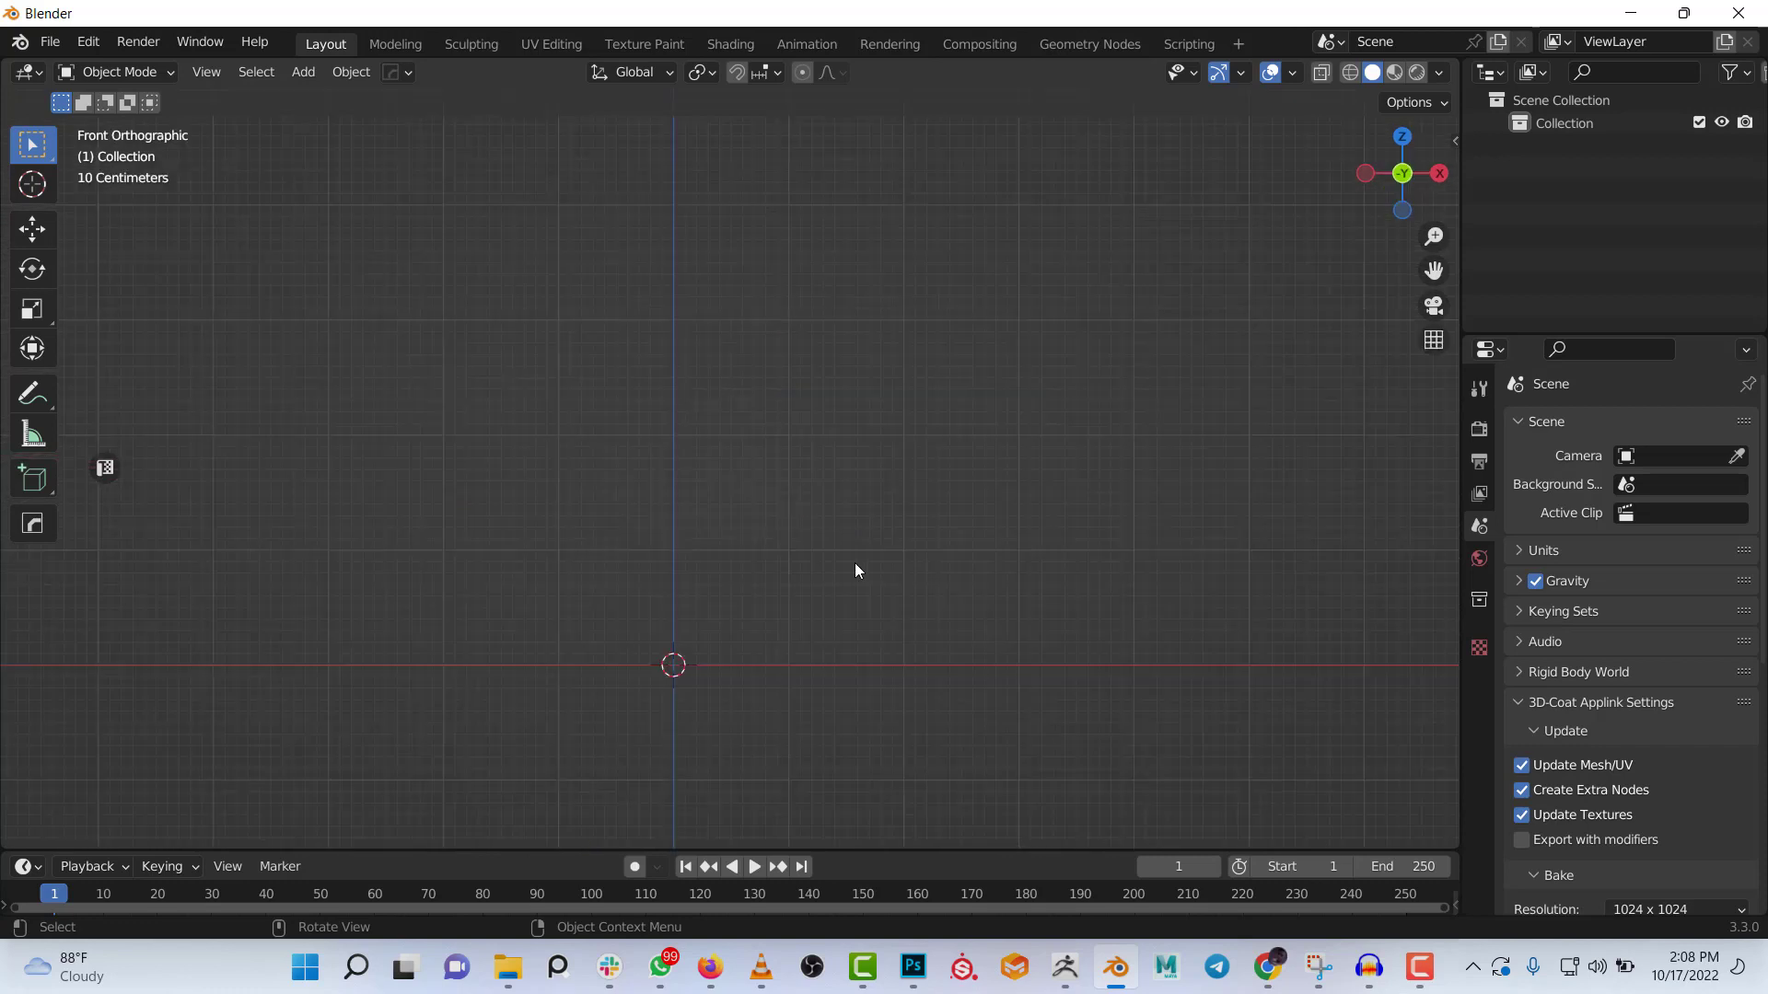
Add a cylinder mesh at the world origin
middle_click_drag(706, 703, 742, 545, "shift")
key("shift+a")
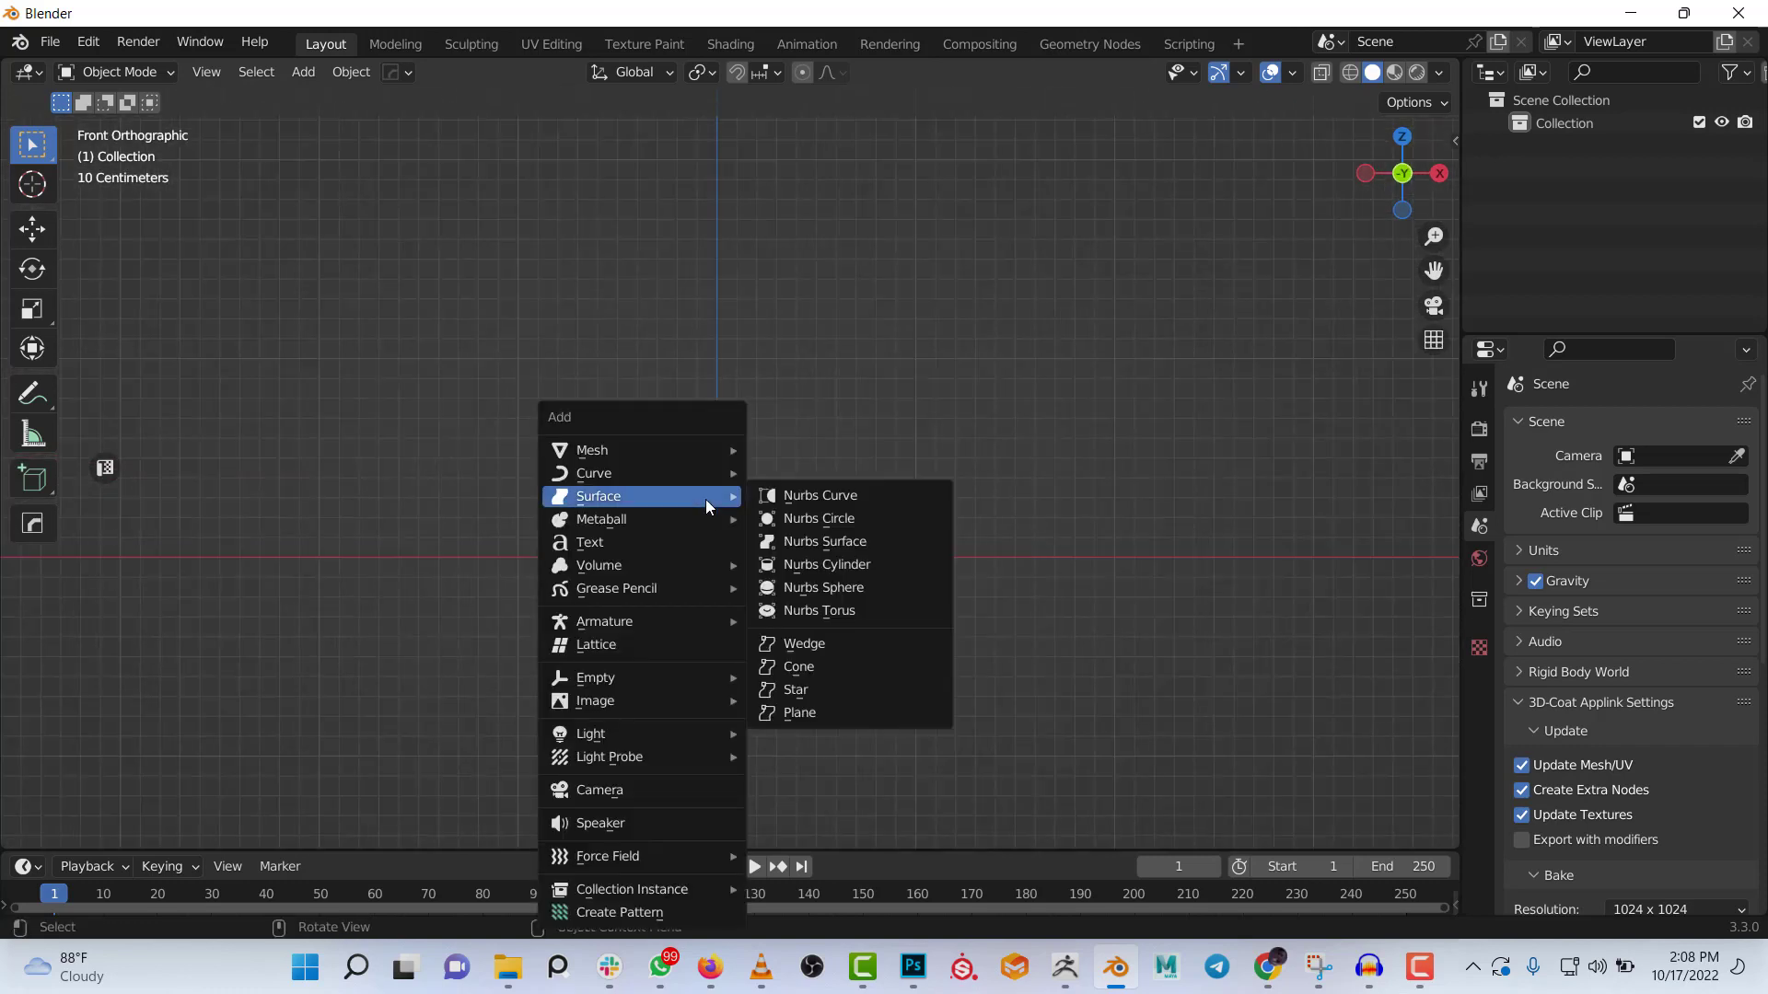
mouse_move(661, 450)
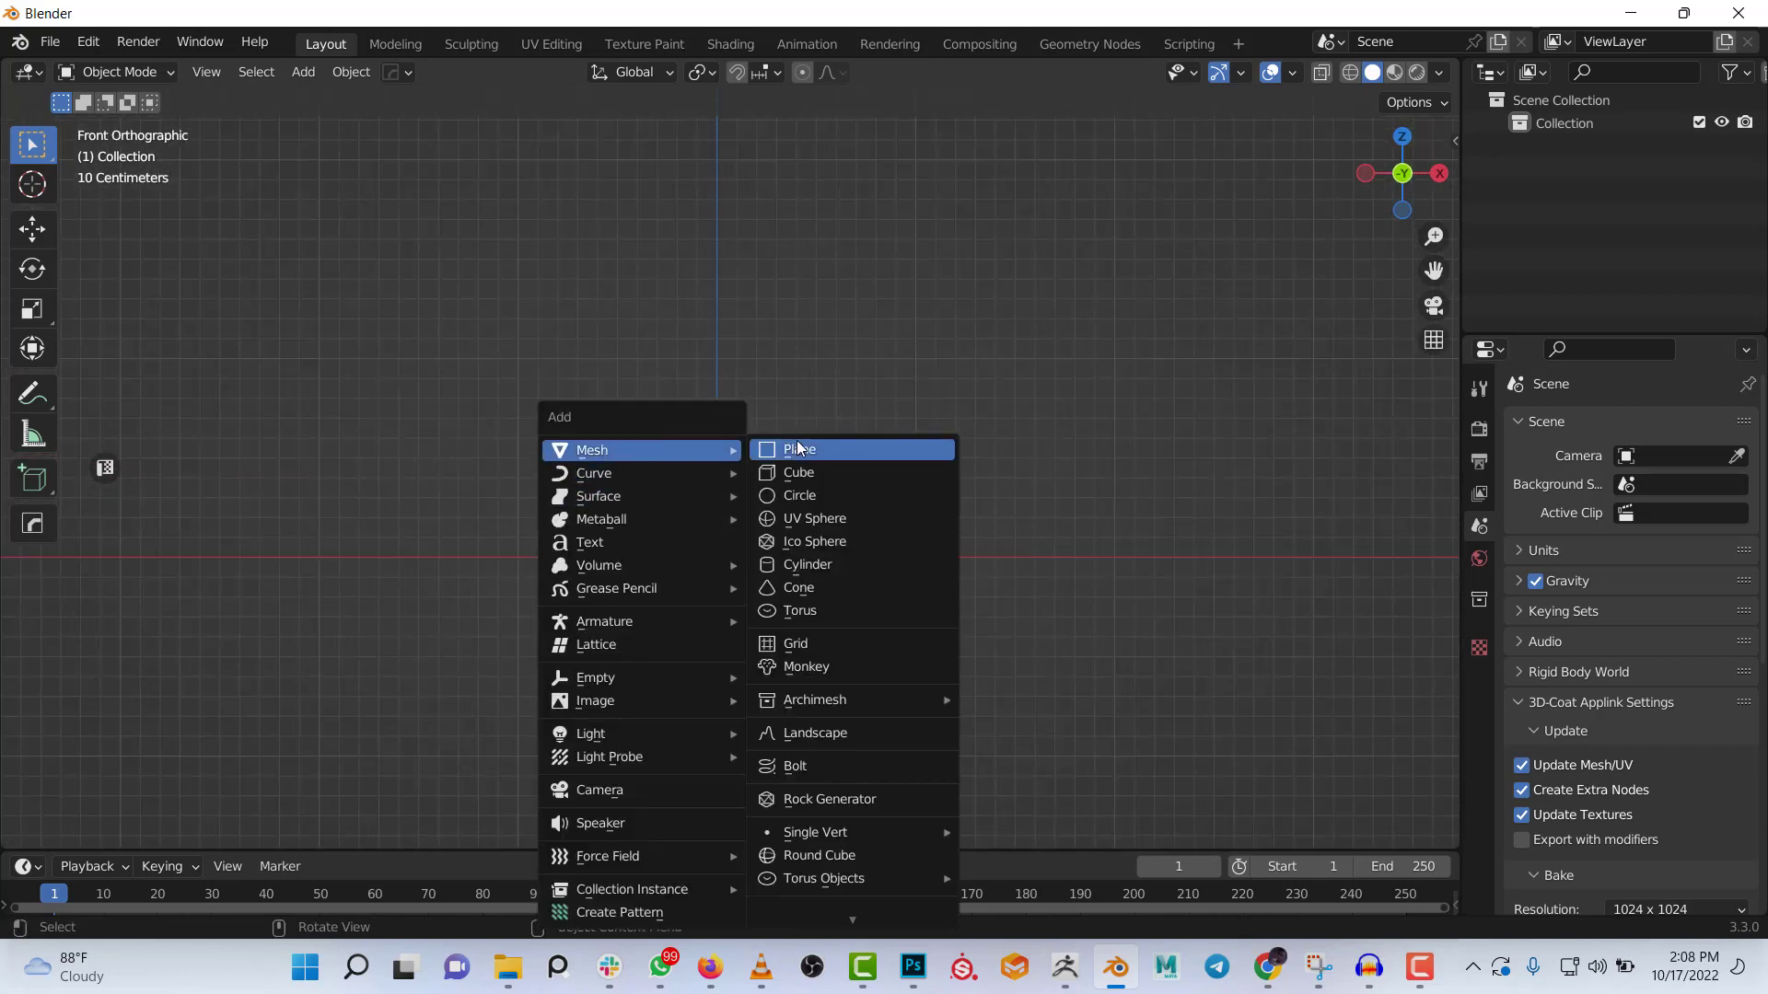
left_click(793, 560)
scroll(782, 560, "up", 2)
middle_click_drag(786, 490, 816, 371, "shift")
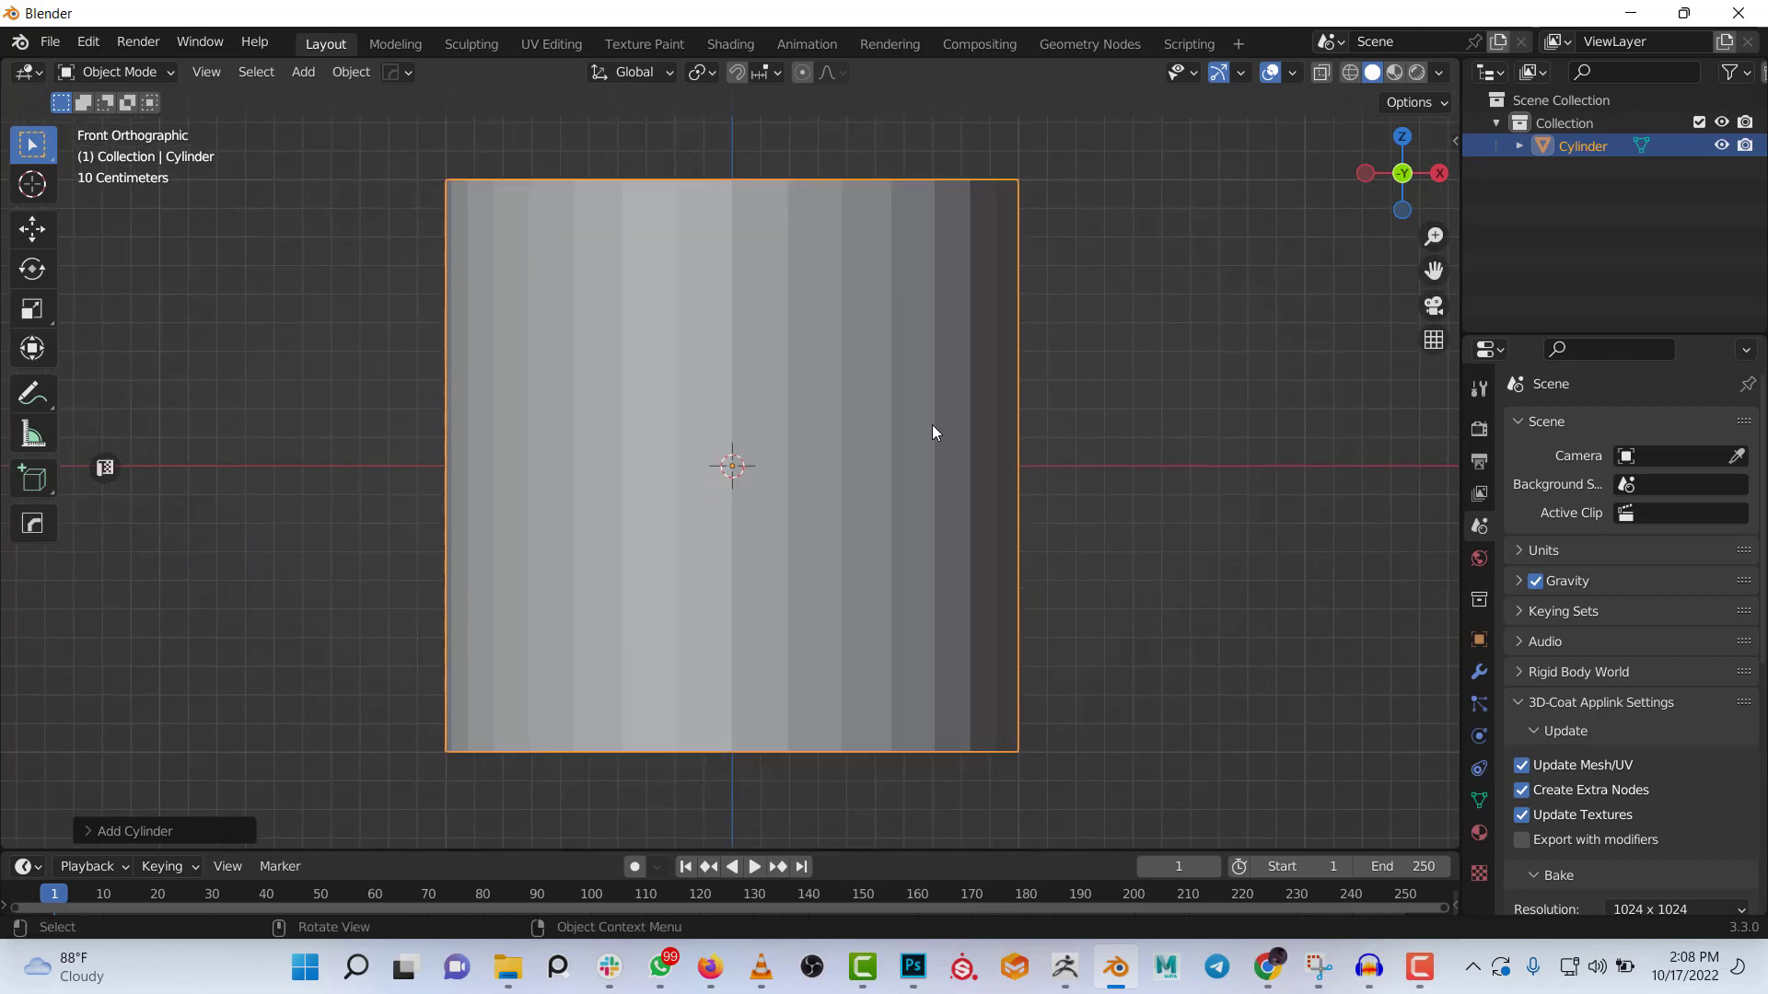
In Edit Mode, scale the whole cylinder mesh to about 0.057 in X and Y, keeping its Z height
key("Tab")
key("s")
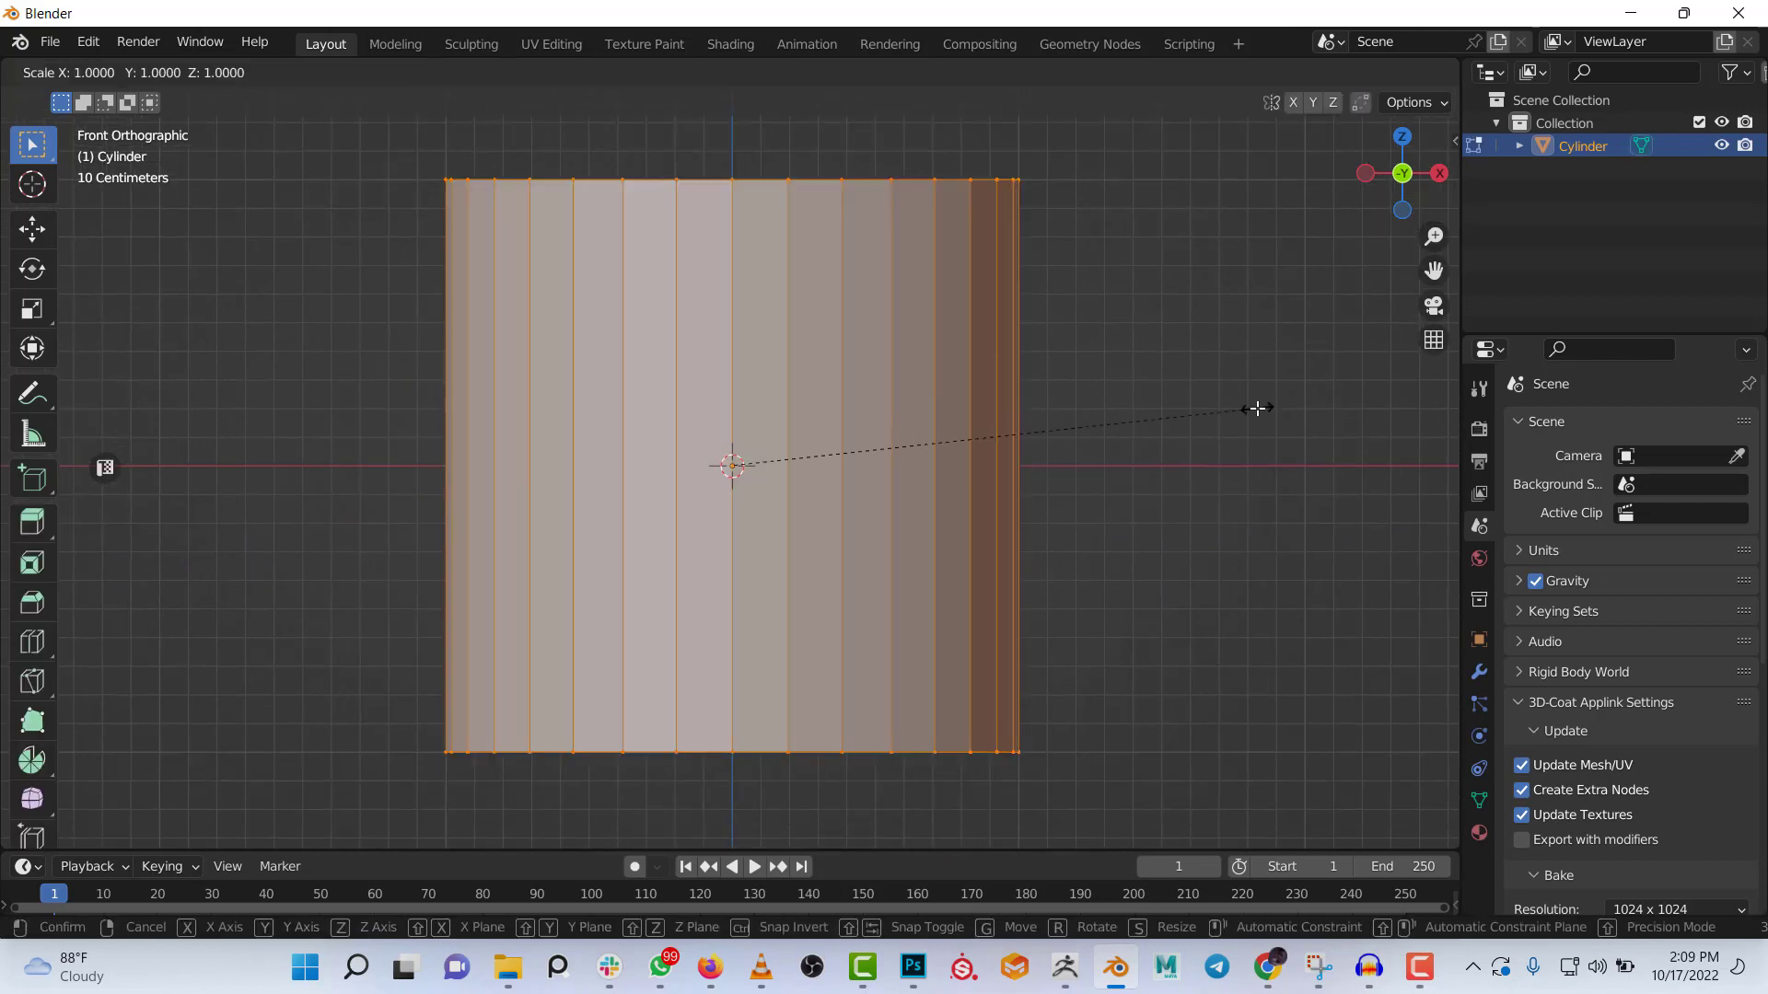
key("shift+z")
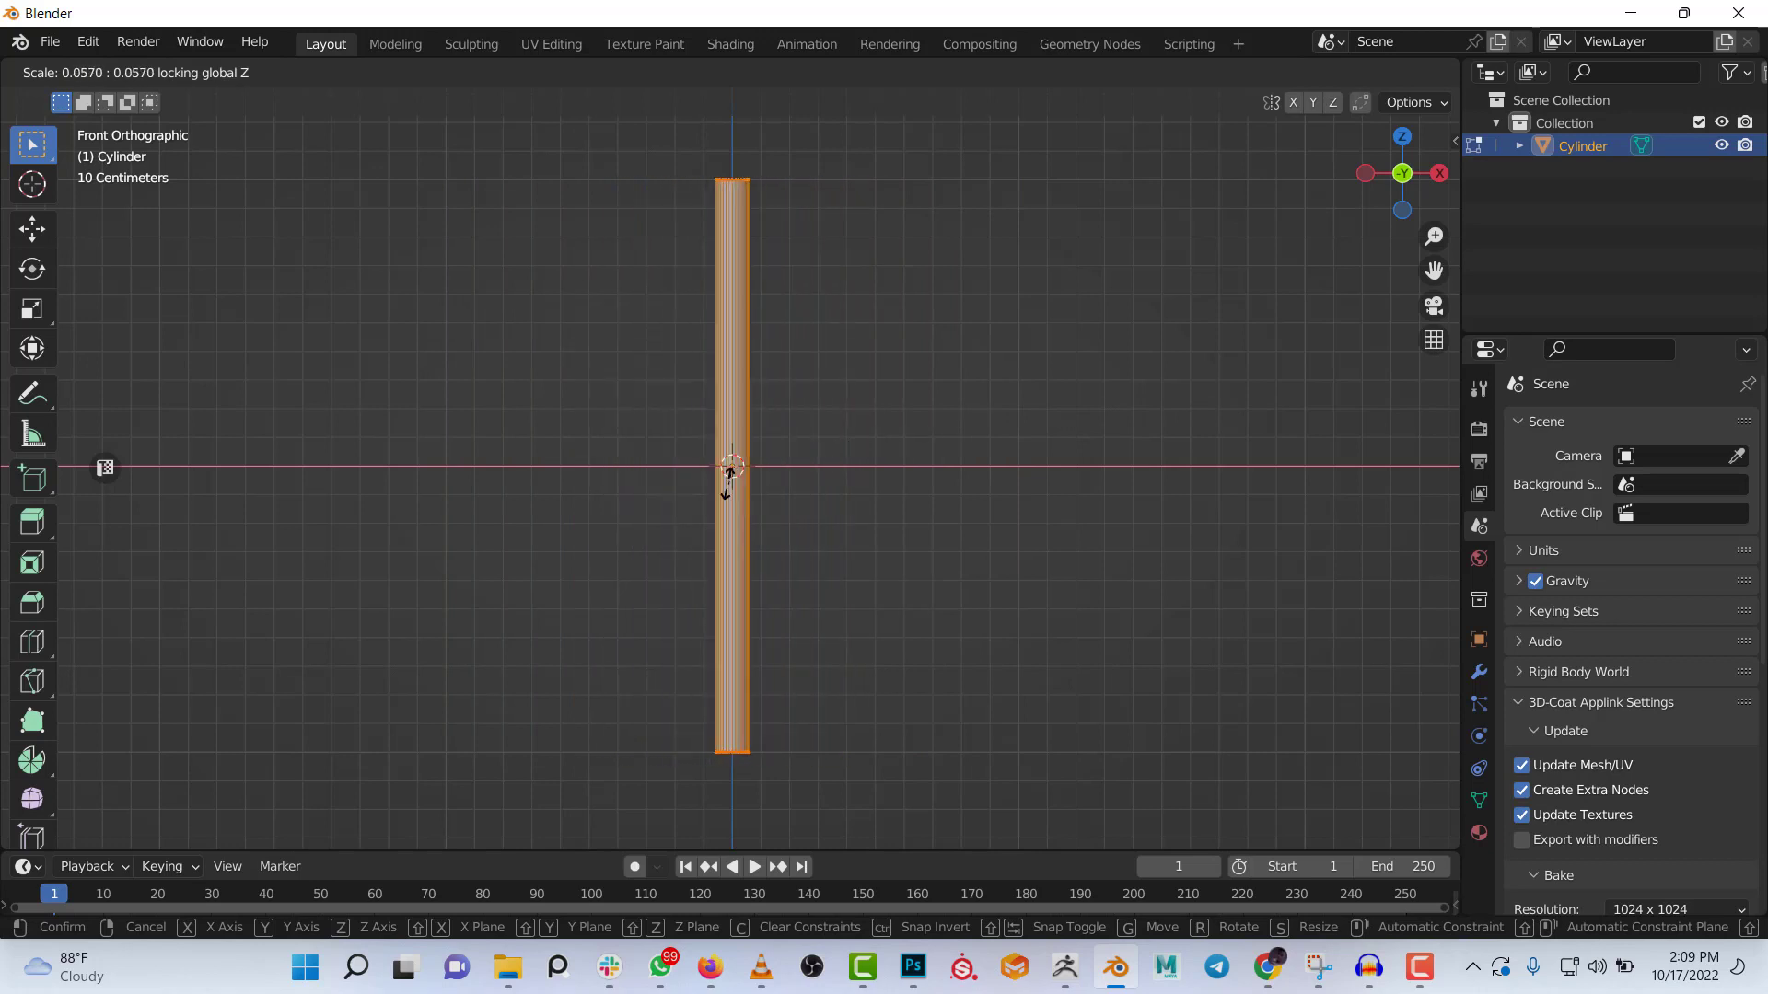
left_click(748, 465)
scroll(749, 465, "up", 4)
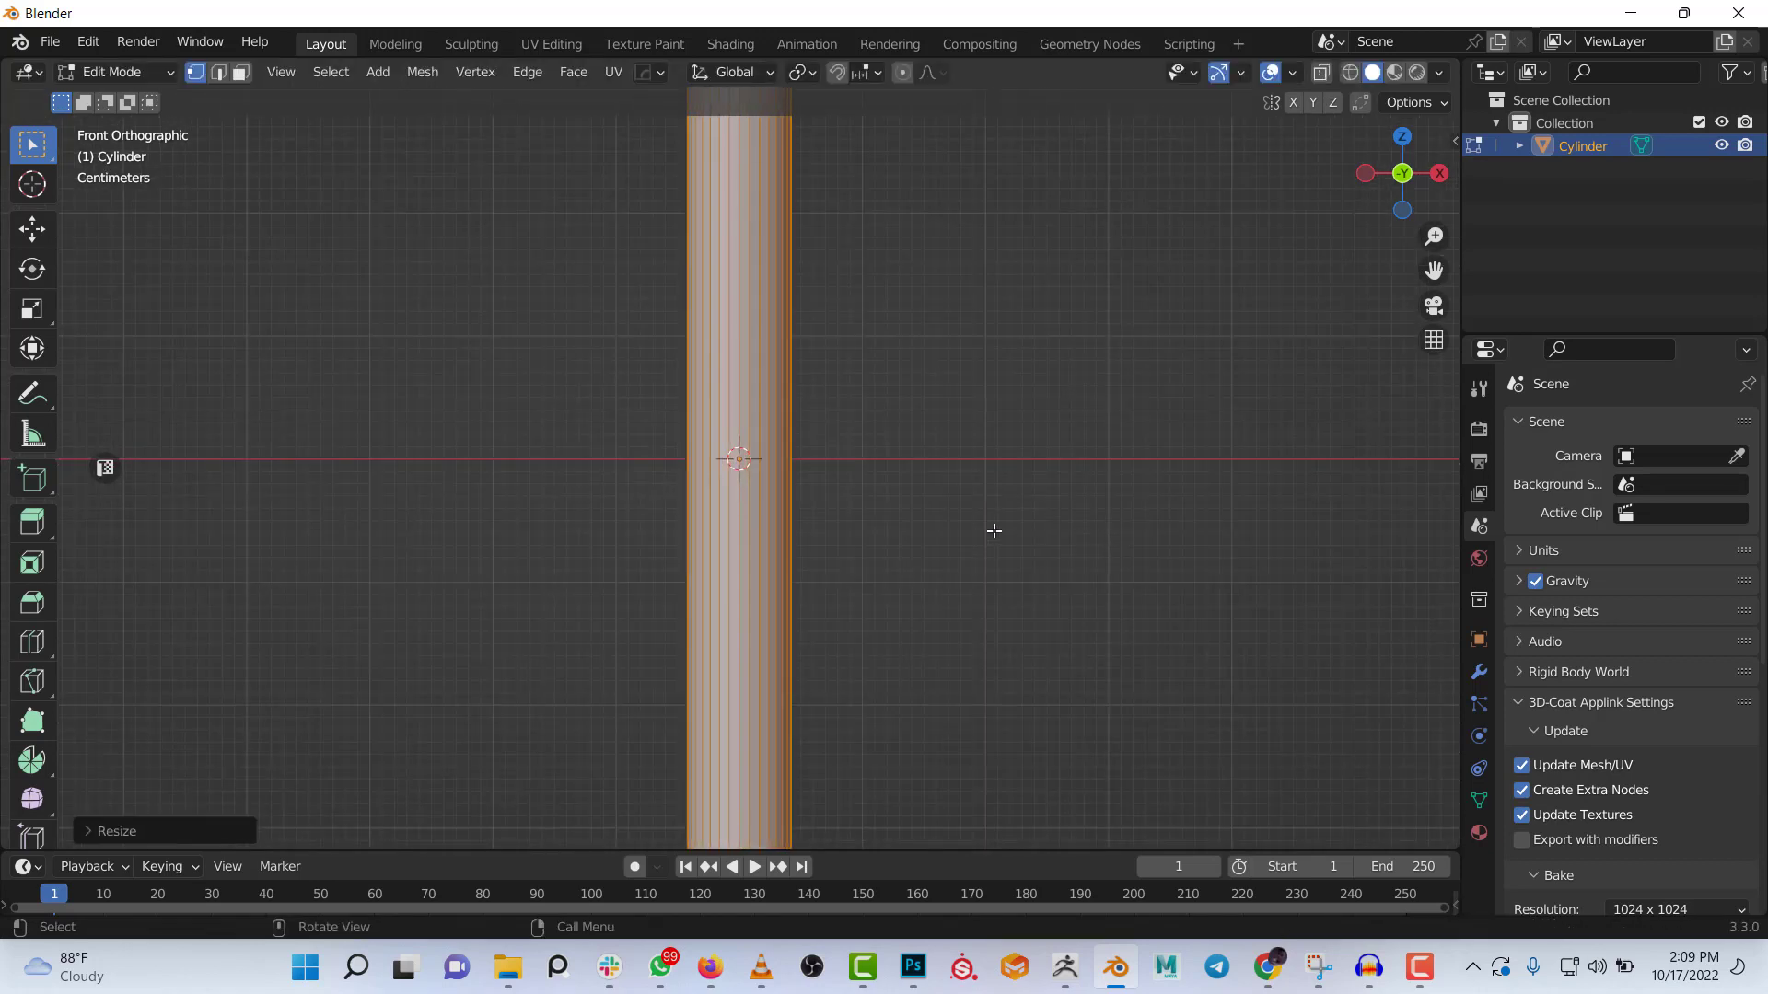
Thin the cylinder mesh further in X and Y with Z locked, and return to Object Mode
key("s")
key("shift+z")
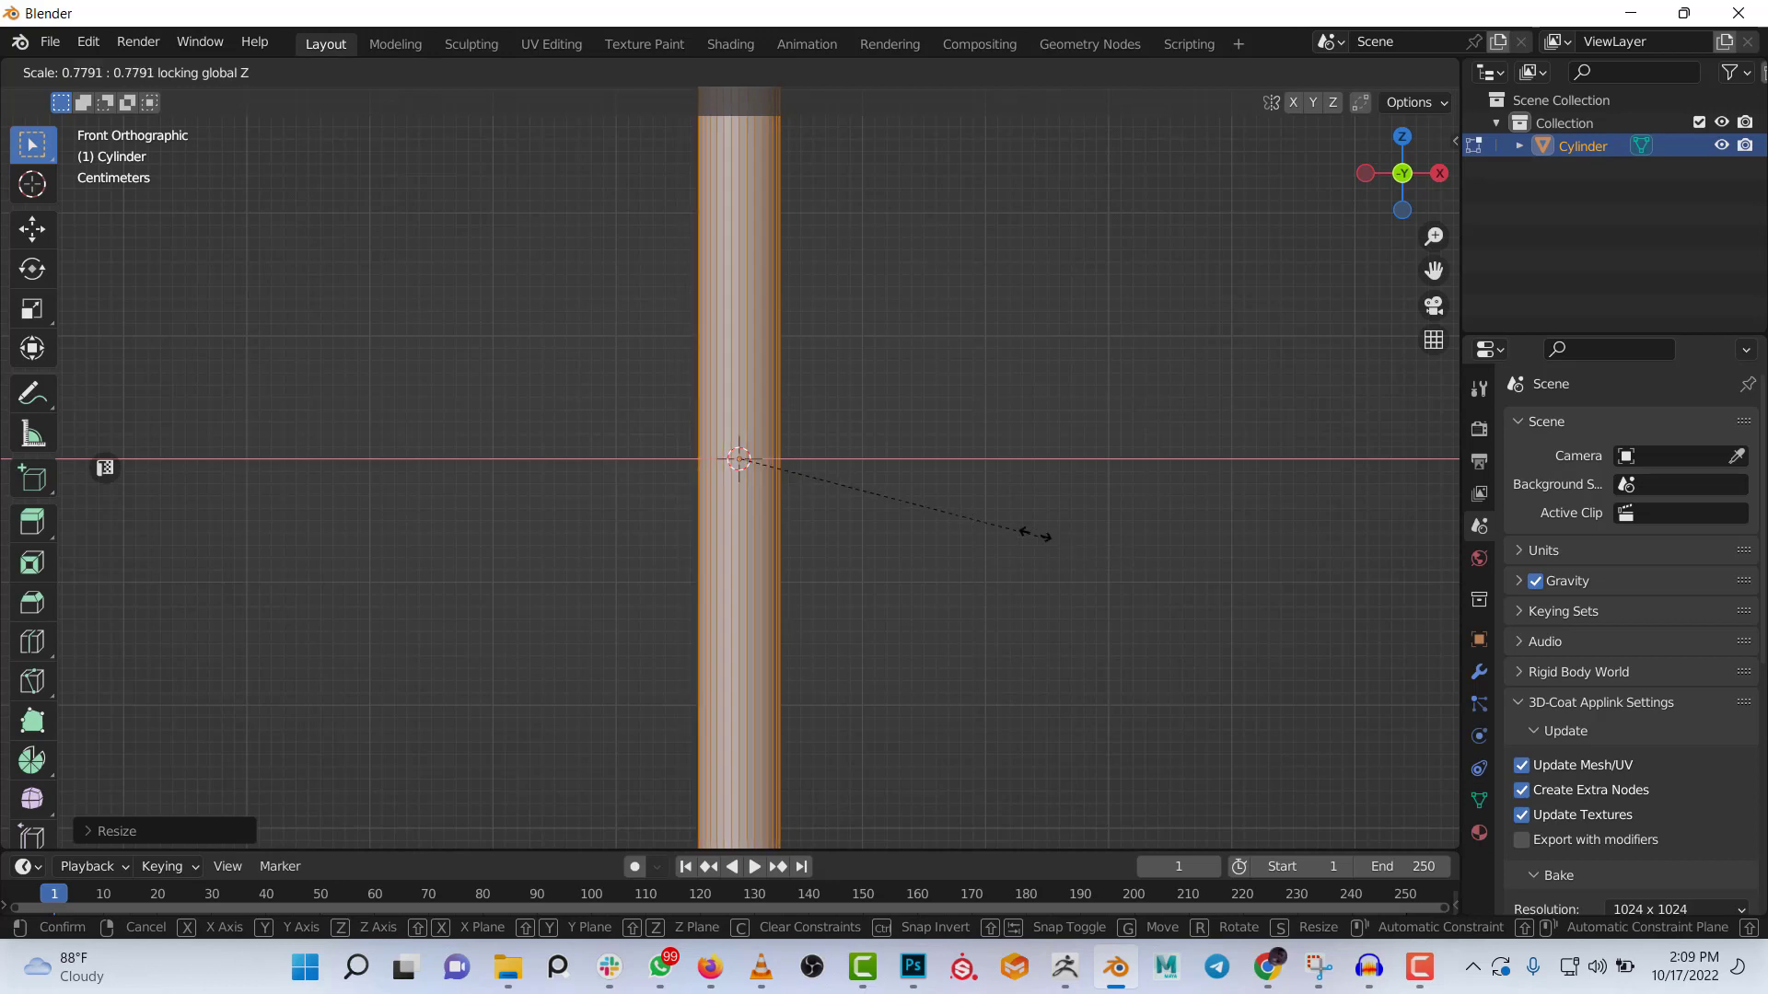
left_click(884, 495)
key("Tab")
scroll(832, 489, "down", 5)
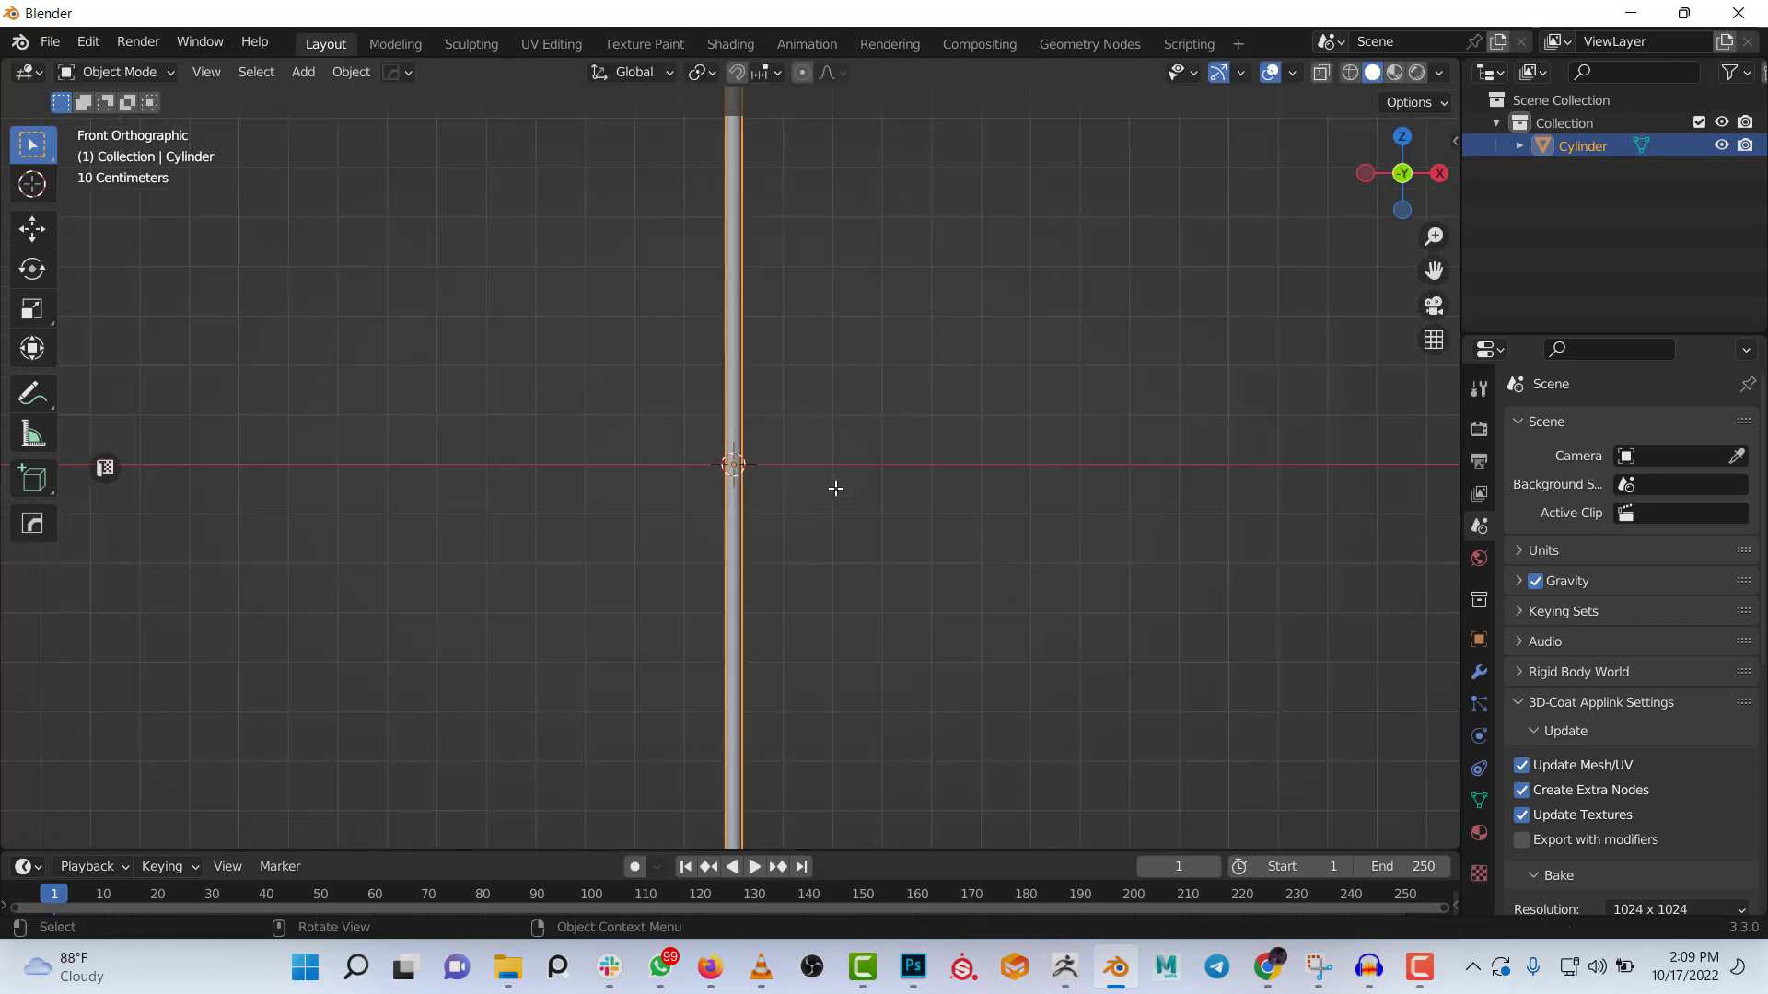
scroll(687, 397, "up", 5)
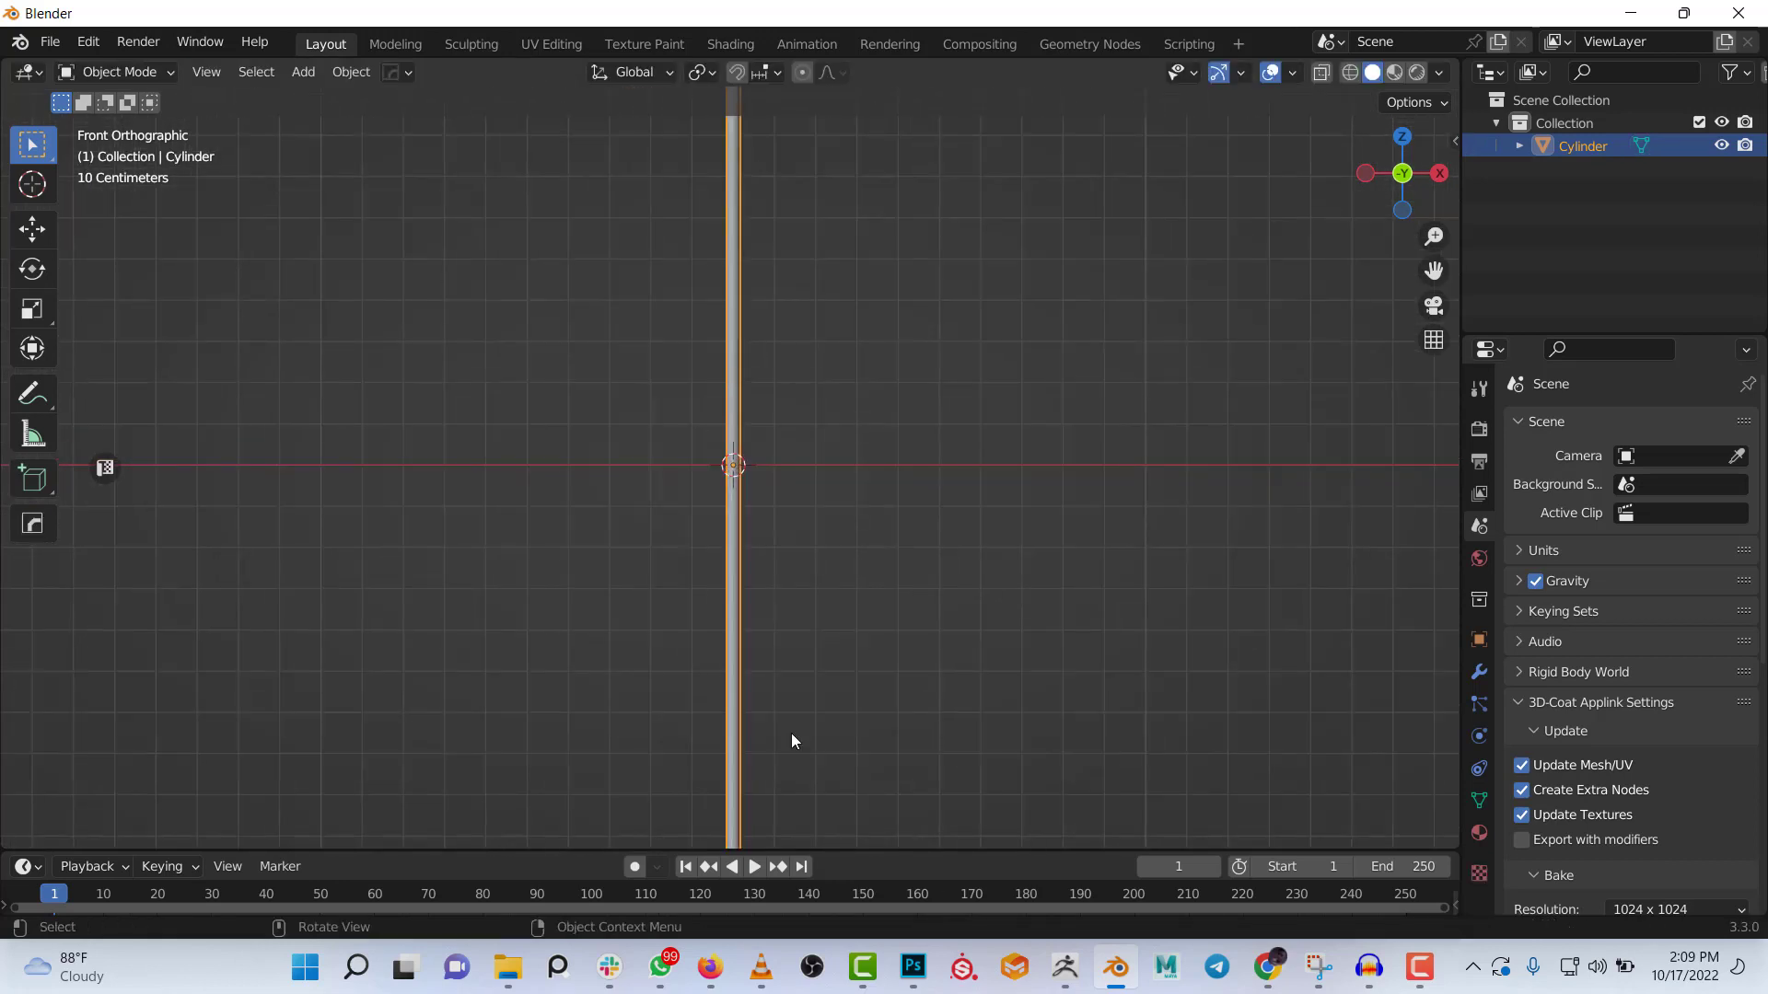
Deselect the cylinder and add a camera at the world origin
left_click(791, 735)
scroll(747, 498, "up", 3)
middle_click_drag(755, 469, 742, 504, "shift")
scroll(762, 644, "down", 2)
key("shift+a")
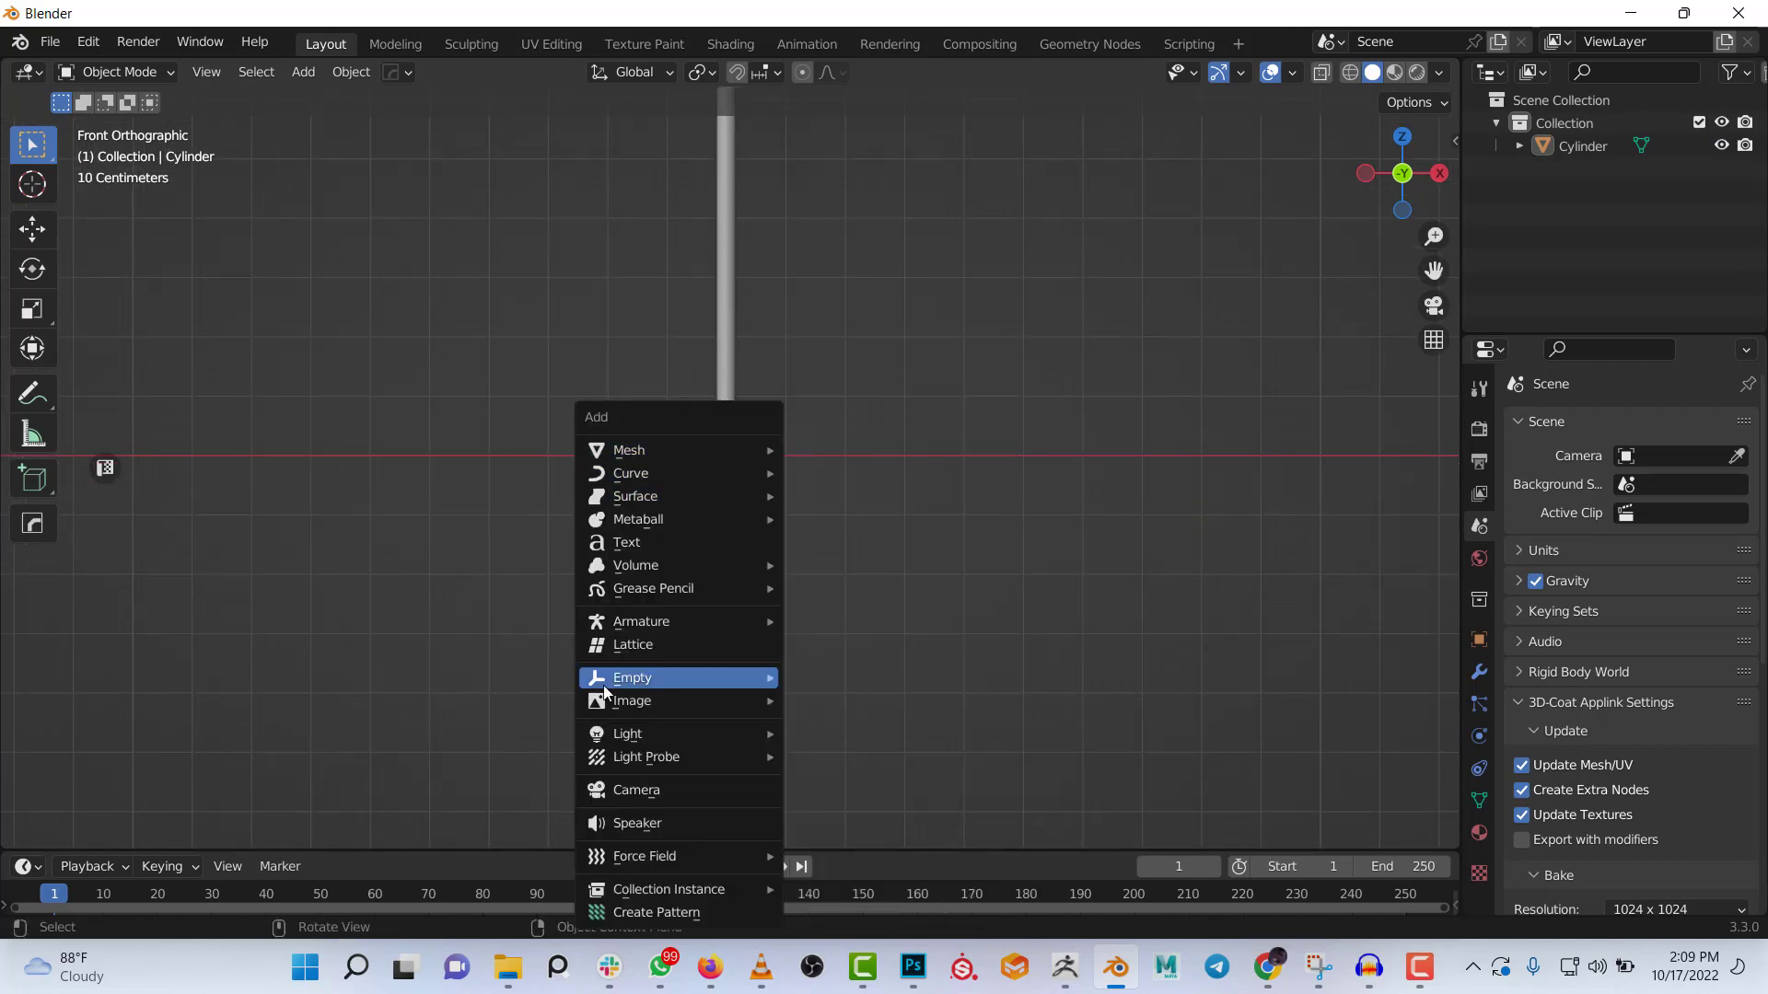
left_click(623, 792)
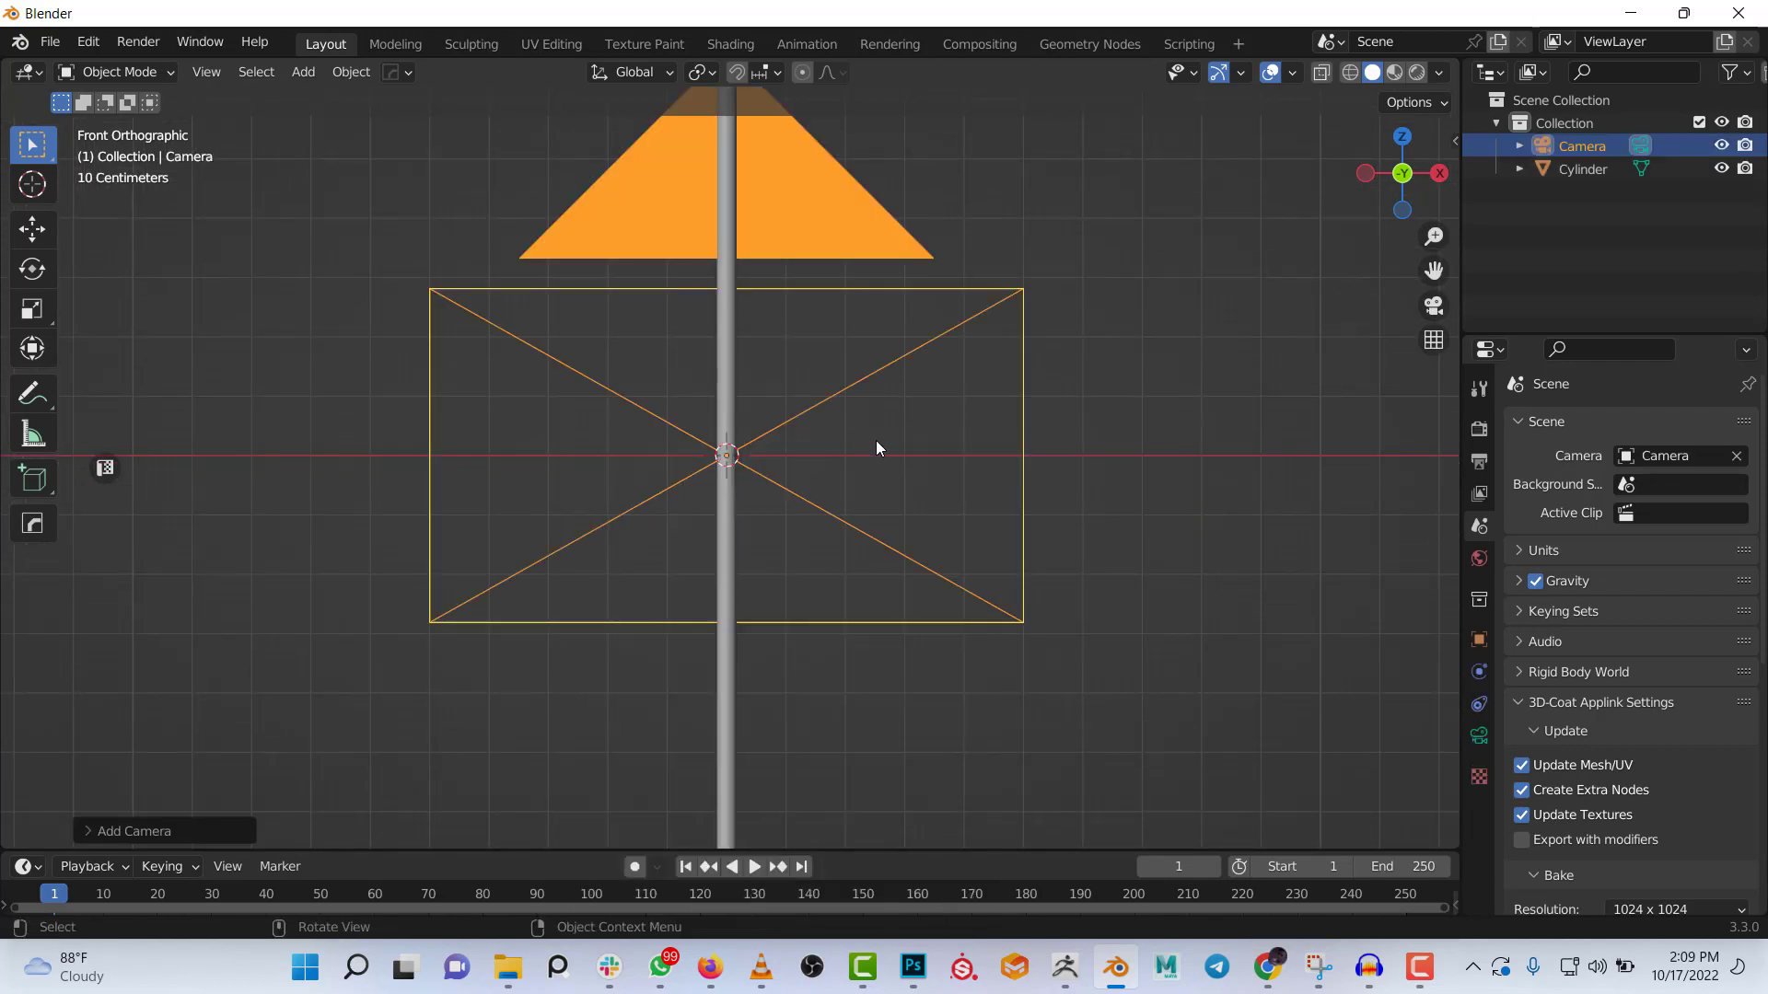
Set the output resolution X to 1080 px for a square frame and look through the camera
scroll(876, 449, "up", 1)
left_click(1479, 460)
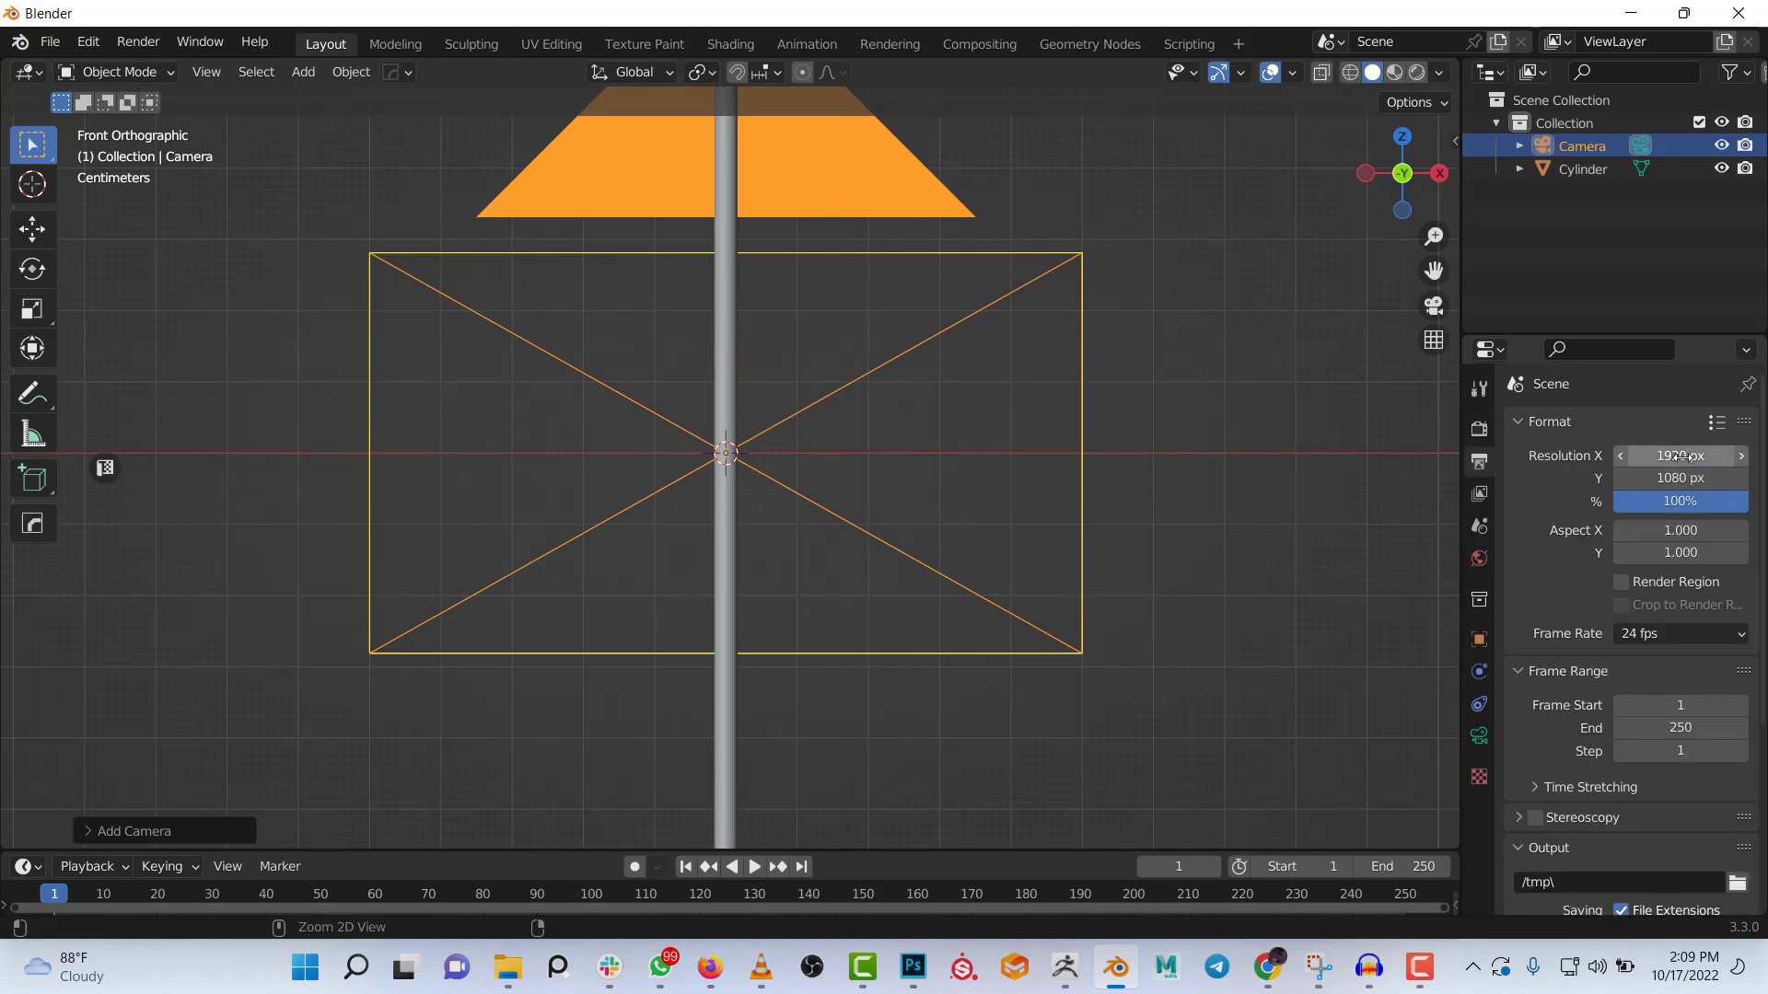
left_click(1683, 456)
type("1080")
key("Return")
key("KP_0")
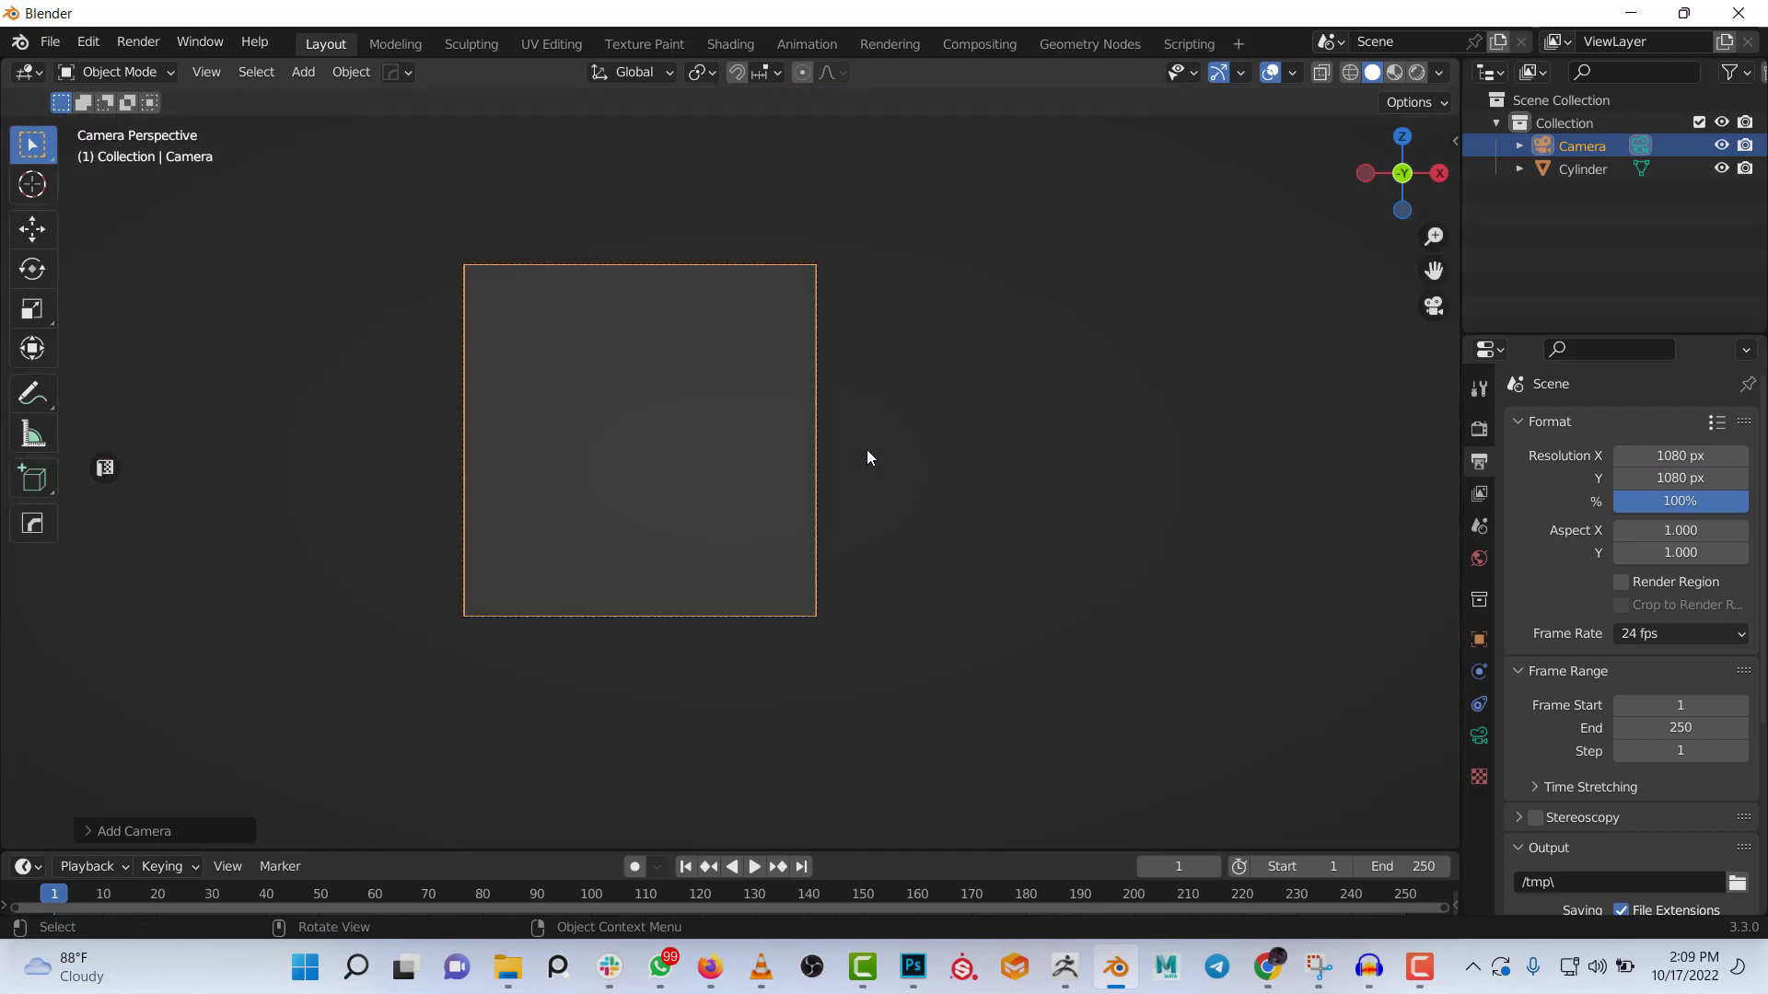
Move the camera back along the negative global Y axis so nearly the whole cylinder fits in the camera frame
key("KP_1")
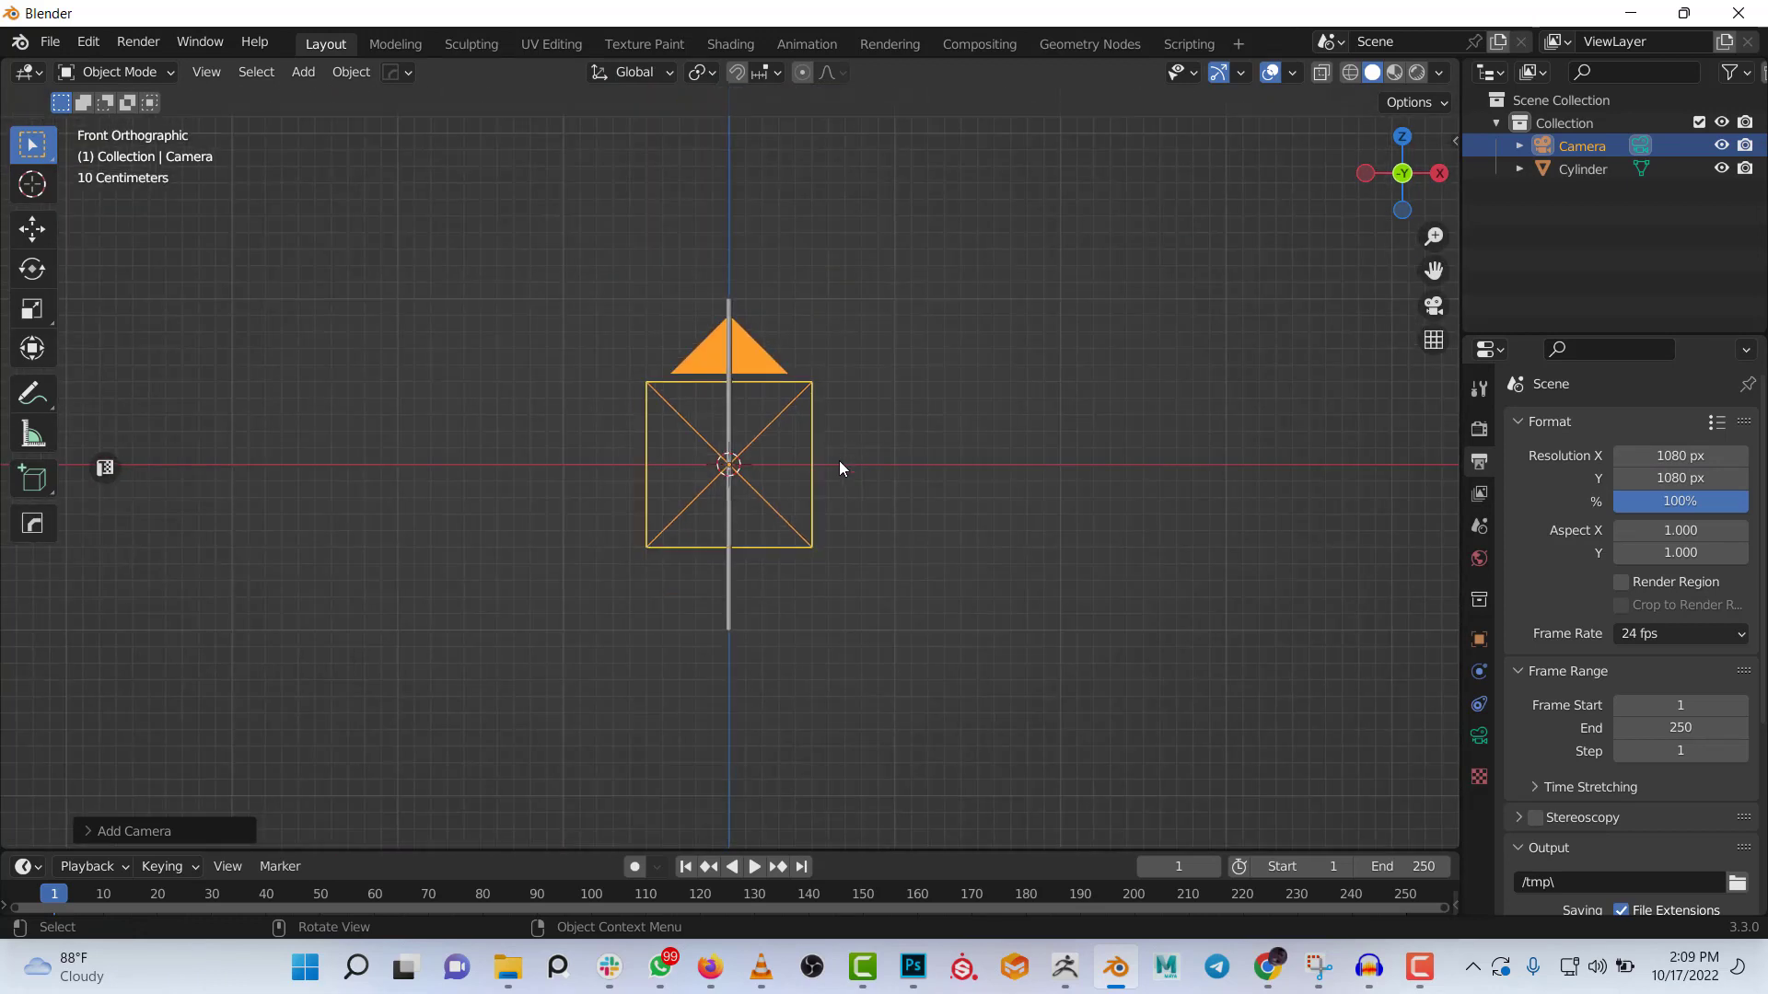
middle_click_drag(813, 466, 790, 380)
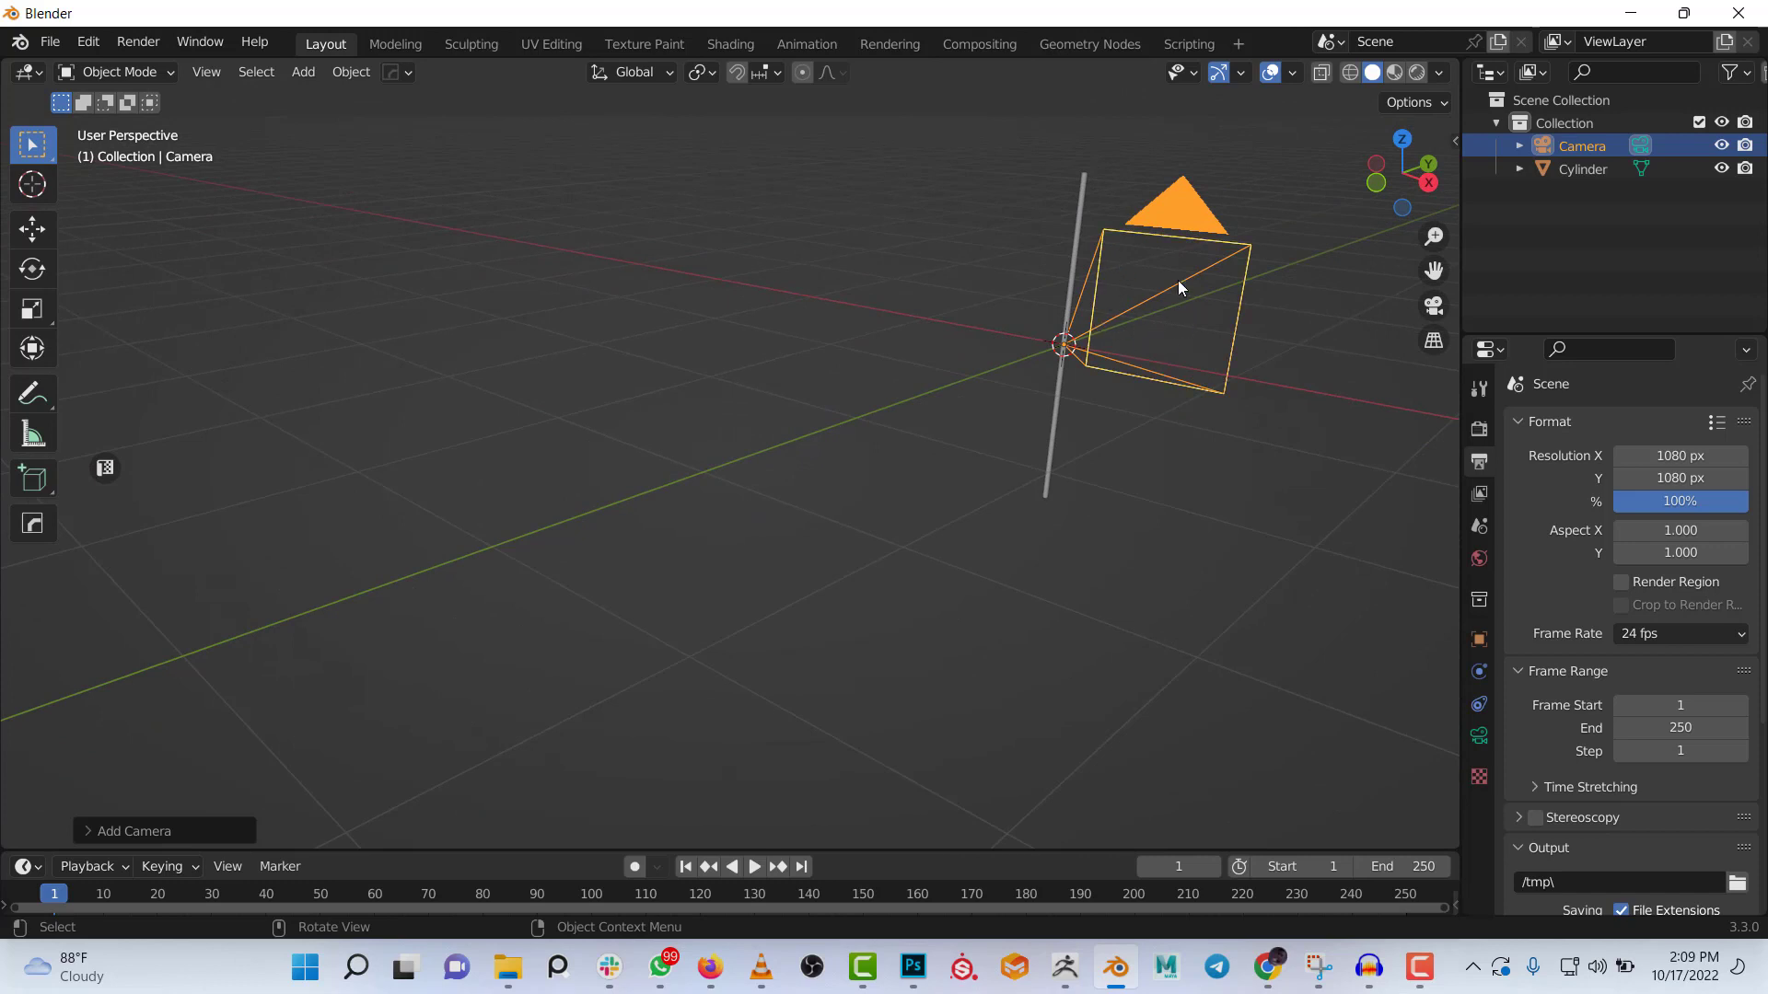
key("g")
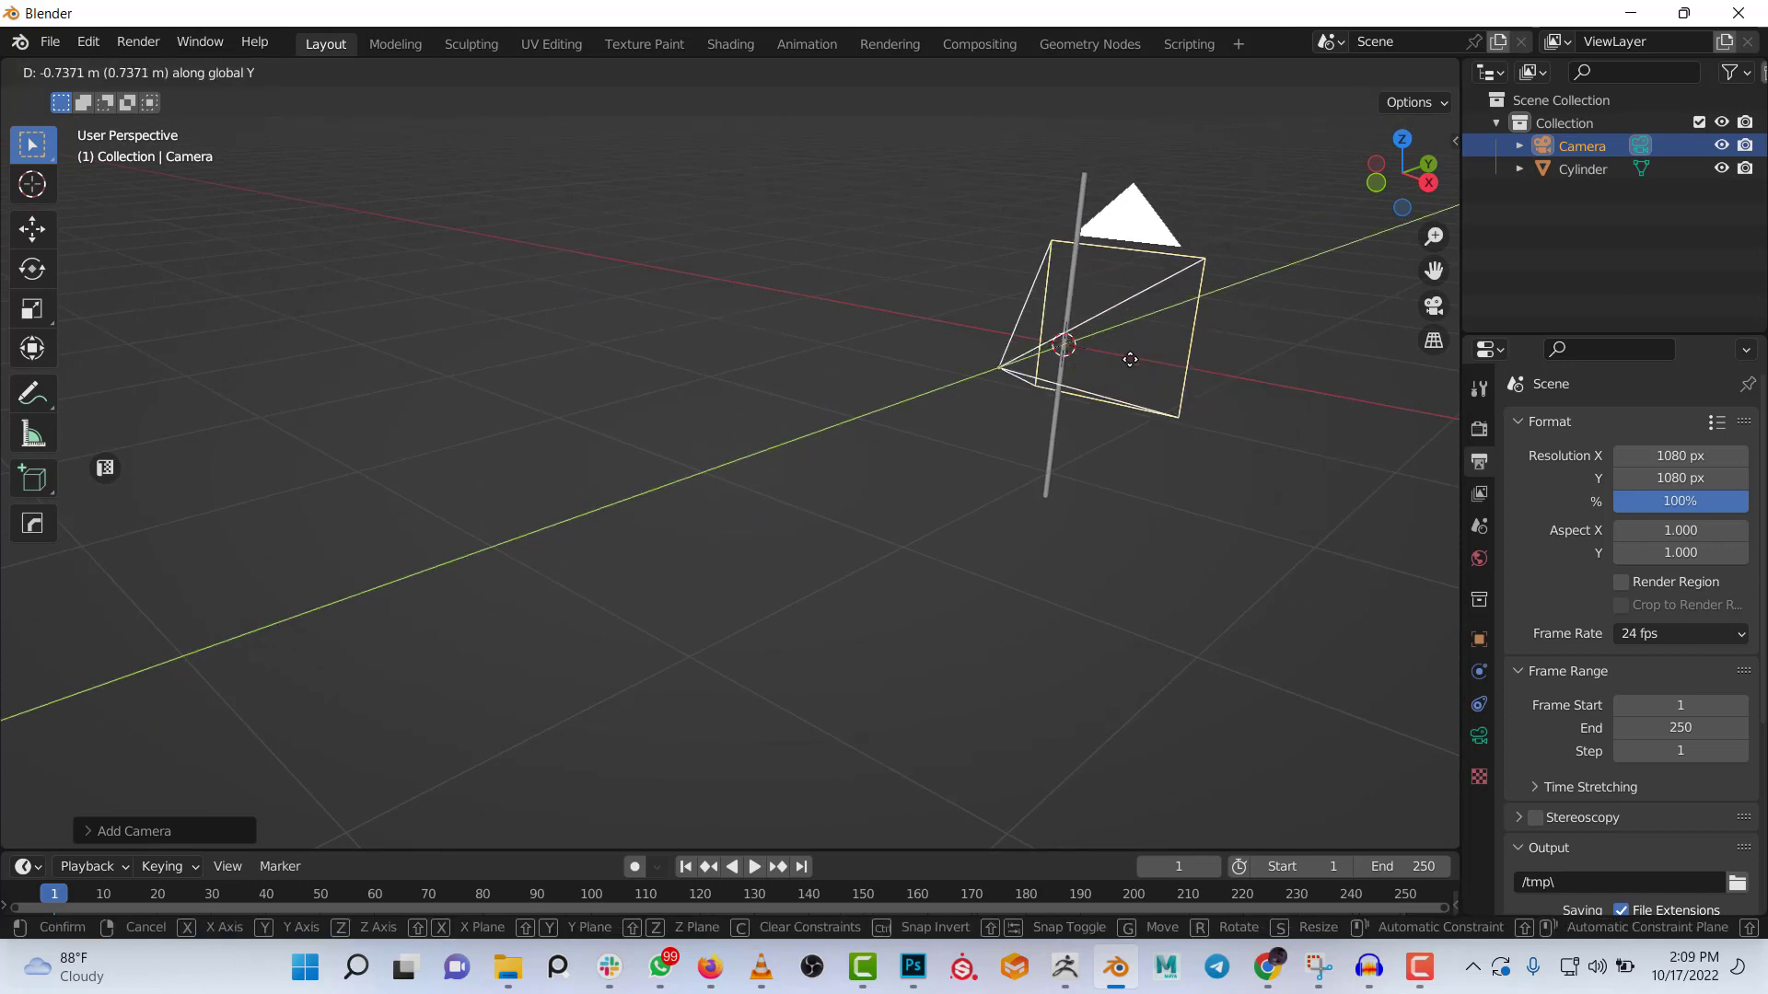
left_click(987, 407)
middle_click_drag(987, 407, 986, 390)
key("KP_0")
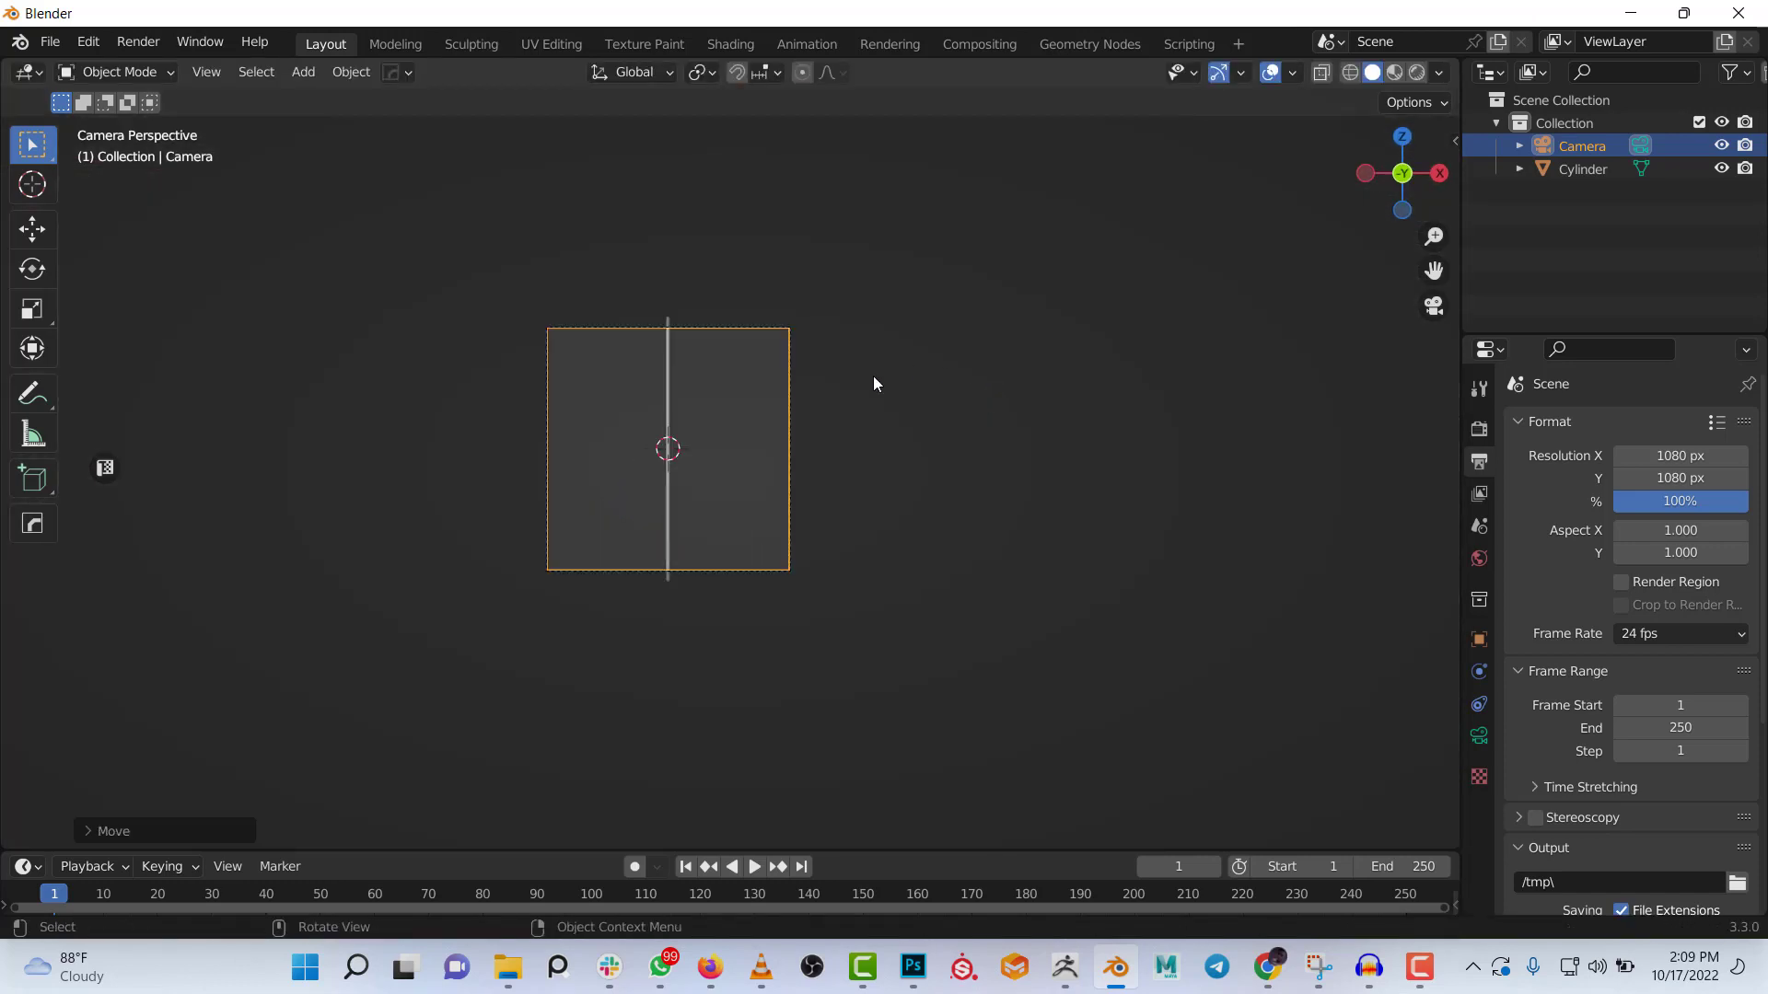
scroll(663, 471, "up", 5)
middle_click_drag(562, 472, 775, 475, "shift")
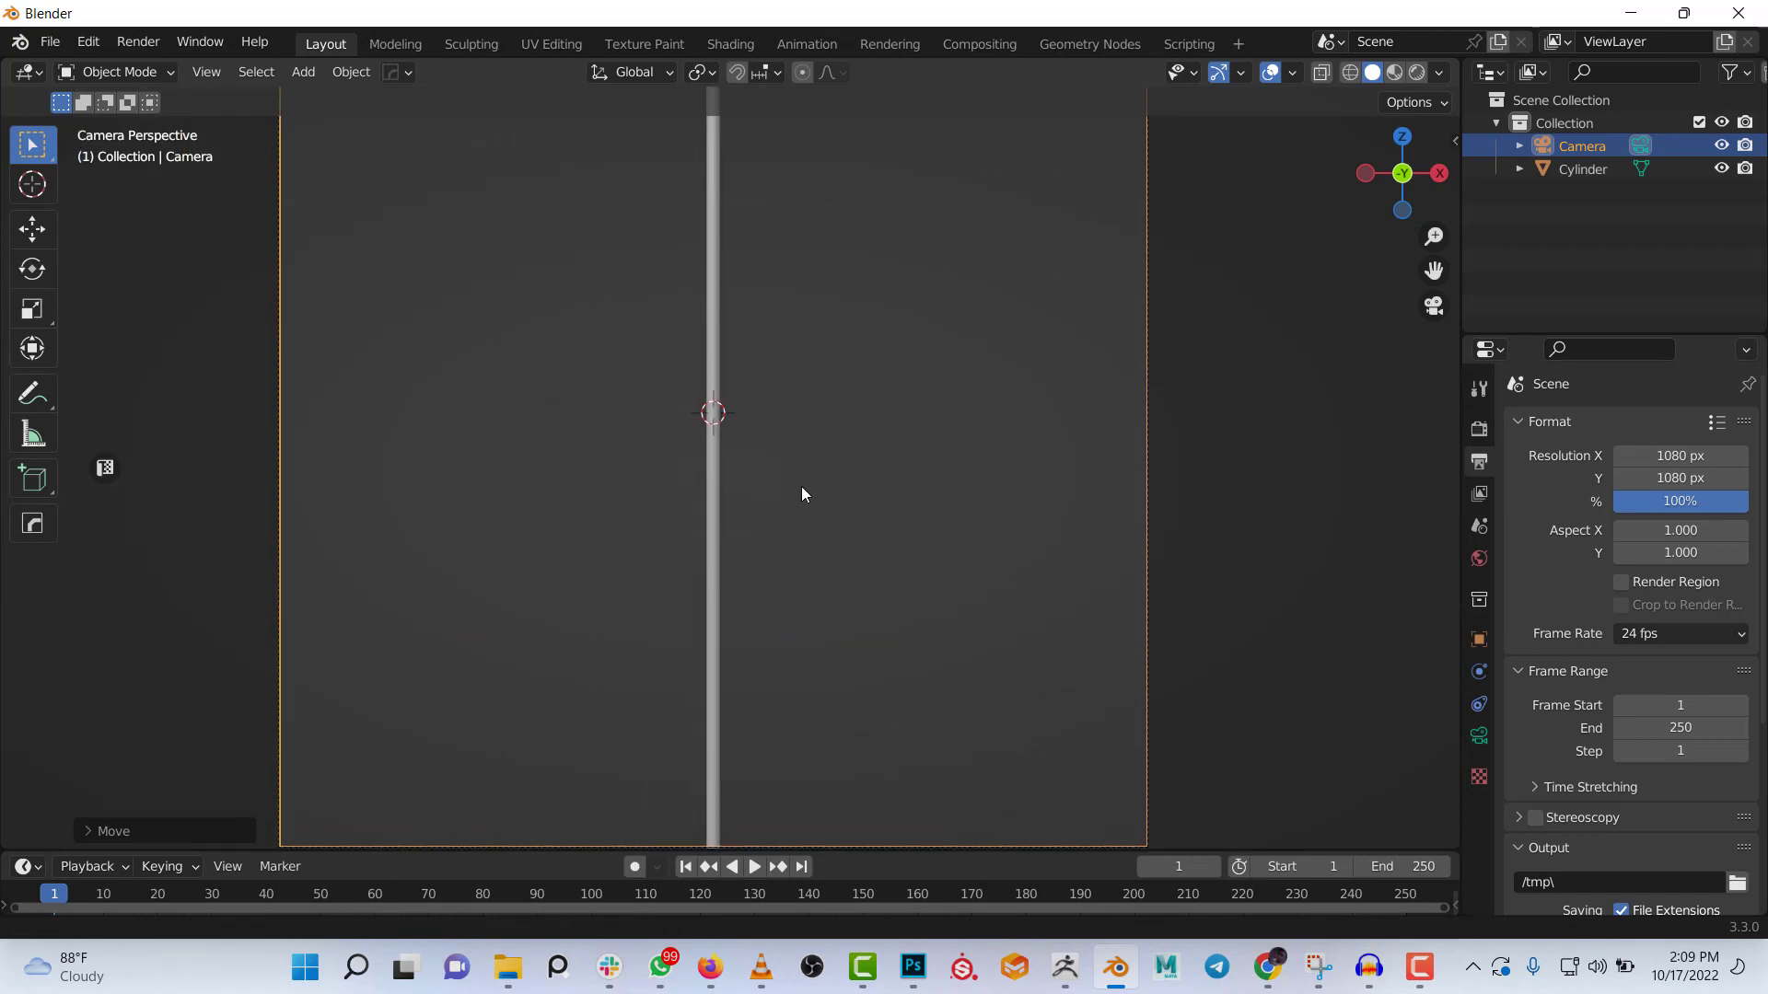
scroll(795, 392, "down", 3)
middle_click_drag(778, 400, 626, 440, "shift")
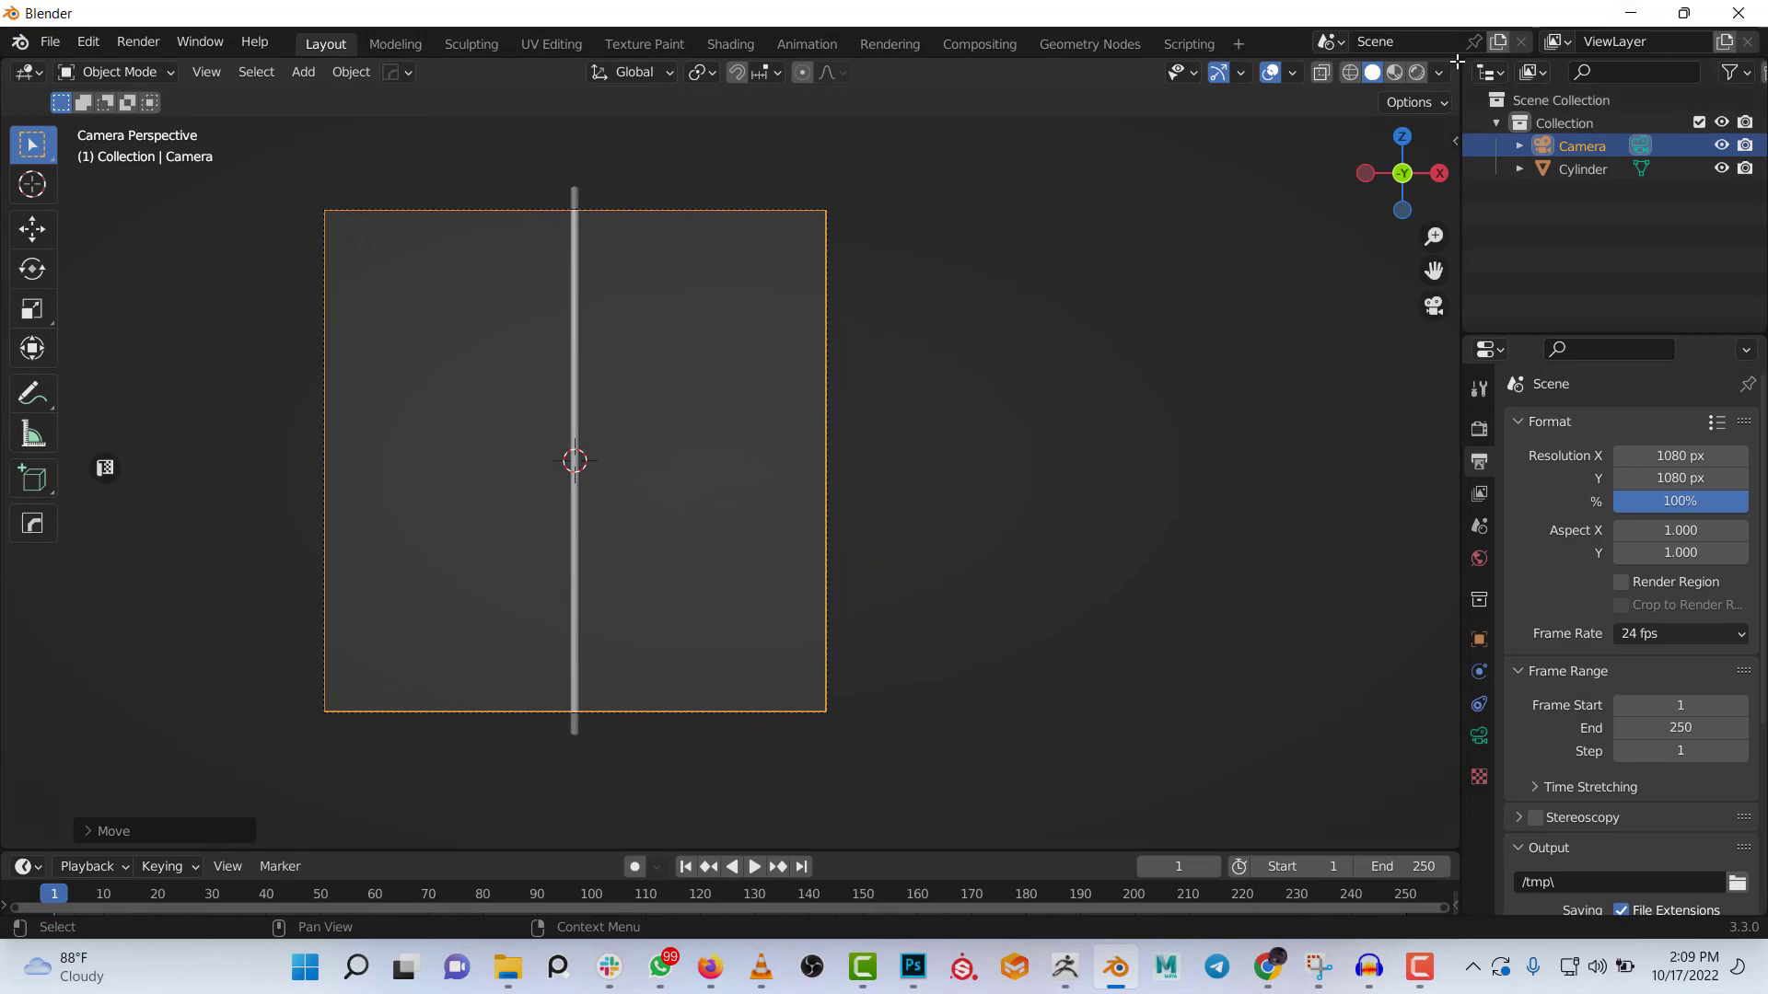
Split the 3D viewport into two side-by-side areas and switch one of them to Rendered shading
left_click_drag(1456, 61, 762, 82)
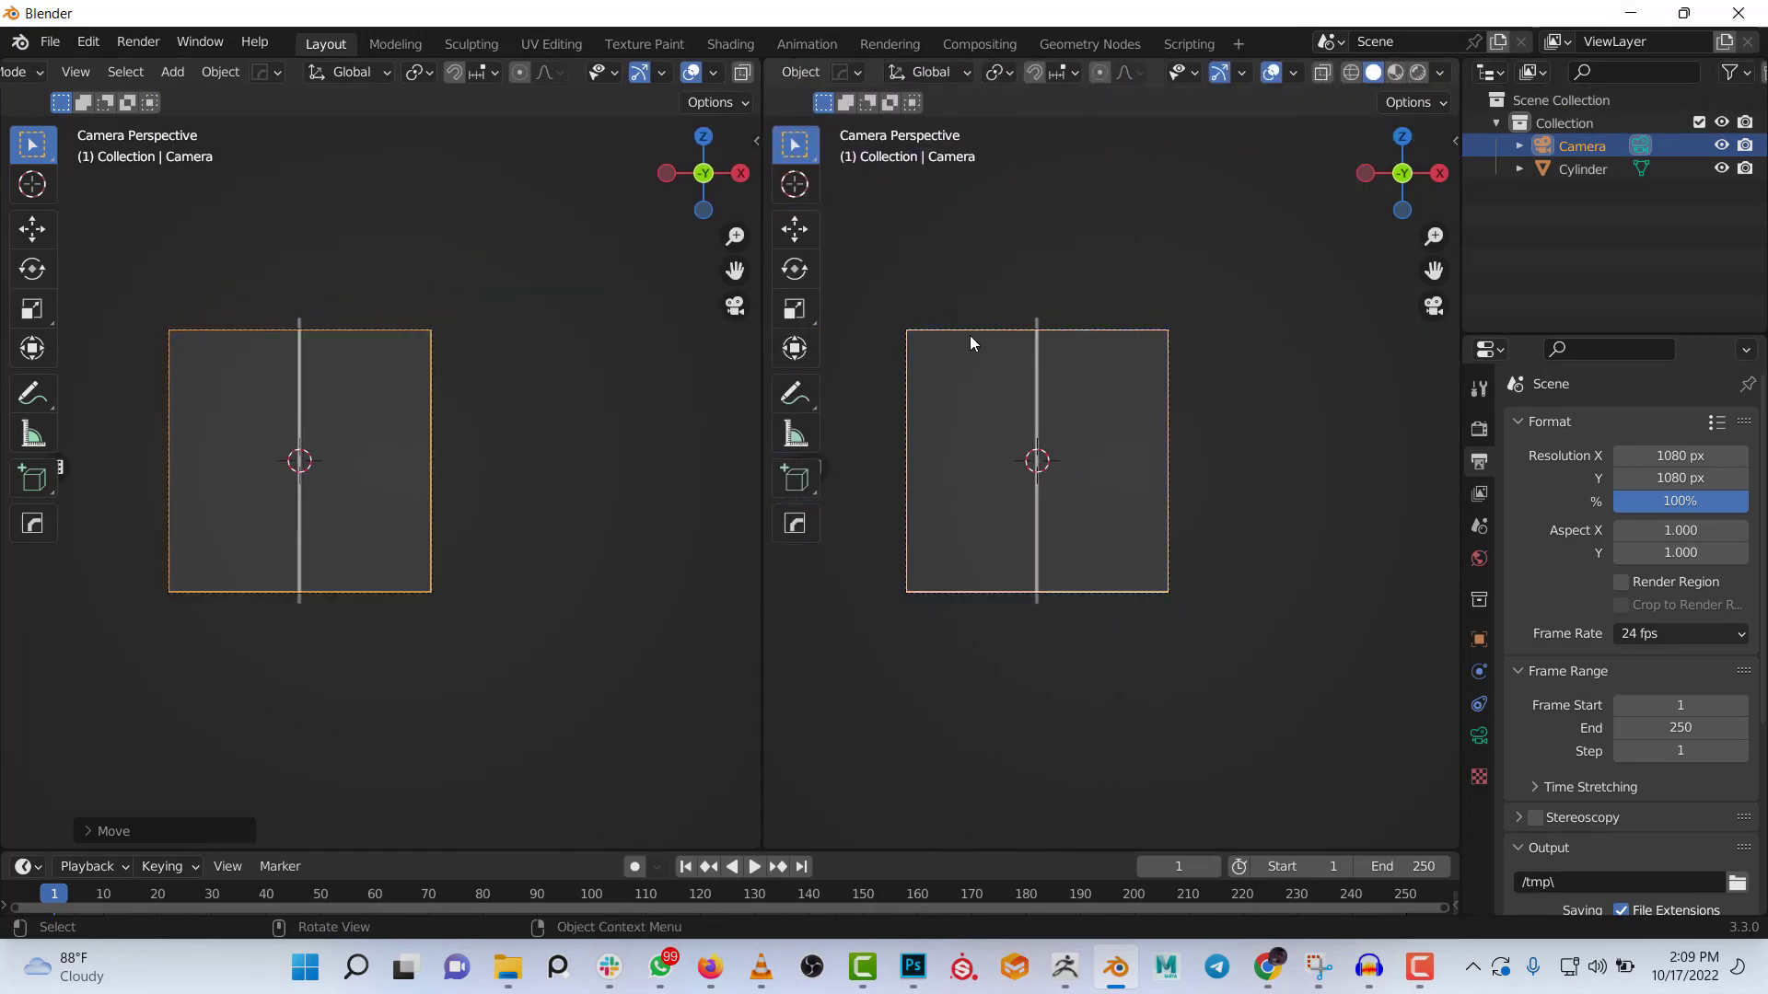
scroll(340, 427, "up", 5)
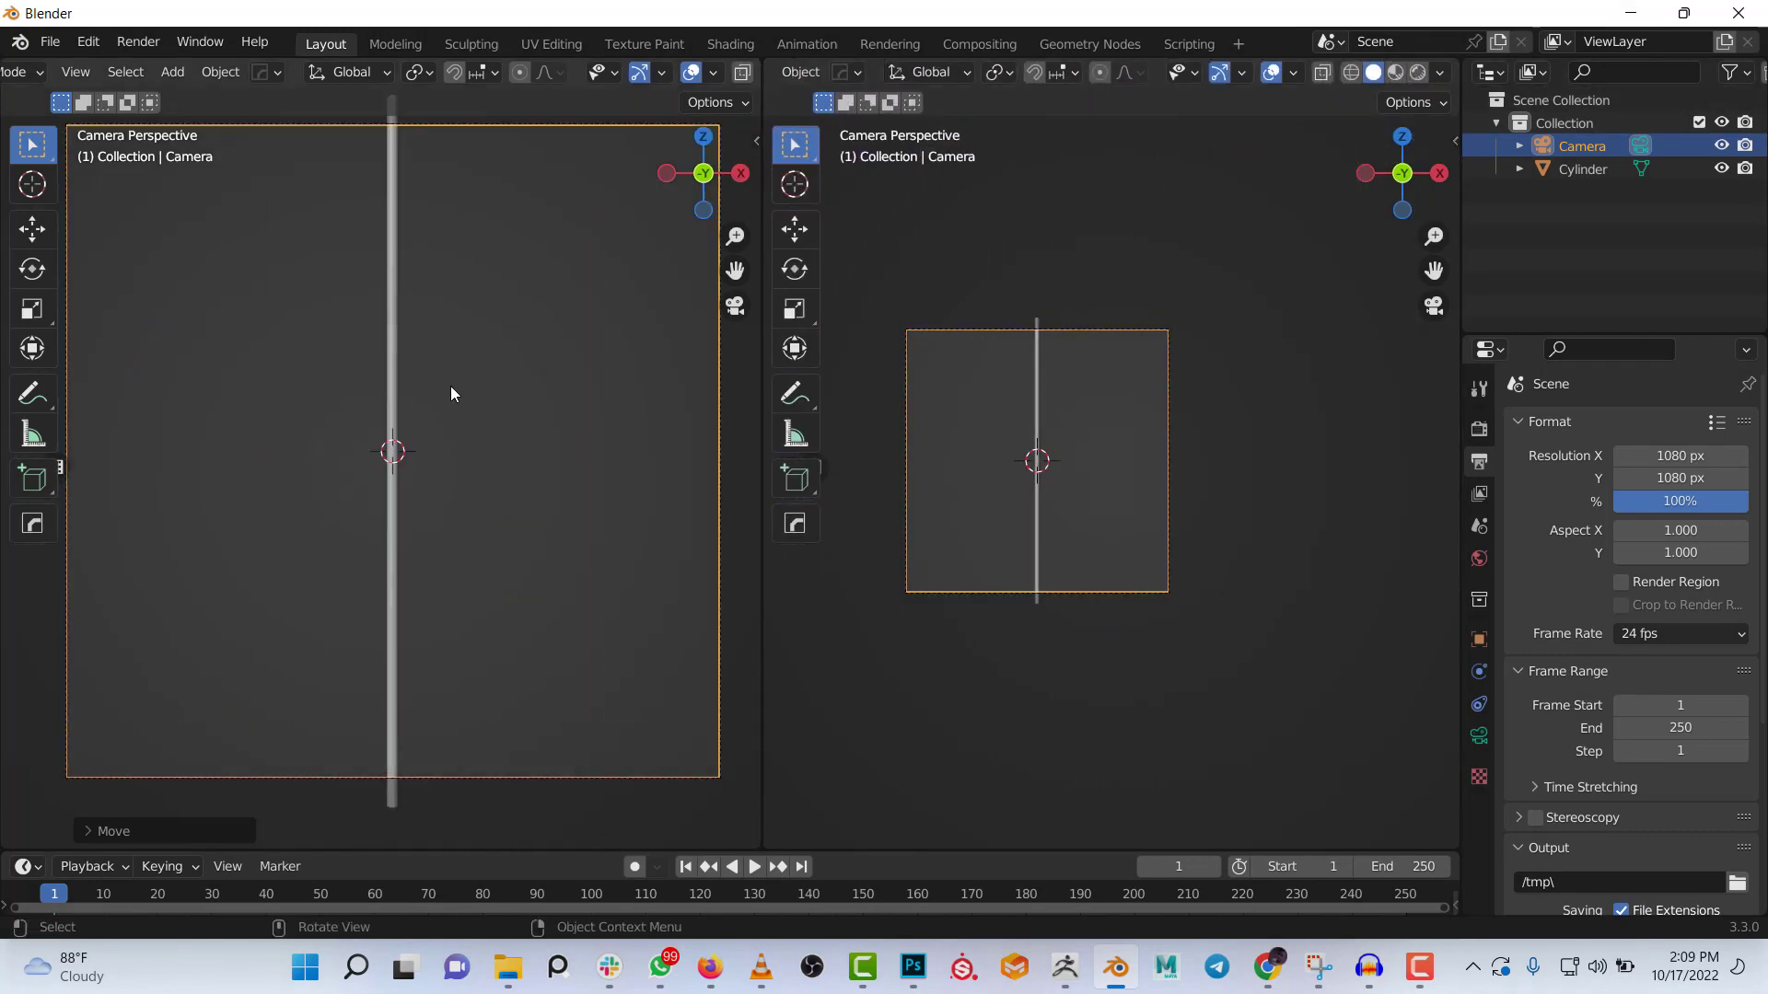
left_click(1479, 429)
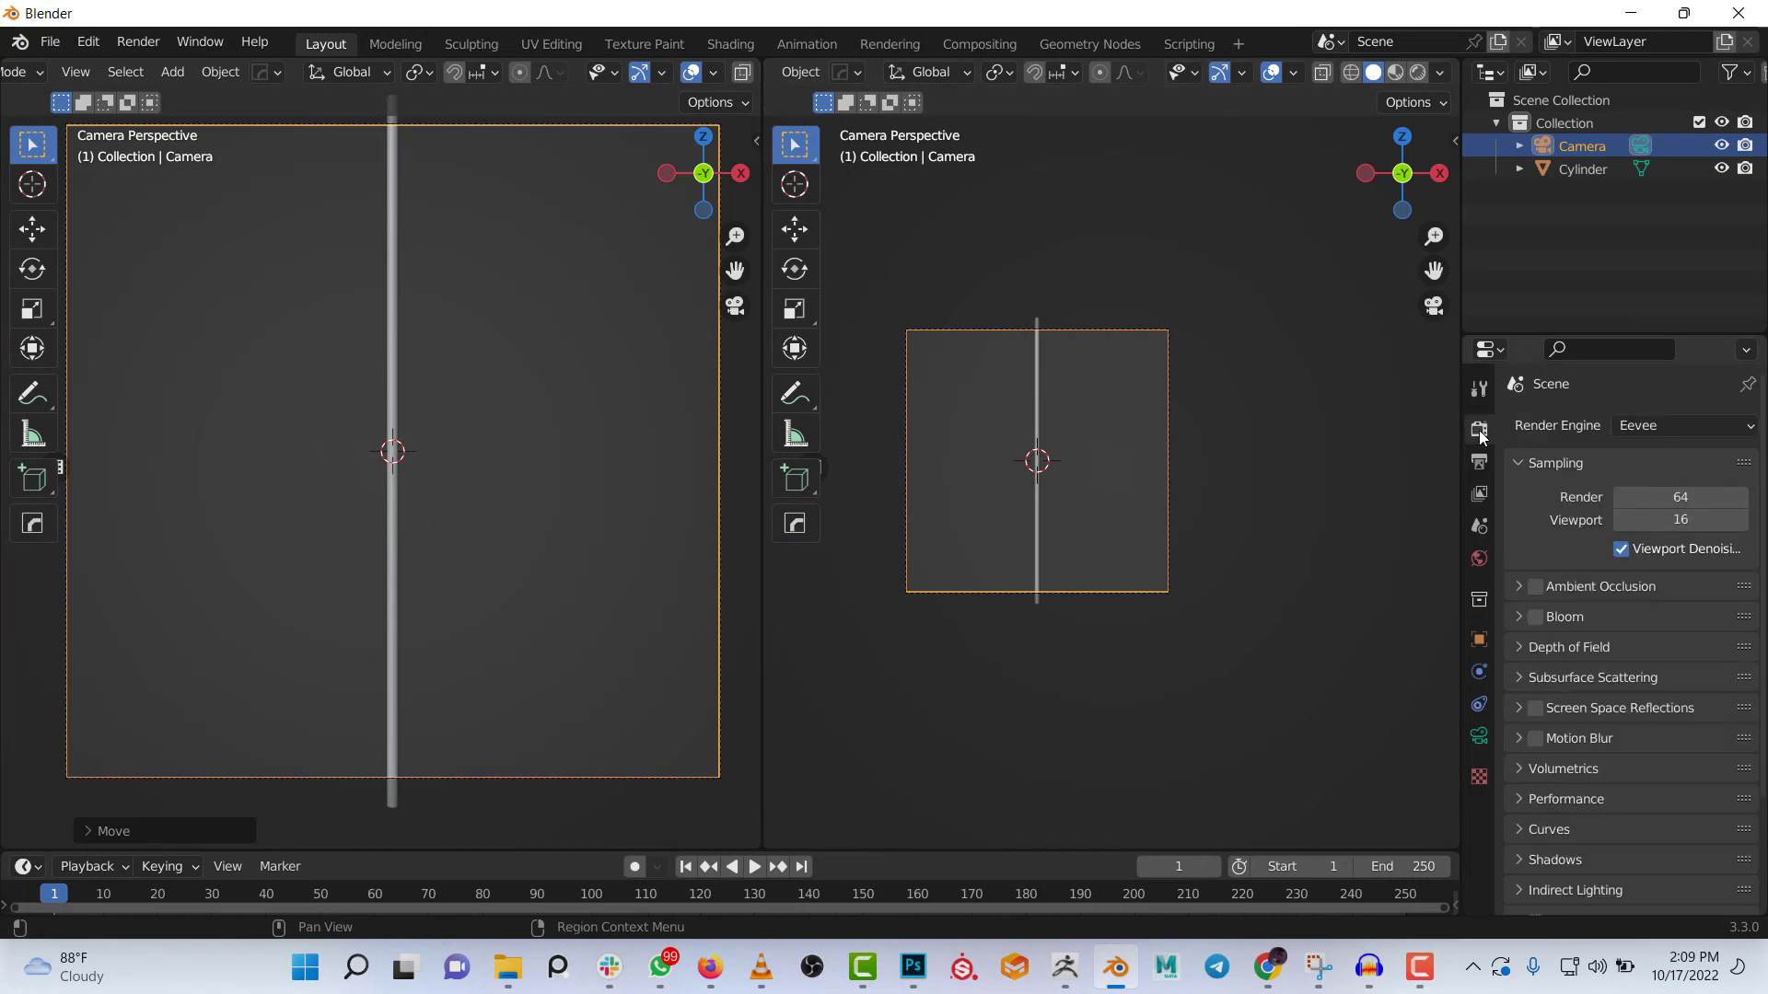
middle_click_drag(406, 457, 402, 460, "shift")
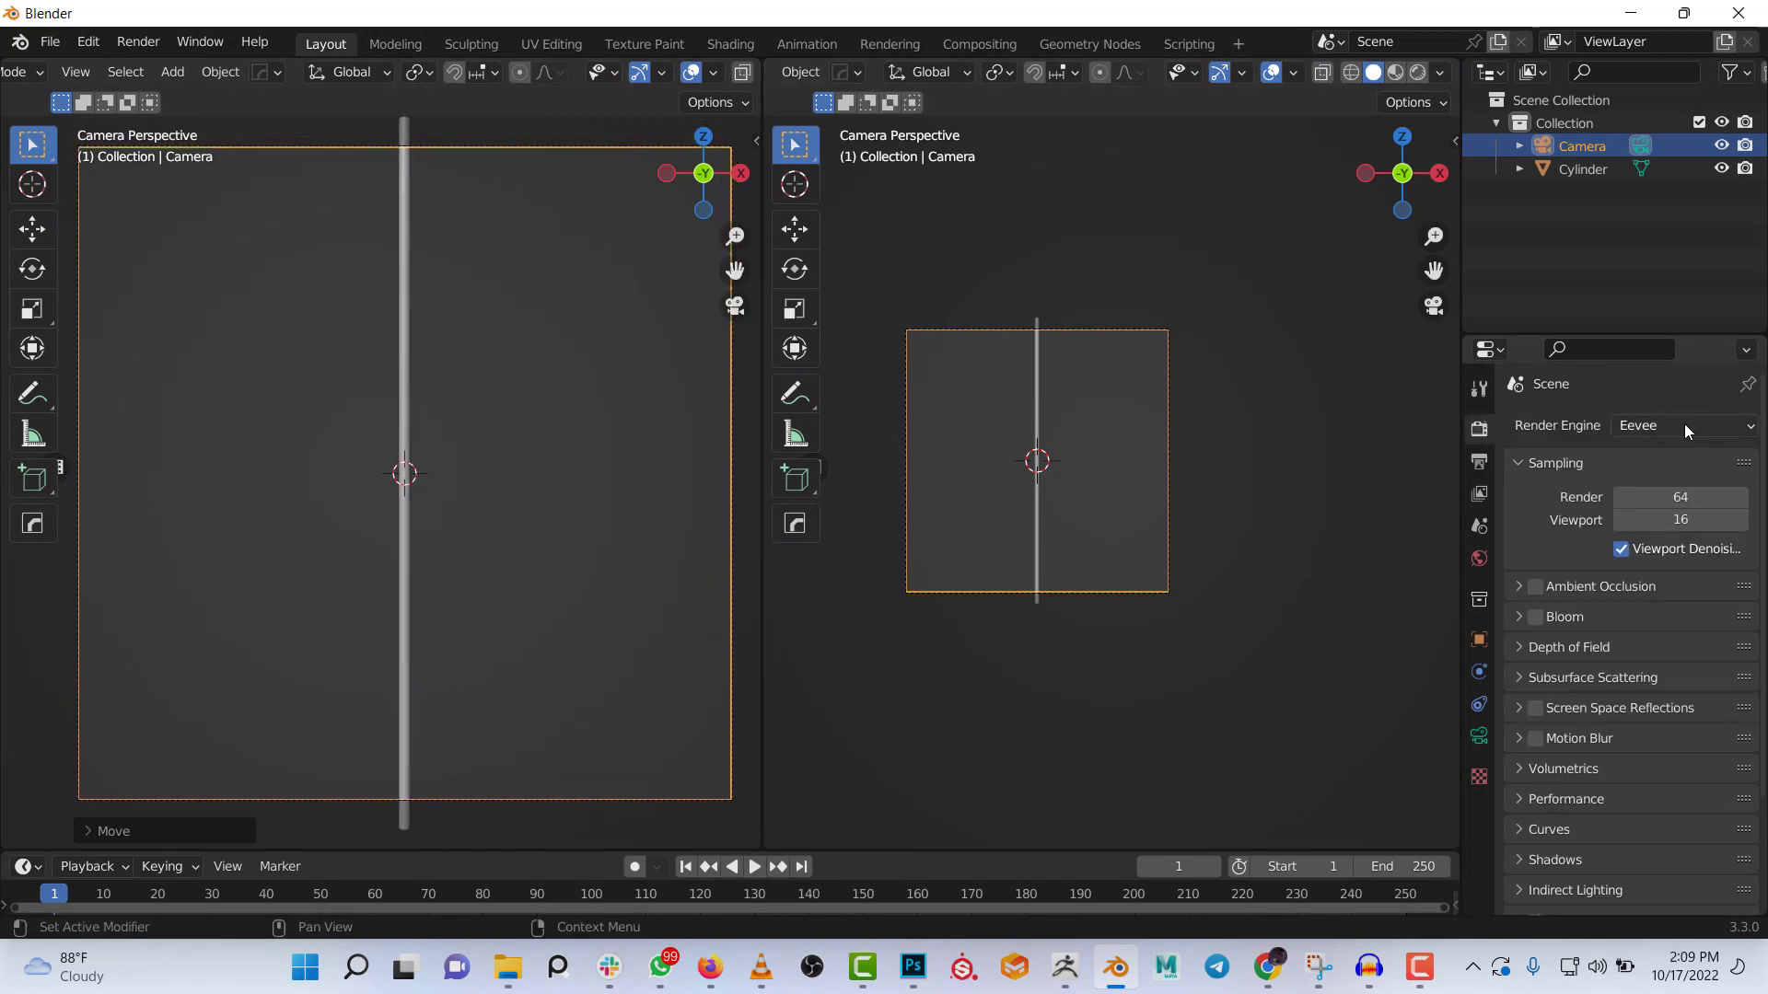
left_click(1683, 423)
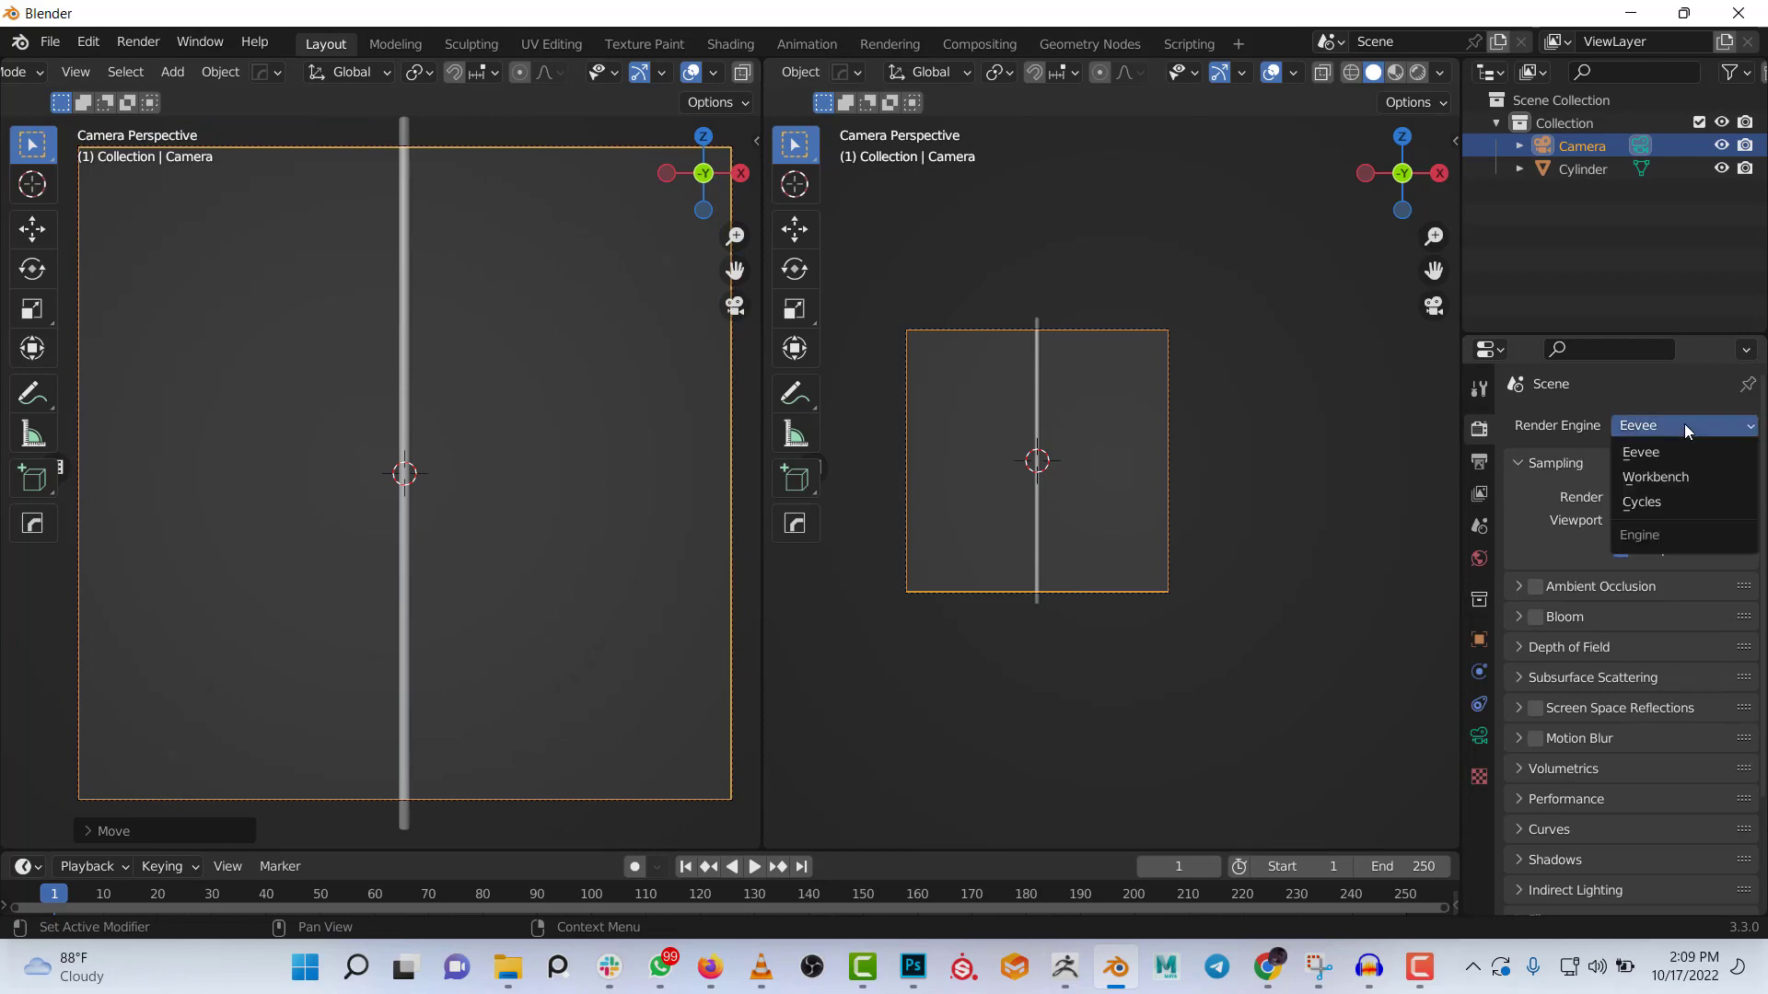
left_click(393, 429)
scroll(681, 74, "down", 4)
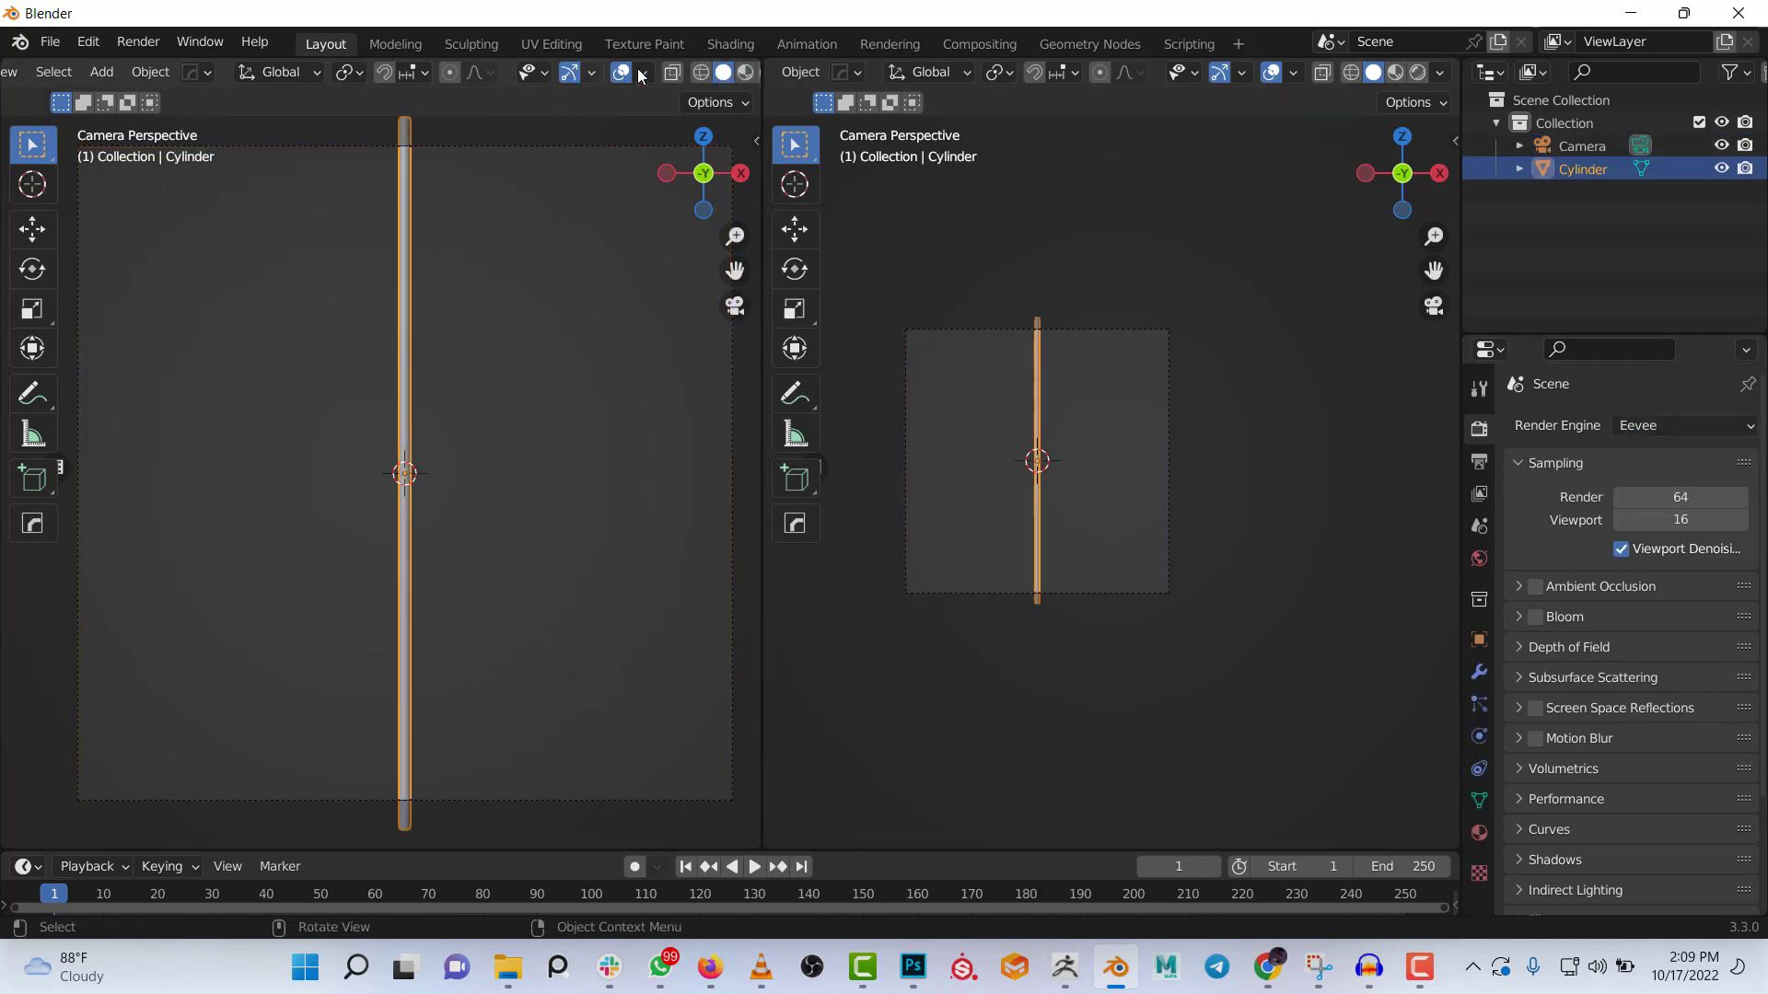
left_click(718, 74)
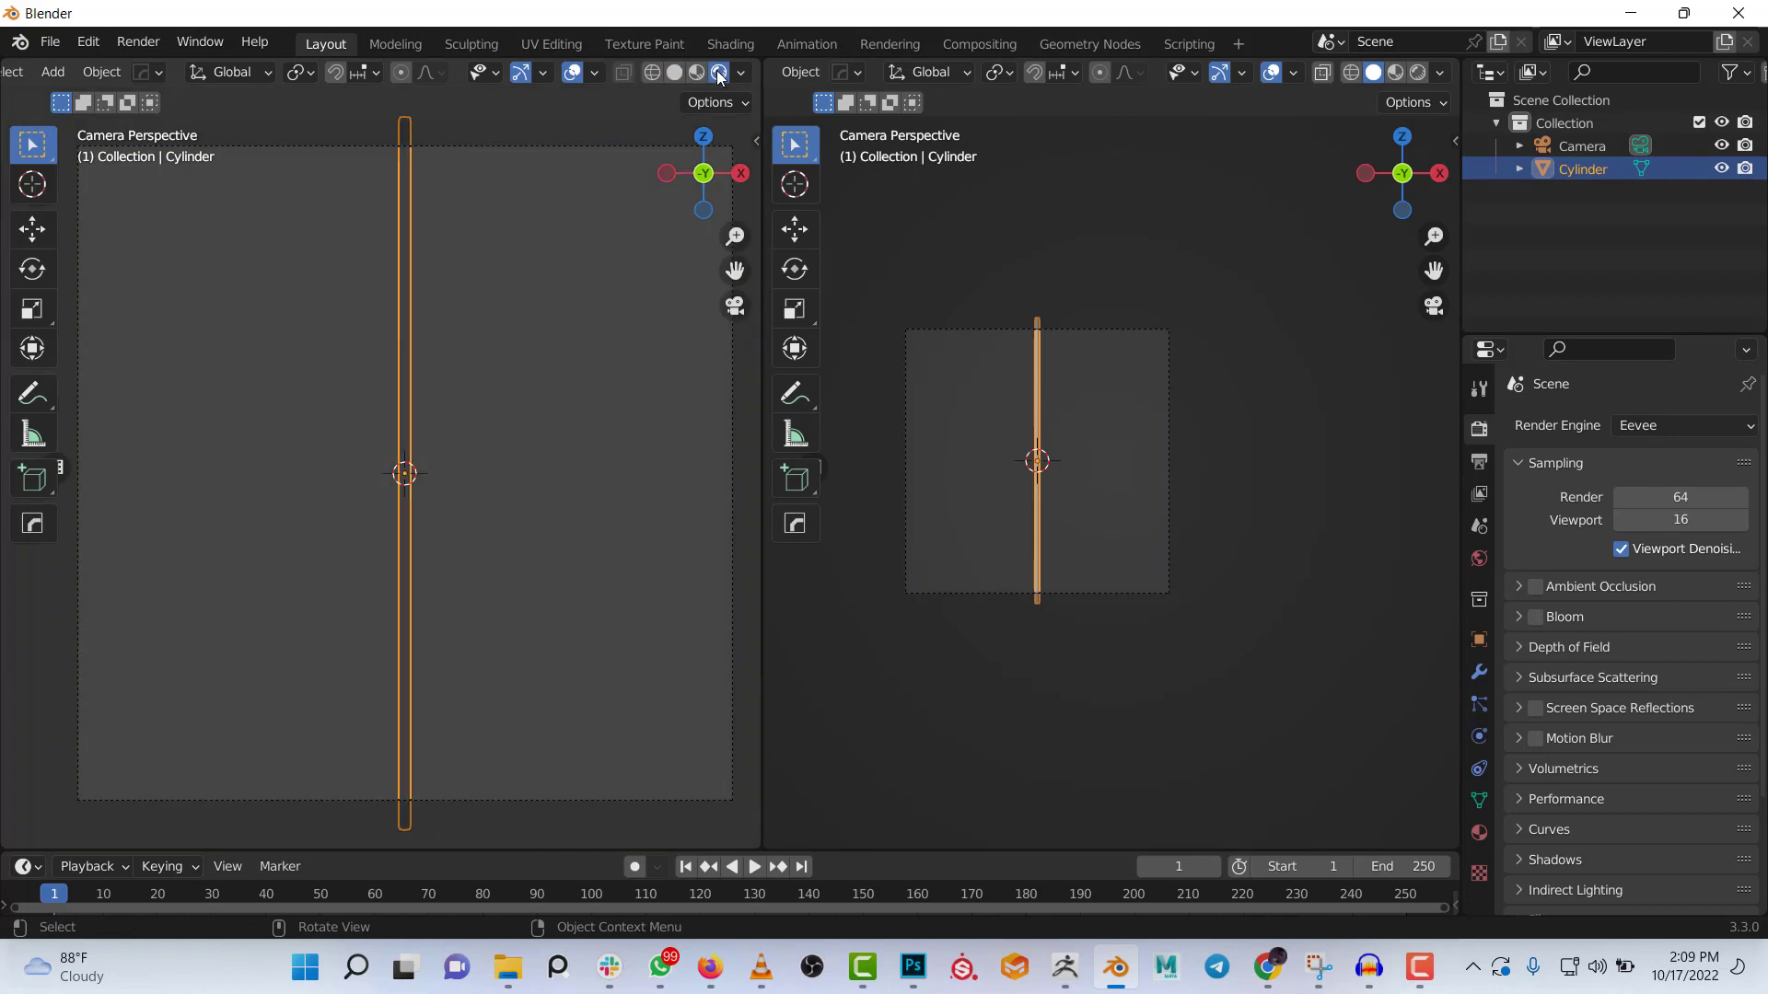
left_click(469, 417)
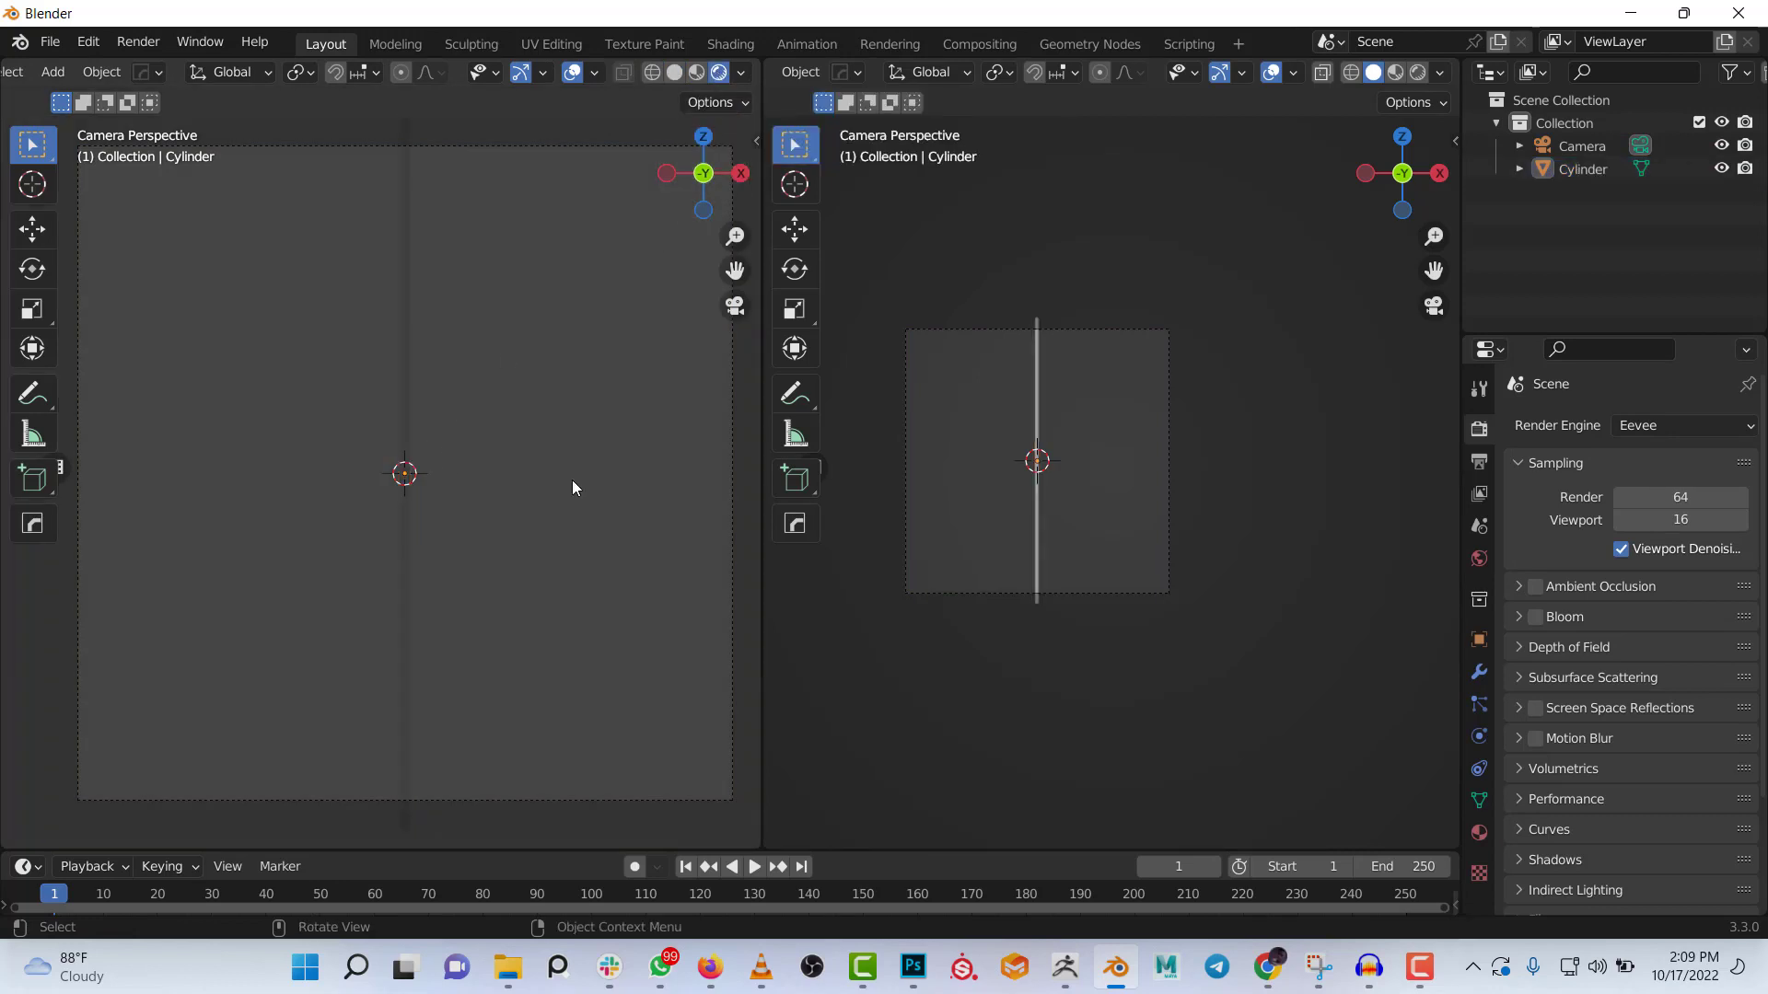
Create a new material on the cylinder and change the solid-shaded viewport into a Shader Editor
left_click(1479, 833)
left_click(1600, 519)
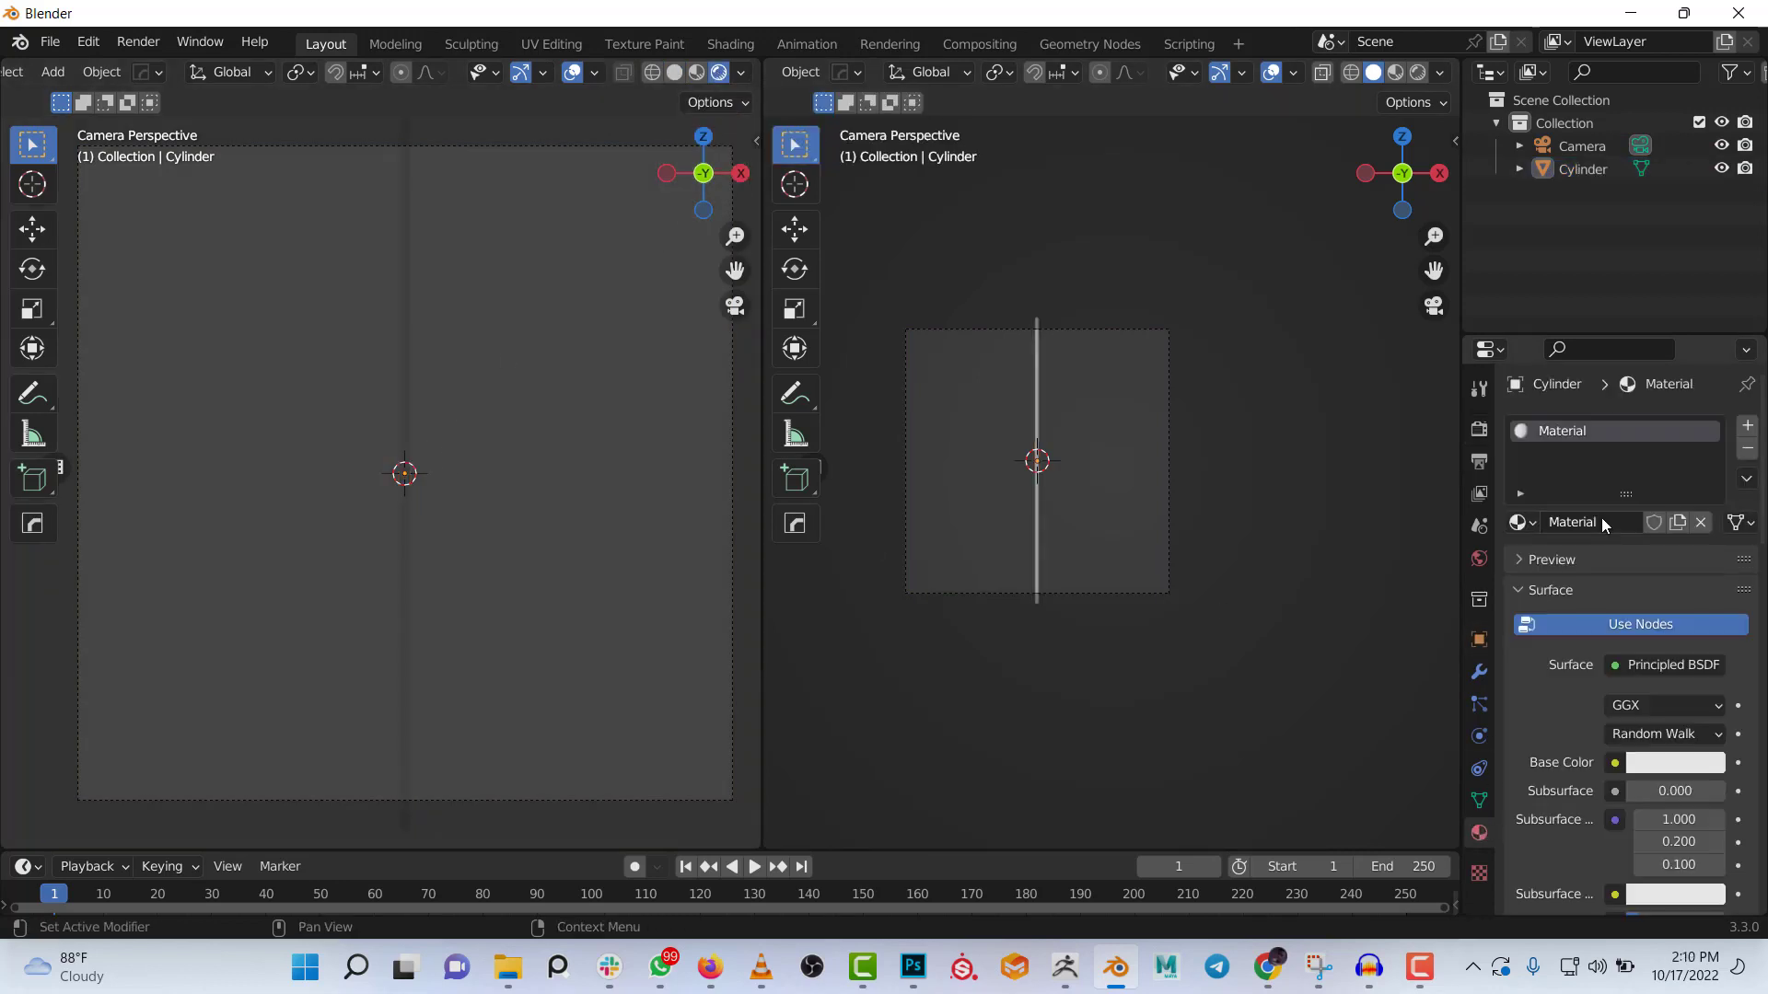
scroll(793, 66, "up", 5)
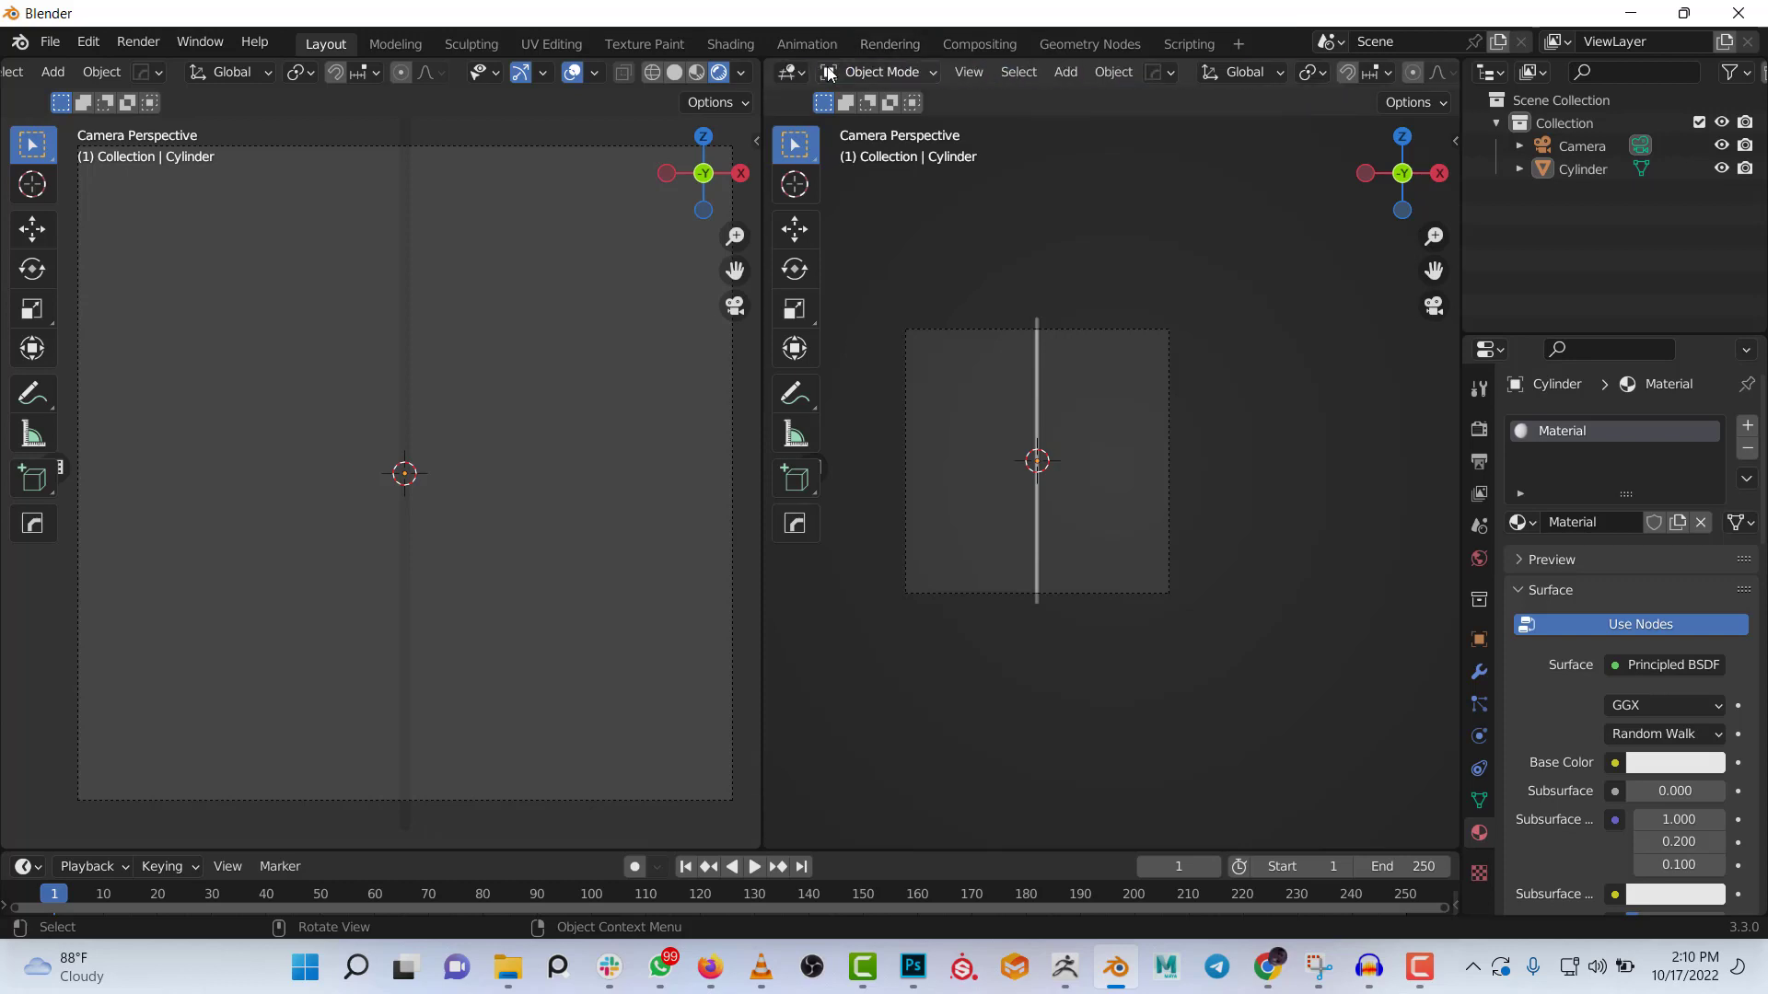
left_click(791, 71)
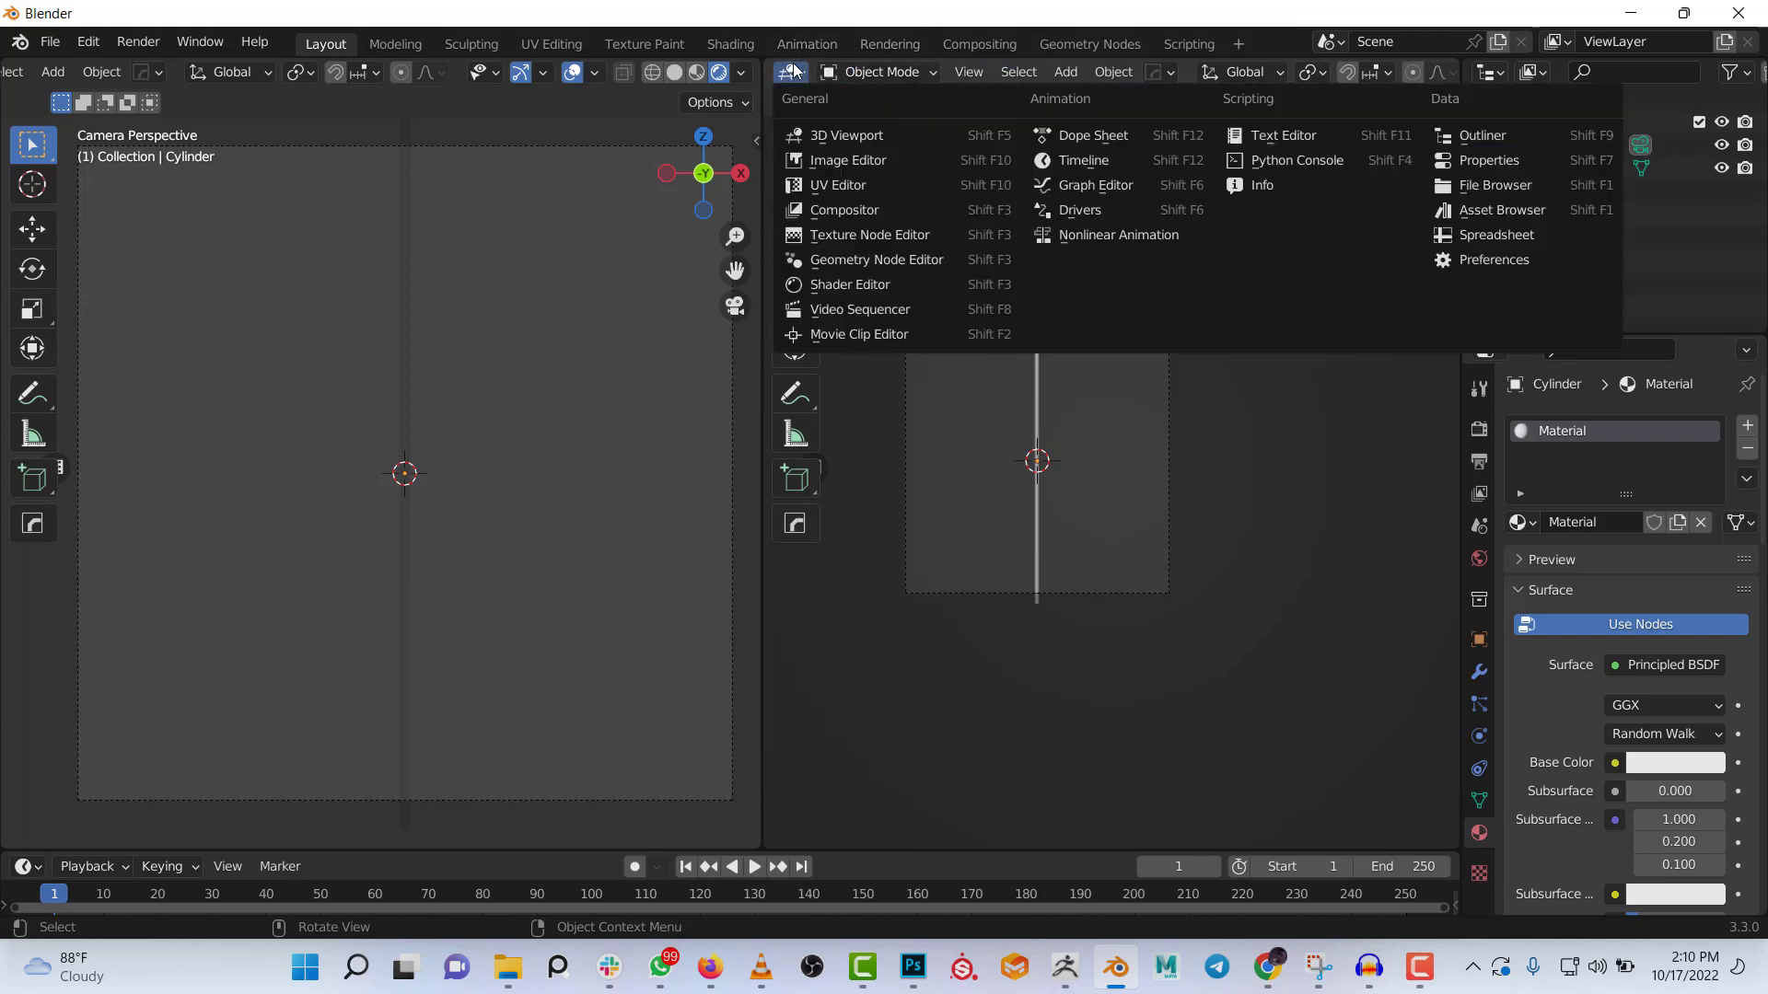
left_click(860, 285)
scroll(970, 502, "up", 3)
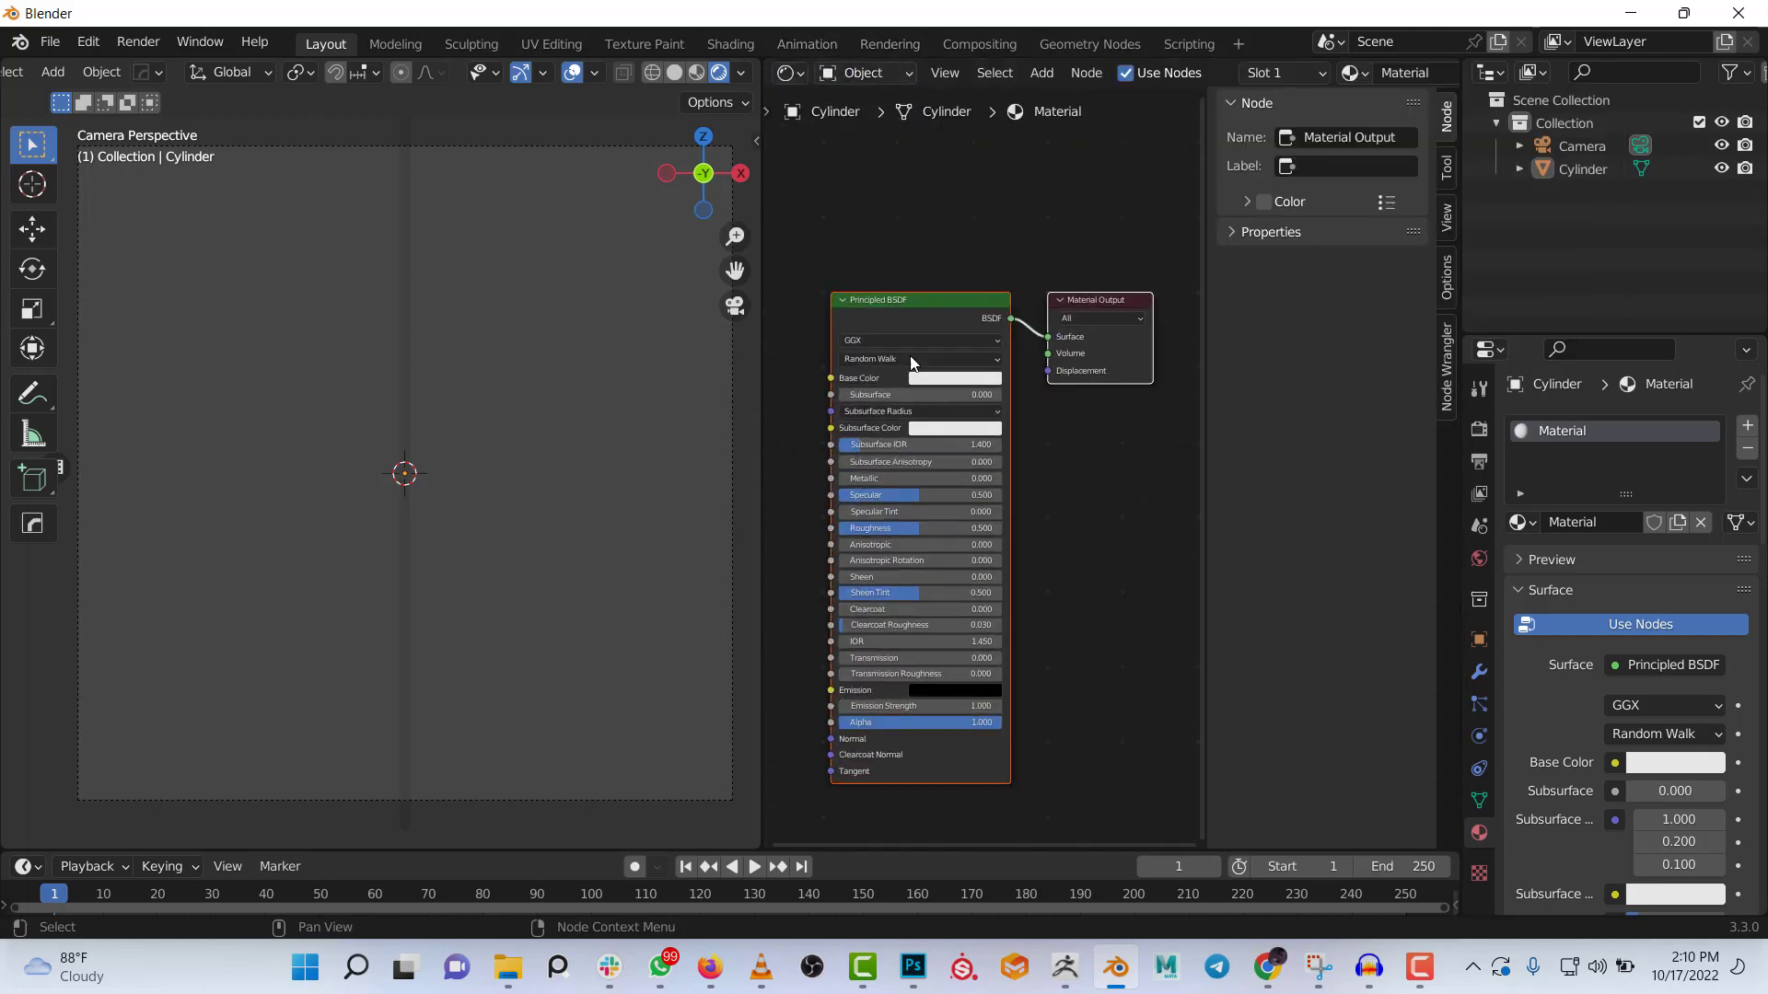
Delete the Principled BSDF node from the cylinder's material
left_click(880, 300)
key("Delete")
scroll(886, 422, "down", 1)
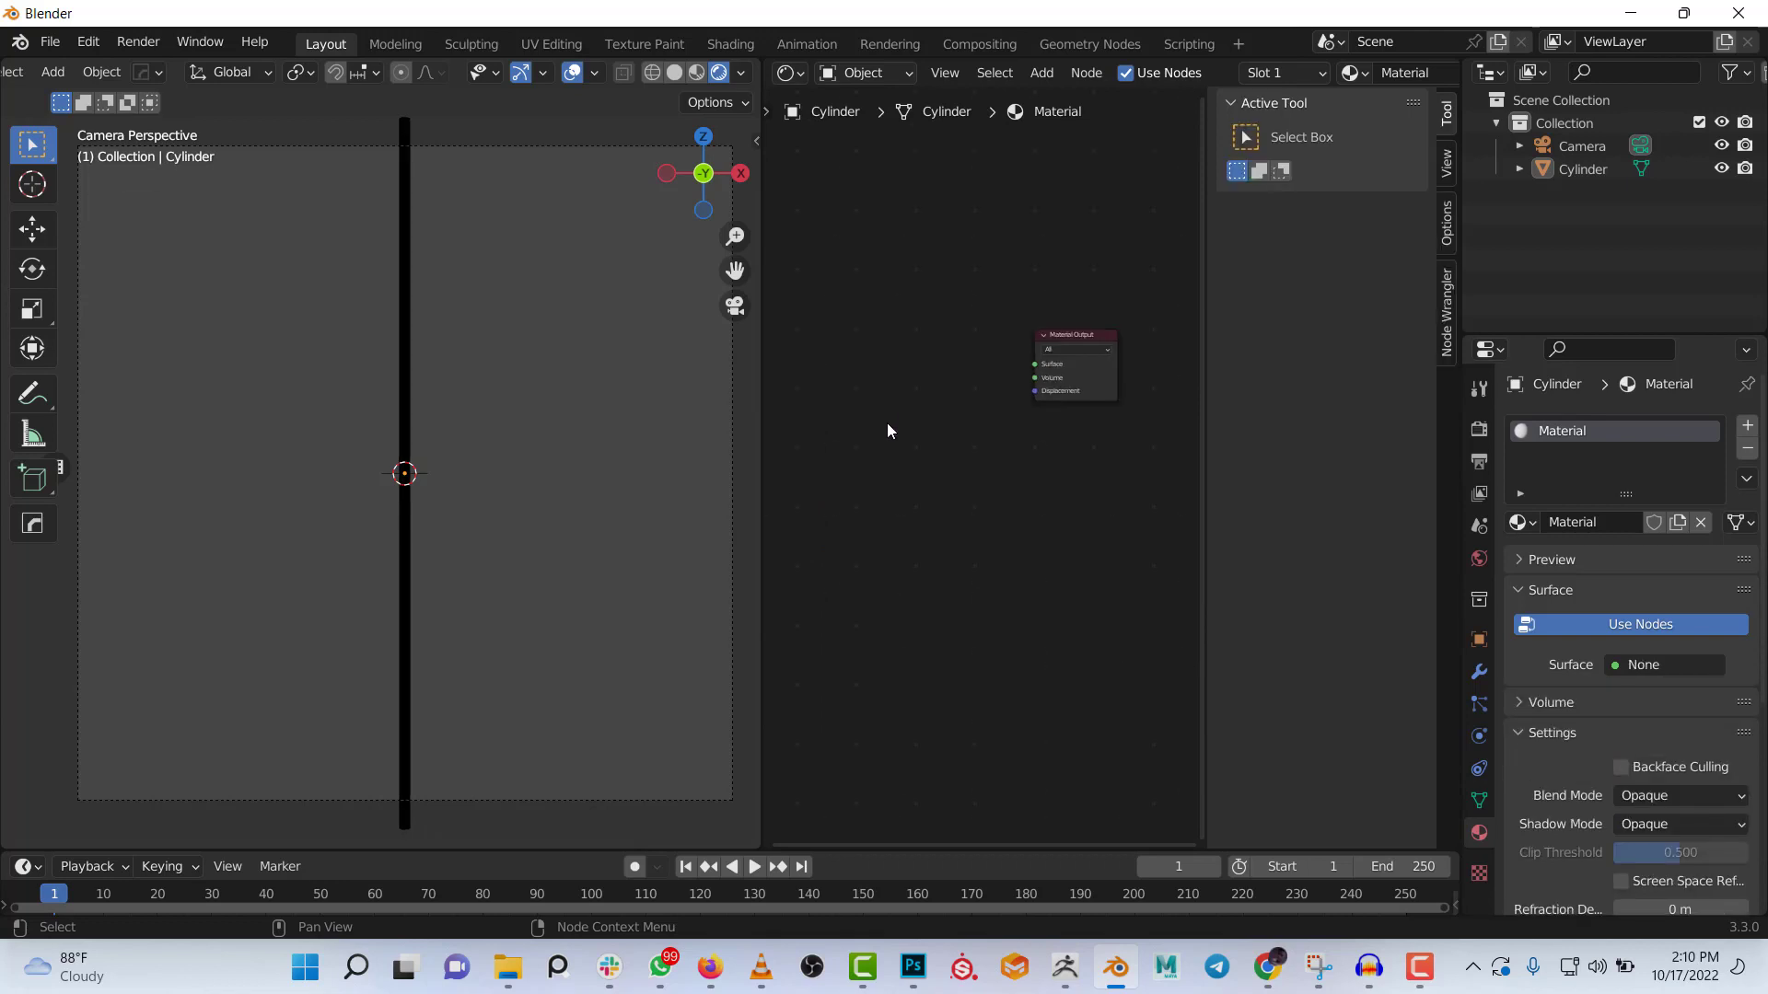
Add an Emission shader node and connect its output to the Surface input of the Material Output
scroll(949, 420, "up", 2)
key("shift+a")
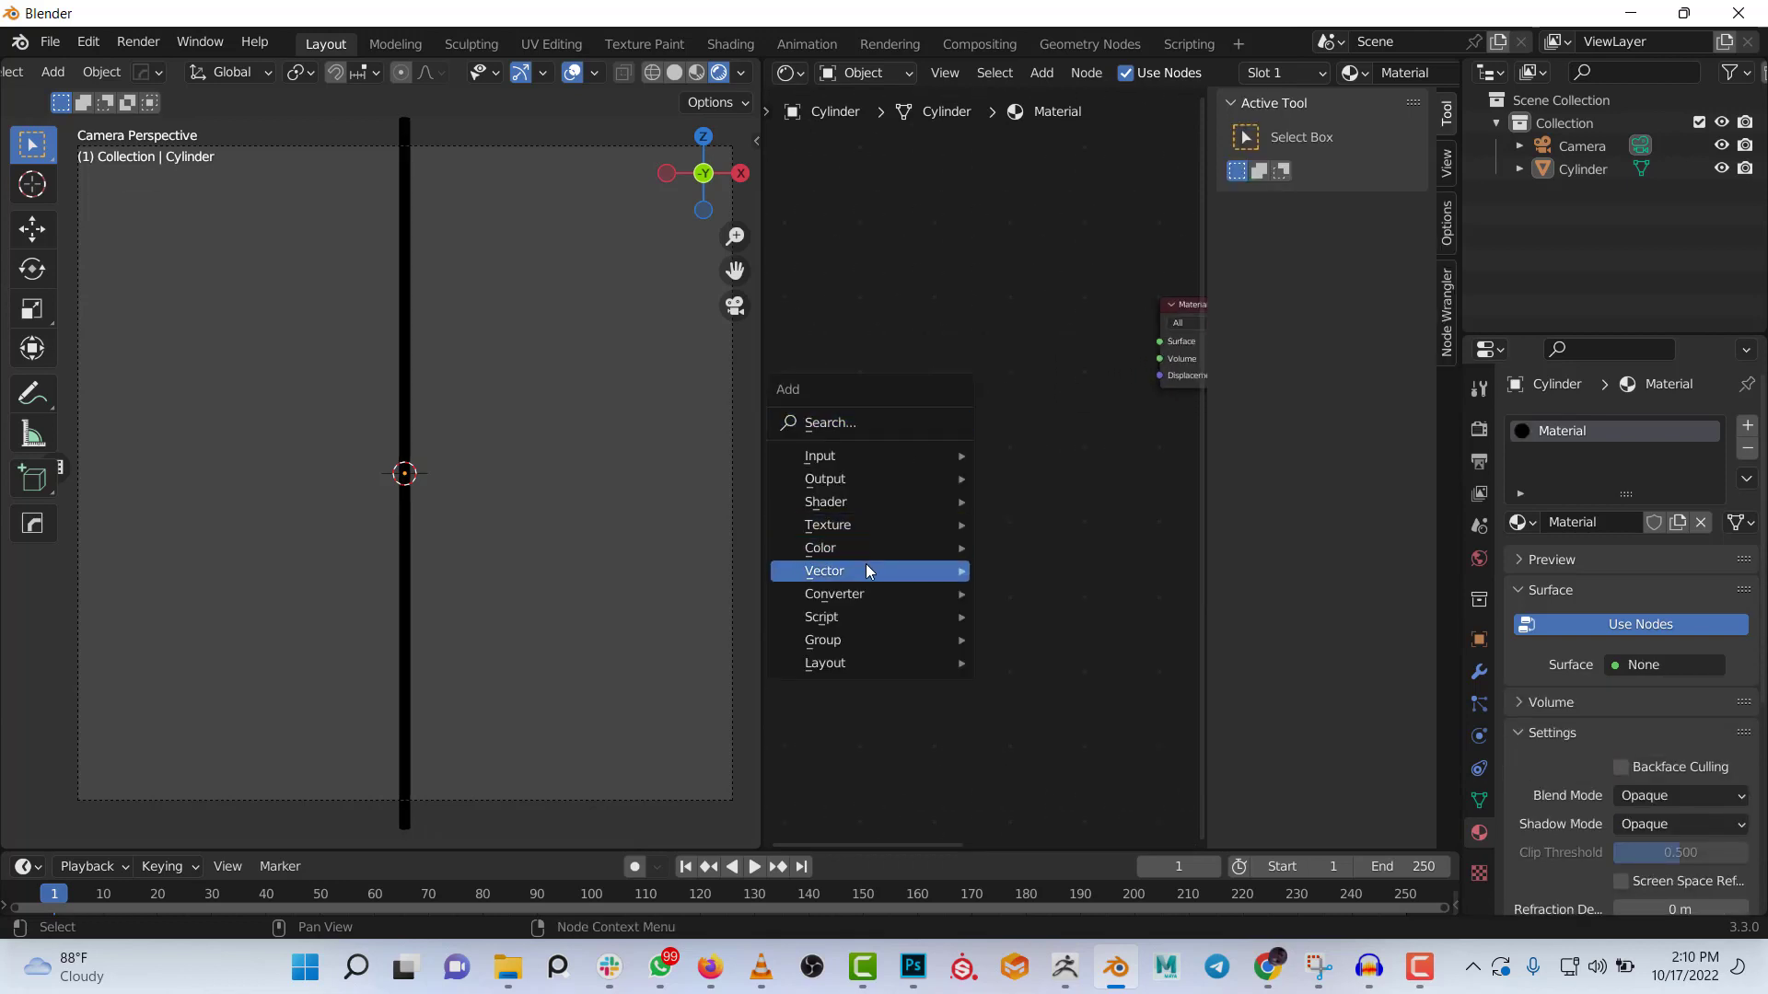
mouse_move(860, 572)
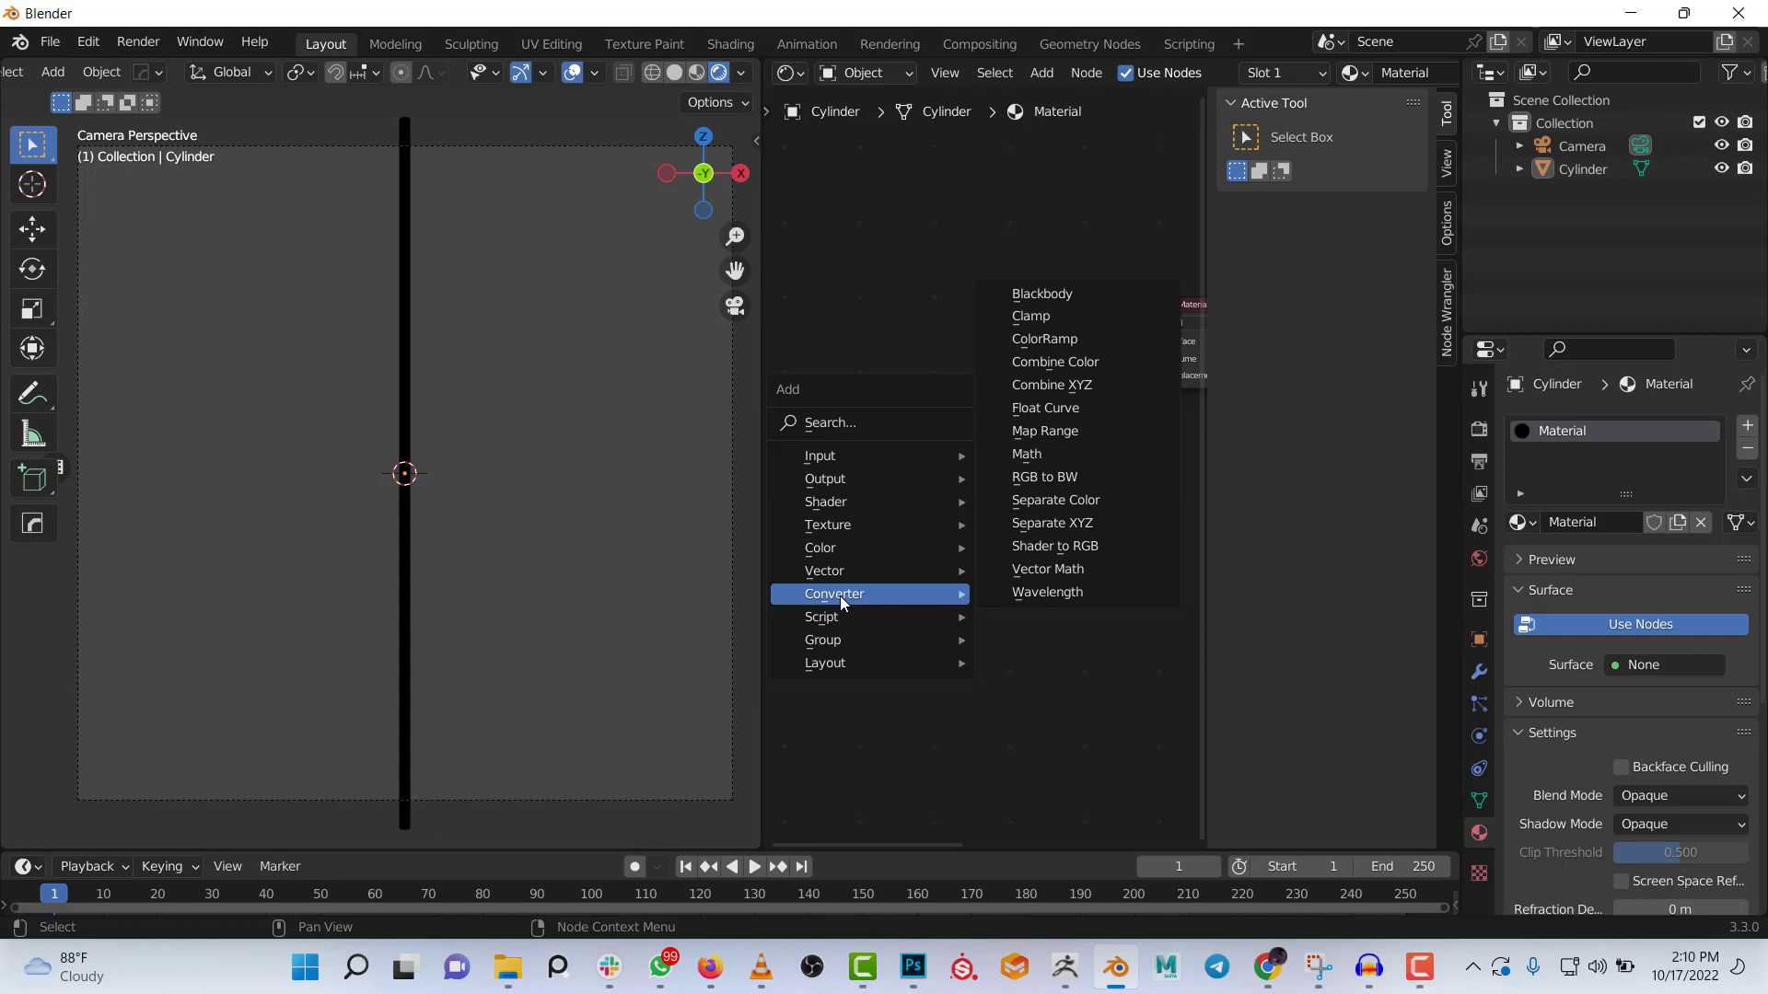
mouse_move(830, 501)
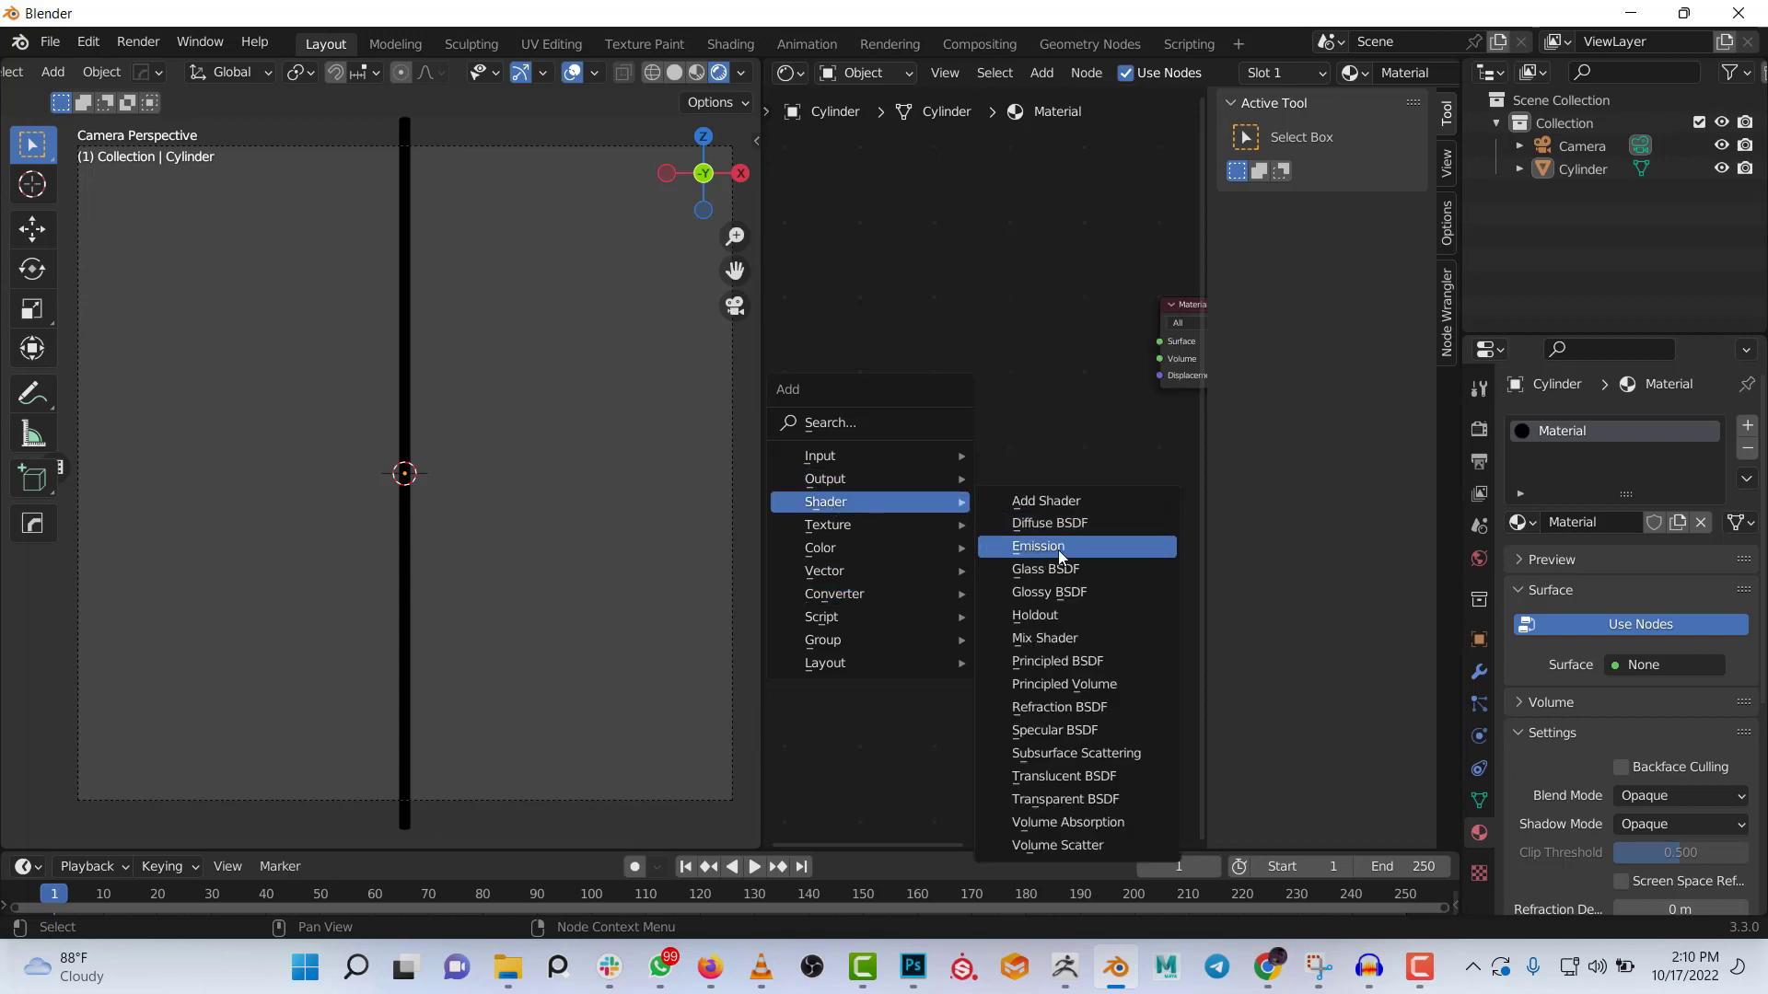
left_click(995, 545)
left_click(867, 353)
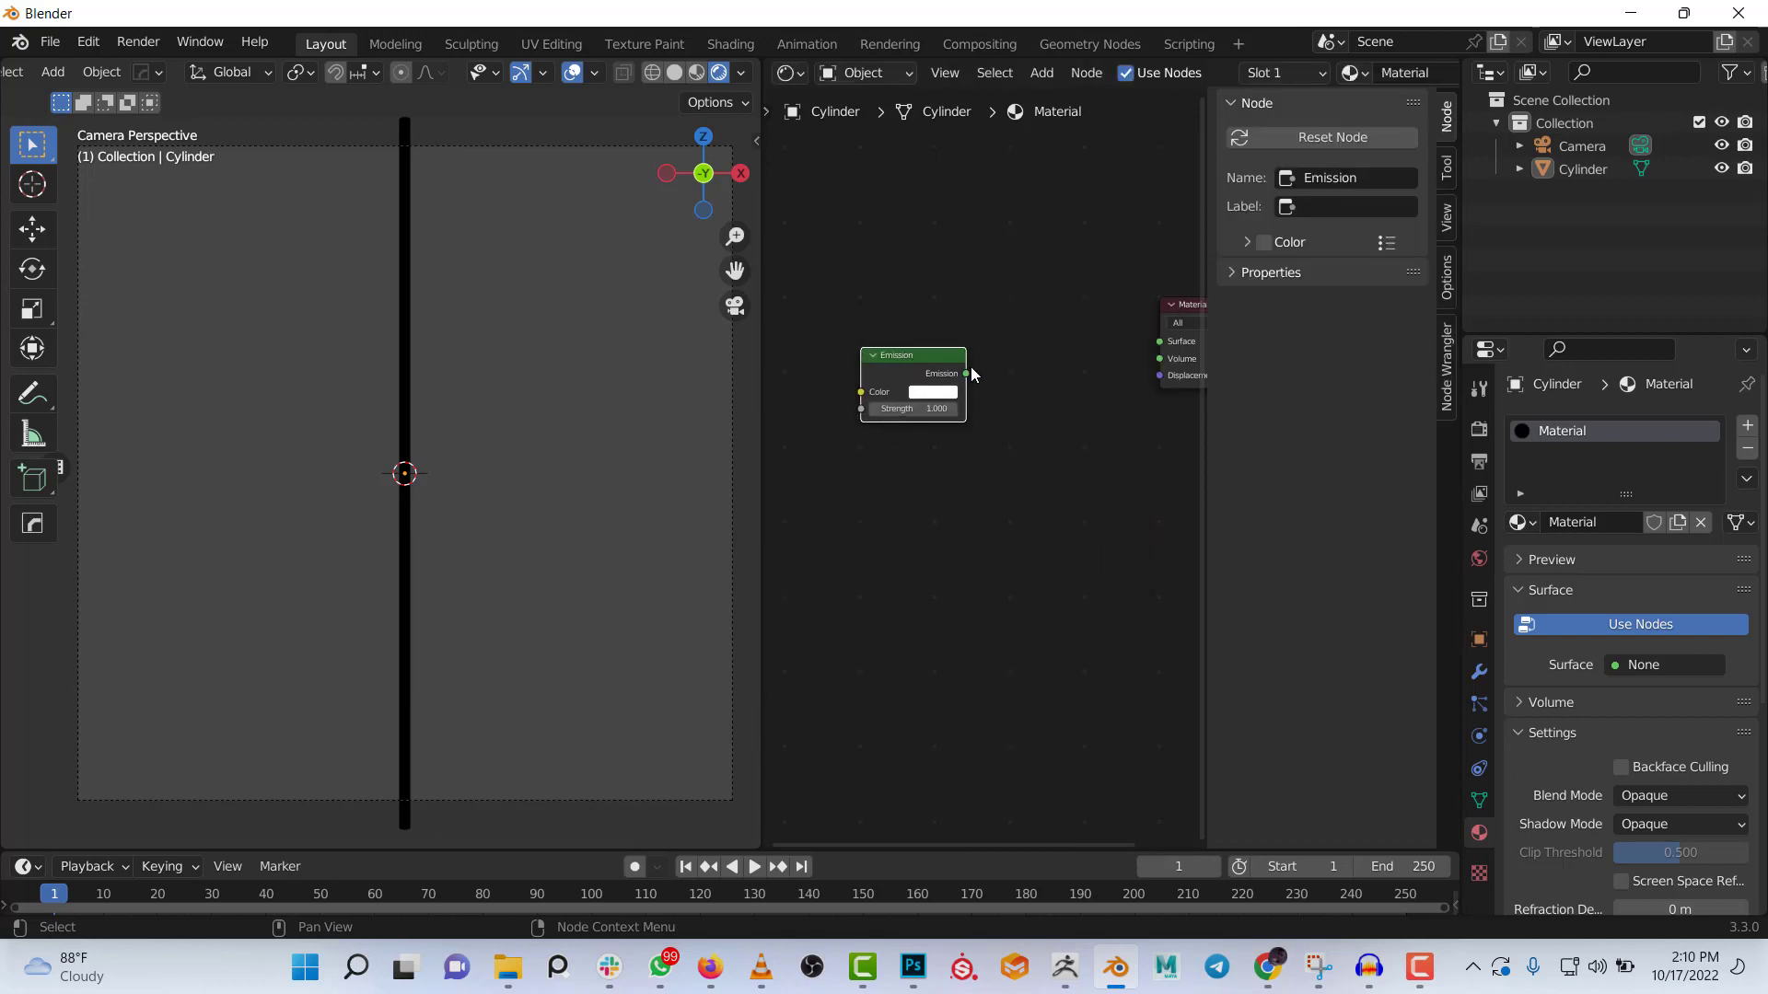
left_click_drag(965, 377, 1033, 341)
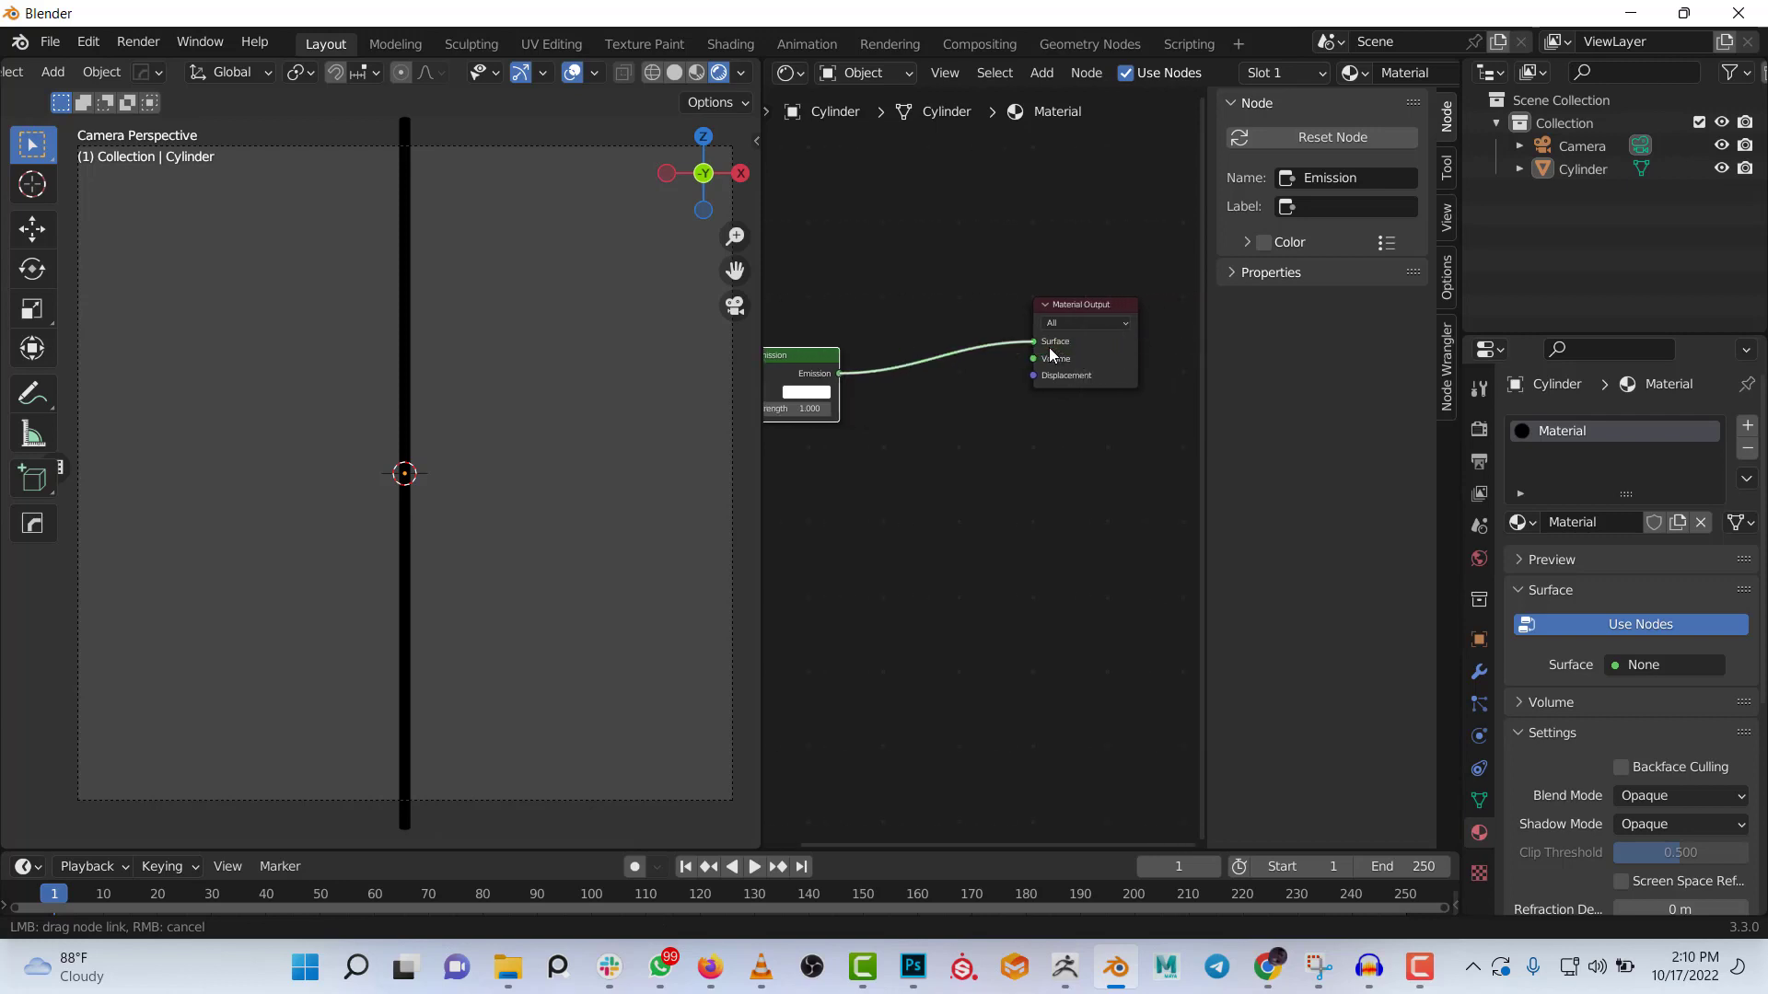
Examine the glowing cylinder up close in the rendered viewport and look over its emission nodes
middle_click_drag(896, 389, 991, 376)
scroll(411, 339, "up", 10)
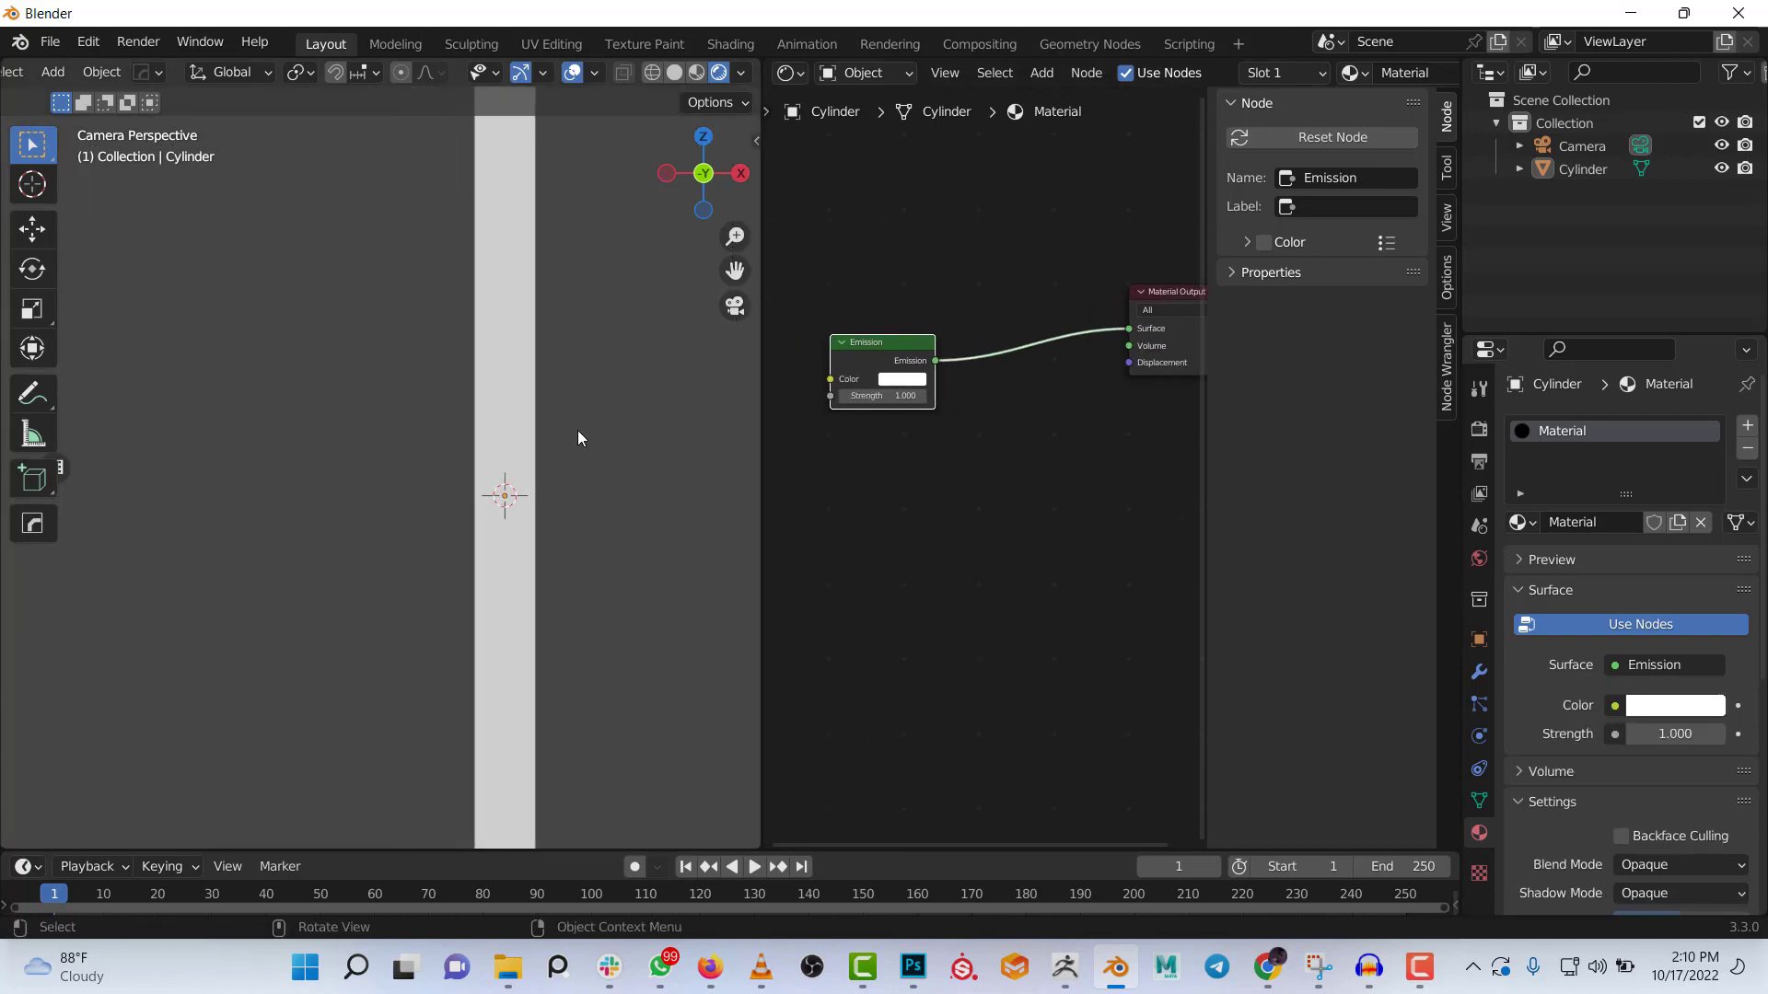
middle_click_drag(558, 471, 534, 479, "shift")
scroll(534, 473, "up", 4)
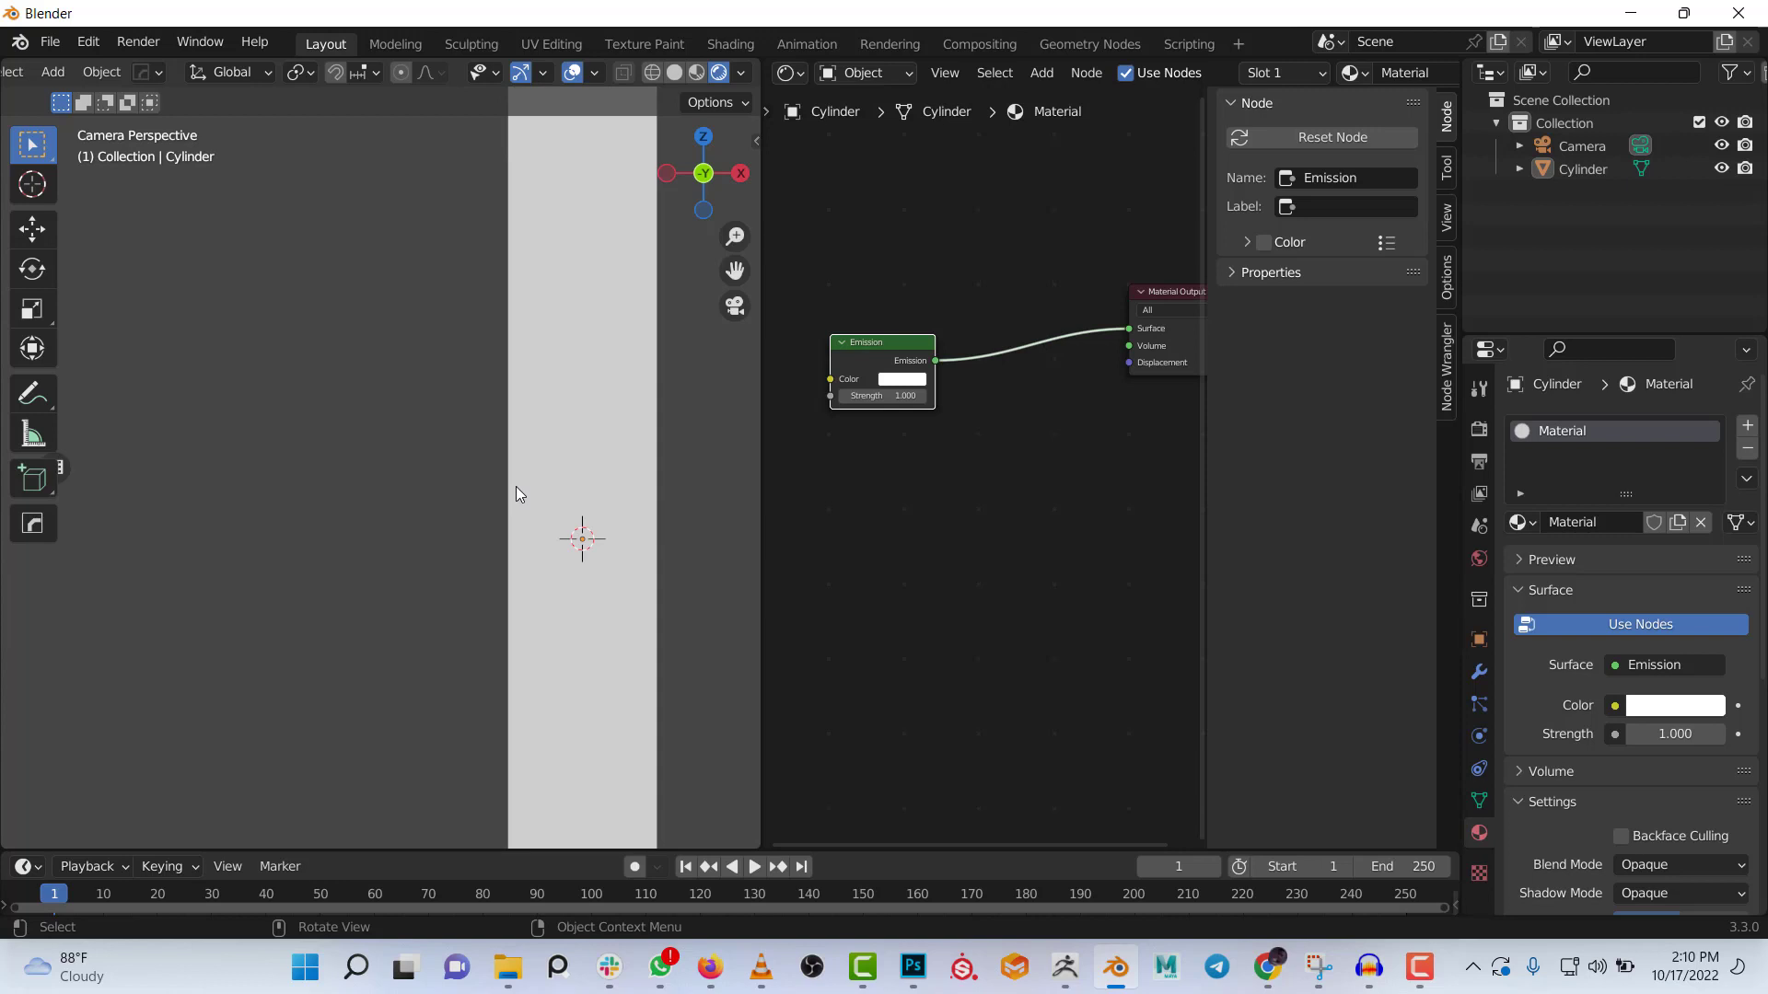
scroll(920, 416, "down", 2)
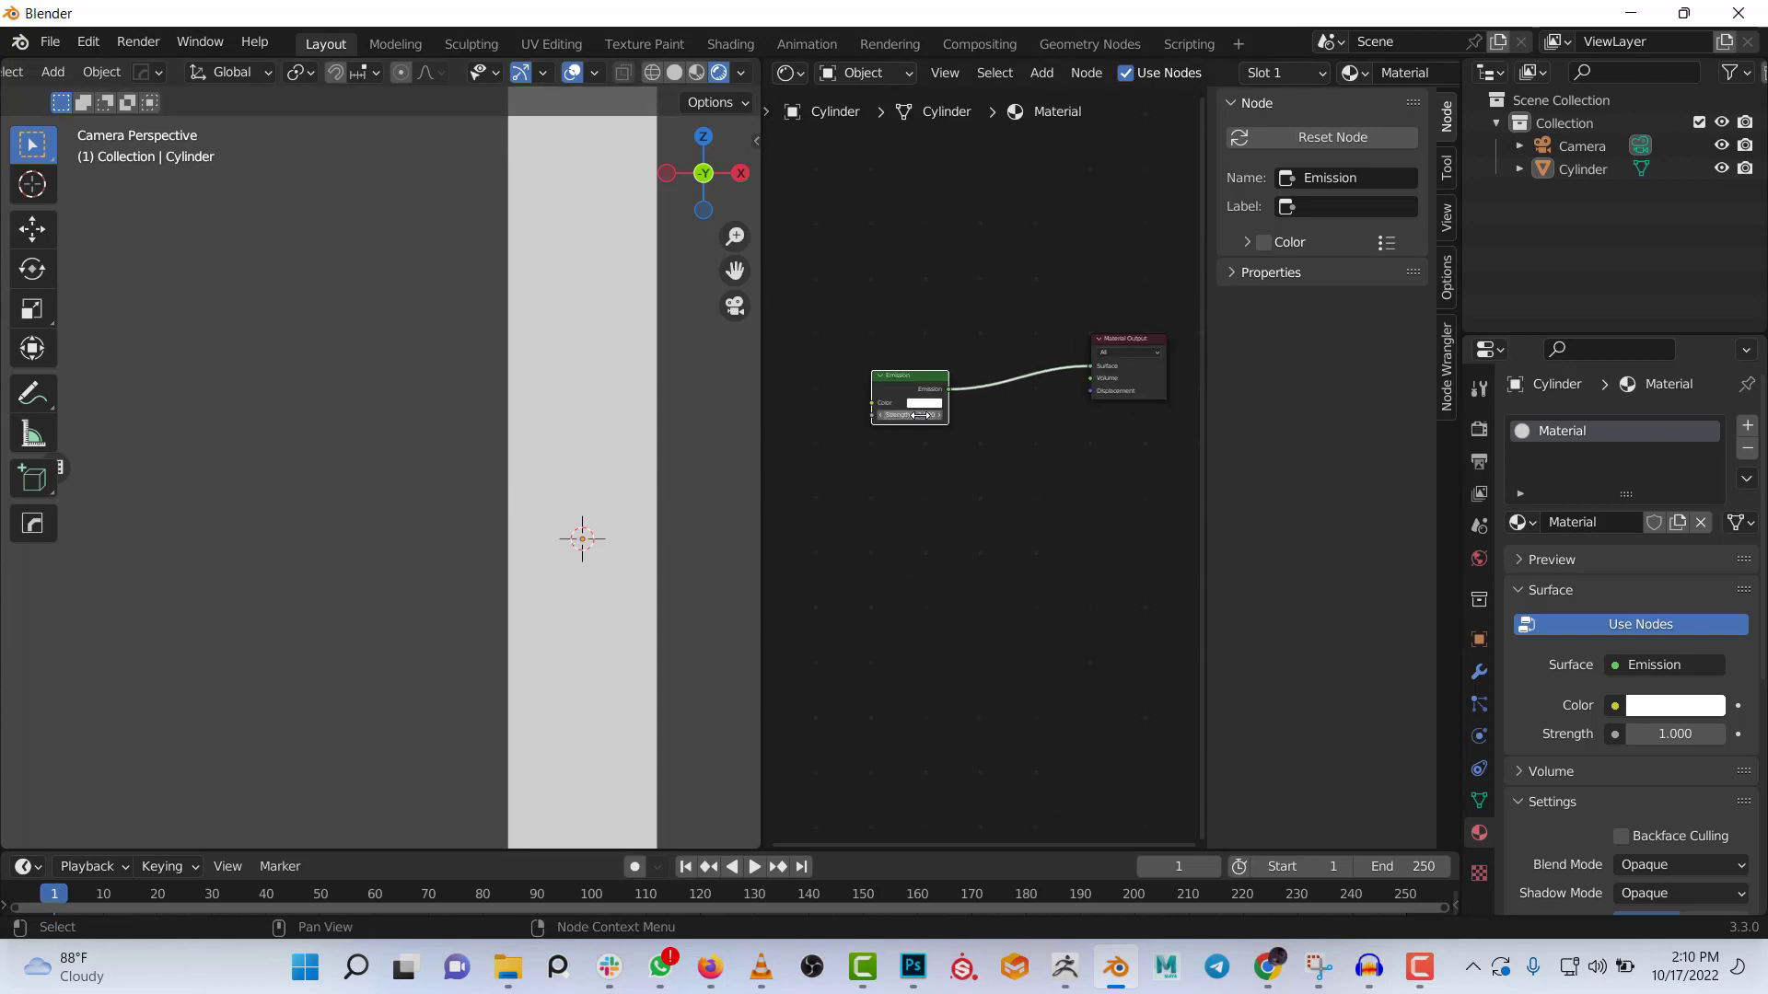
scroll(898, 438, "up", 2)
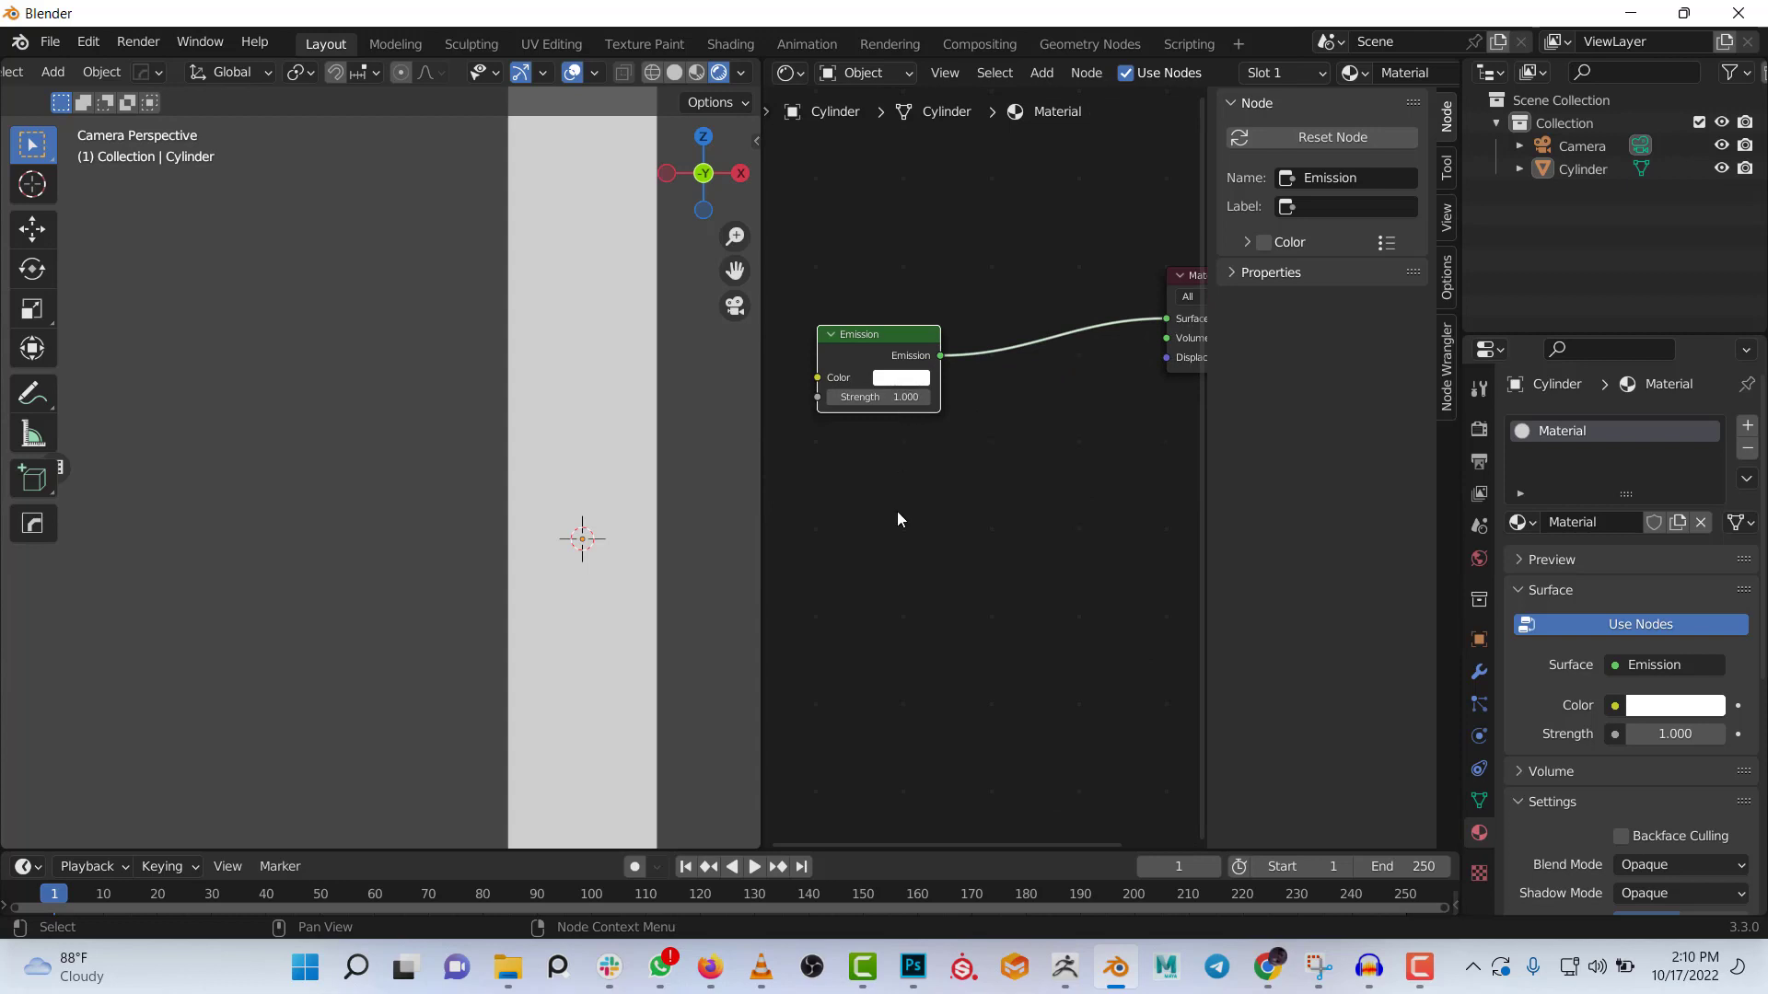
scroll(902, 521, "down", 4)
middle_click_drag(909, 534, 852, 354)
scroll(852, 332, "up", 4)
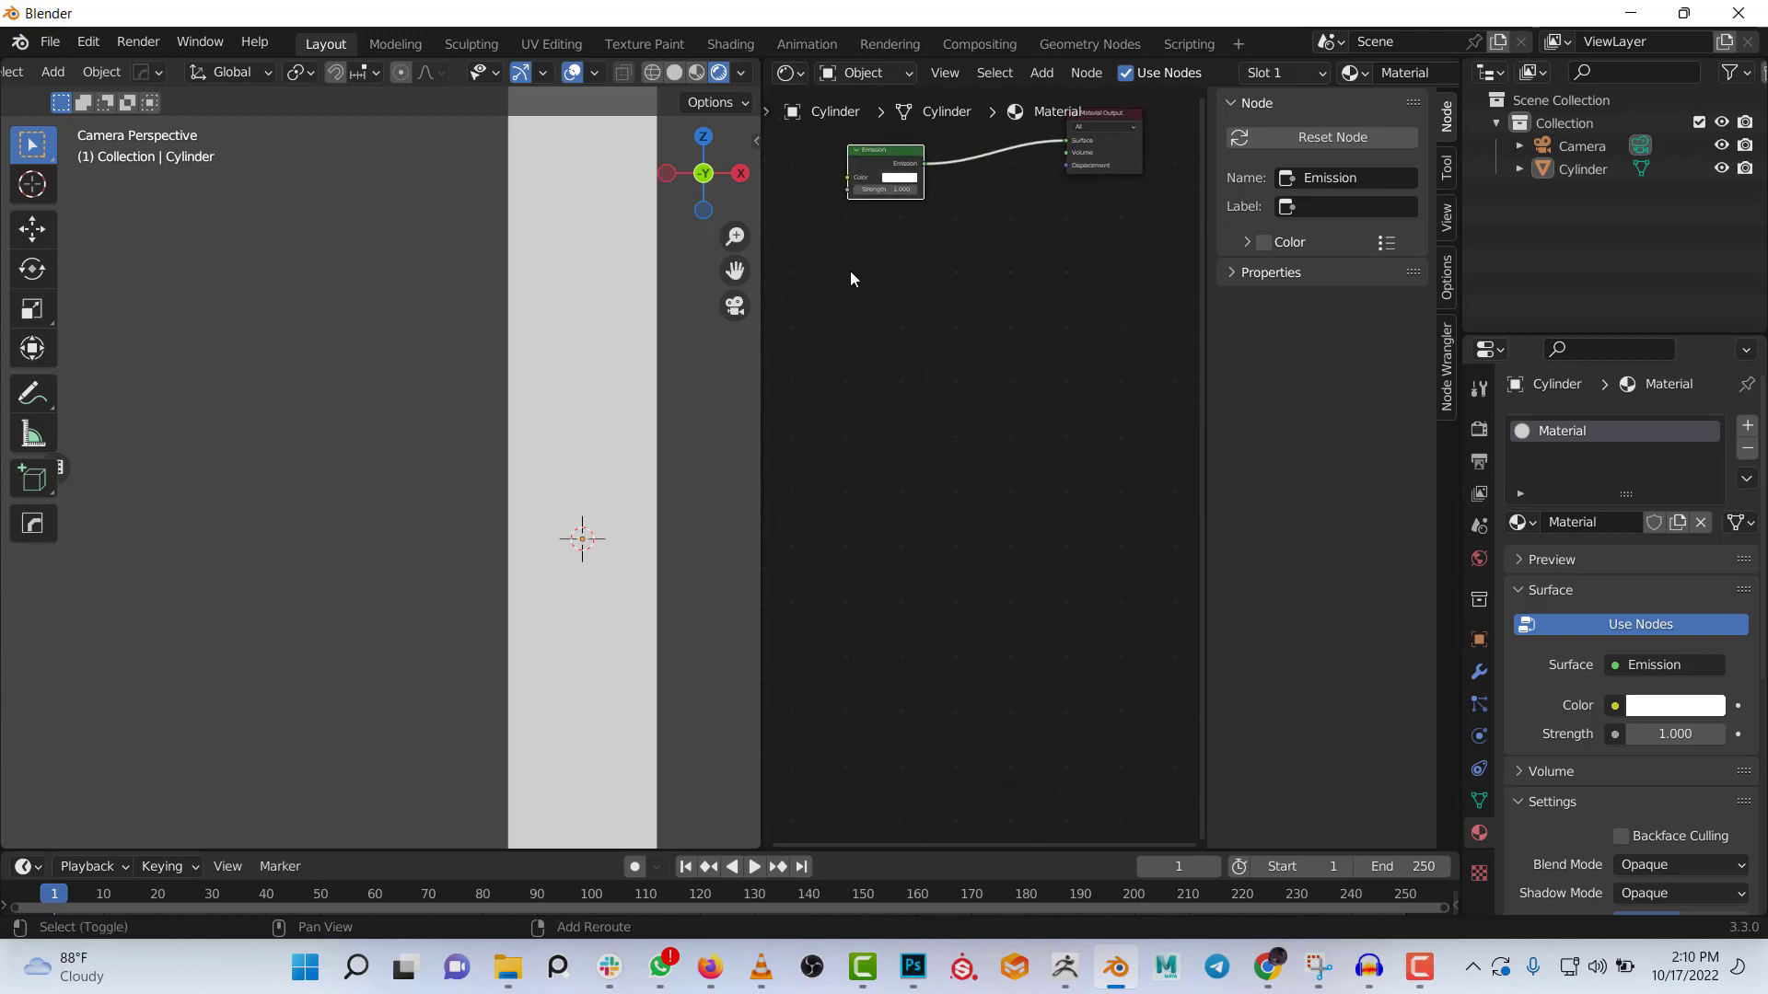
key("shift+a")
mouse_move(850, 272)
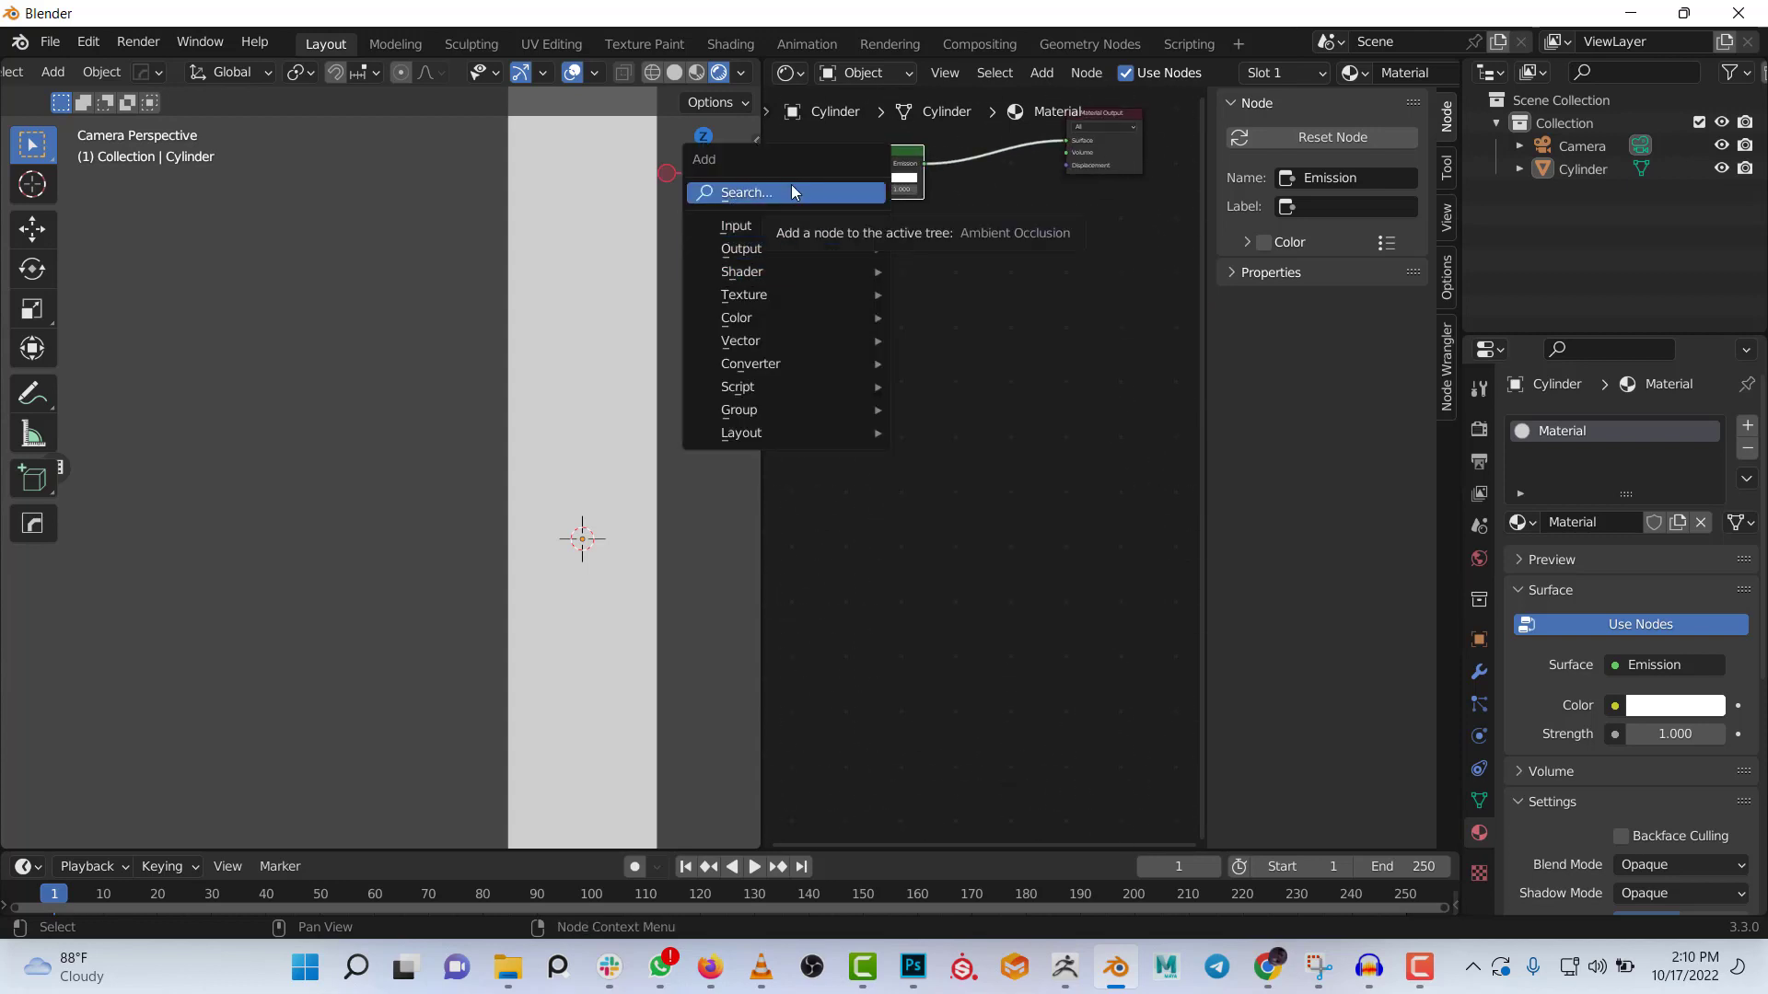
left_click(790, 192)
type("we")
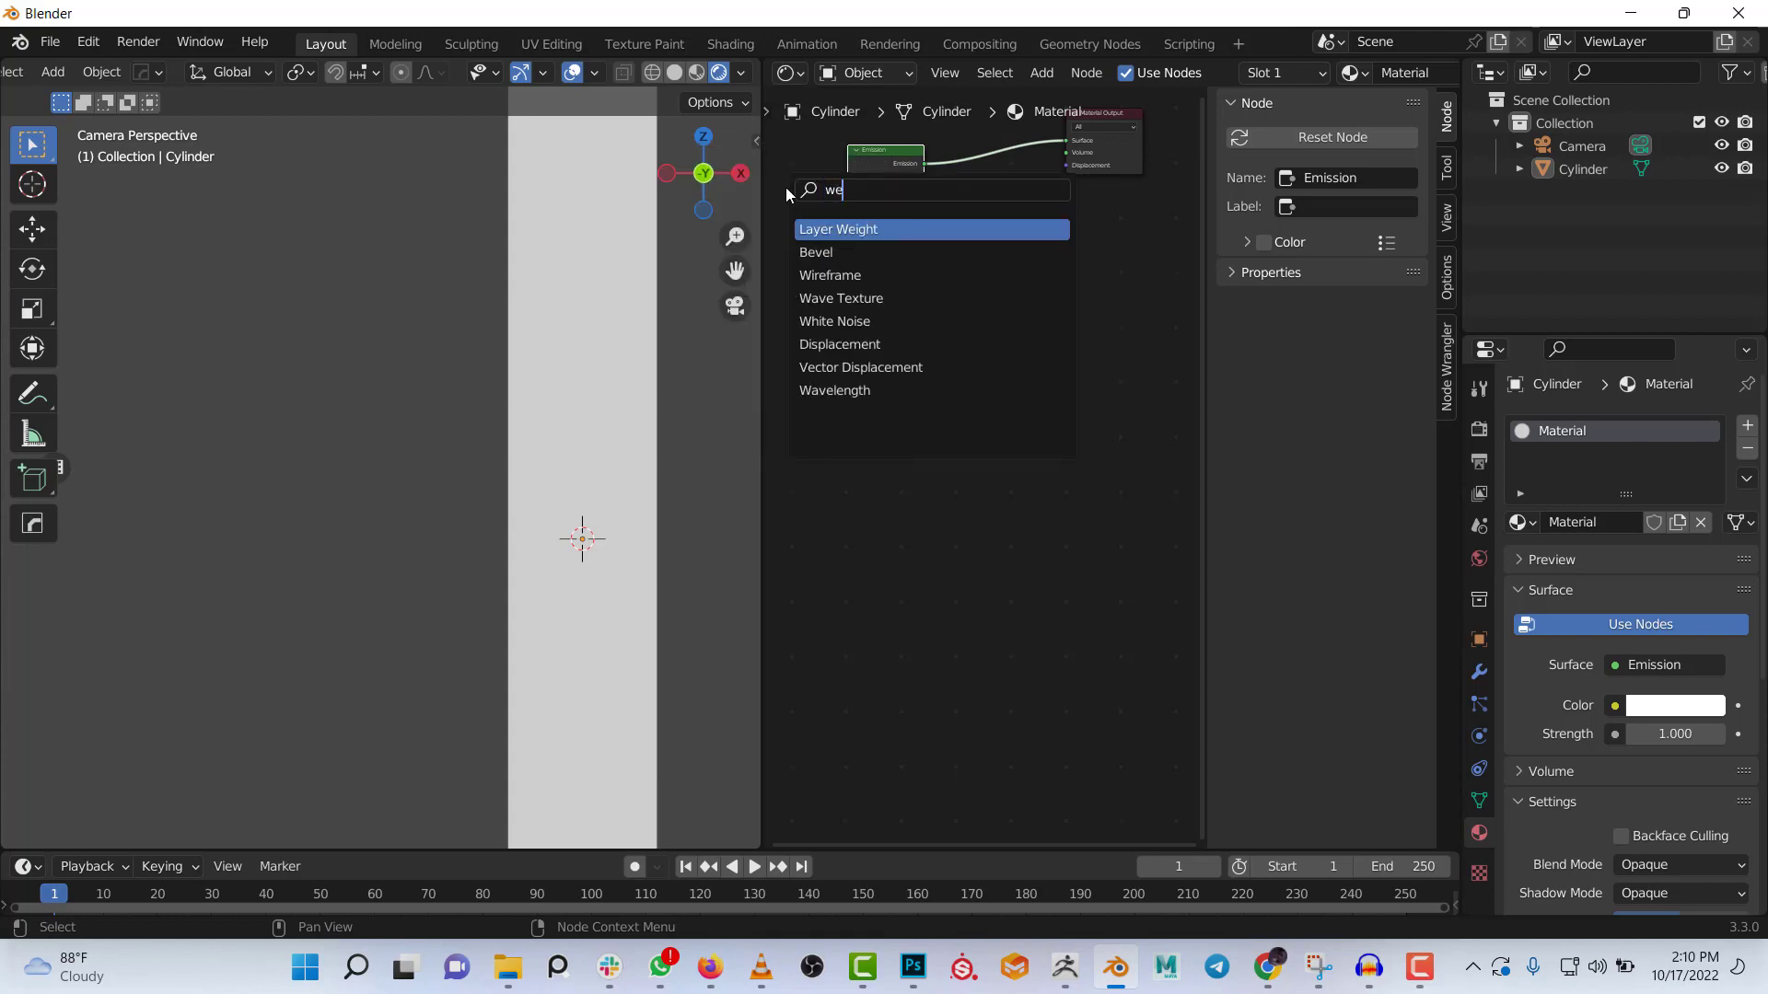
left_click(884, 230)
left_click(951, 312)
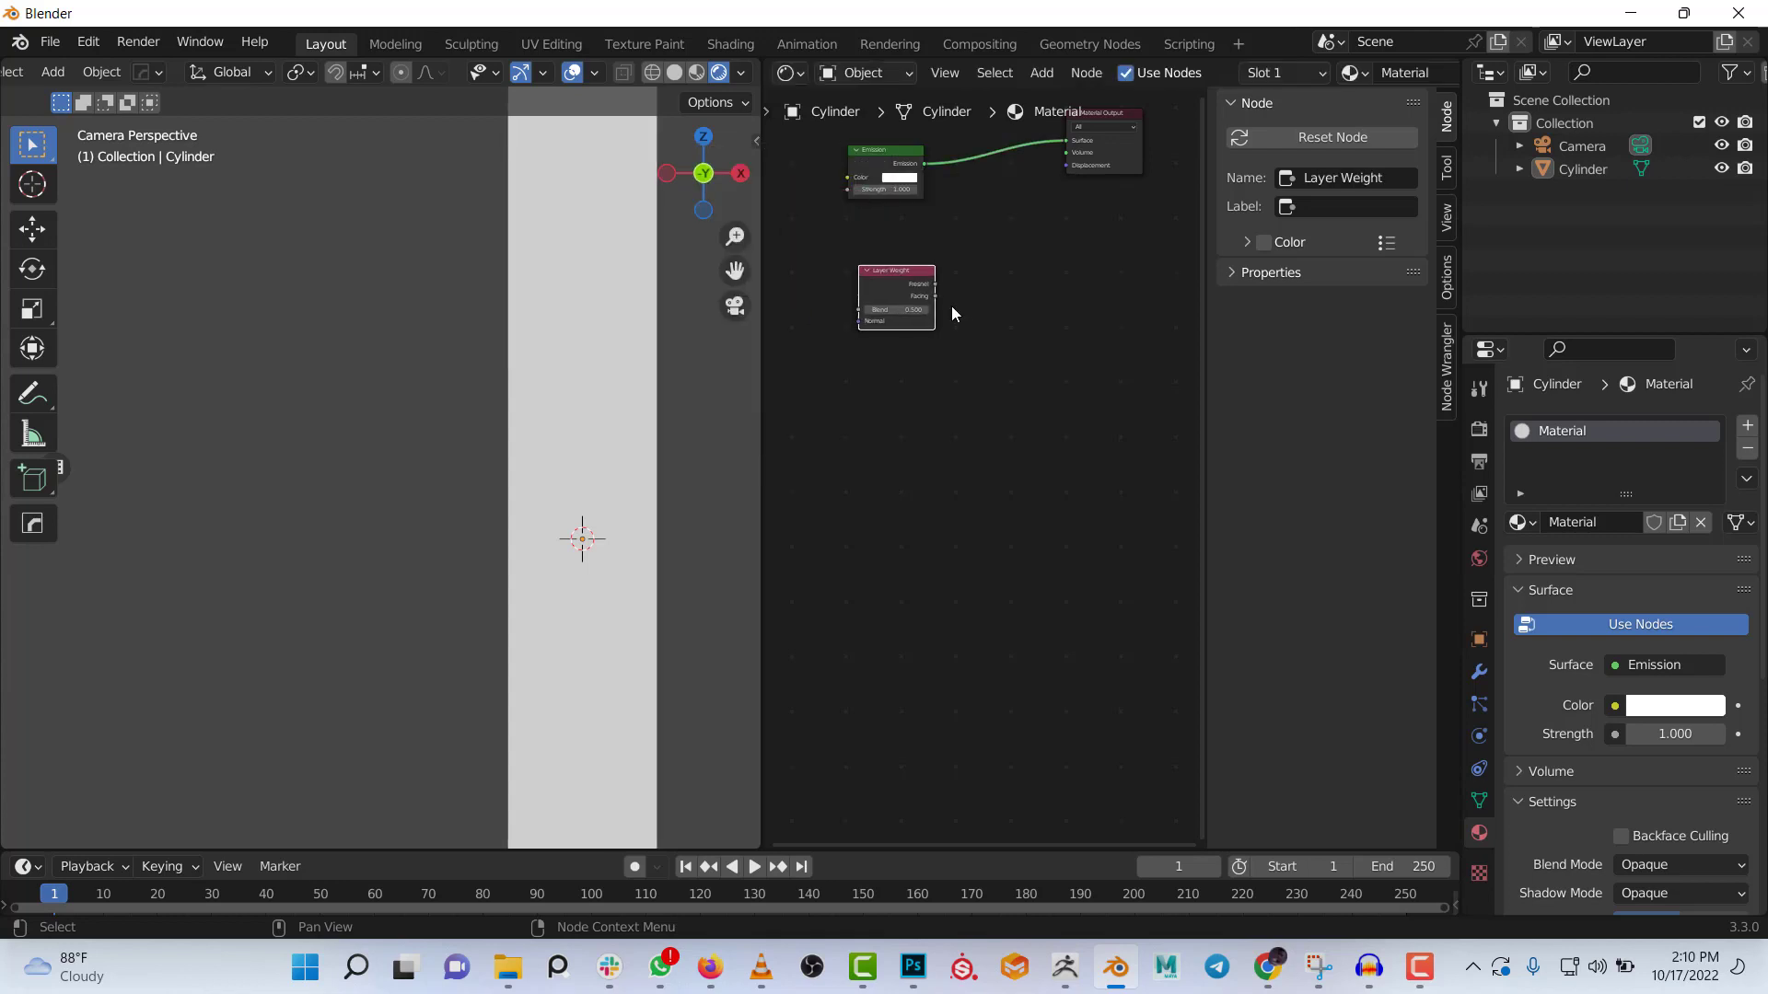
middle_click_drag(951, 312, 958, 460)
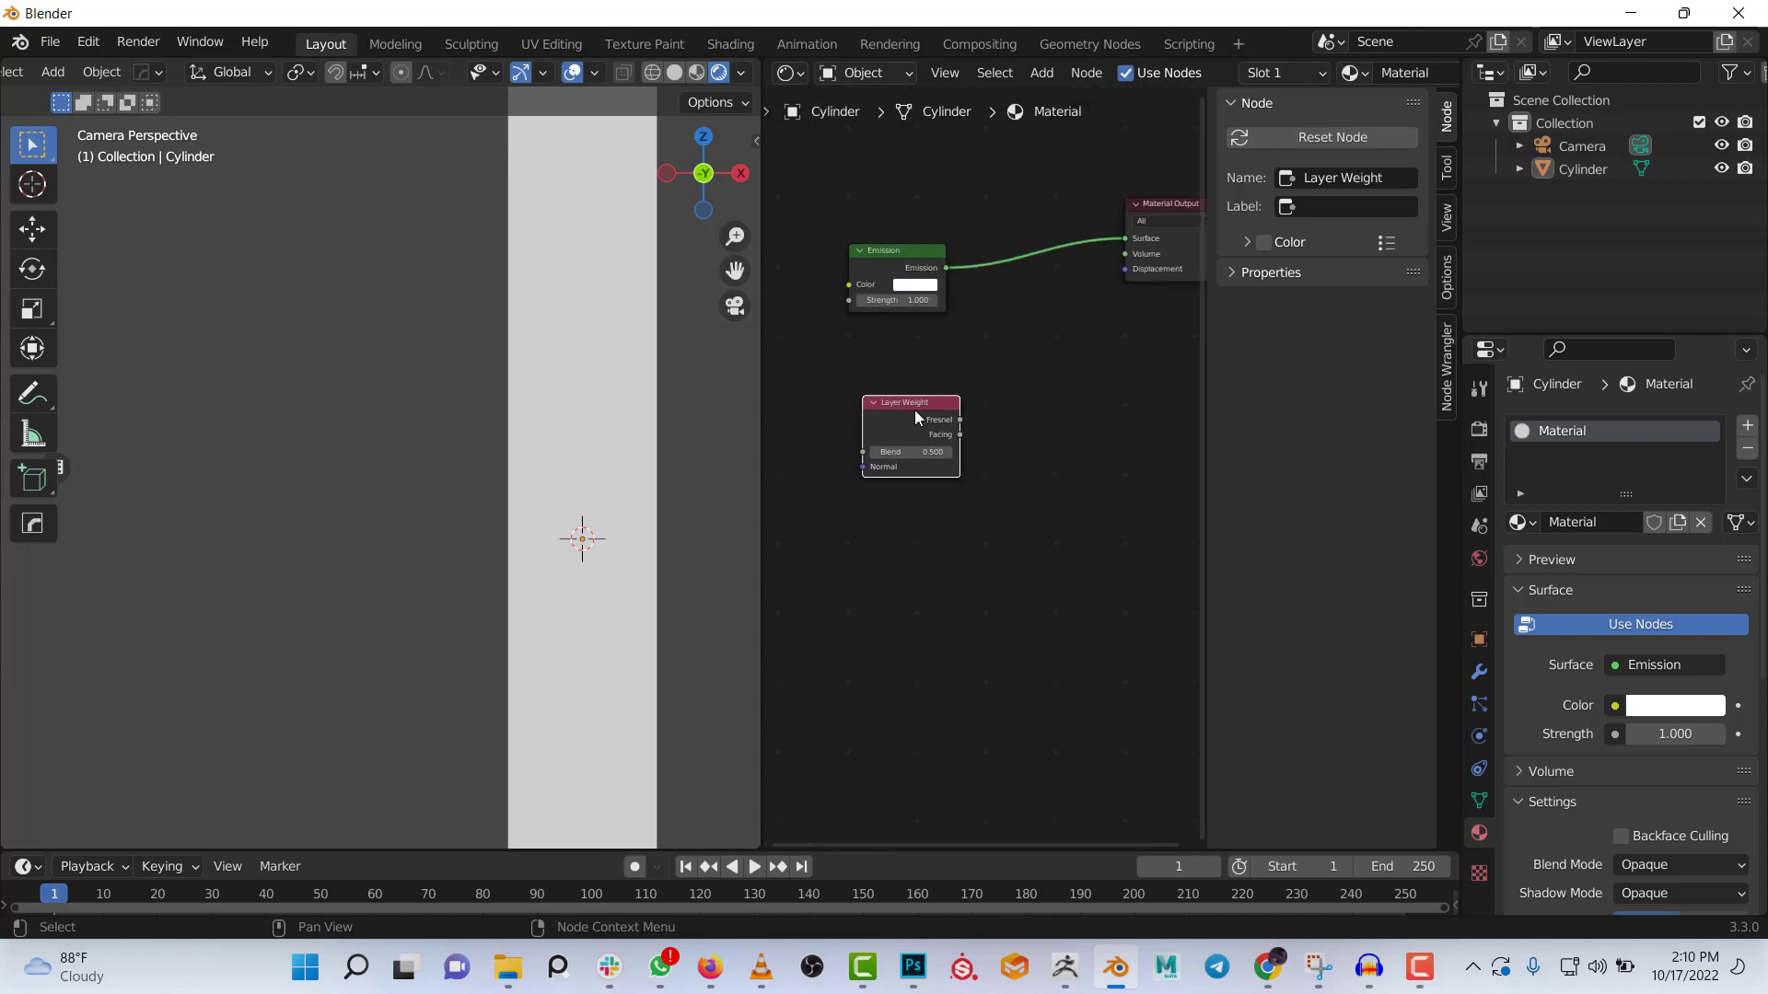
key("x")
Add a Layer Weight node and place it below the Emission node
scroll(891, 413, "up", 1)
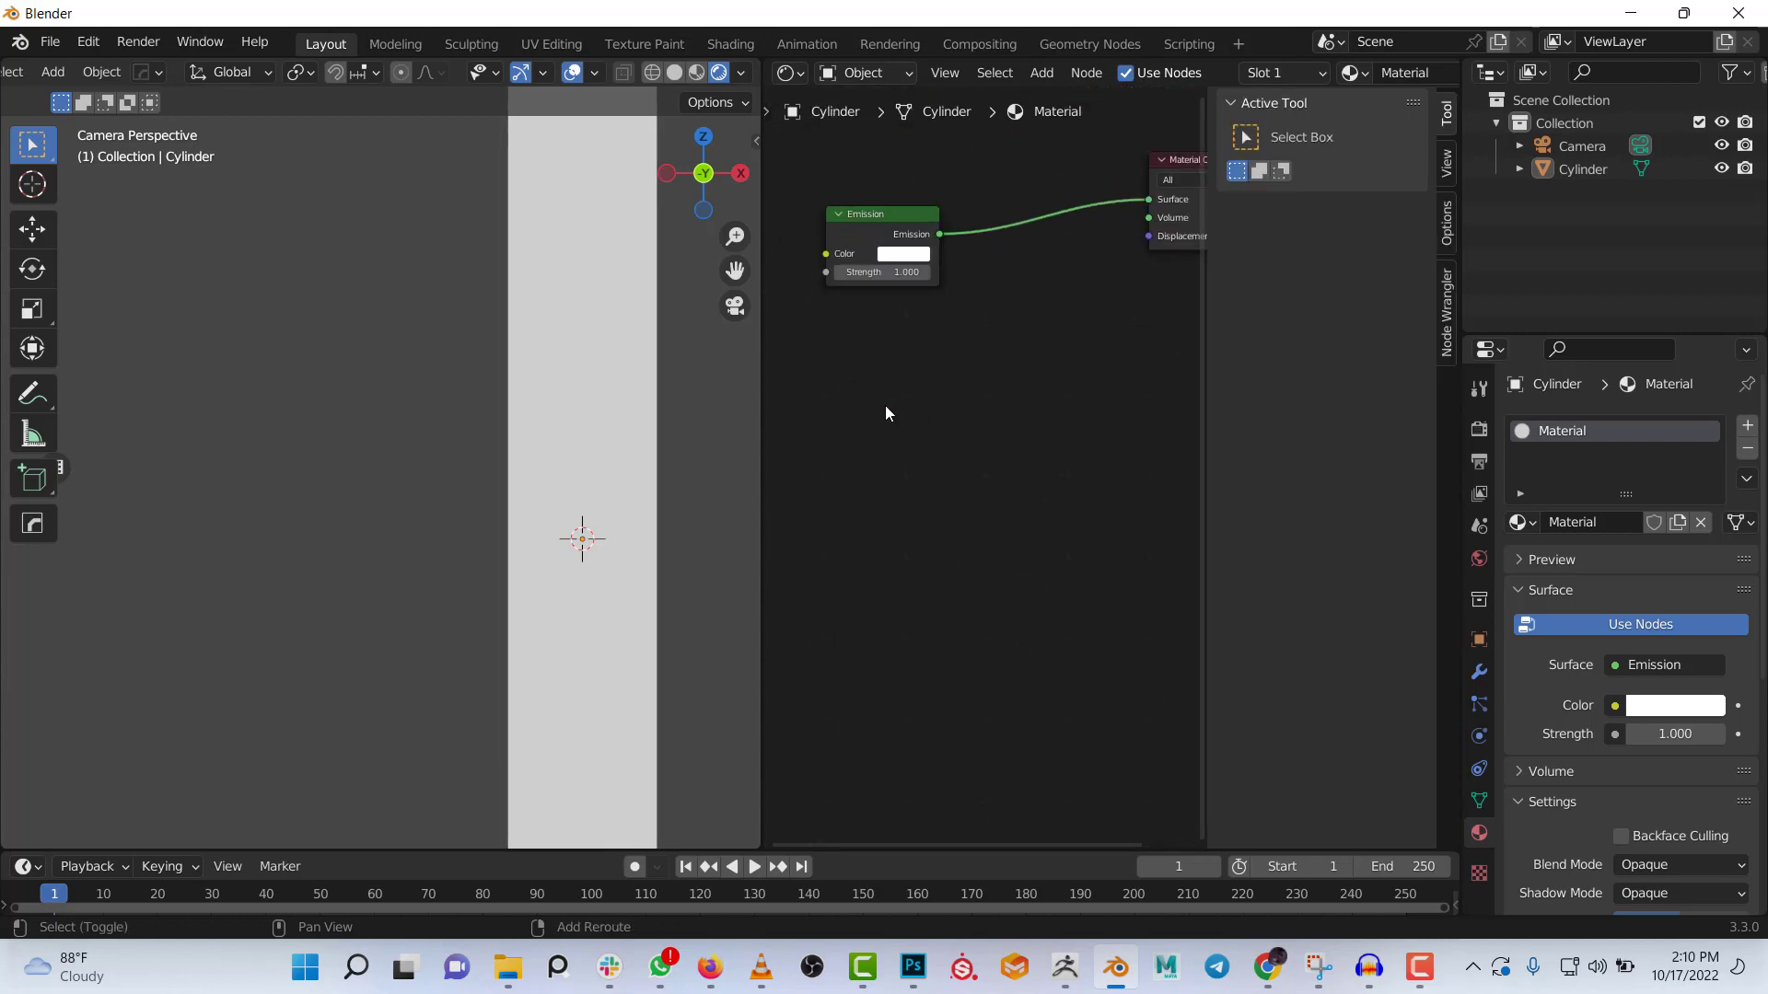
key("shift+a")
left_click(806, 406)
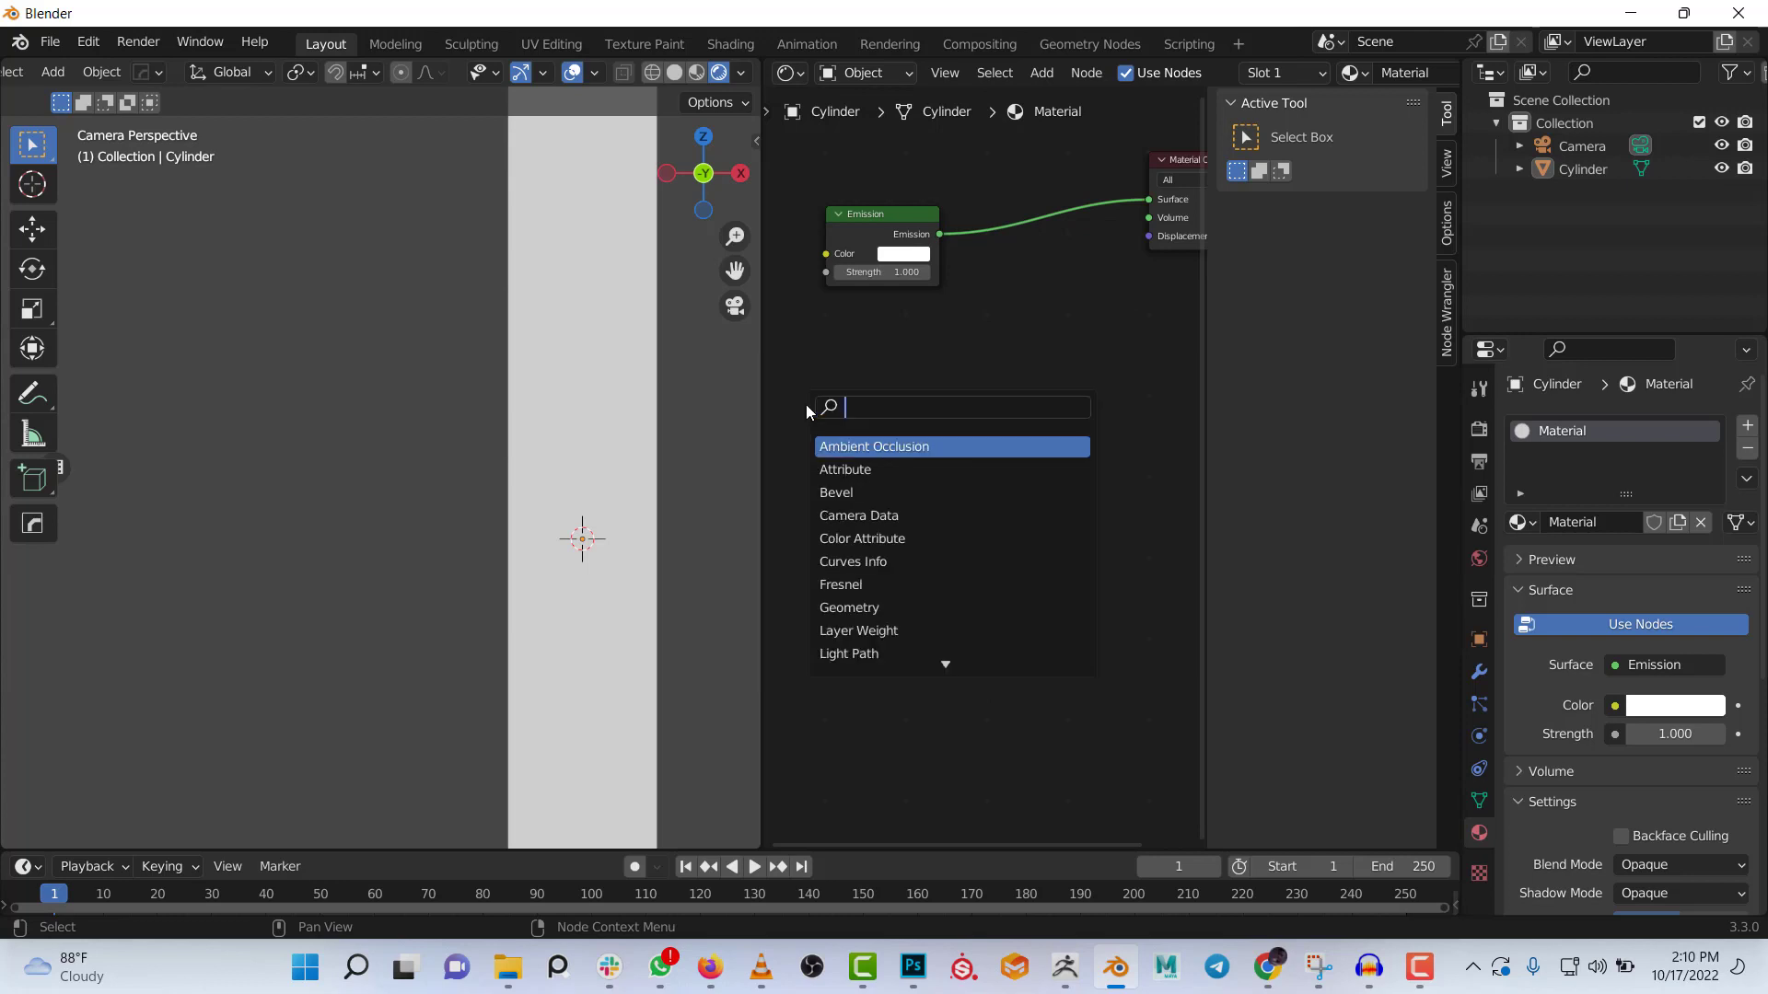
type("layr")
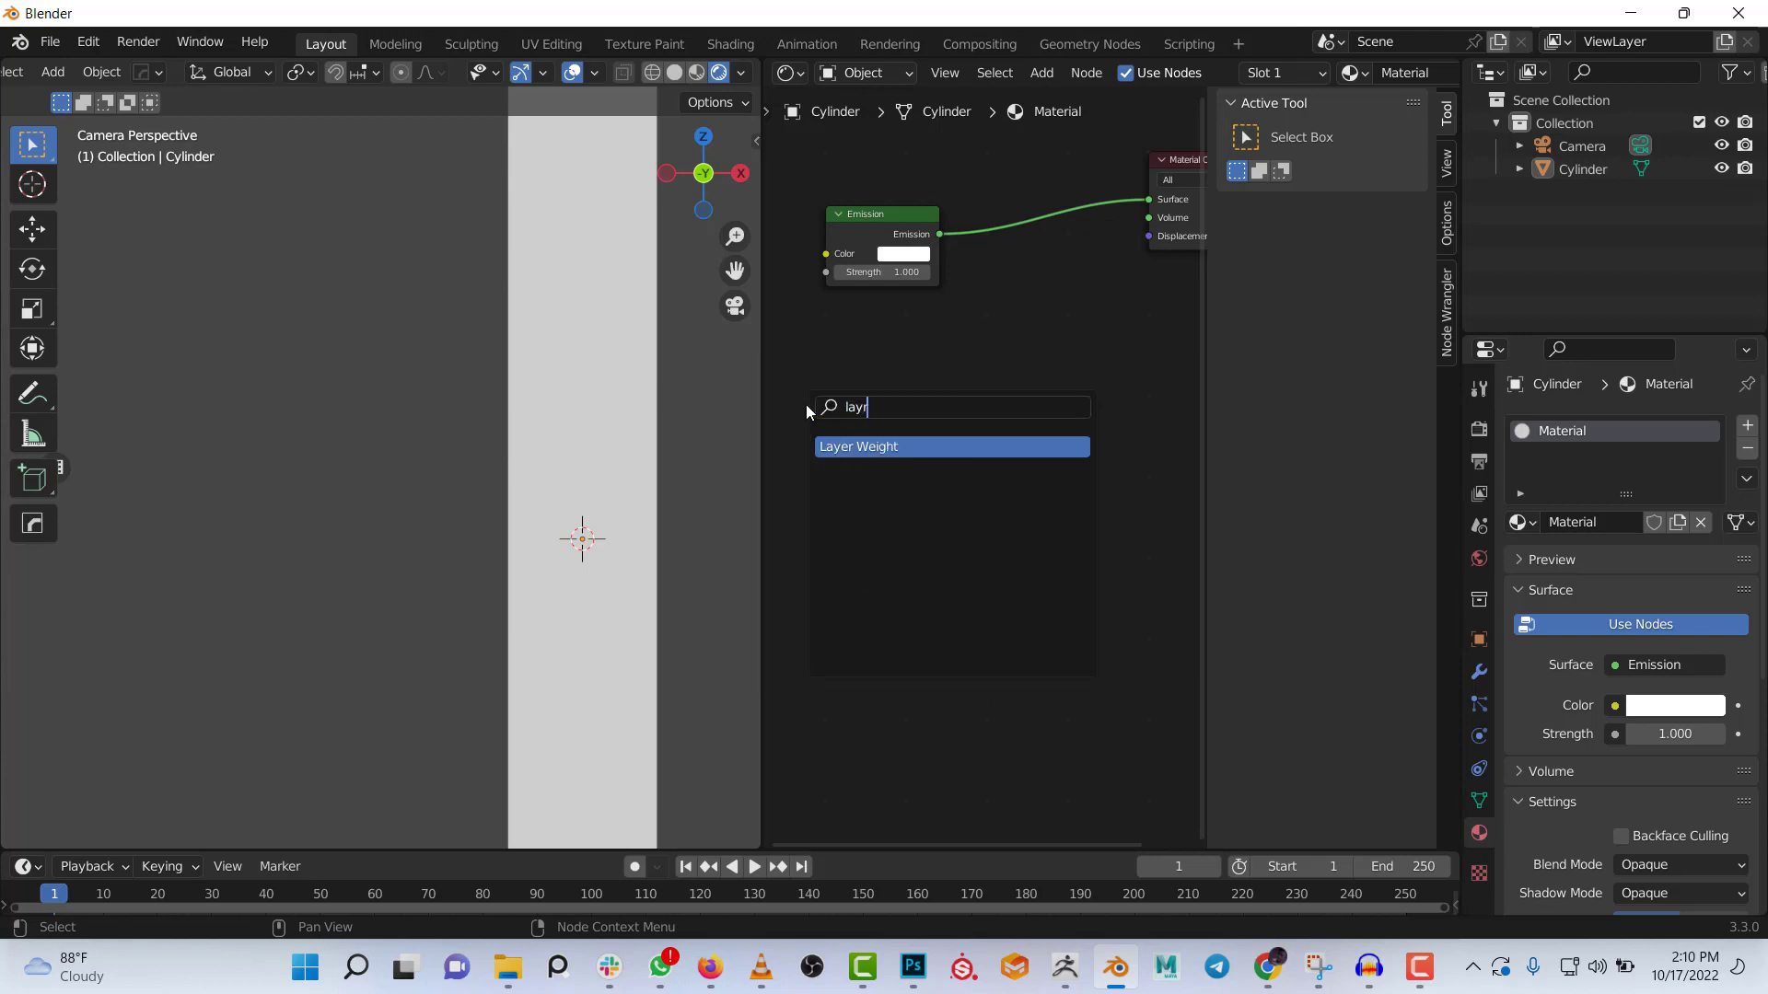
key("Return")
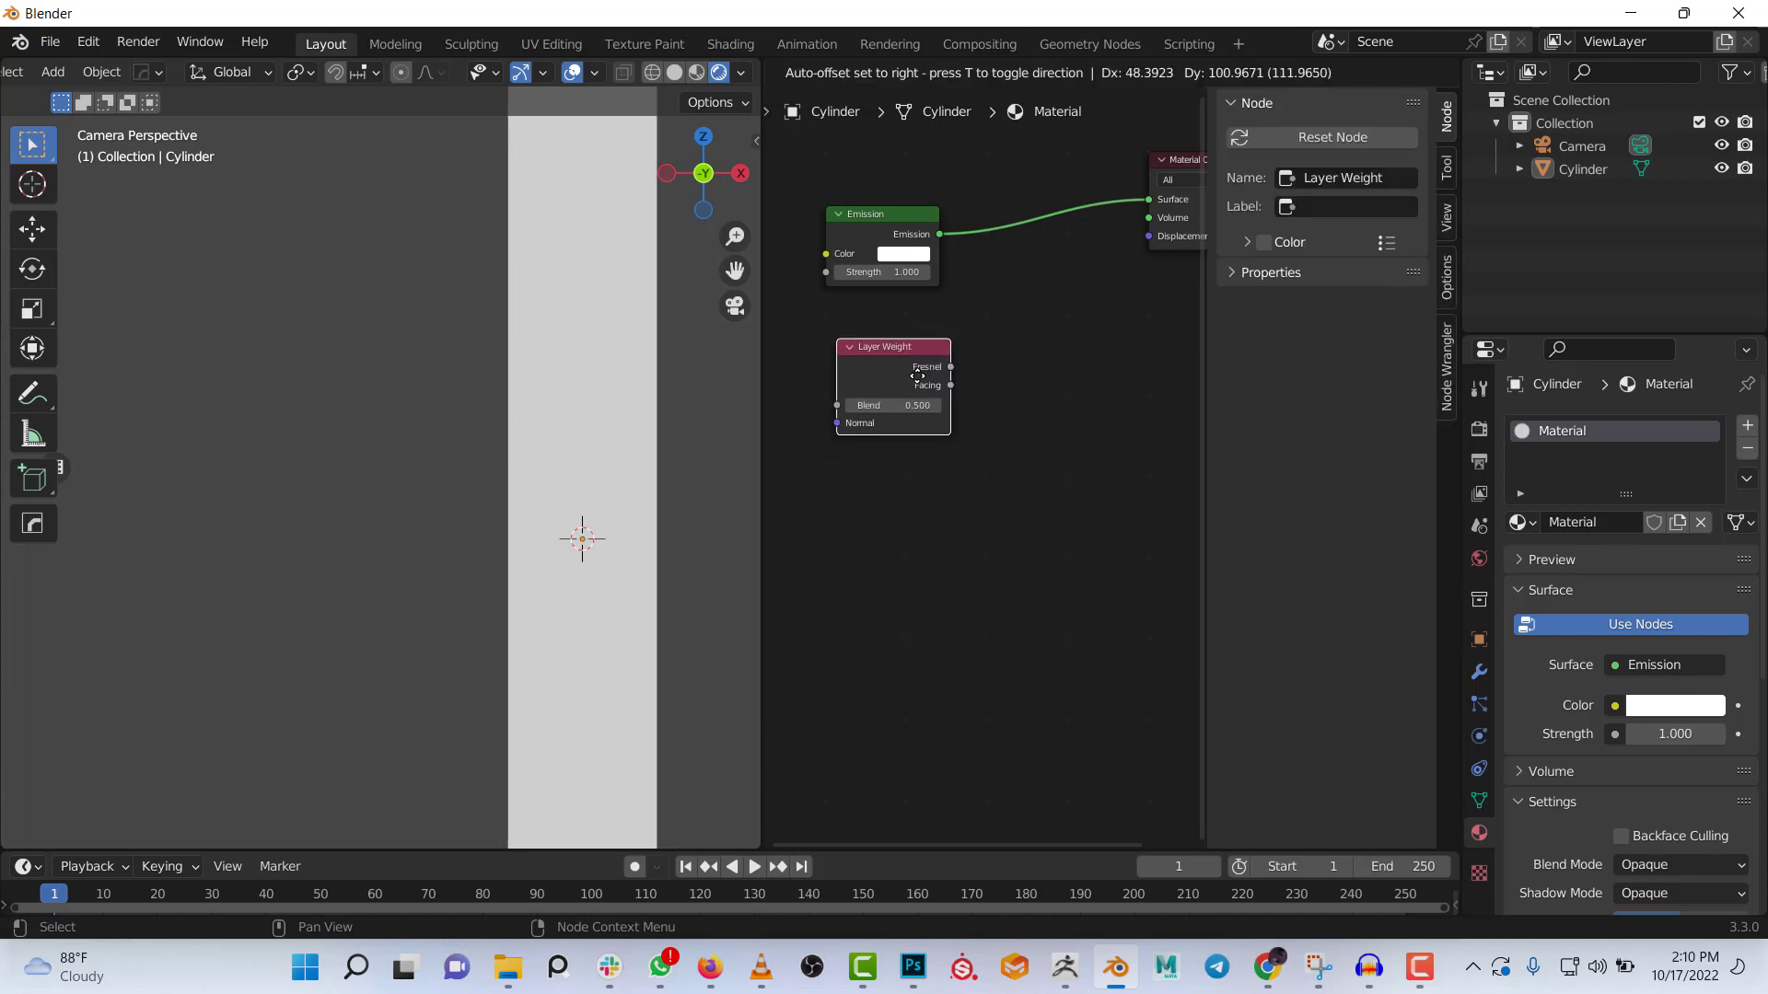
left_click(907, 347)
Add a Mix Shader node on the link between the Emission node and the Material Output
middle_click_drag(960, 305, 948, 410)
key("shift+a")
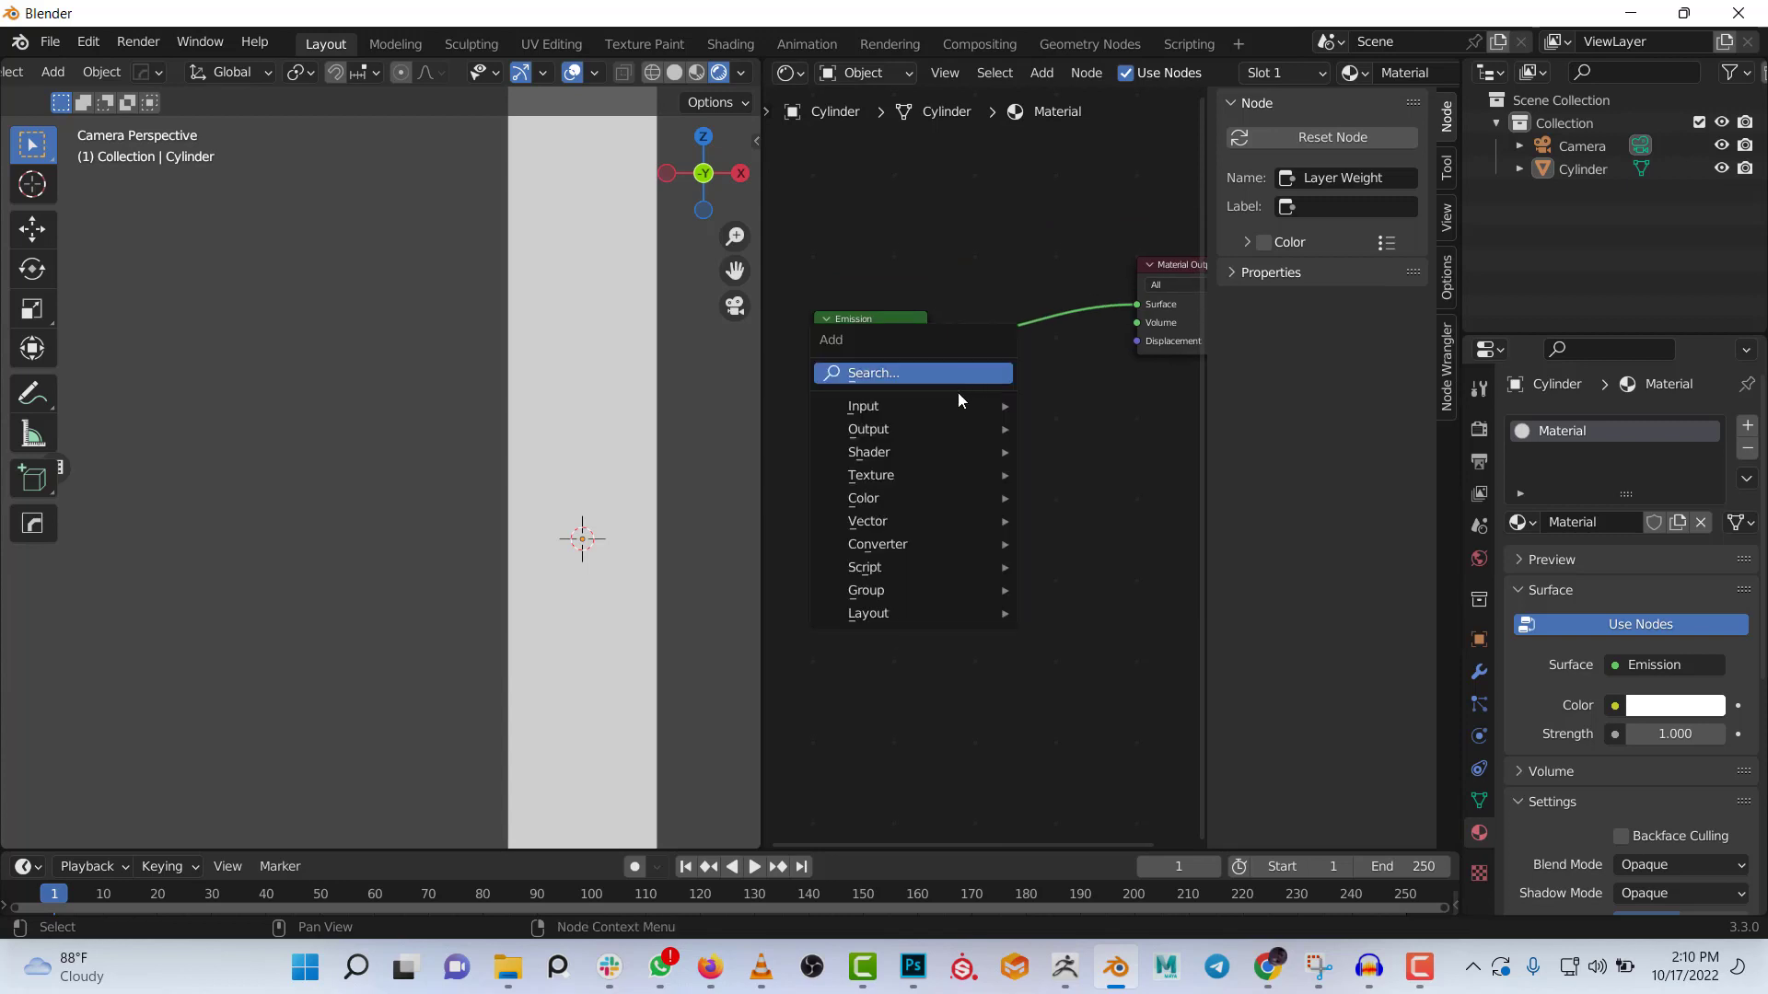
mouse_move(890, 461)
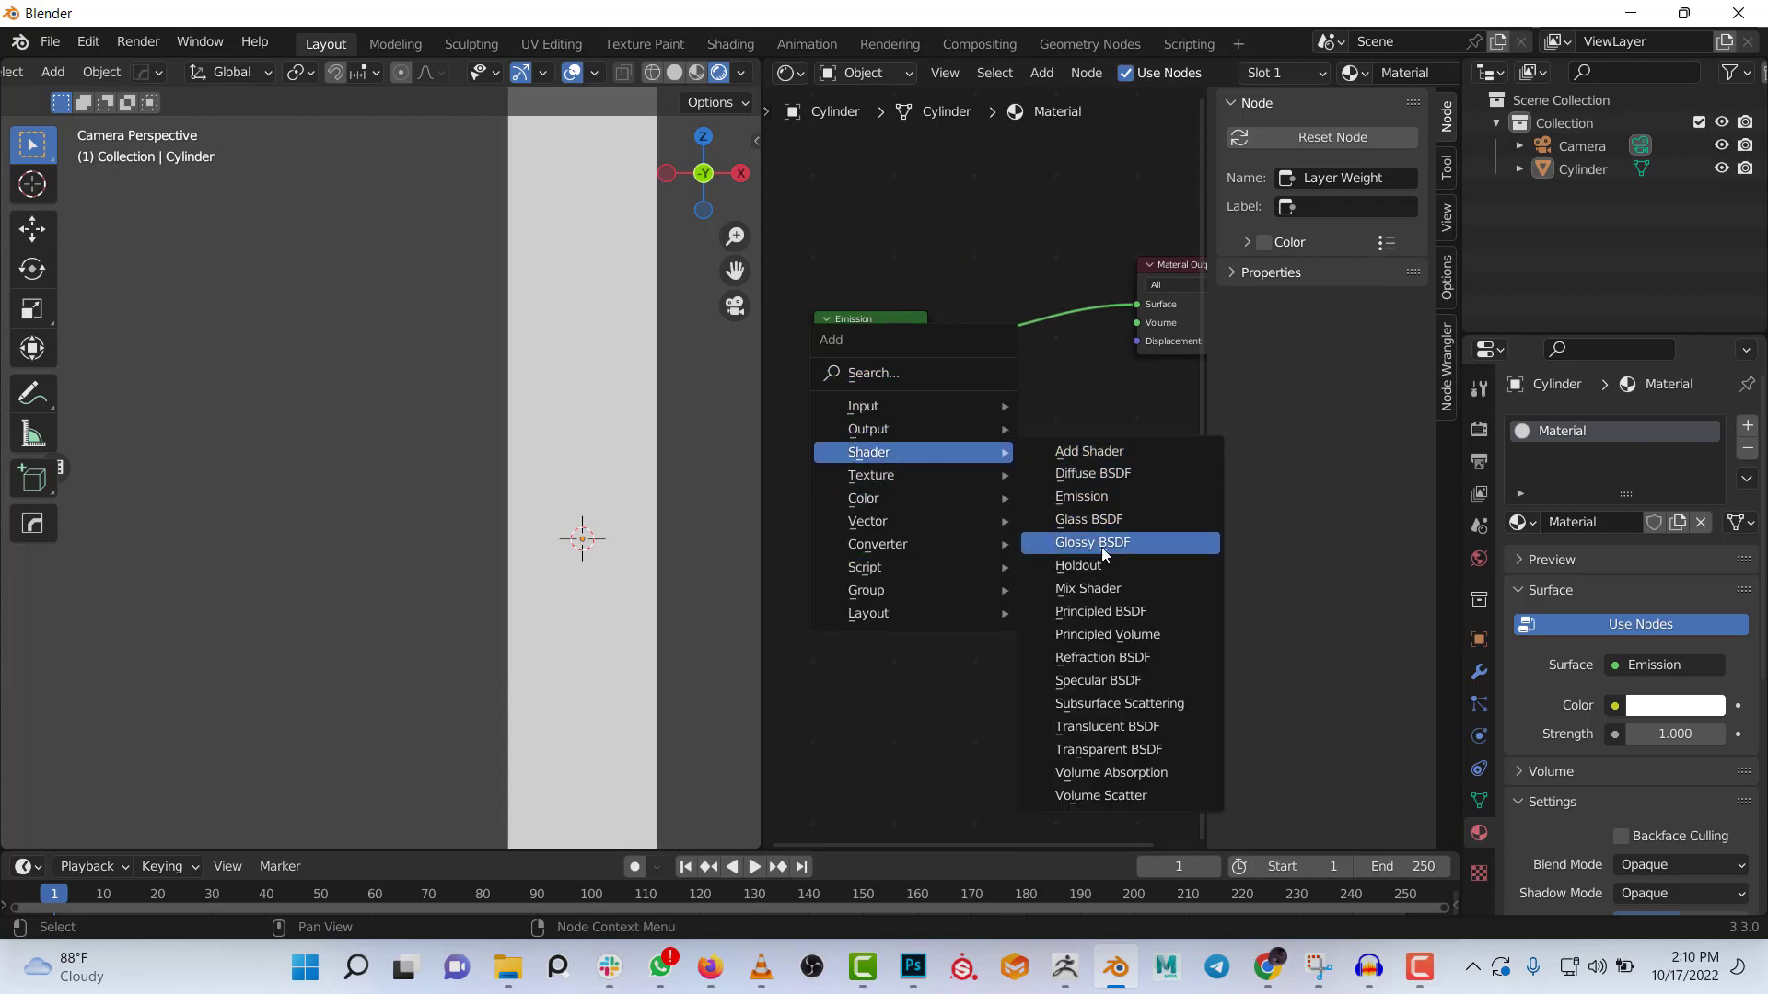
left_click(1095, 589)
left_click(974, 313)
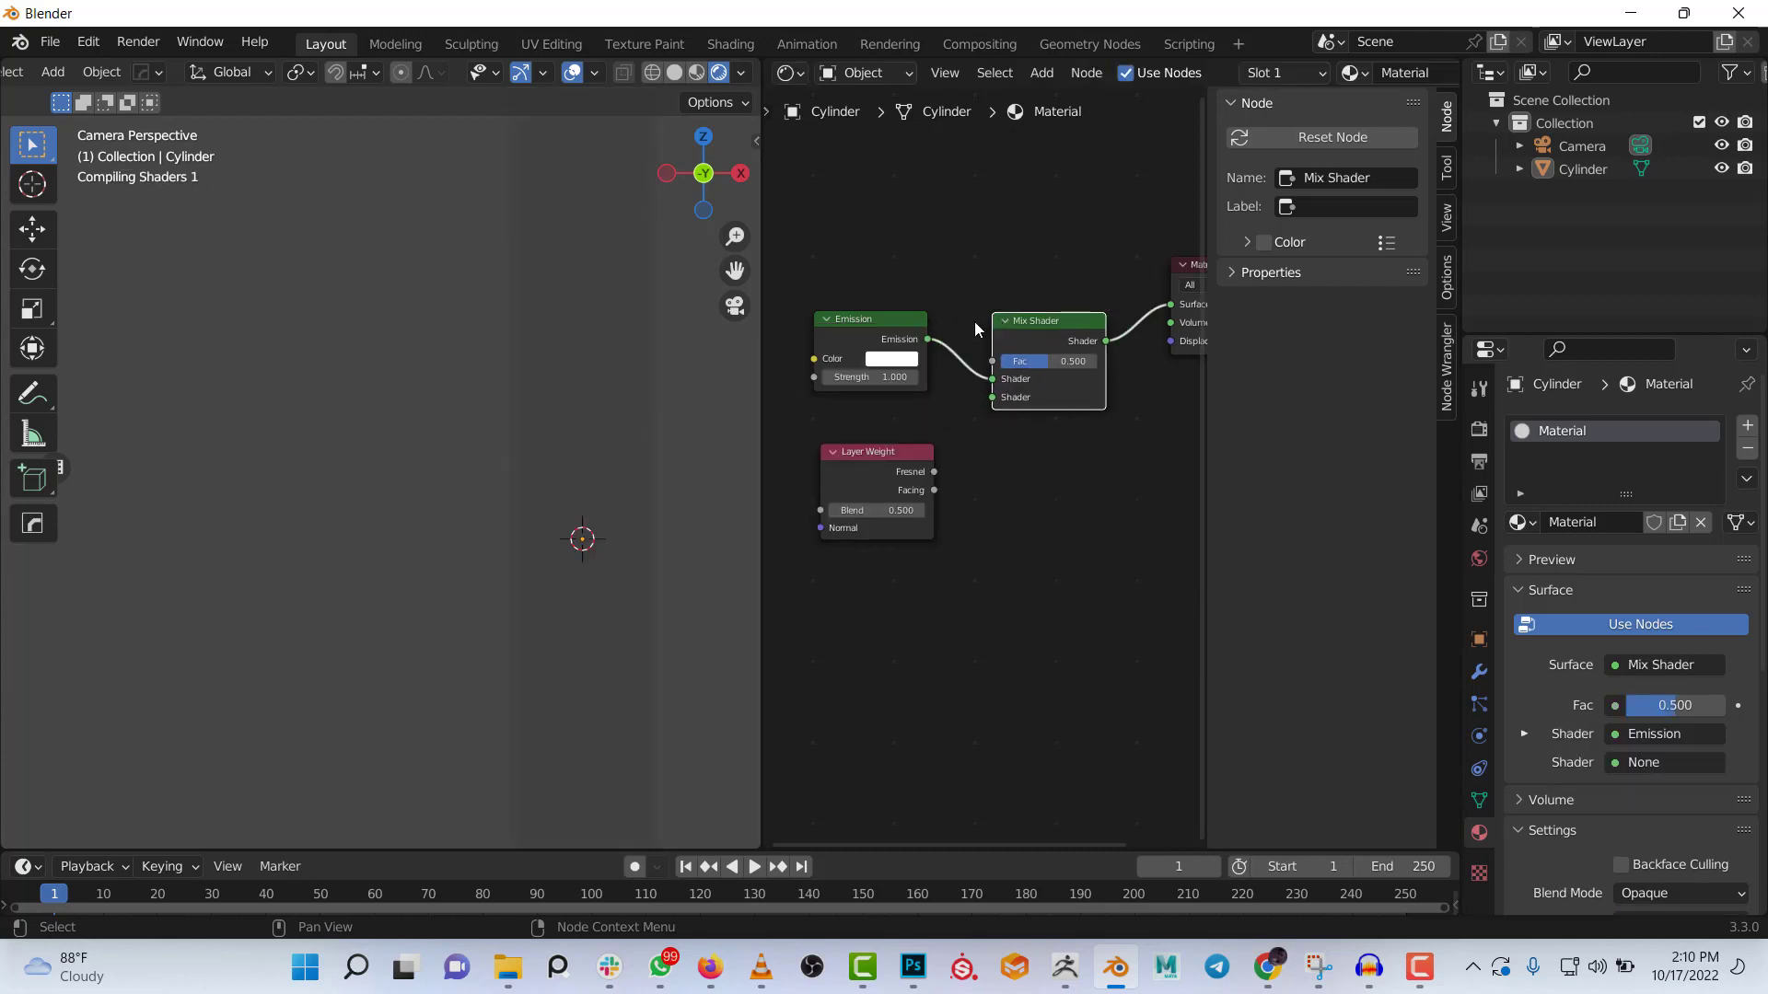
Try the Mix Shader's Fac at 1.000 and at 0.000 to compare the effect on the cylinder
scroll(1031, 416, "up", 3)
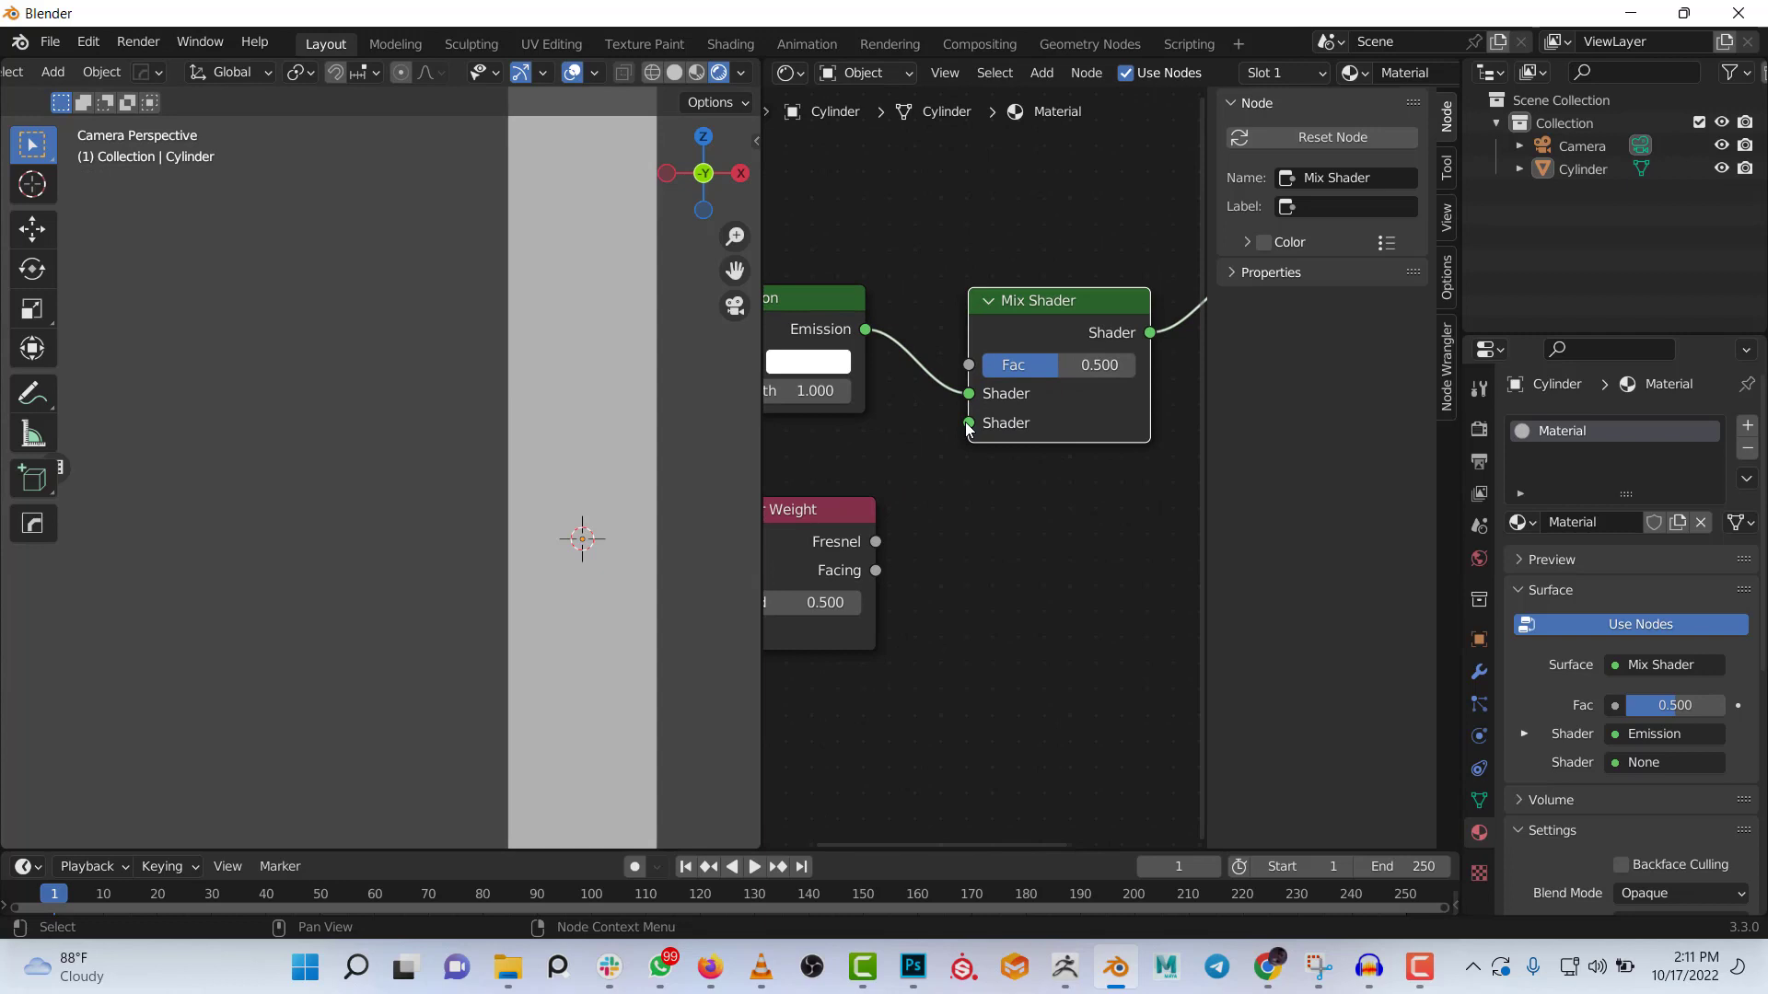
left_click_drag(1040, 362, 1134, 363)
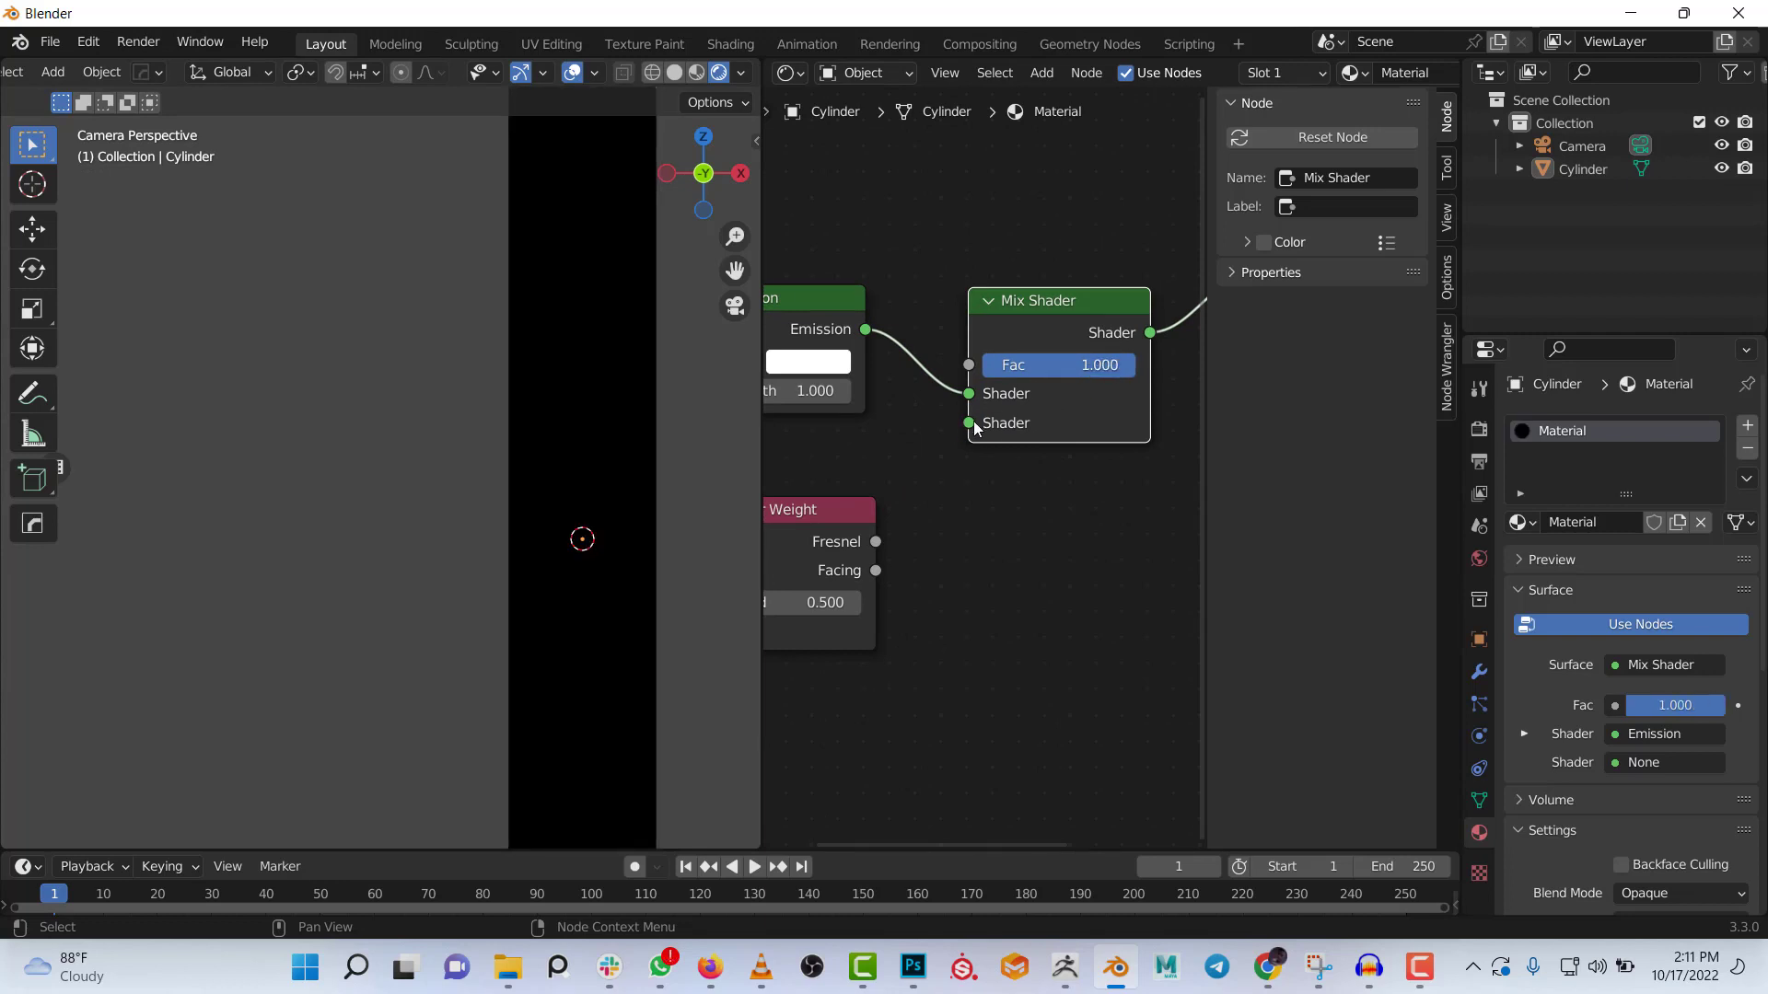
left_click_drag(1114, 367, 952, 367)
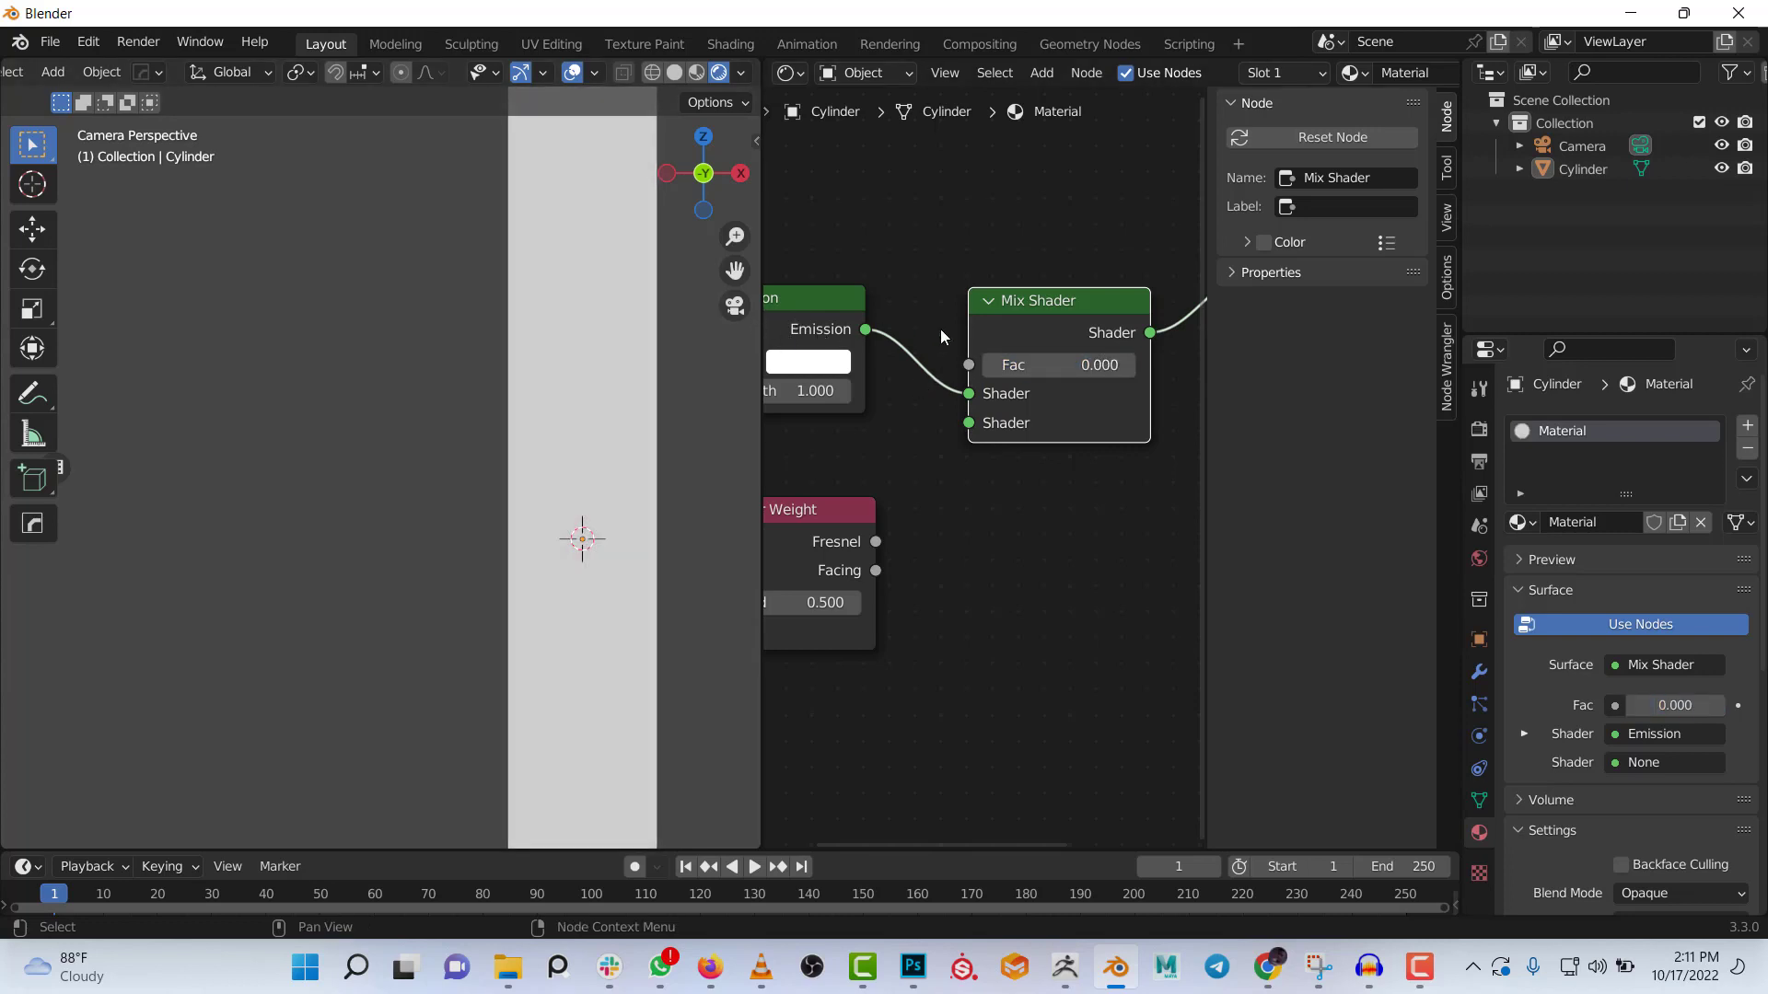
Connect the Layer Weight's Fresnel output to the Mix Shader's Fac input
middle_click_drag(964, 439, 1017, 467)
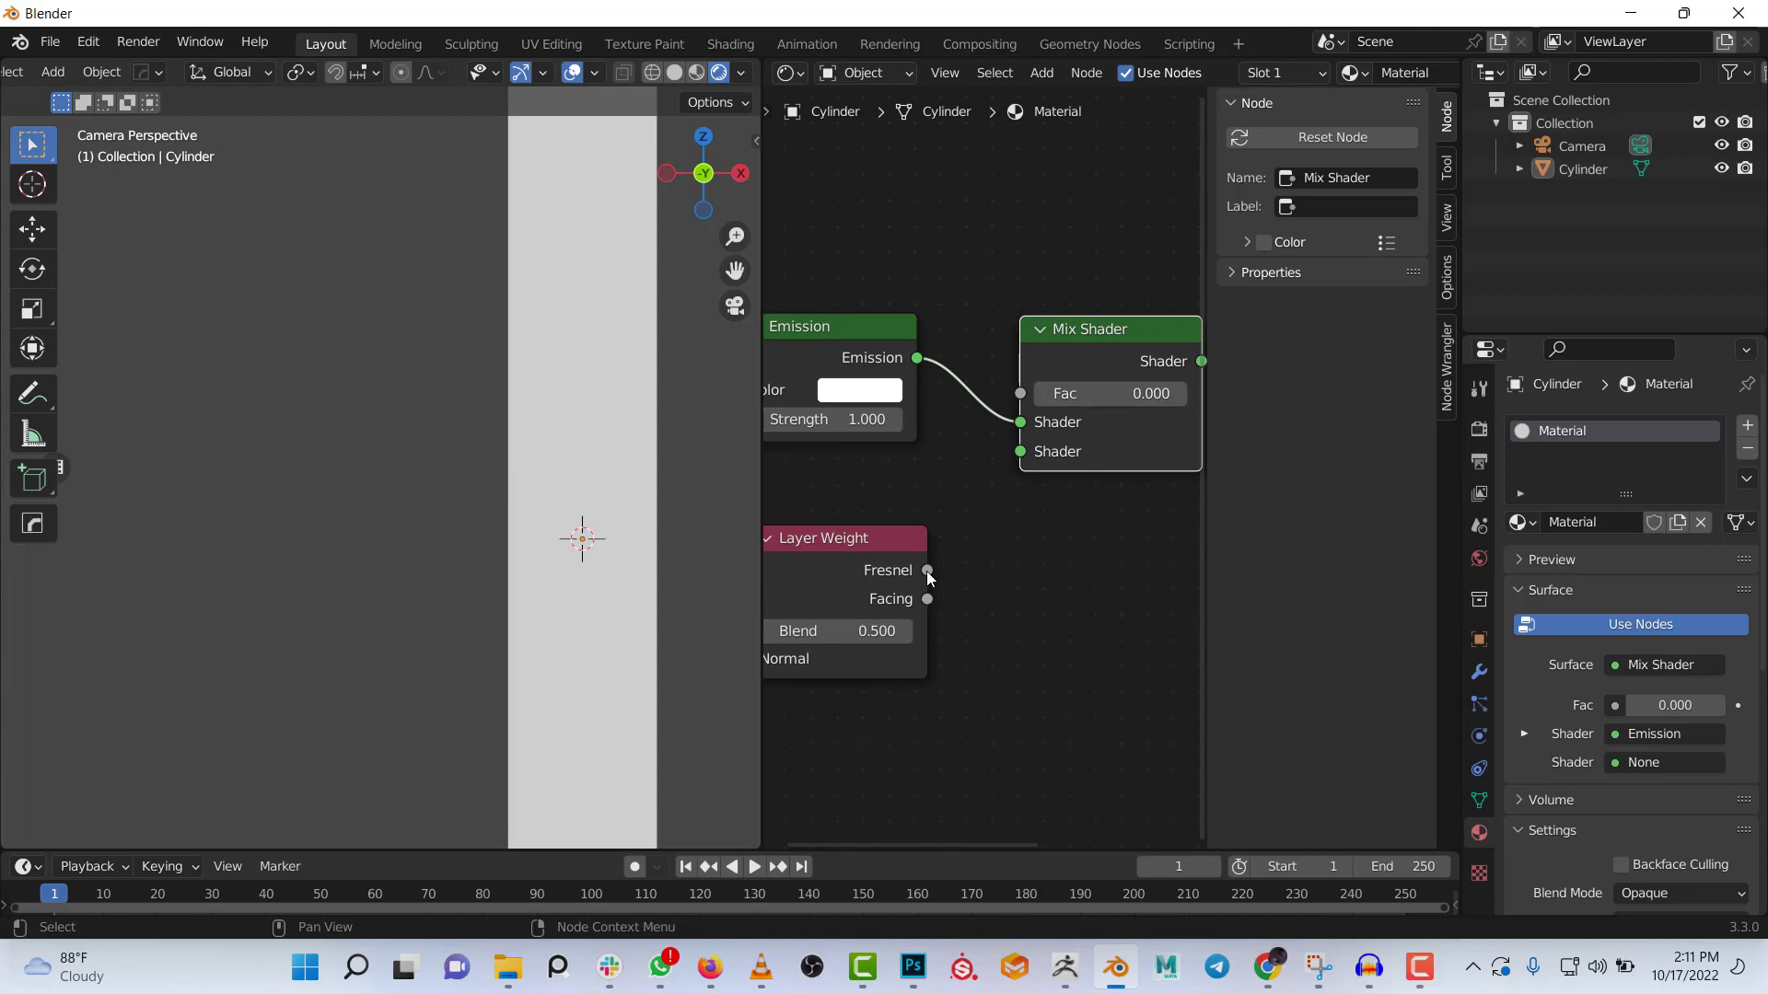
left_click_drag(926, 571, 948, 509)
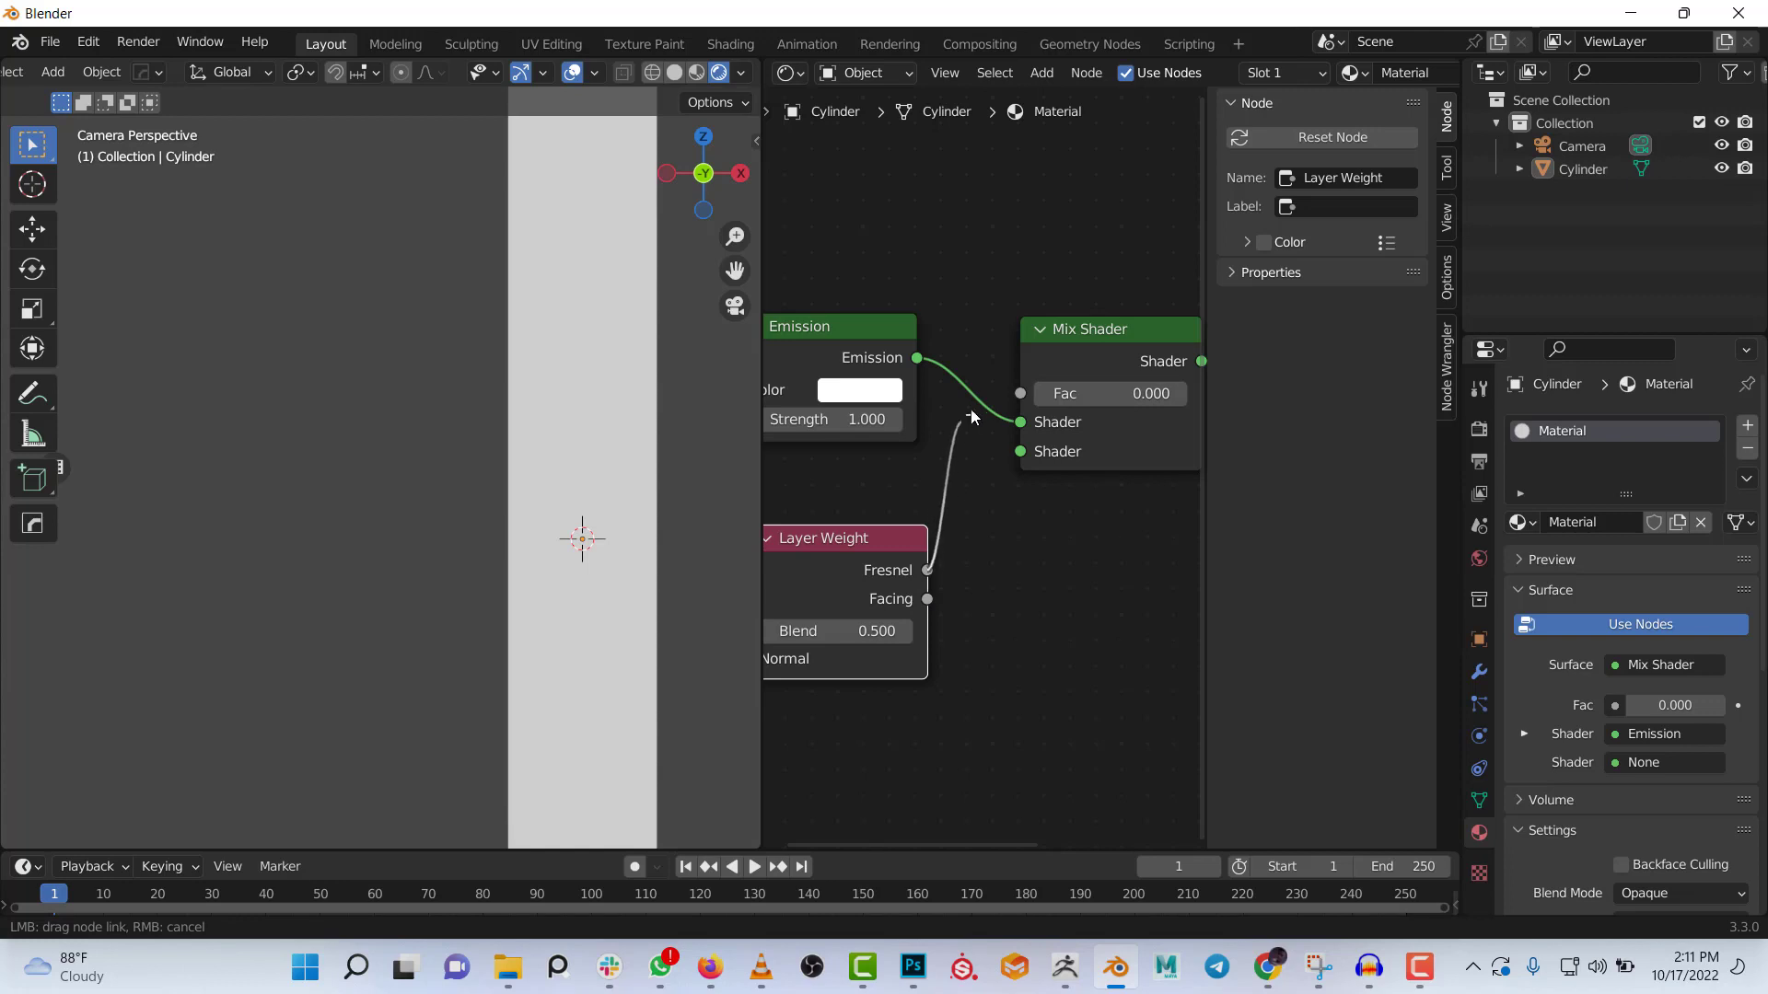
left_click_drag(971, 417, 1020, 394)
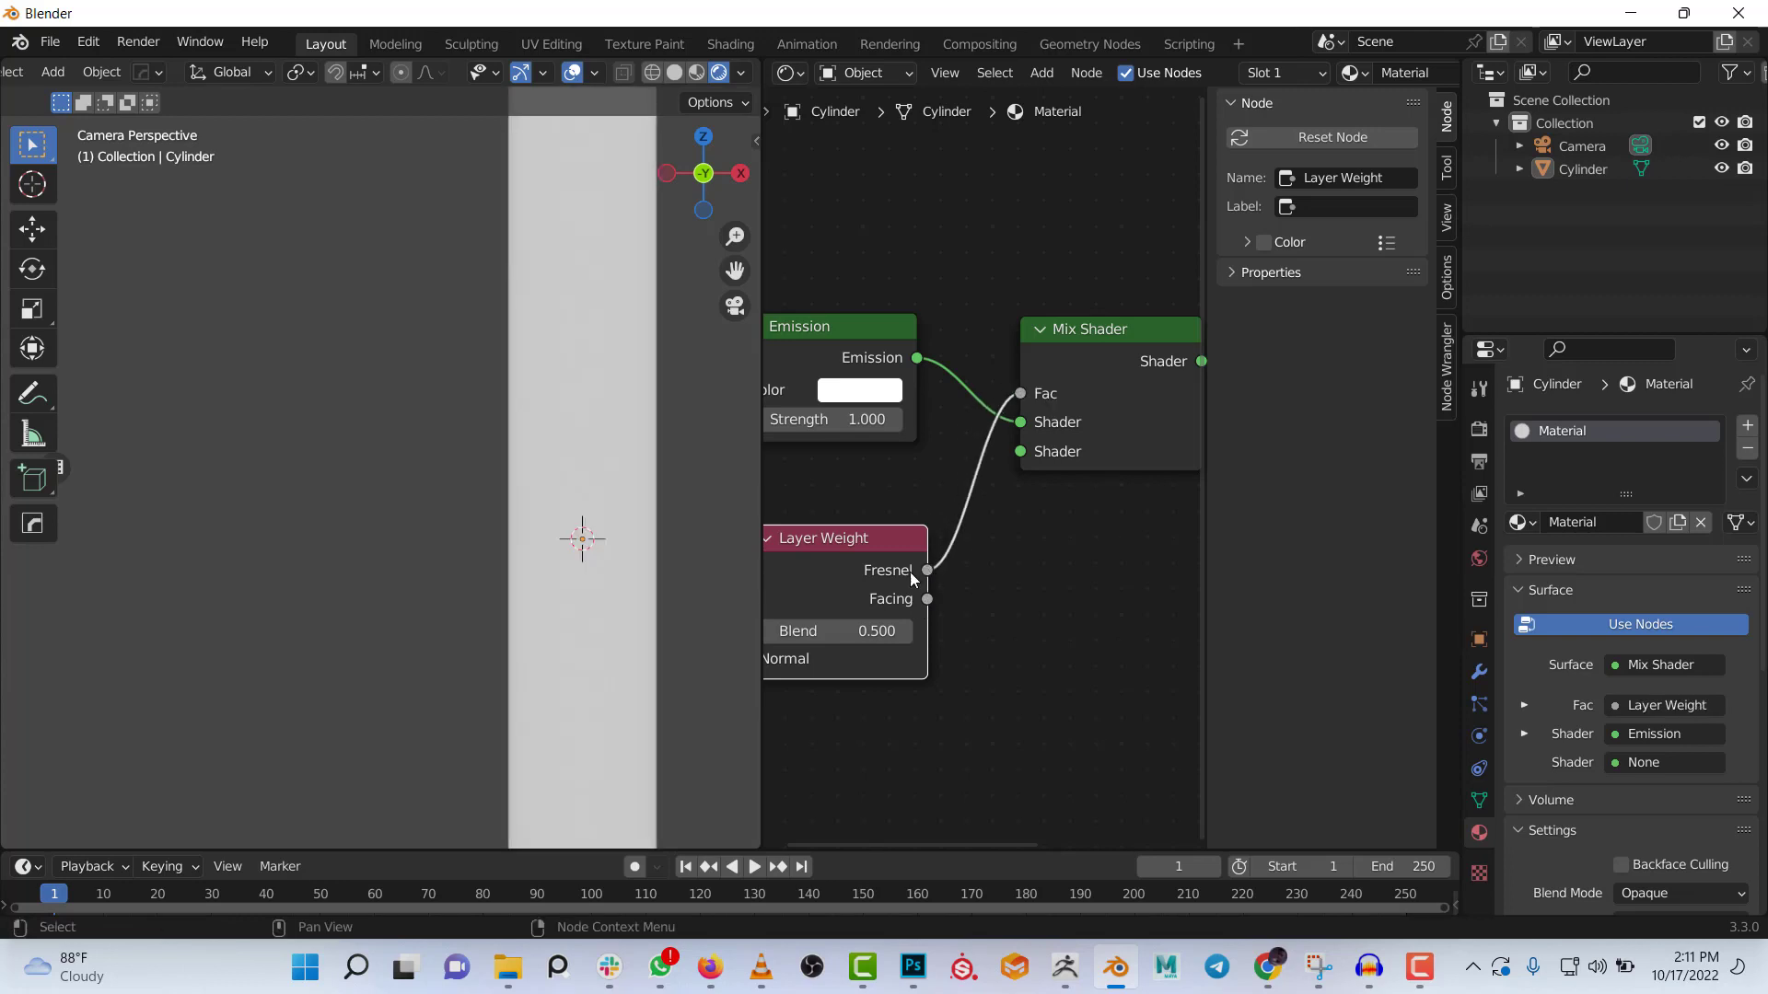
Set the Emission node's strength to 100
middle_click_drag(992, 605, 1122, 548)
scroll(985, 568, "up", 3)
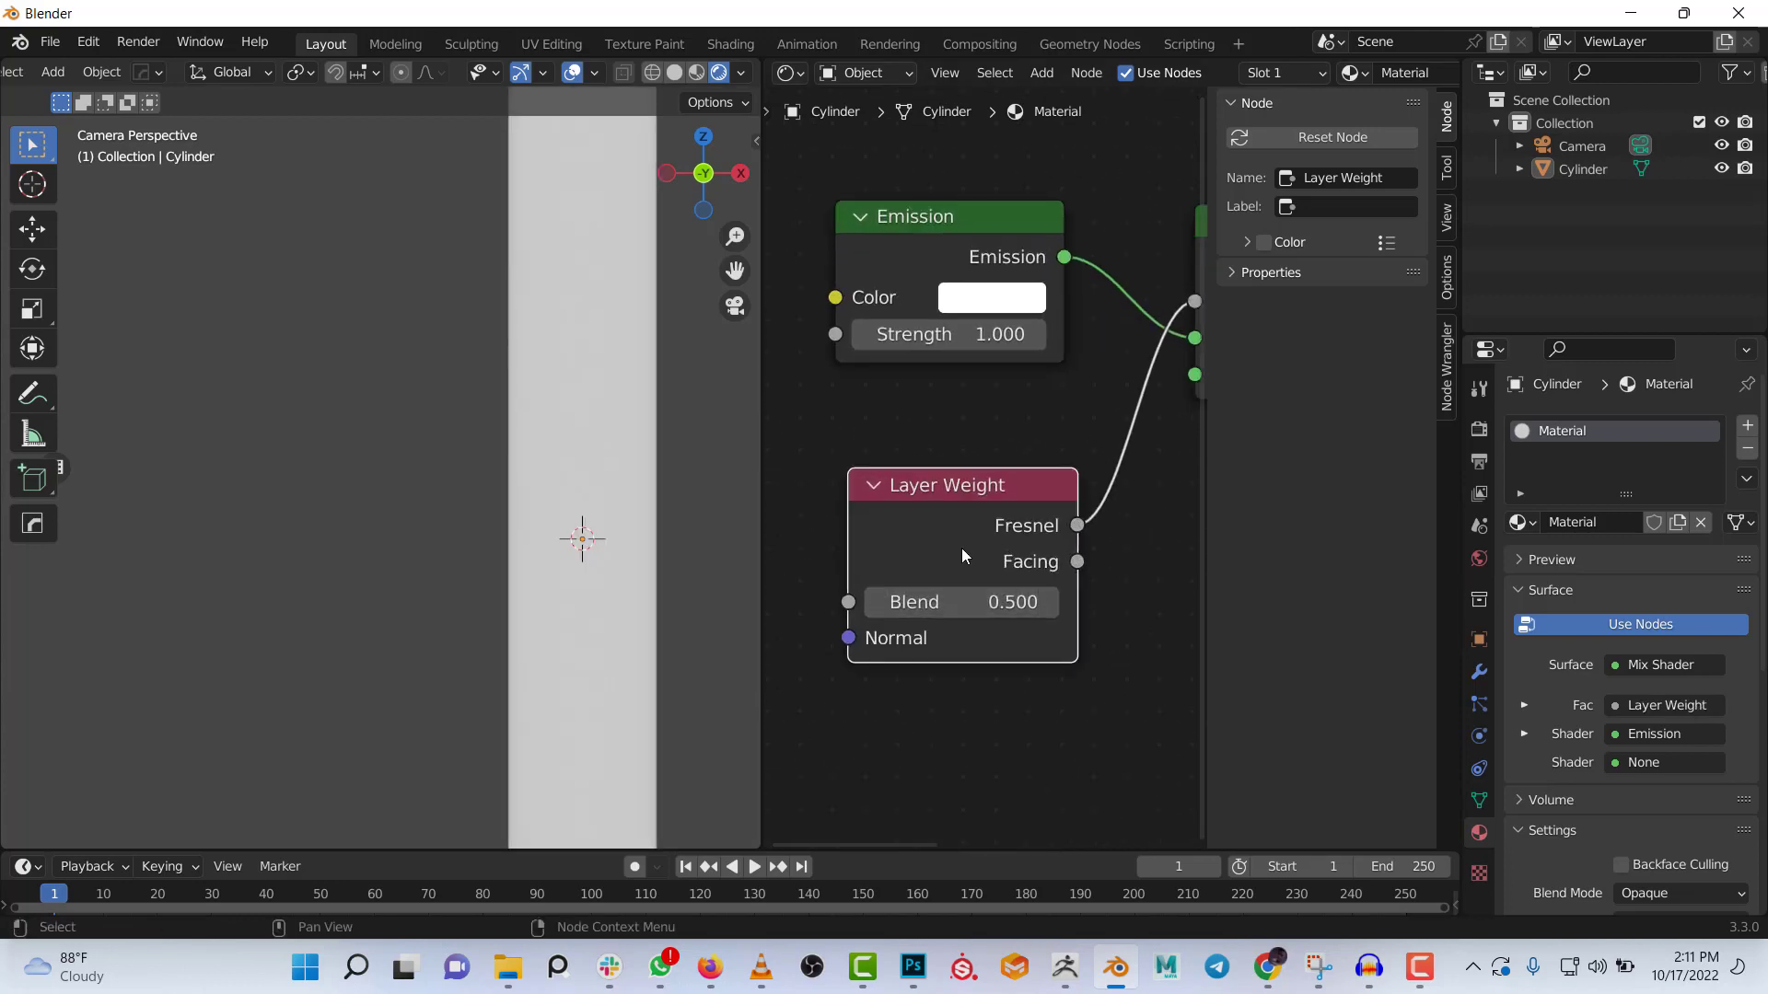
left_click(938, 331)
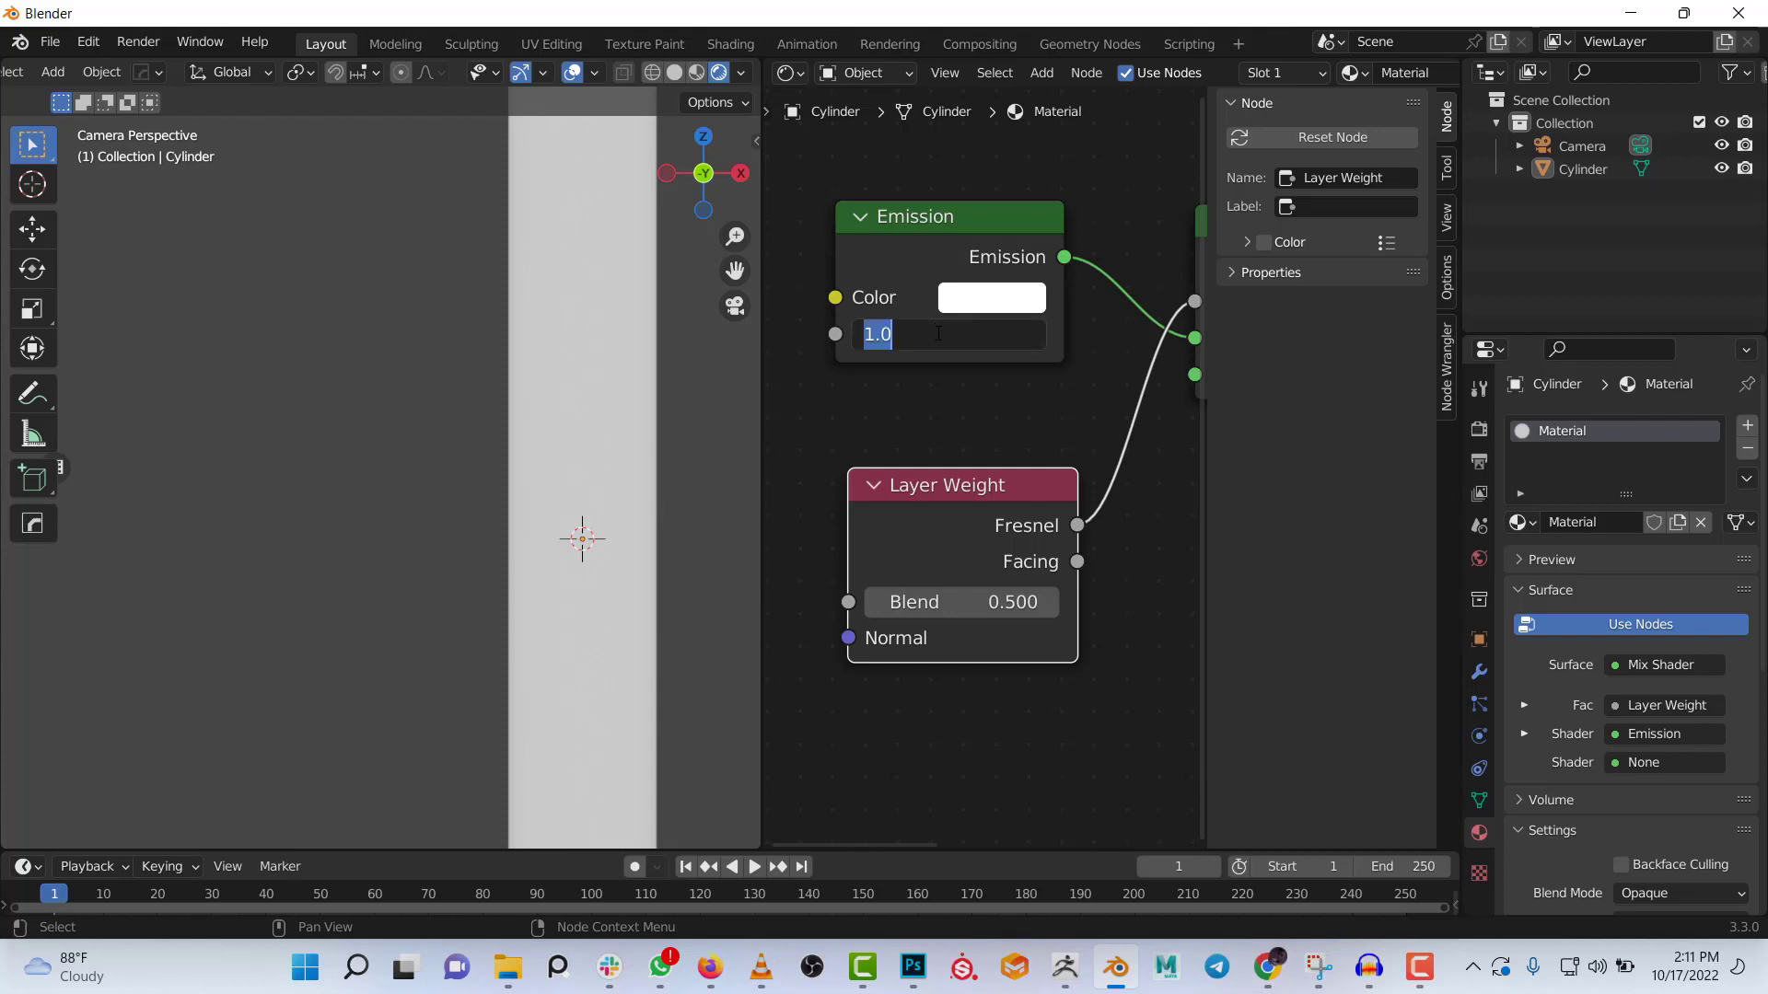
type("1")
key("Return")
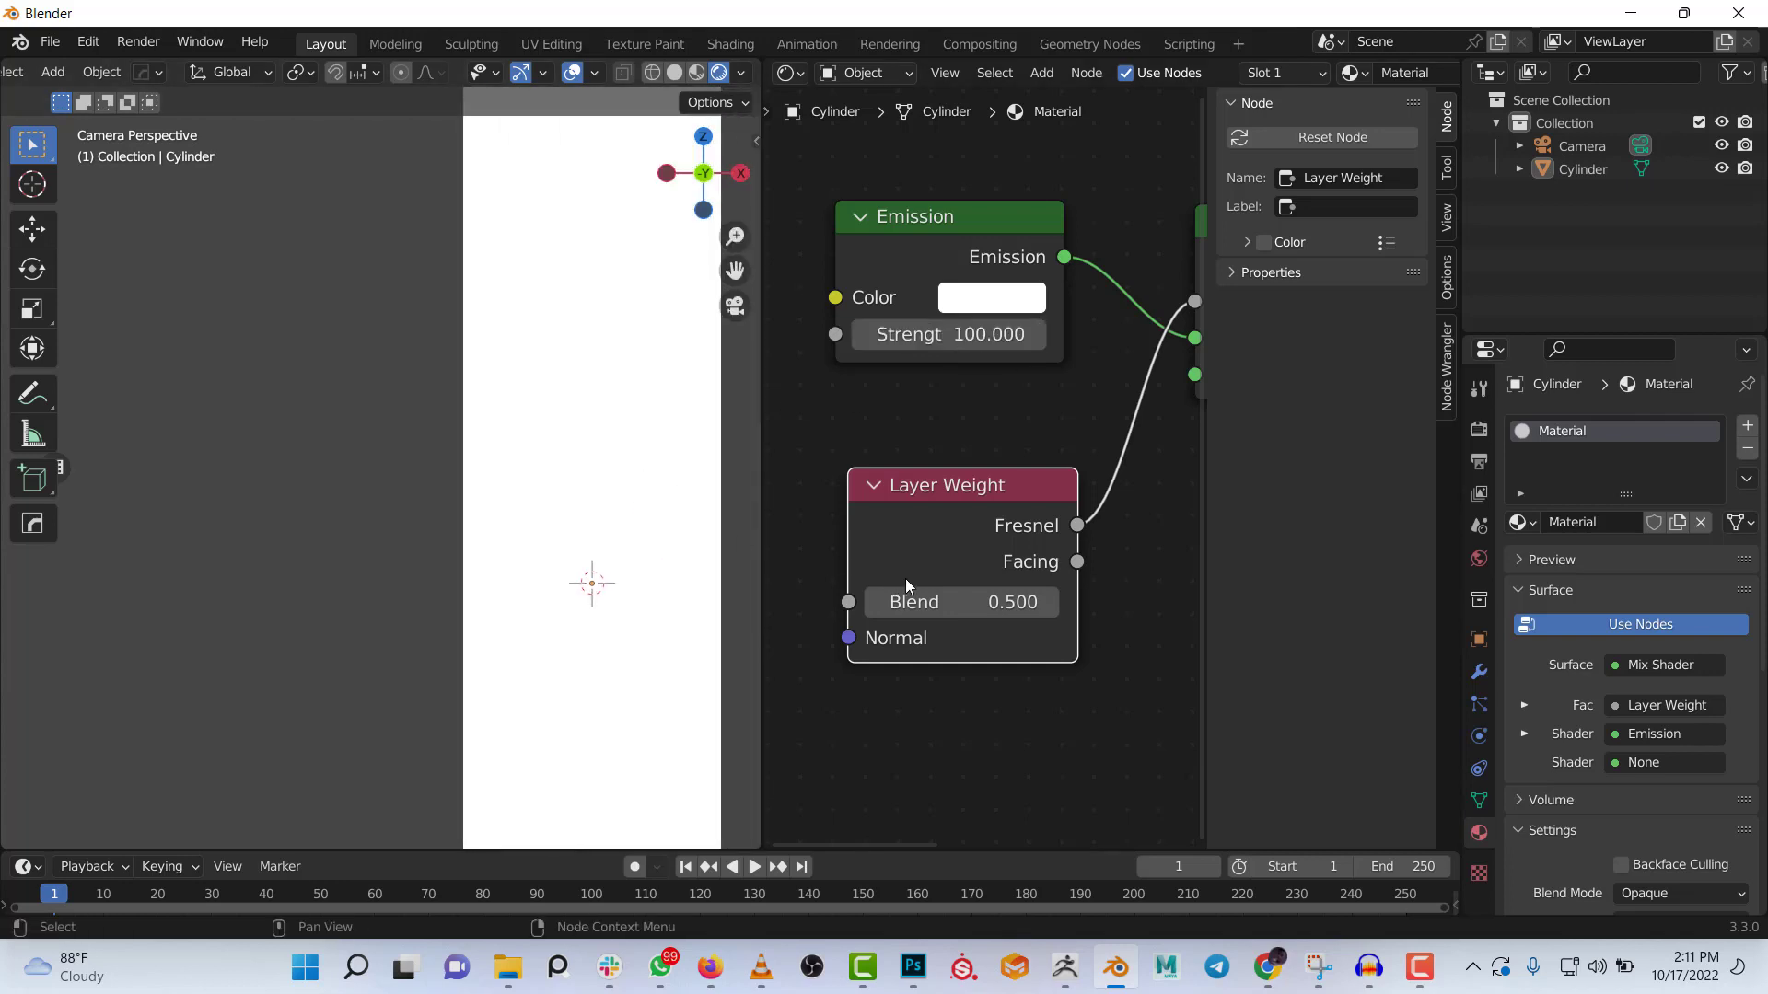
Set the Layer Weight's Blend to 0.940 and connect its Facing output to the Mix Shader's Fac in place of Fresnel
left_click_drag(906, 601, 885, 601, "shift")
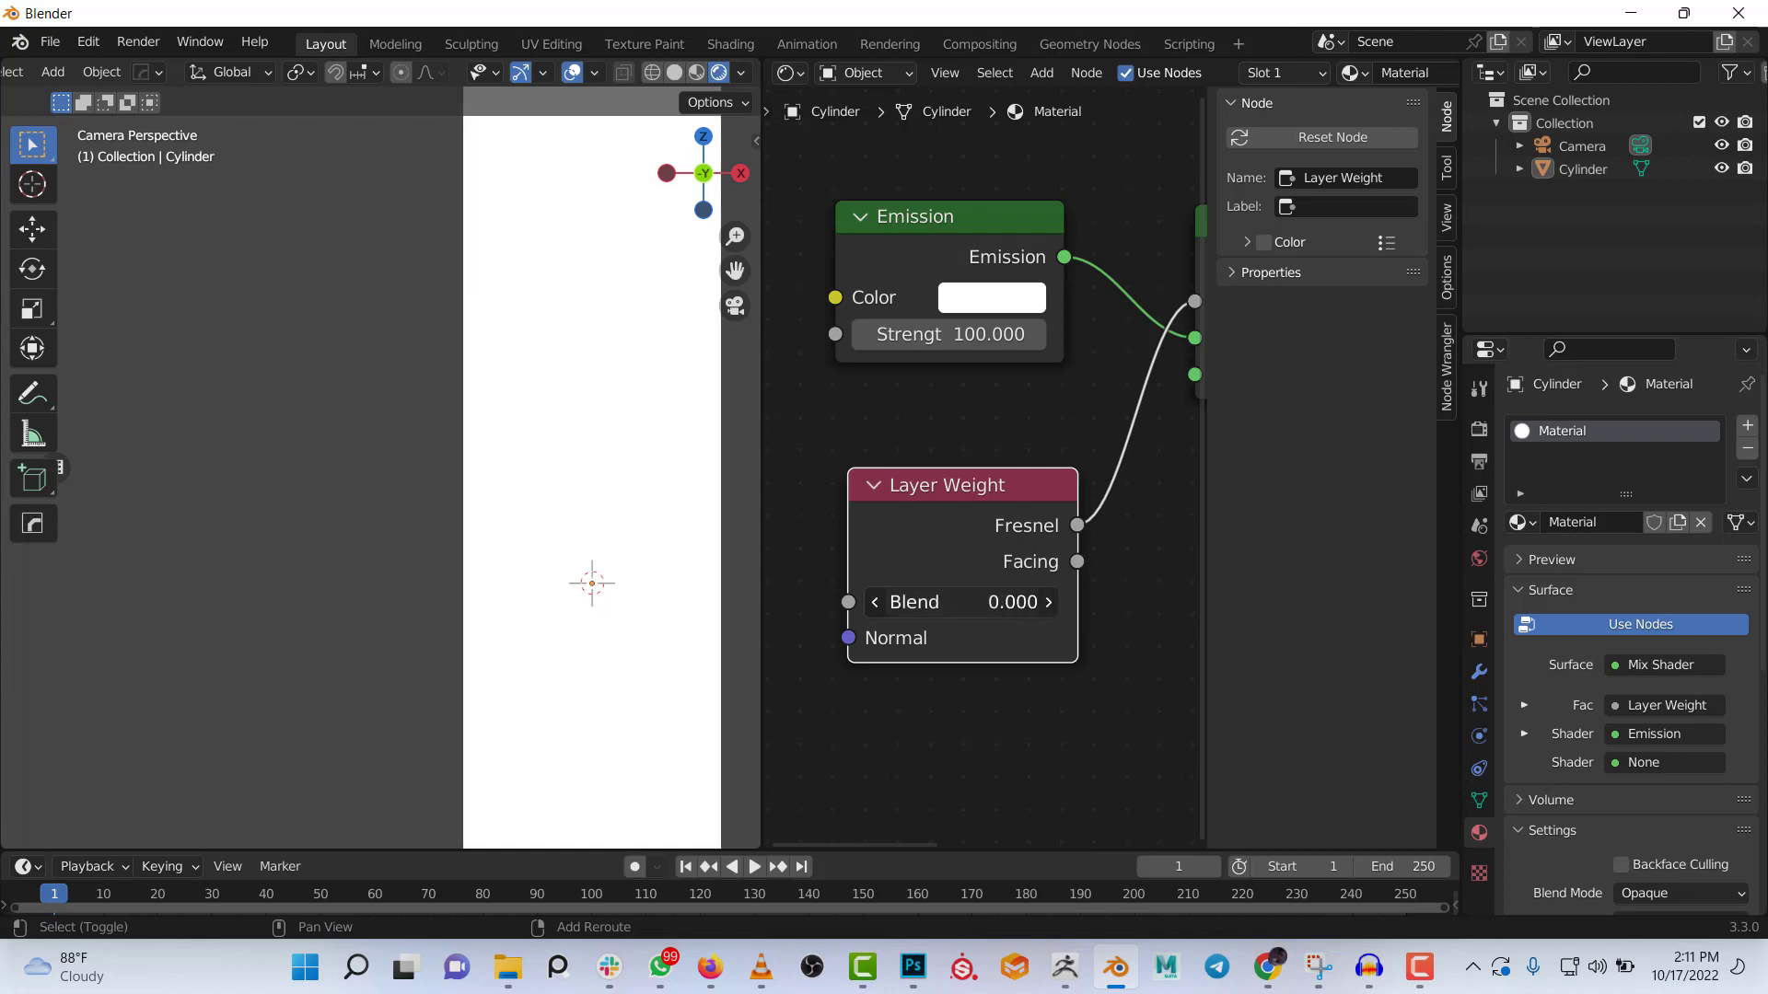
left_click_drag(962, 602, 925, 602)
middle_click_drag(1013, 553, 889, 589)
left_click_drag(903, 574, 994, 369)
middle_click_drag(926, 580, 1018, 501)
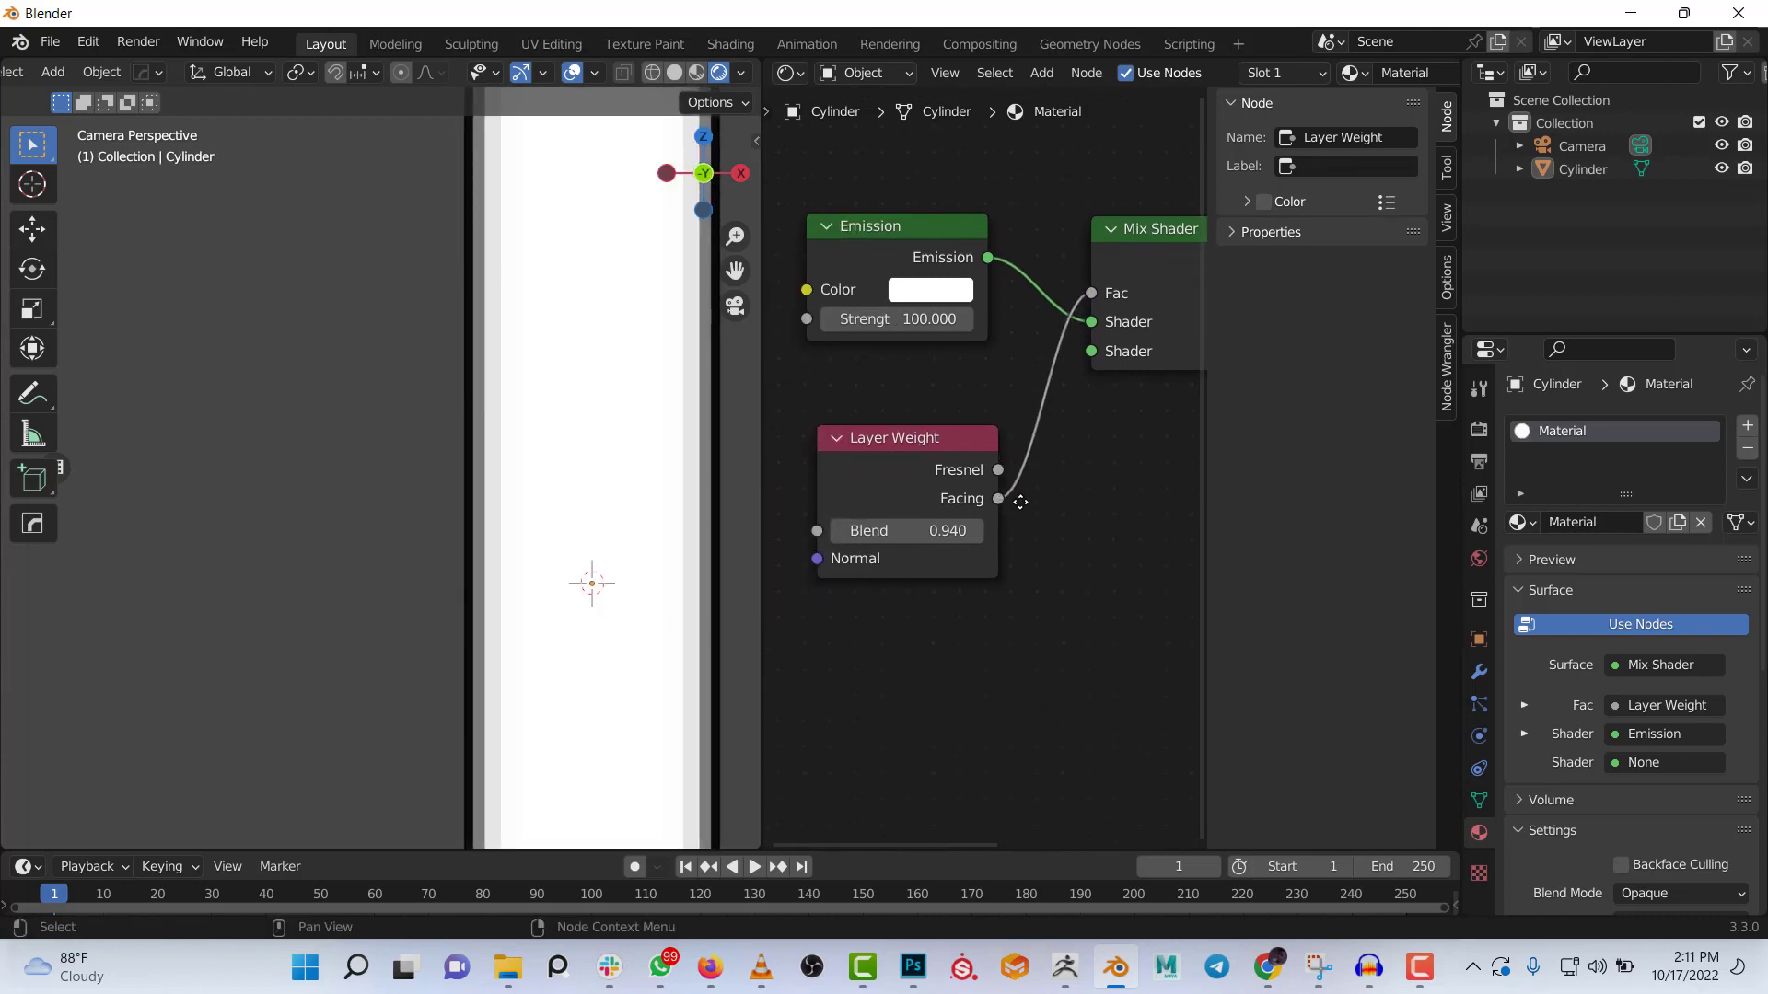
Try the Layer Weight's Blend at 0.040 and return it to 0.940
scroll(992, 483, "up", 5)
middle_click_drag(897, 568, 1062, 529)
scroll(1061, 532, "up", 1)
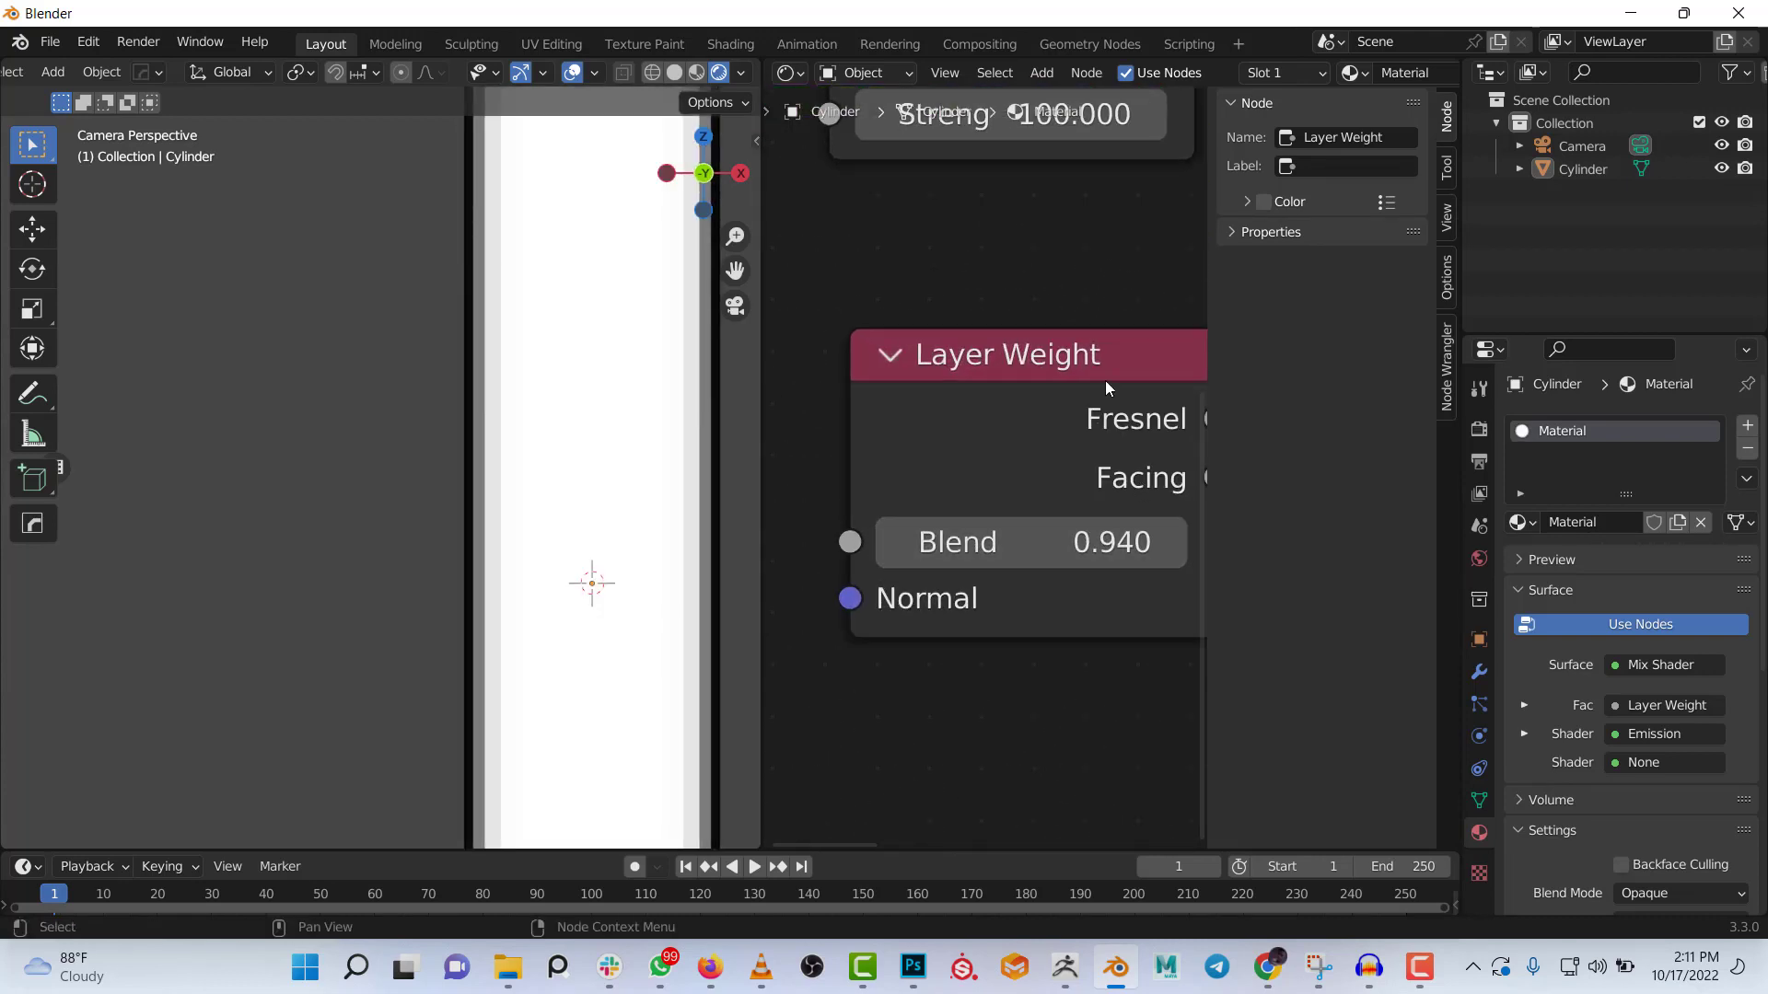
scroll(1108, 502, "down", 2)
left_click_drag(1076, 522, 921, 522)
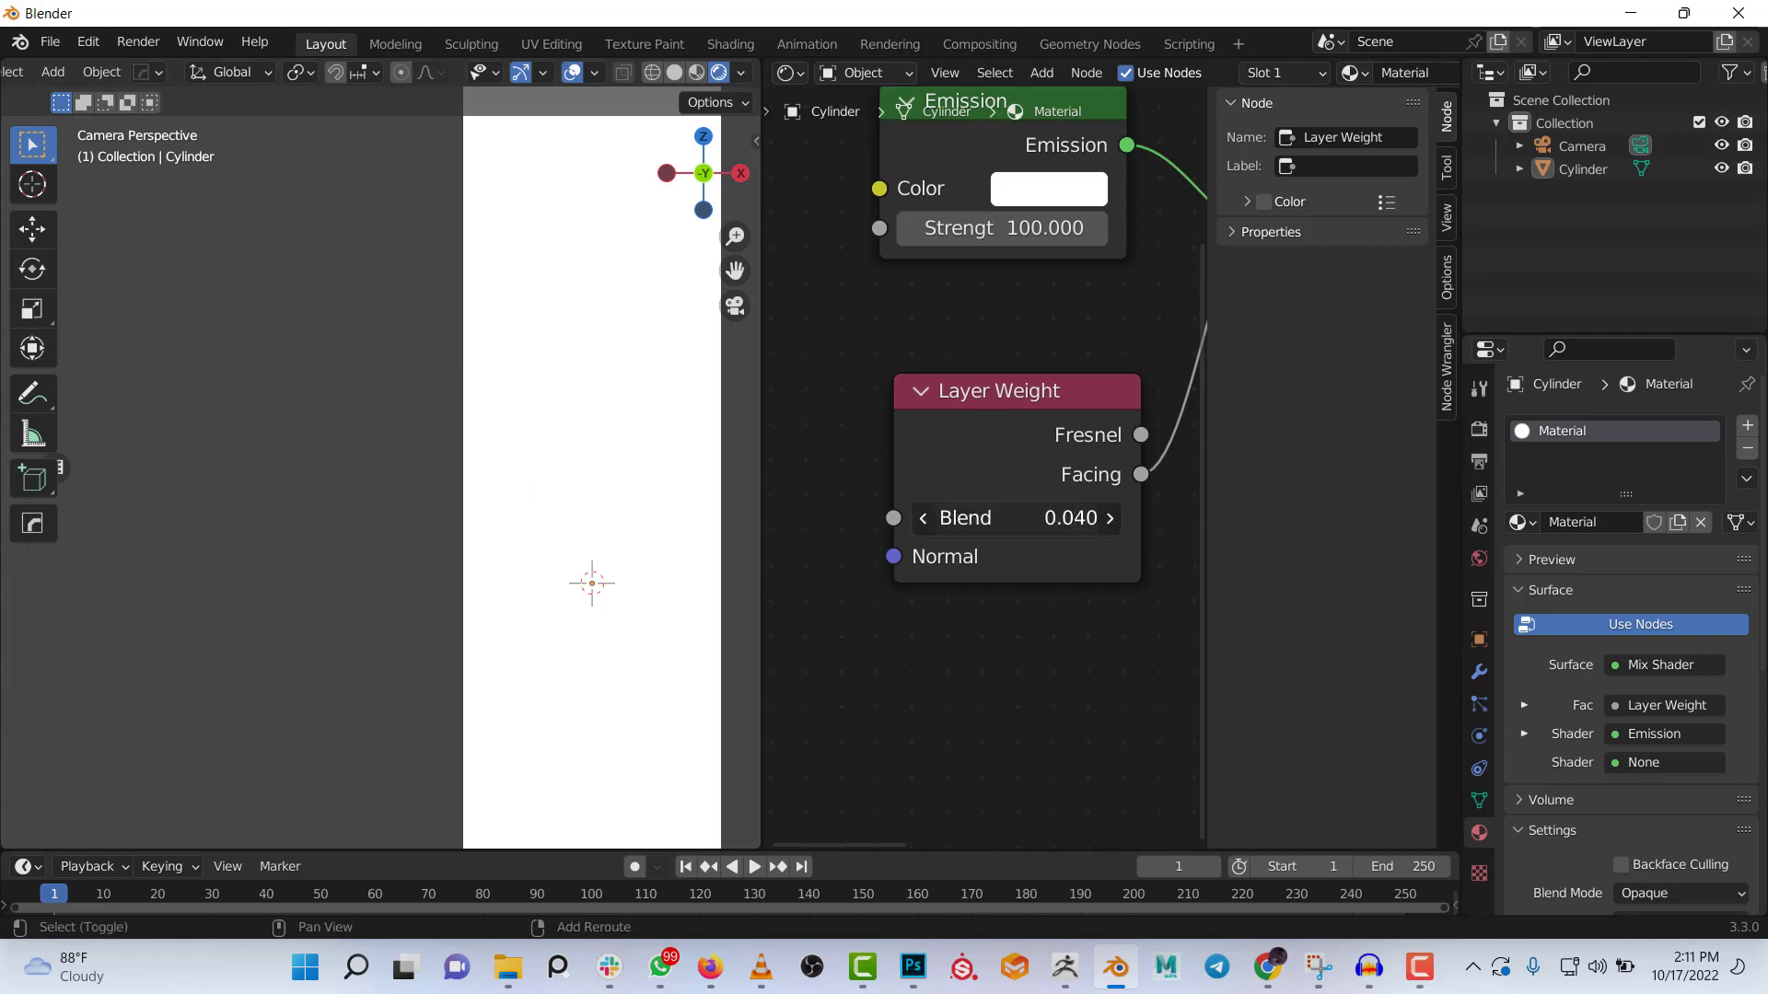
left_click_drag(1013, 517, 1105, 517)
scroll(931, 364, "down", 2)
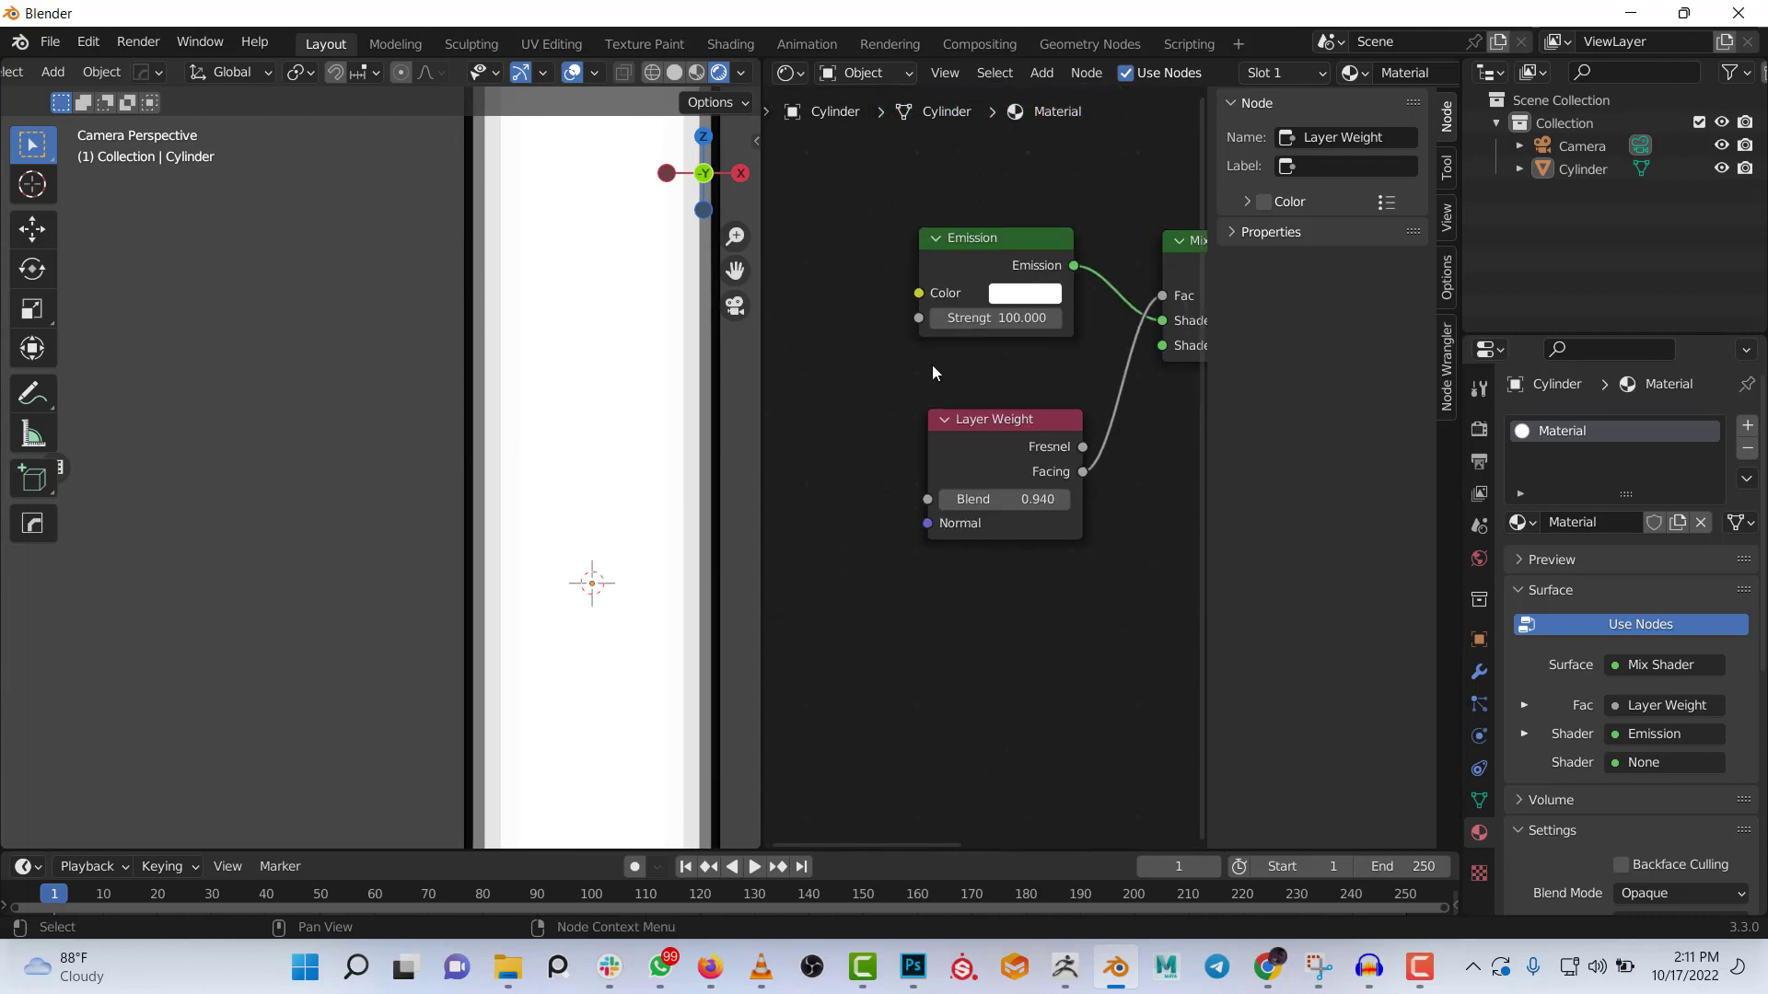
Move the Emission link from the Mix Shader's first Shader input to its second Shader input
middle_click_drag(931, 364, 775, 419)
scroll(919, 368, "up", 1)
scroll(558, 450, "down", 5)
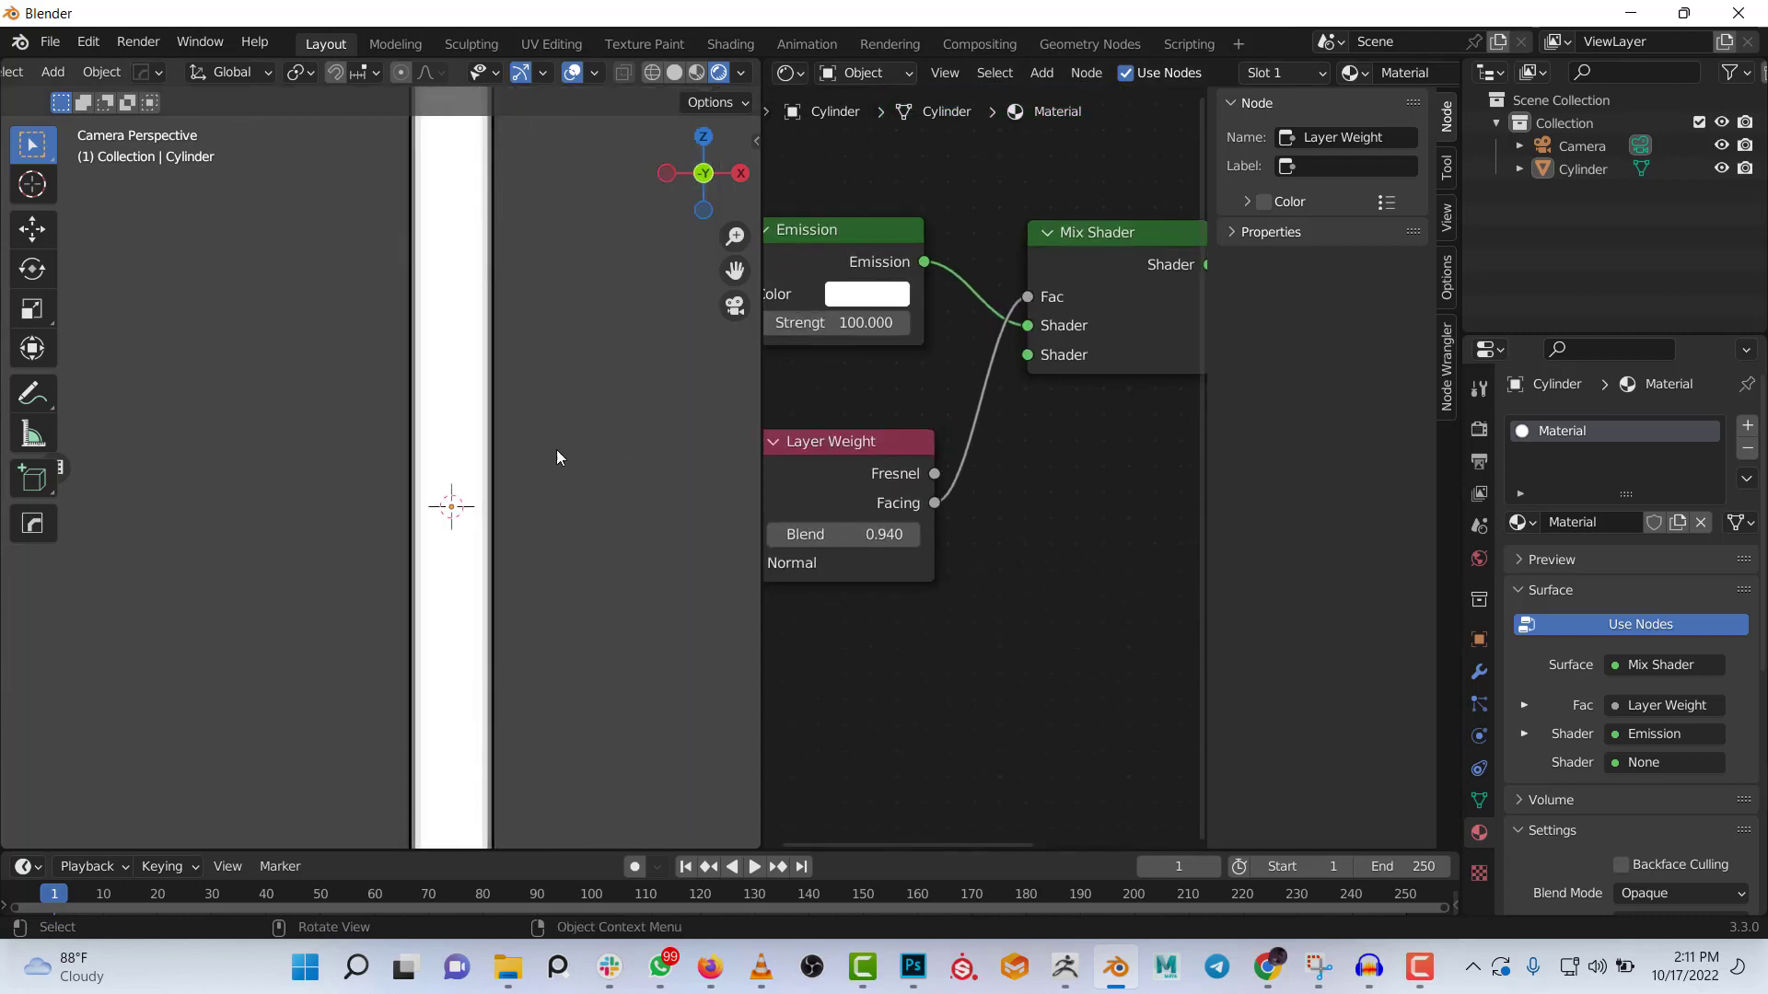
scroll(1031, 385, "up", 2)
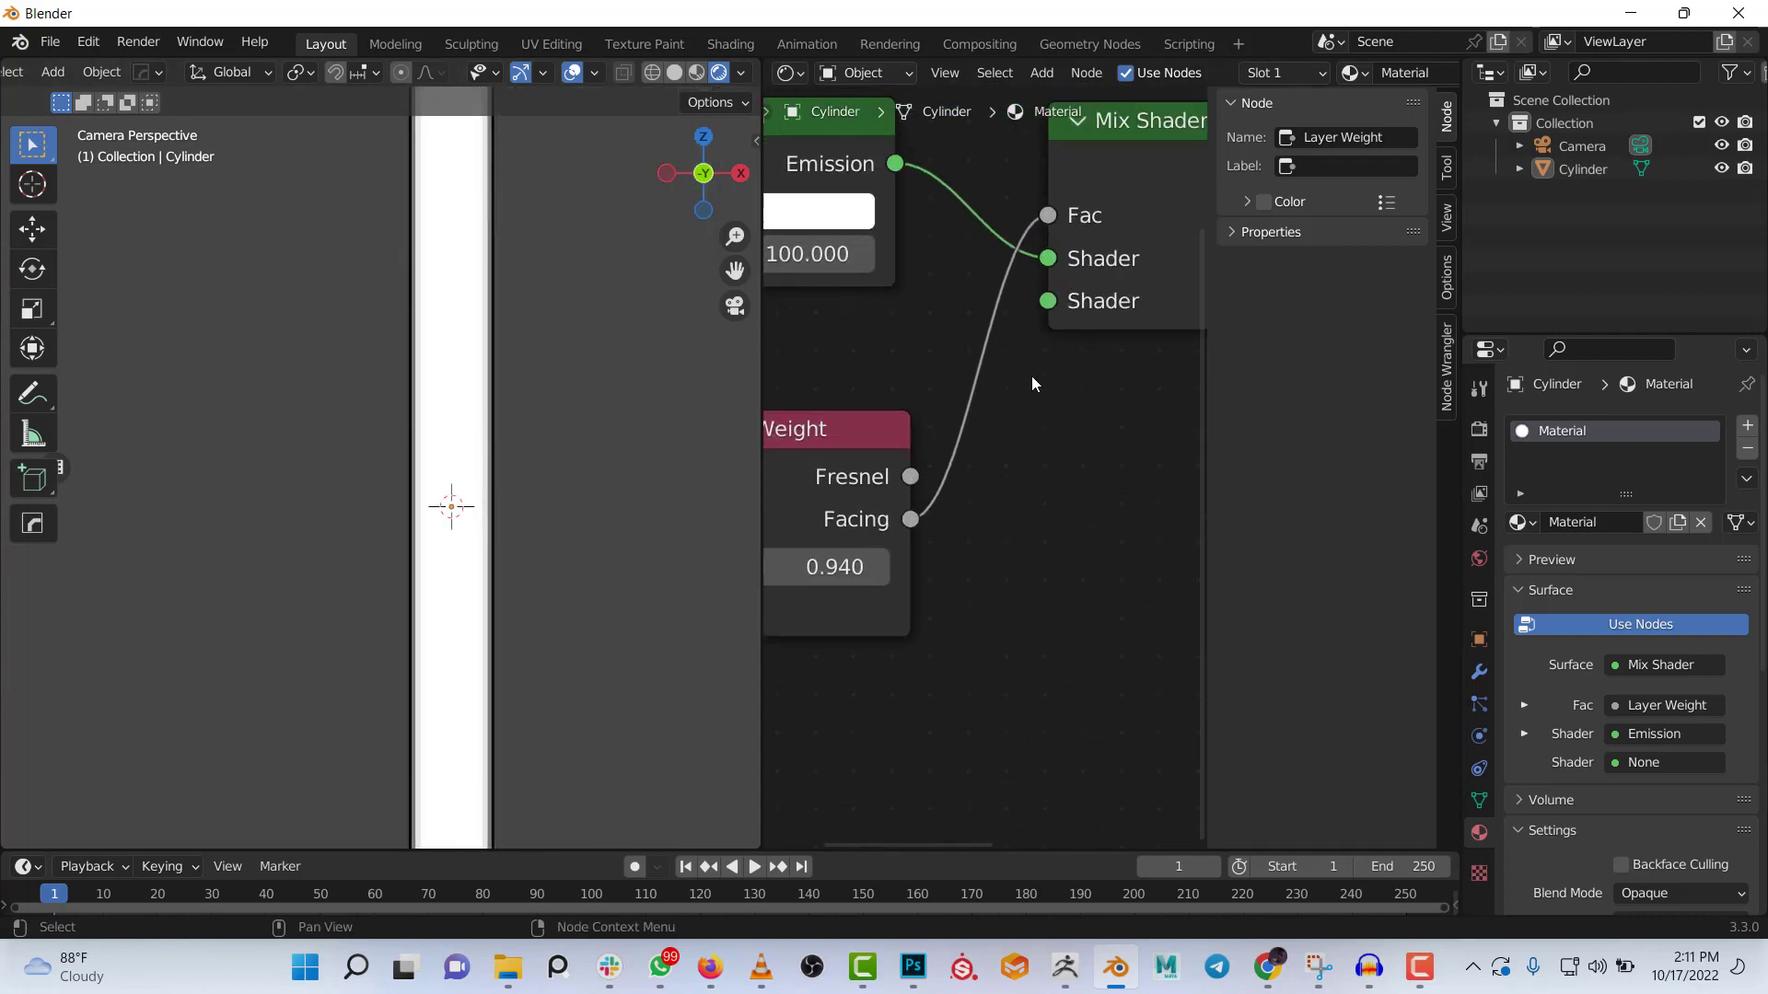
left_click_drag(1048, 266, 1053, 307)
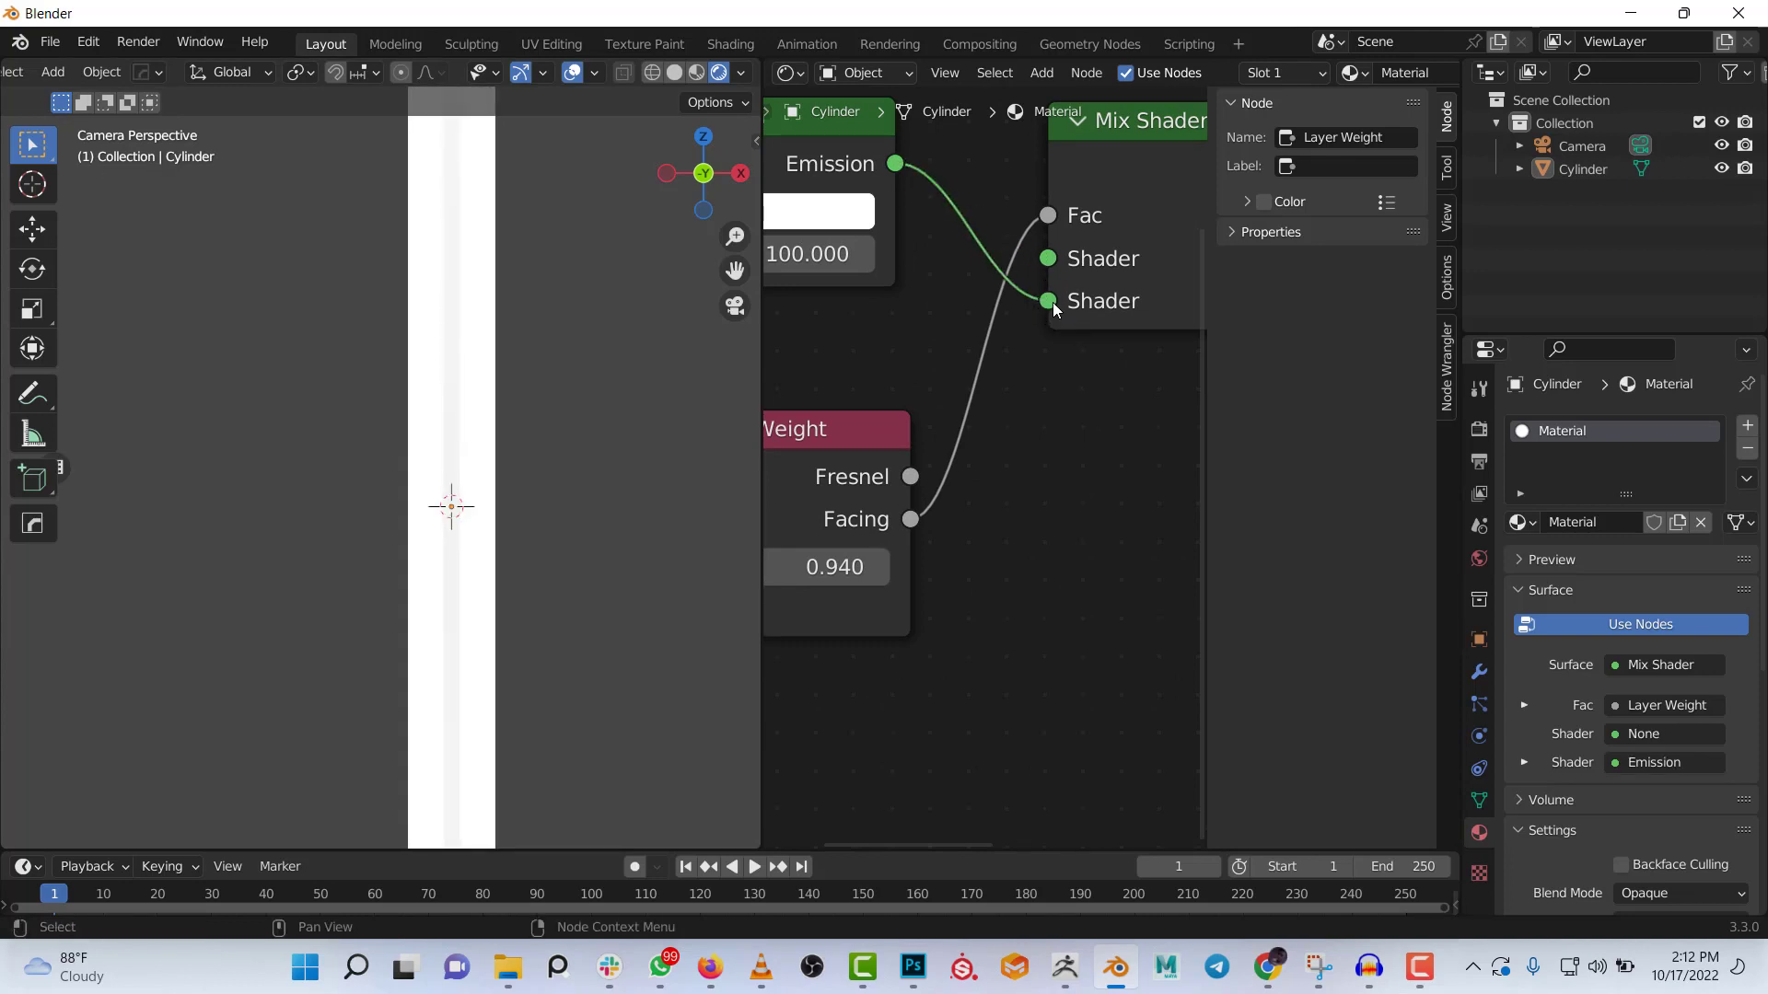
Try a Blend value of 0.040 on the Layer Weight node and check the beam's shading
key("KP_Decimal")
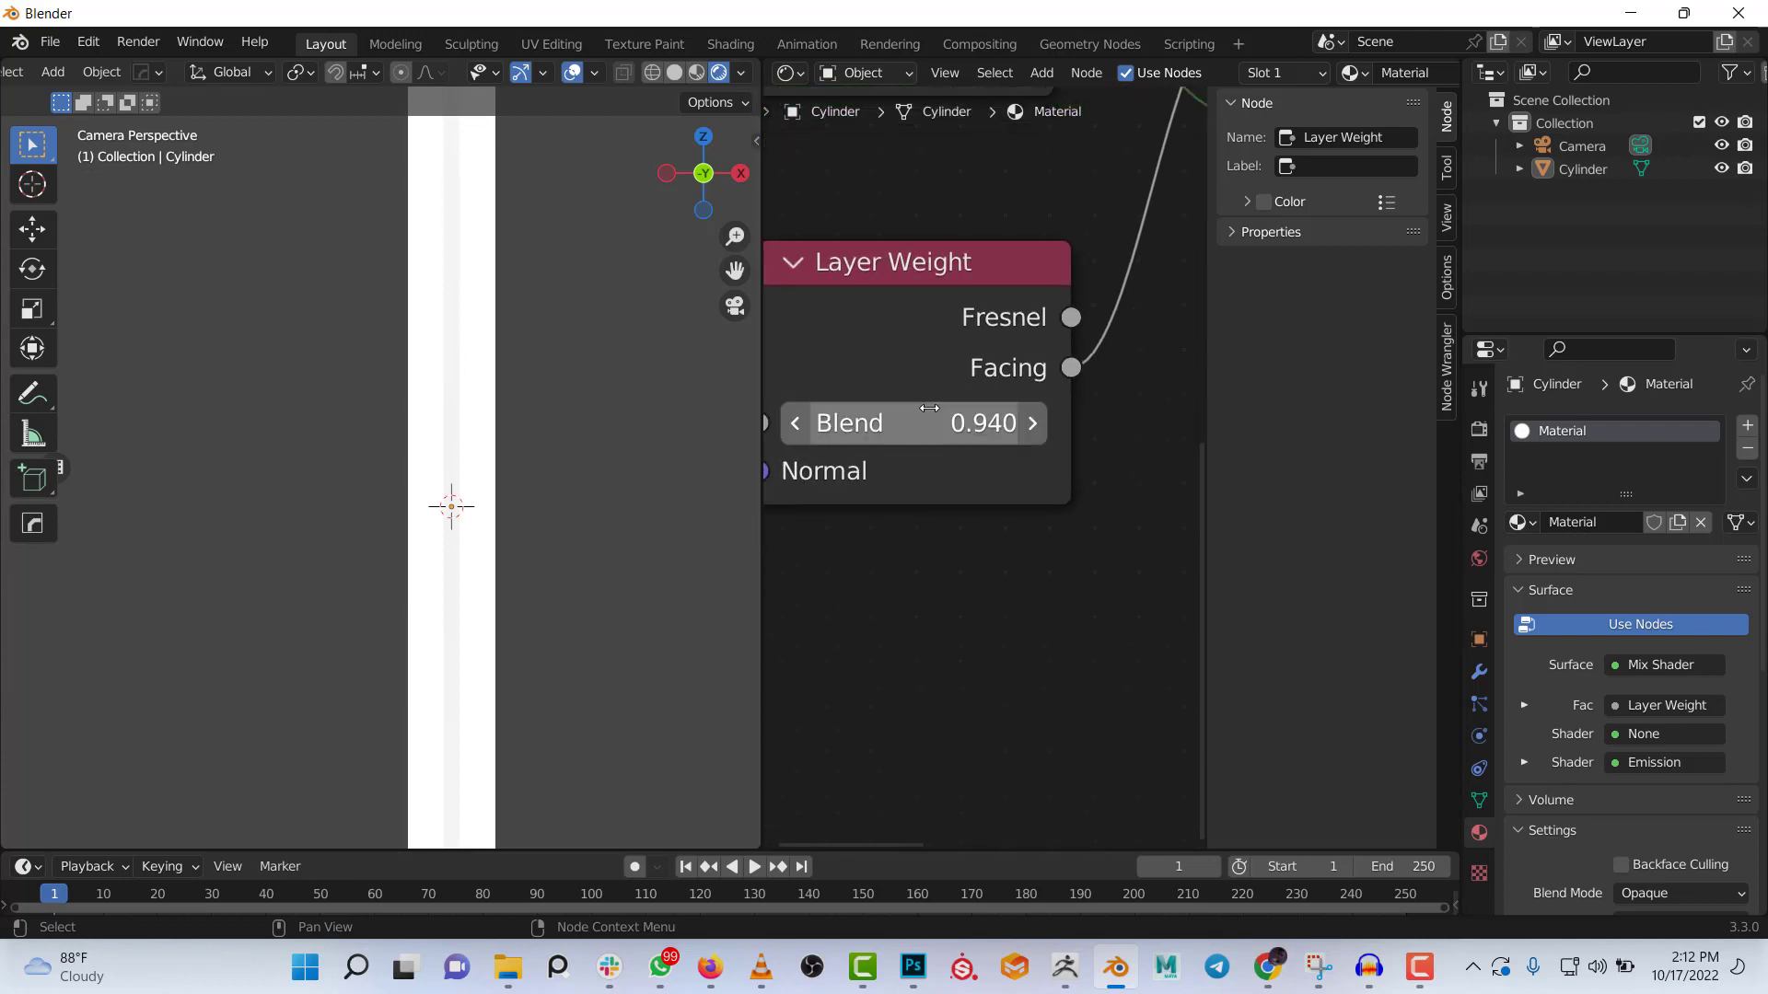
left_click_drag(1032, 405, 884, 405, "shift")
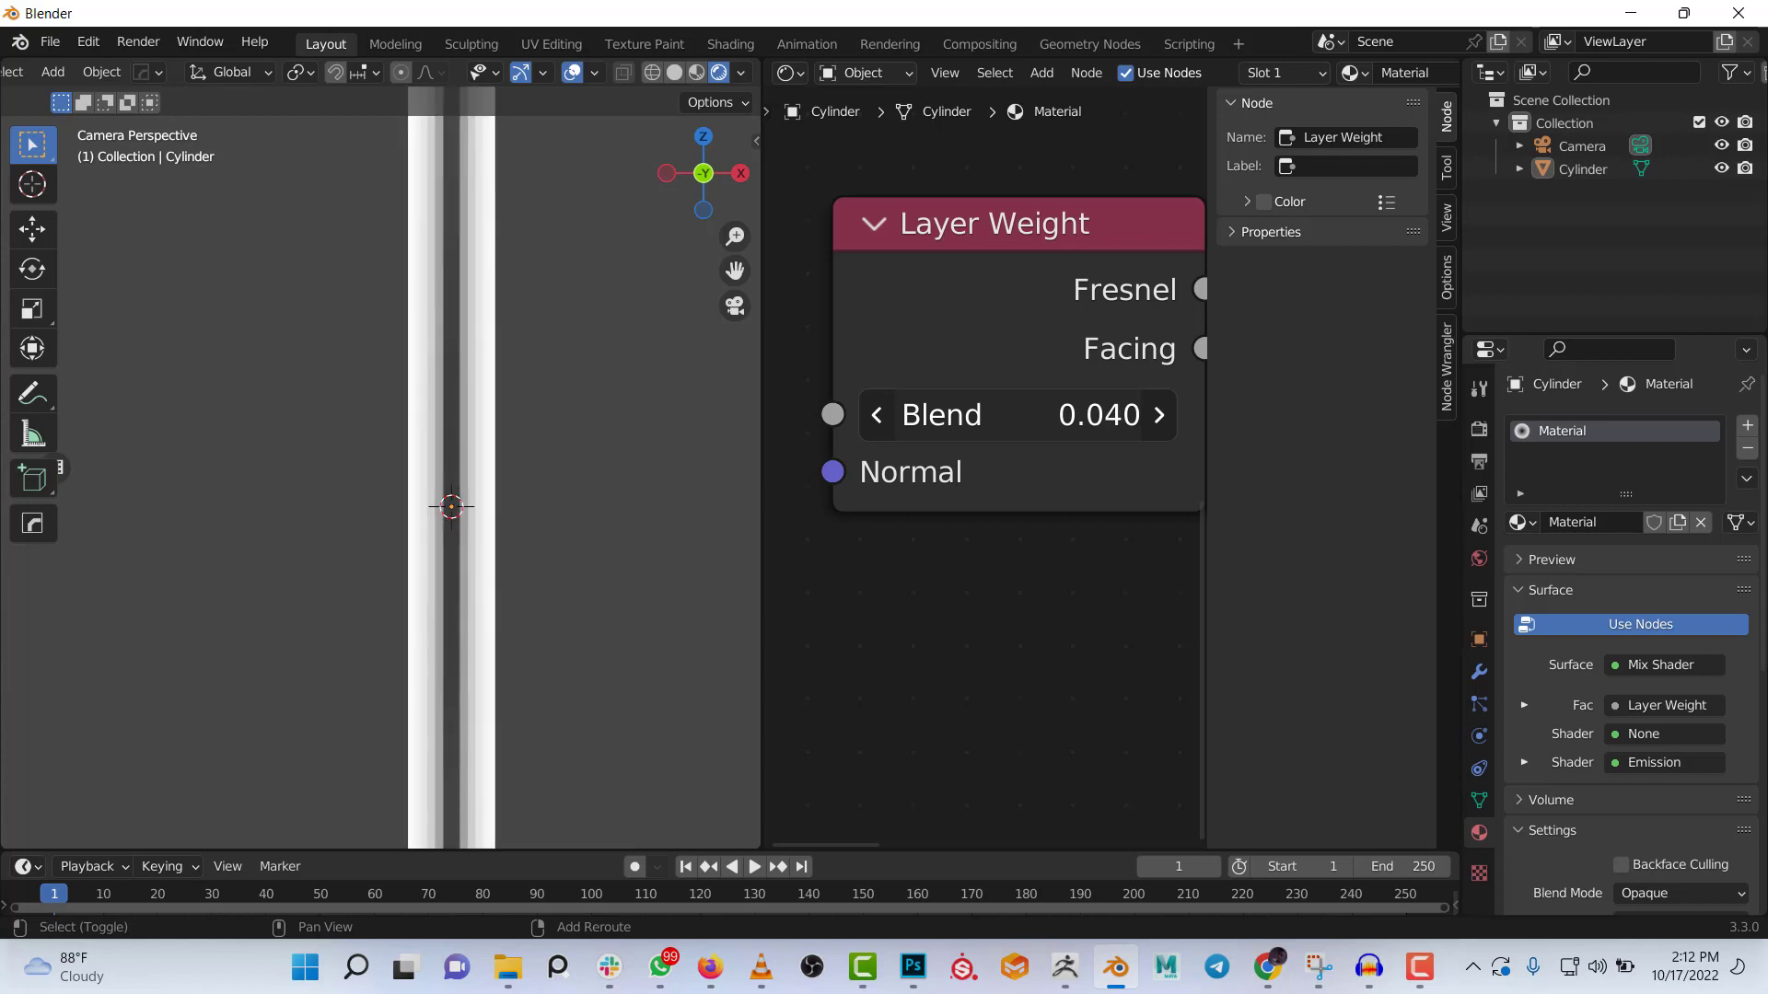
middle_click_drag(1082, 557, 1063, 615)
scroll(480, 532, "up", 6)
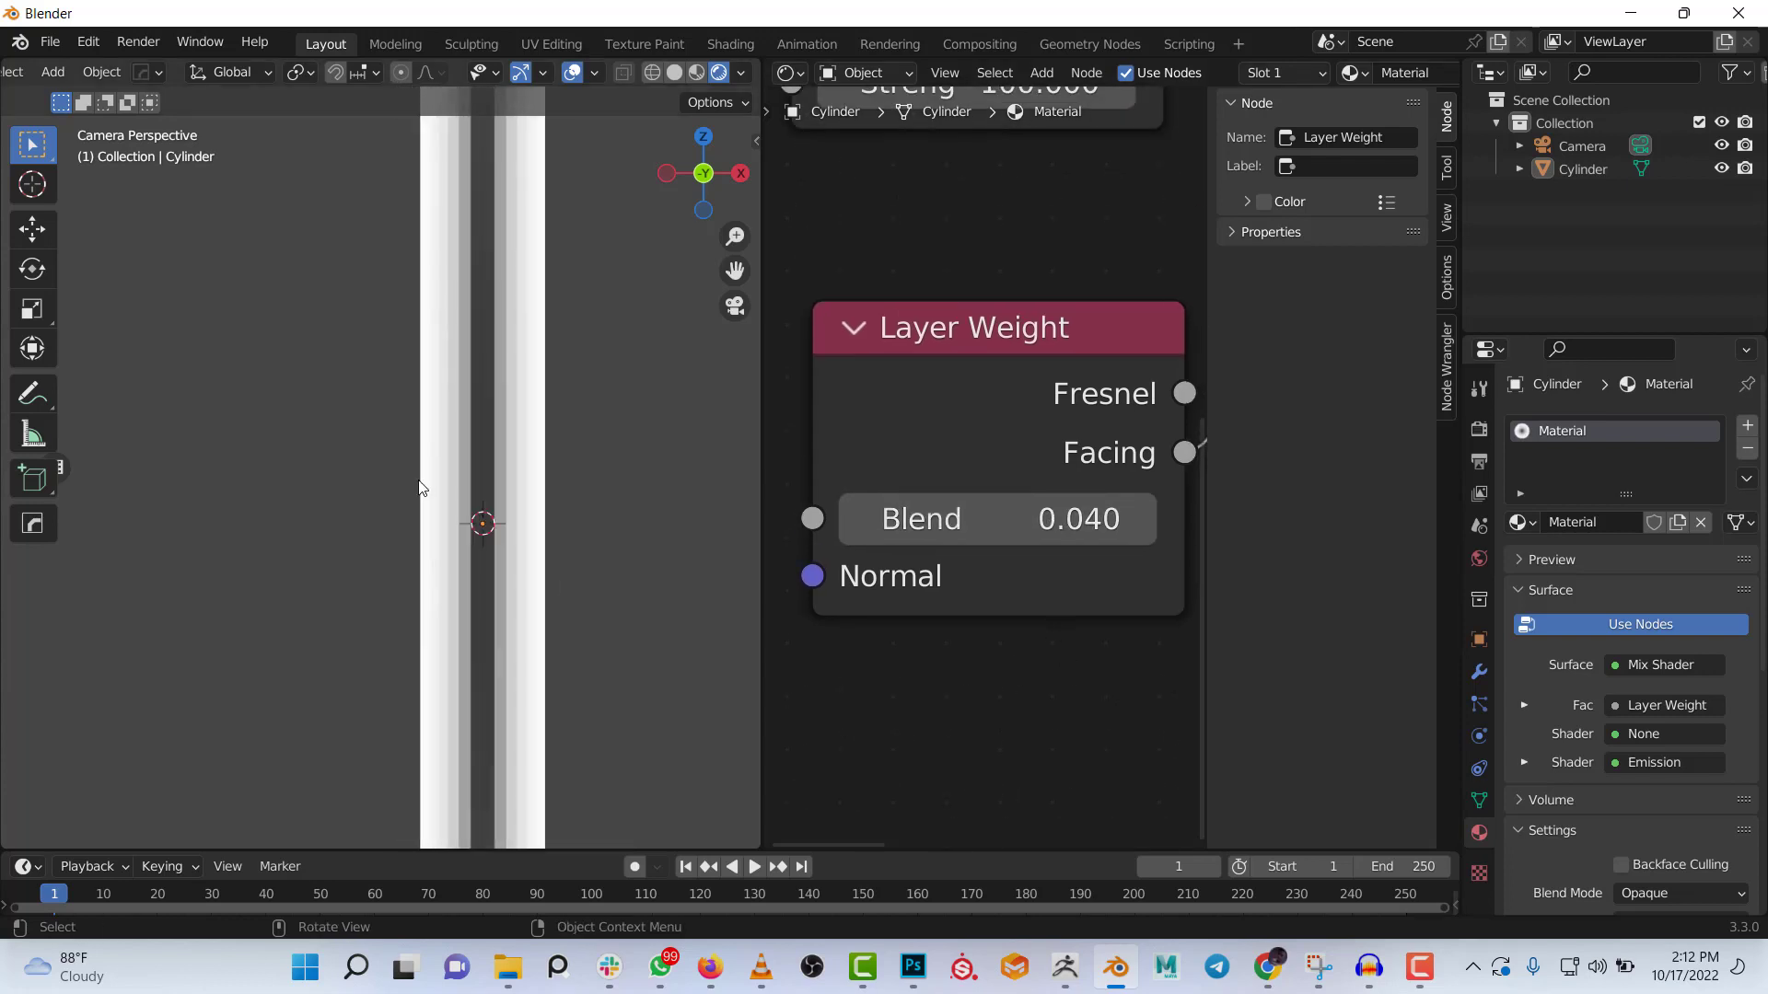
scroll(969, 448, "down", 2)
scroll(969, 449, "down", 1)
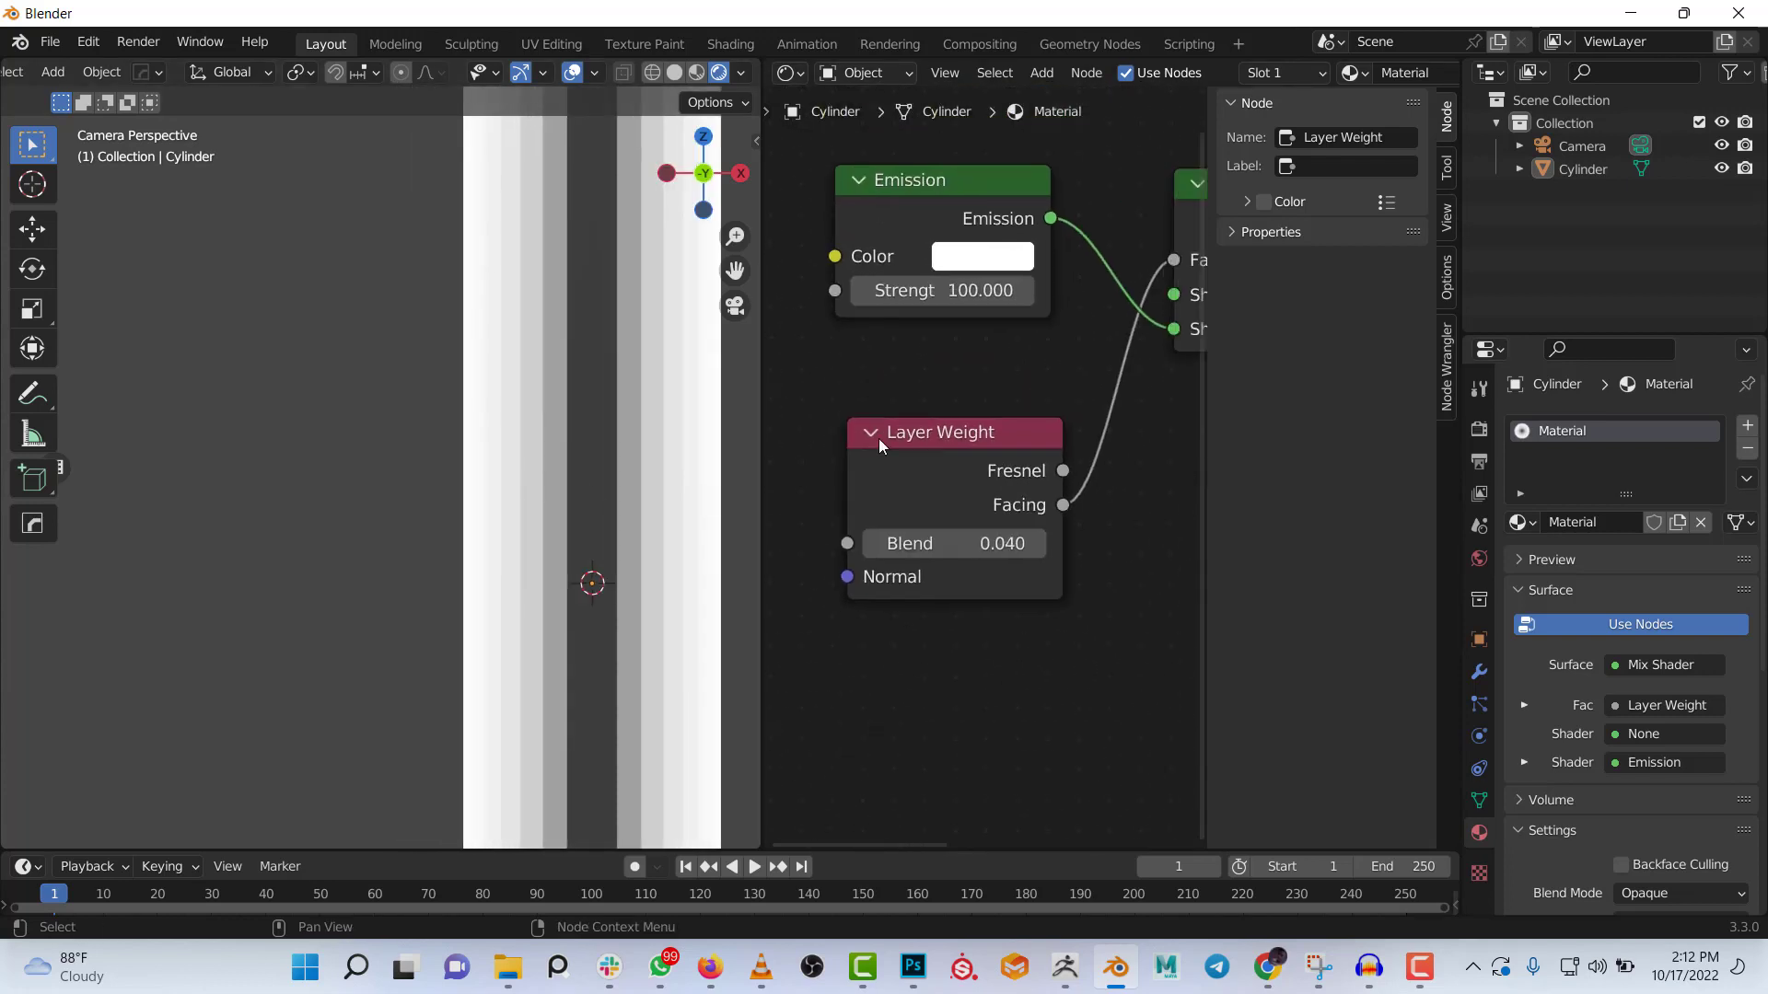
Change the Emission node's color from white to a saturated orange
scroll(875, 442, "up", 1)
left_click(941, 267)
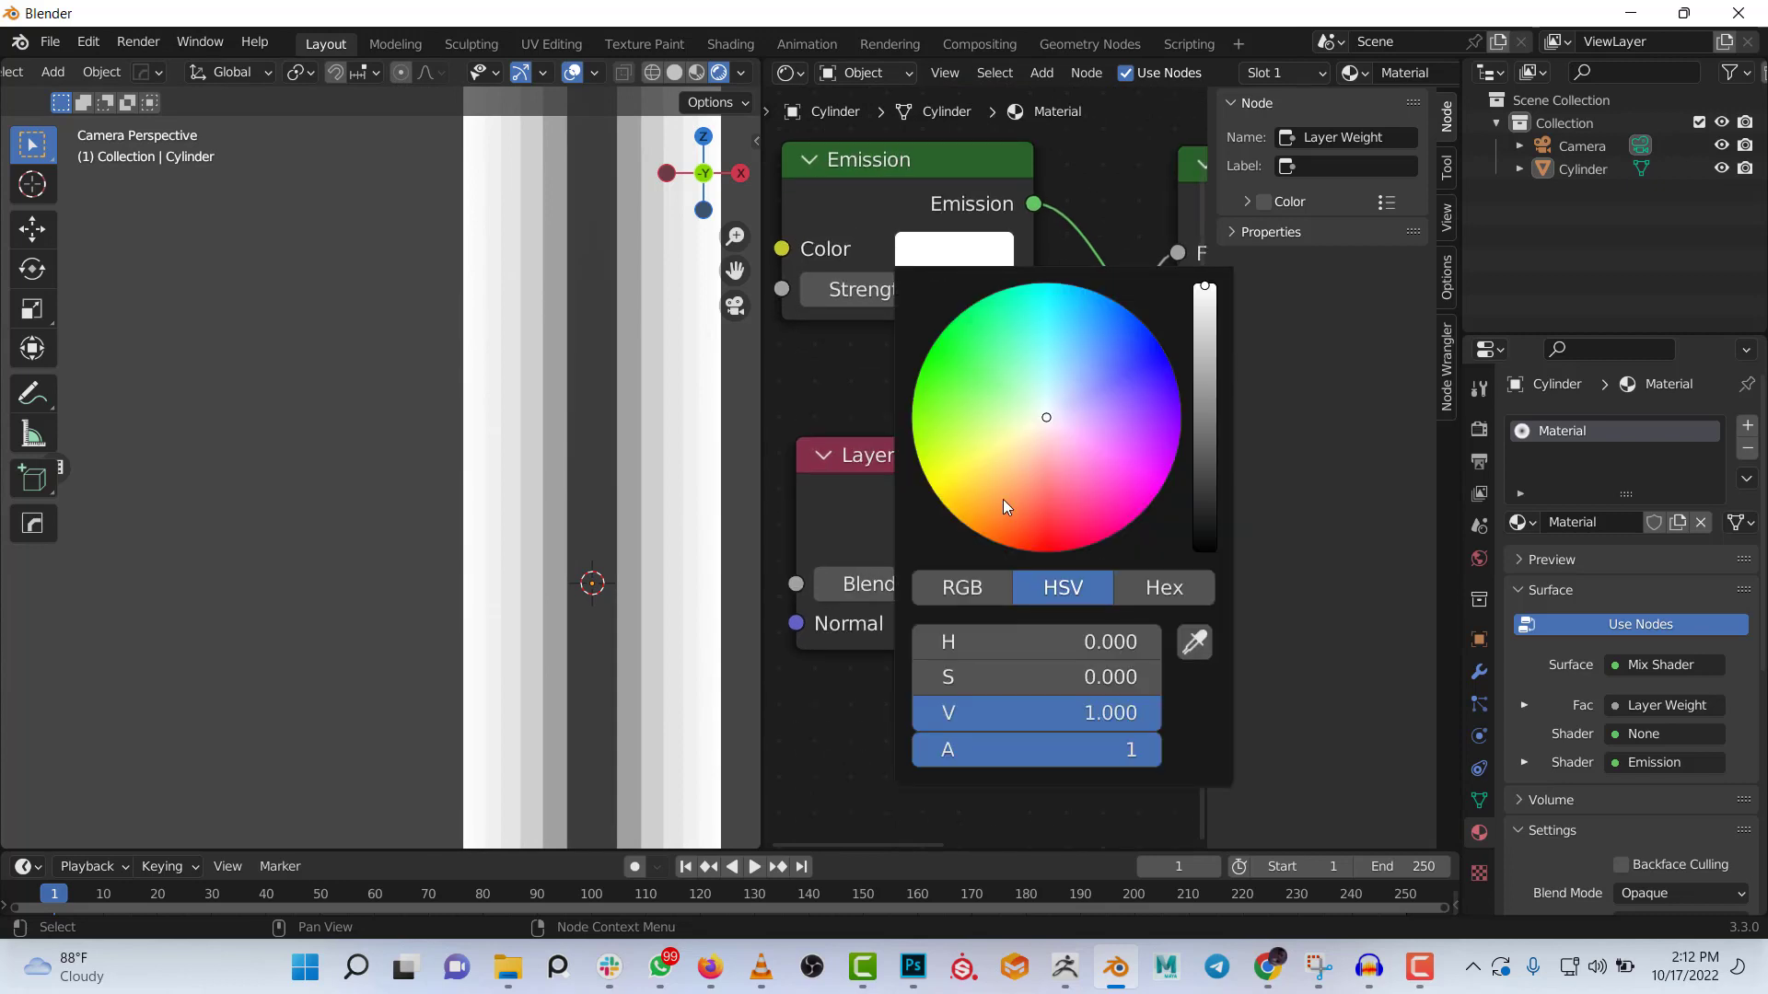
mouse_move(1003, 499)
left_mouse_down()
mouse_move(981, 512)
mouse_move(1004, 584)
mouse_move(1113, 584)
left_mouse_up()
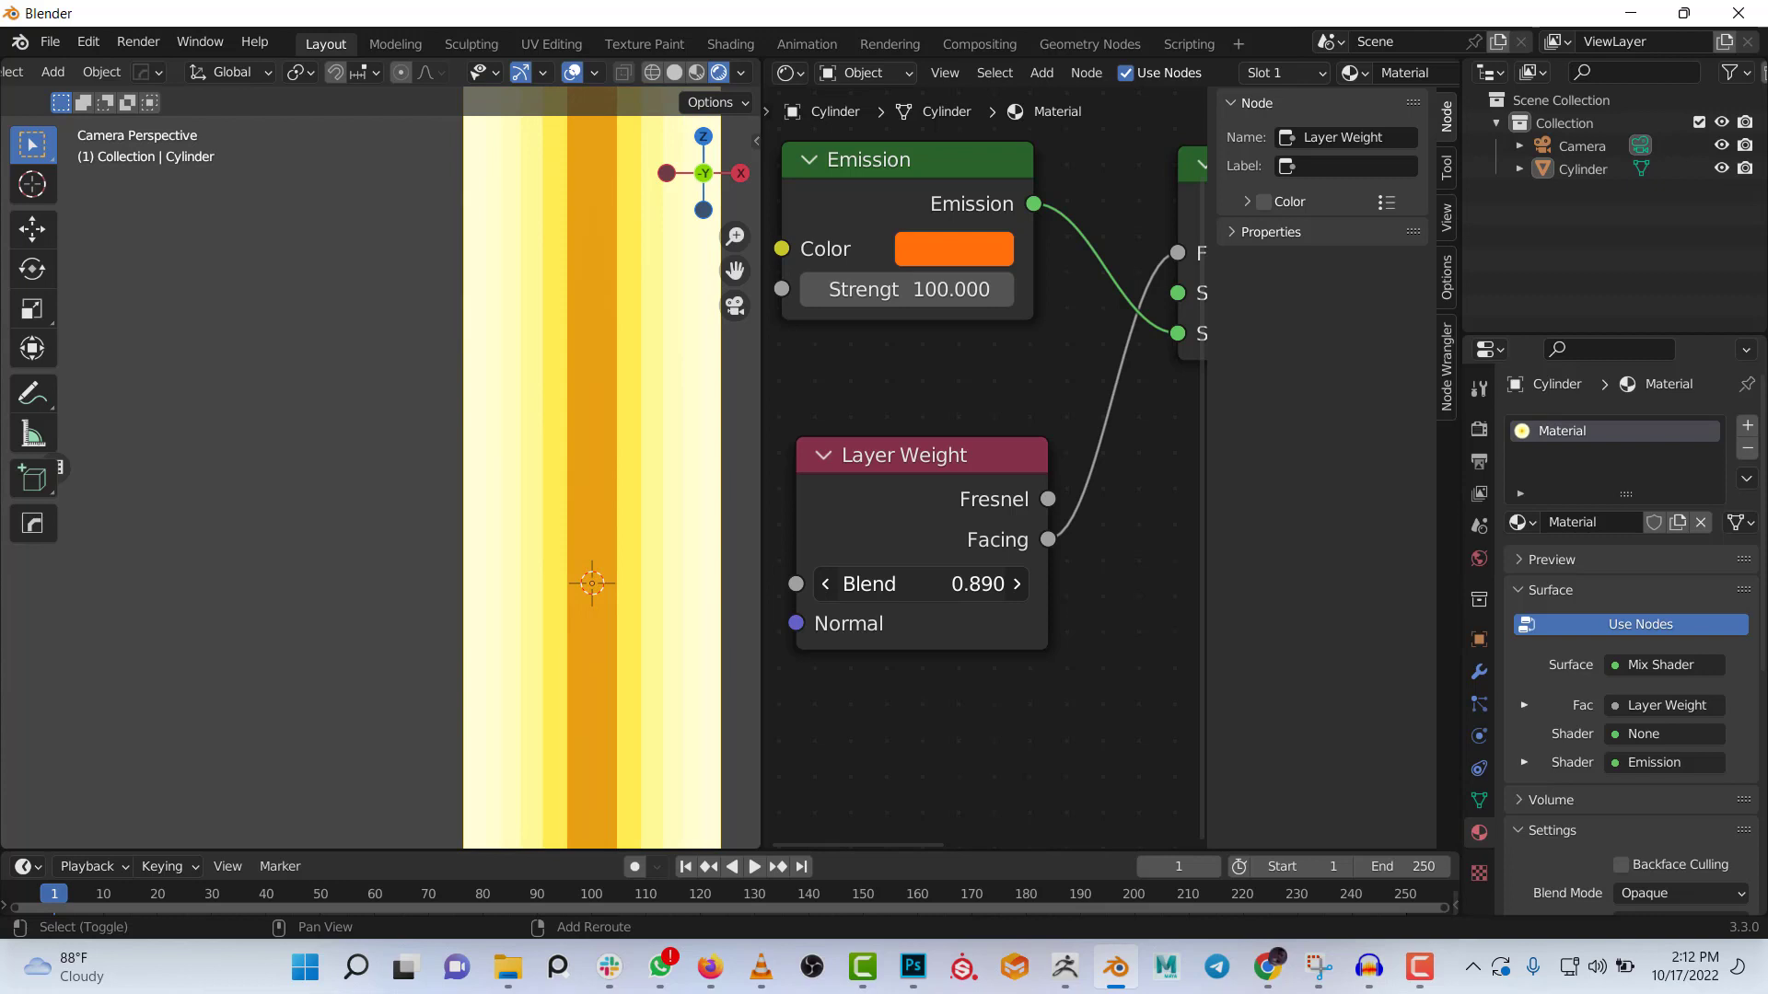
Set the Layer Weight's Blend to 0.500
left_click(922, 584)
key("BackSpace")
type(".5")
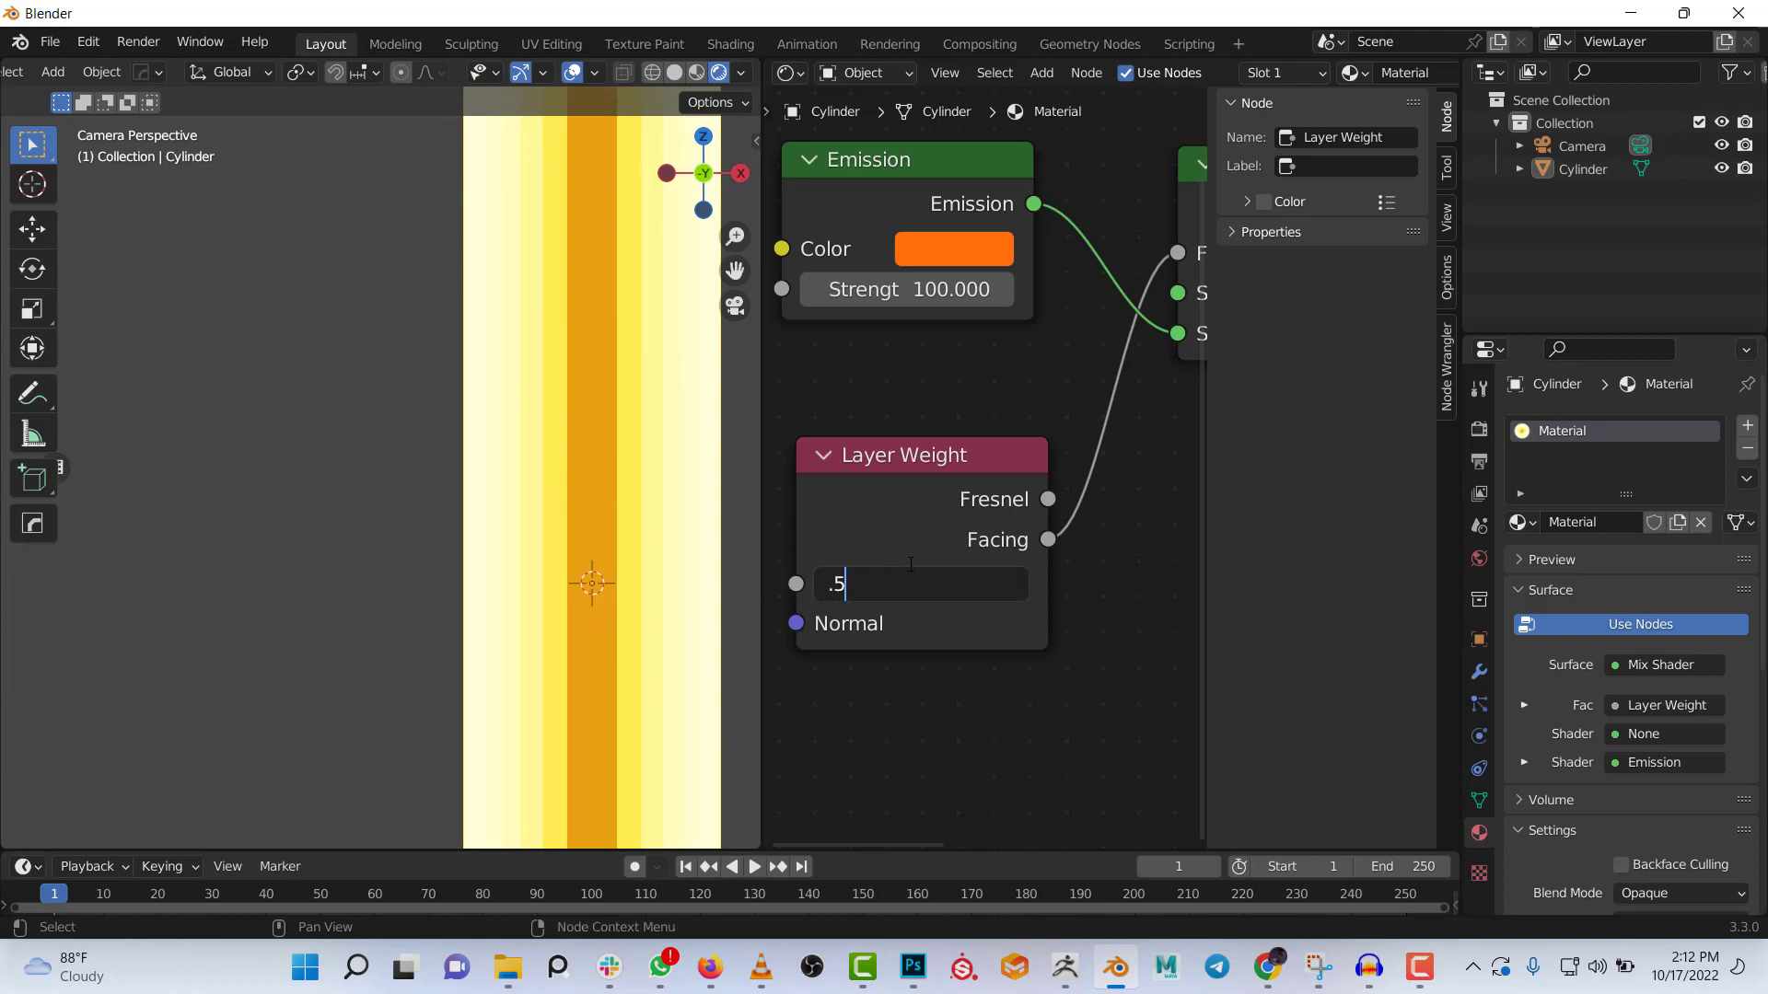
key("Return")
Select the cylinder and apply Shade Smooth to it
right_click(449, 433)
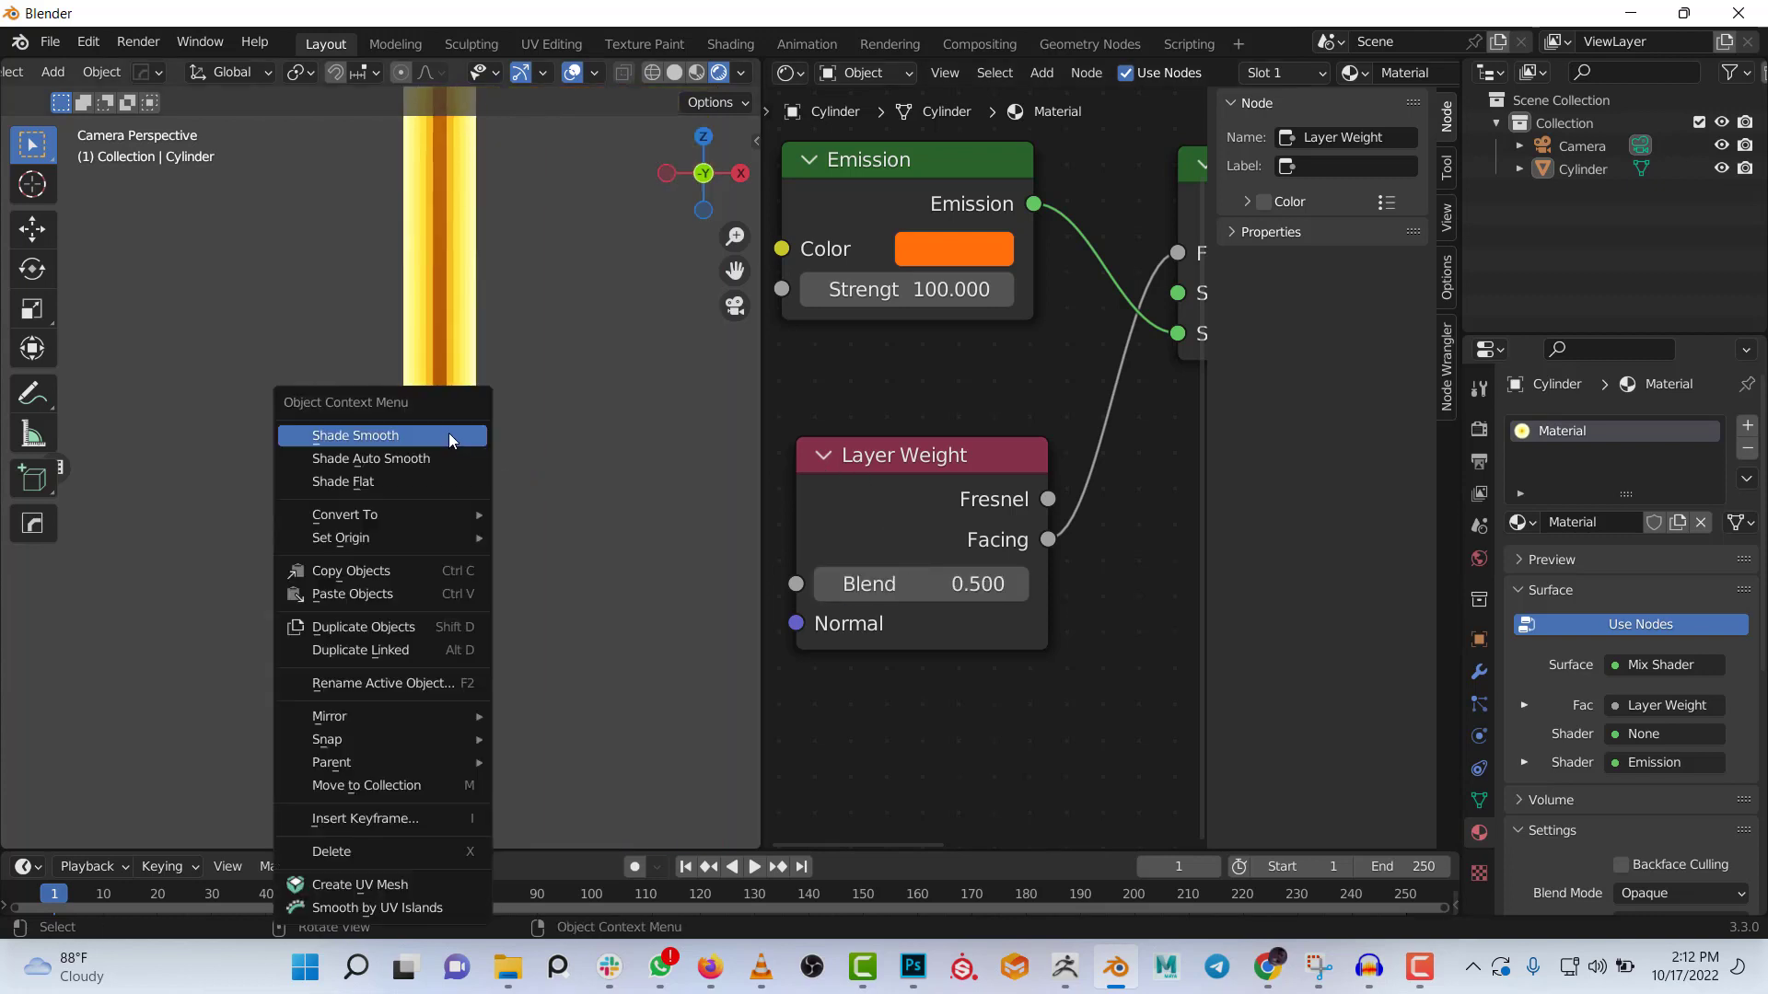
left_click(407, 433)
left_click(444, 433)
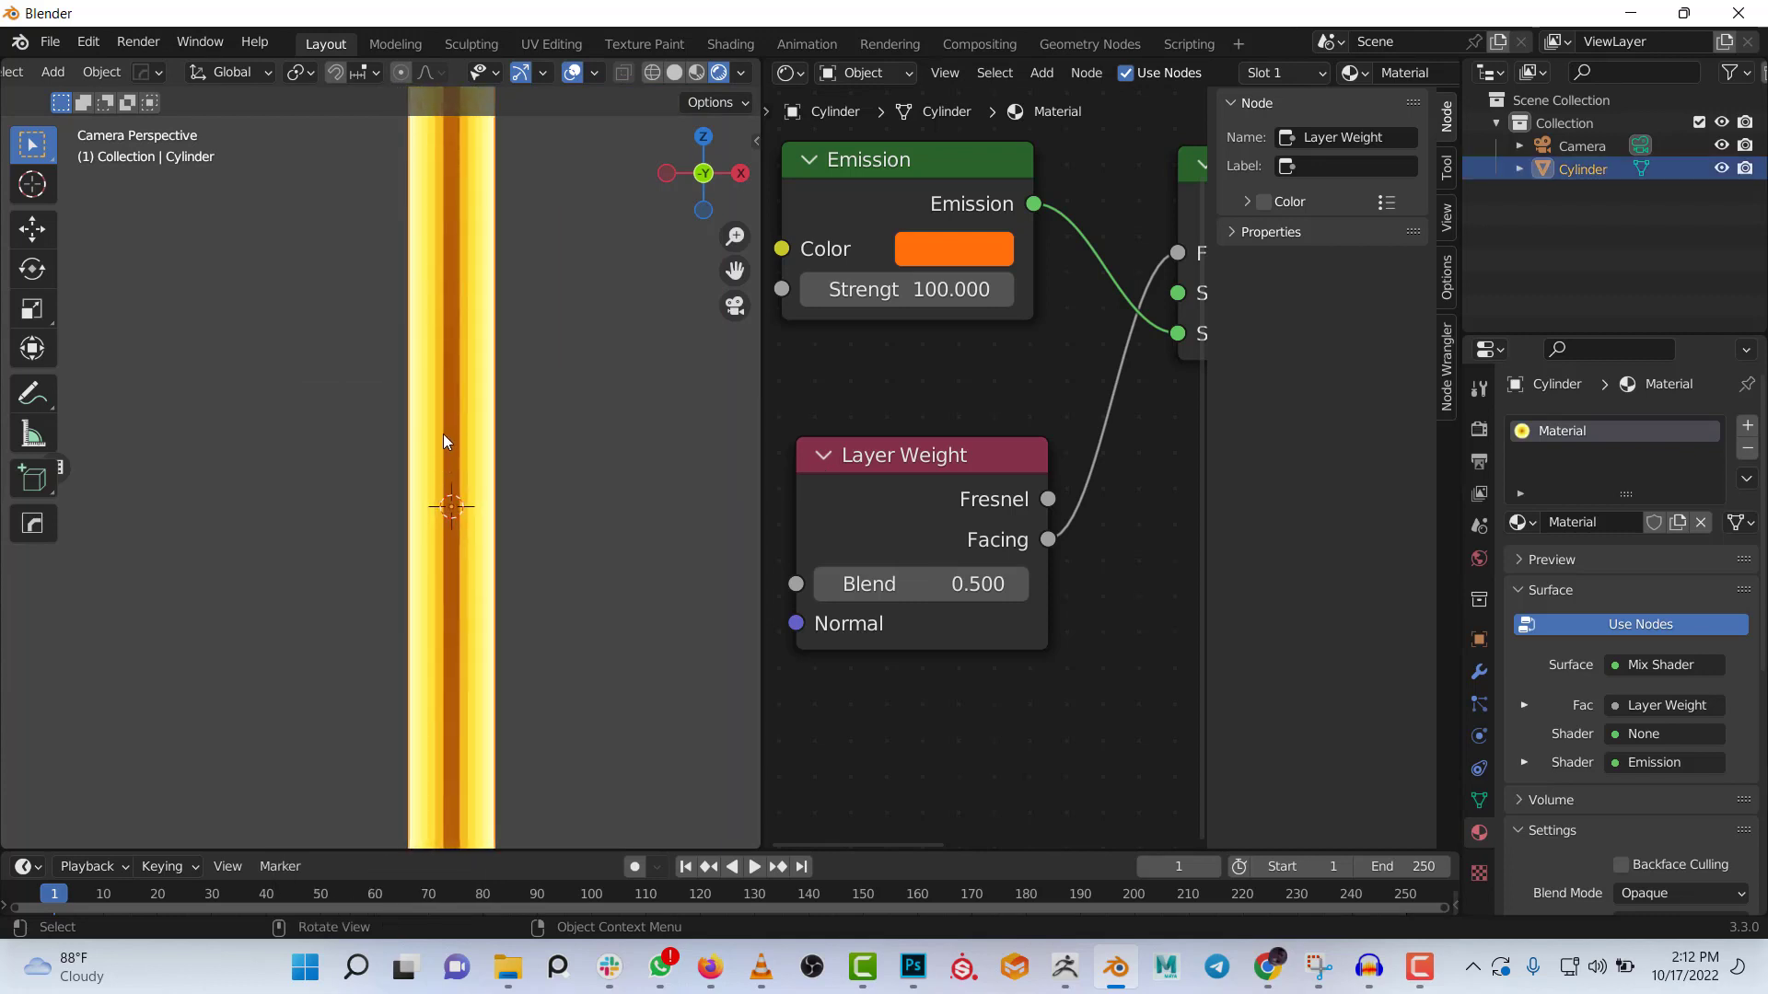
right_click(444, 416)
left_click(446, 414)
scroll(493, 379, "up", 5)
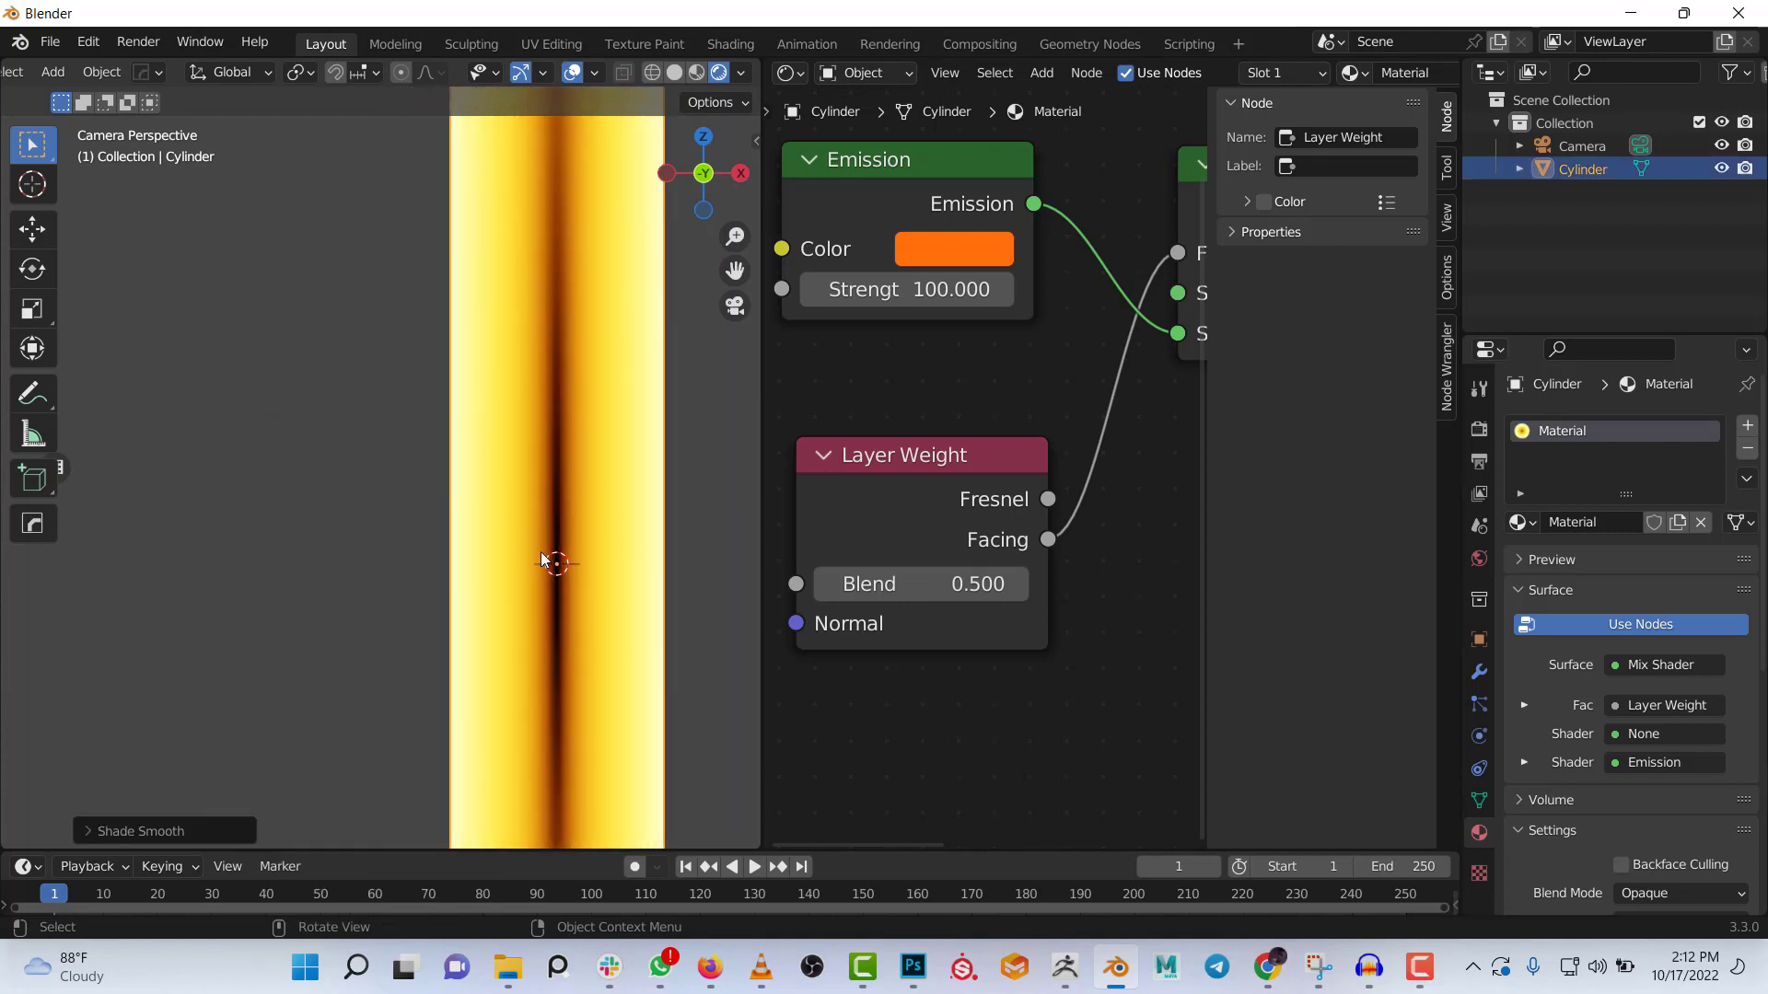
middle_click_drag(593, 528, 548, 571, "shift")
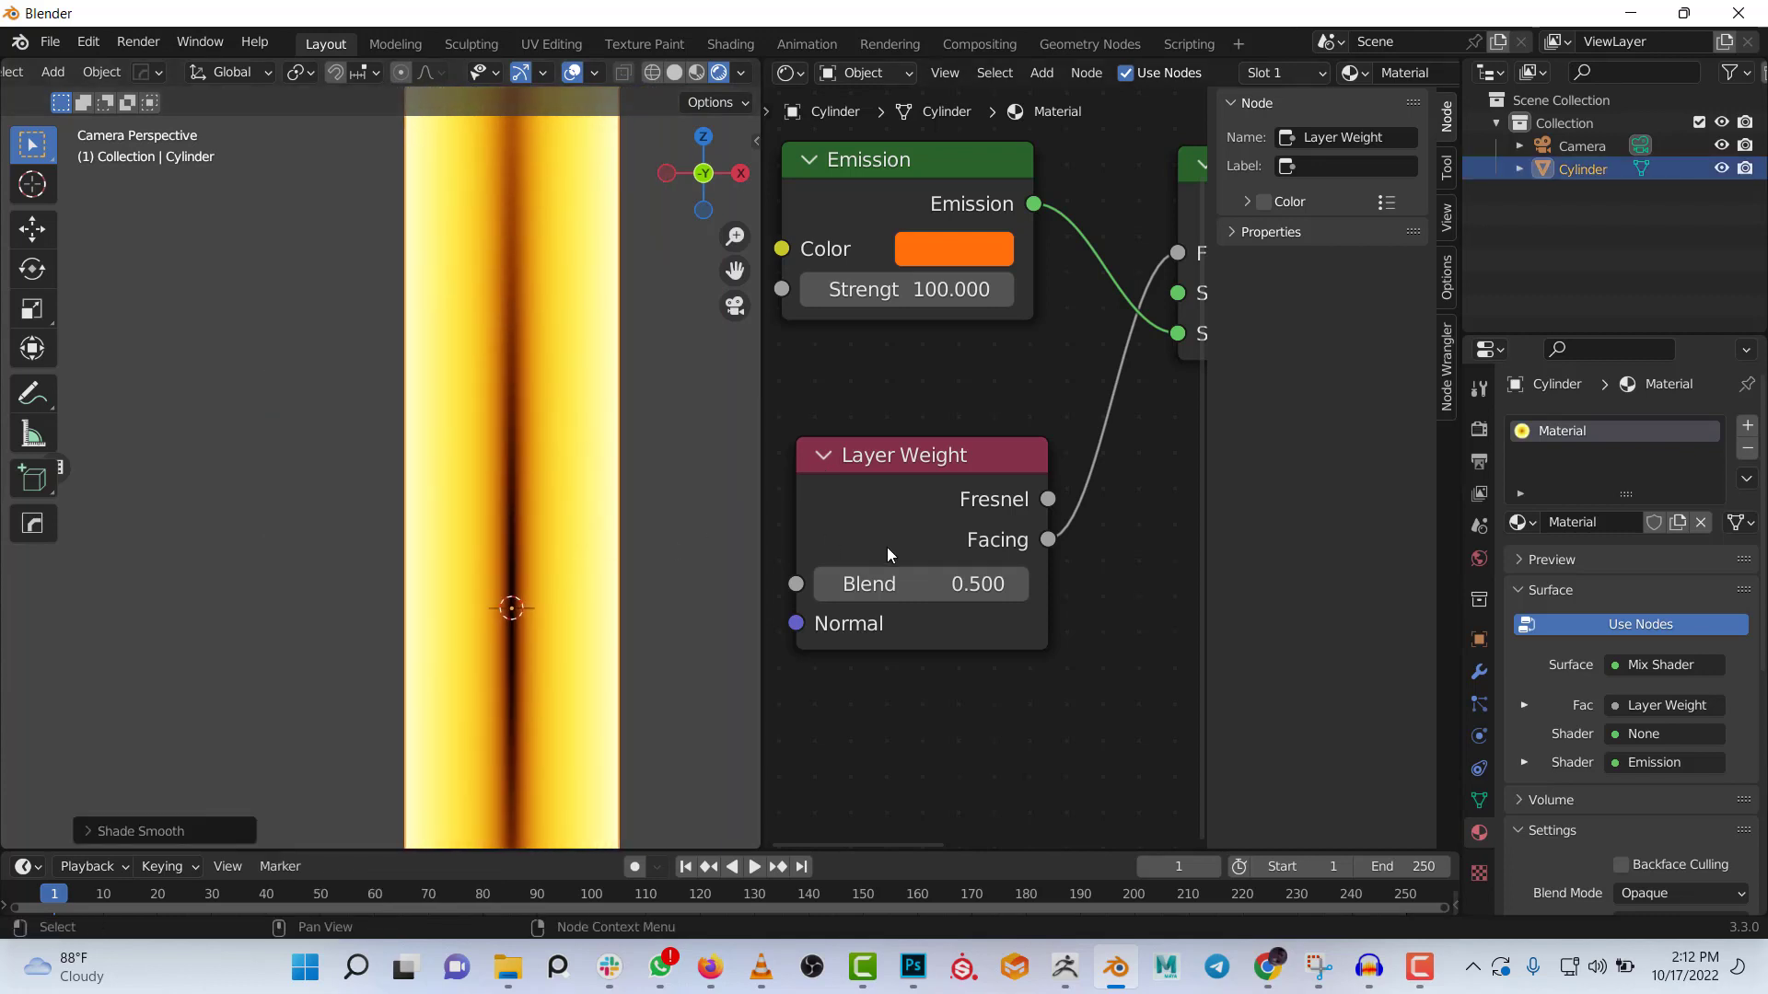
Connect the Layer Weight's Fresnel output to the Mix Shader's Fac in place of Facing and set Blend to 0.120
left_click(1050, 538)
left_click_drag(1050, 501, 1162, 256)
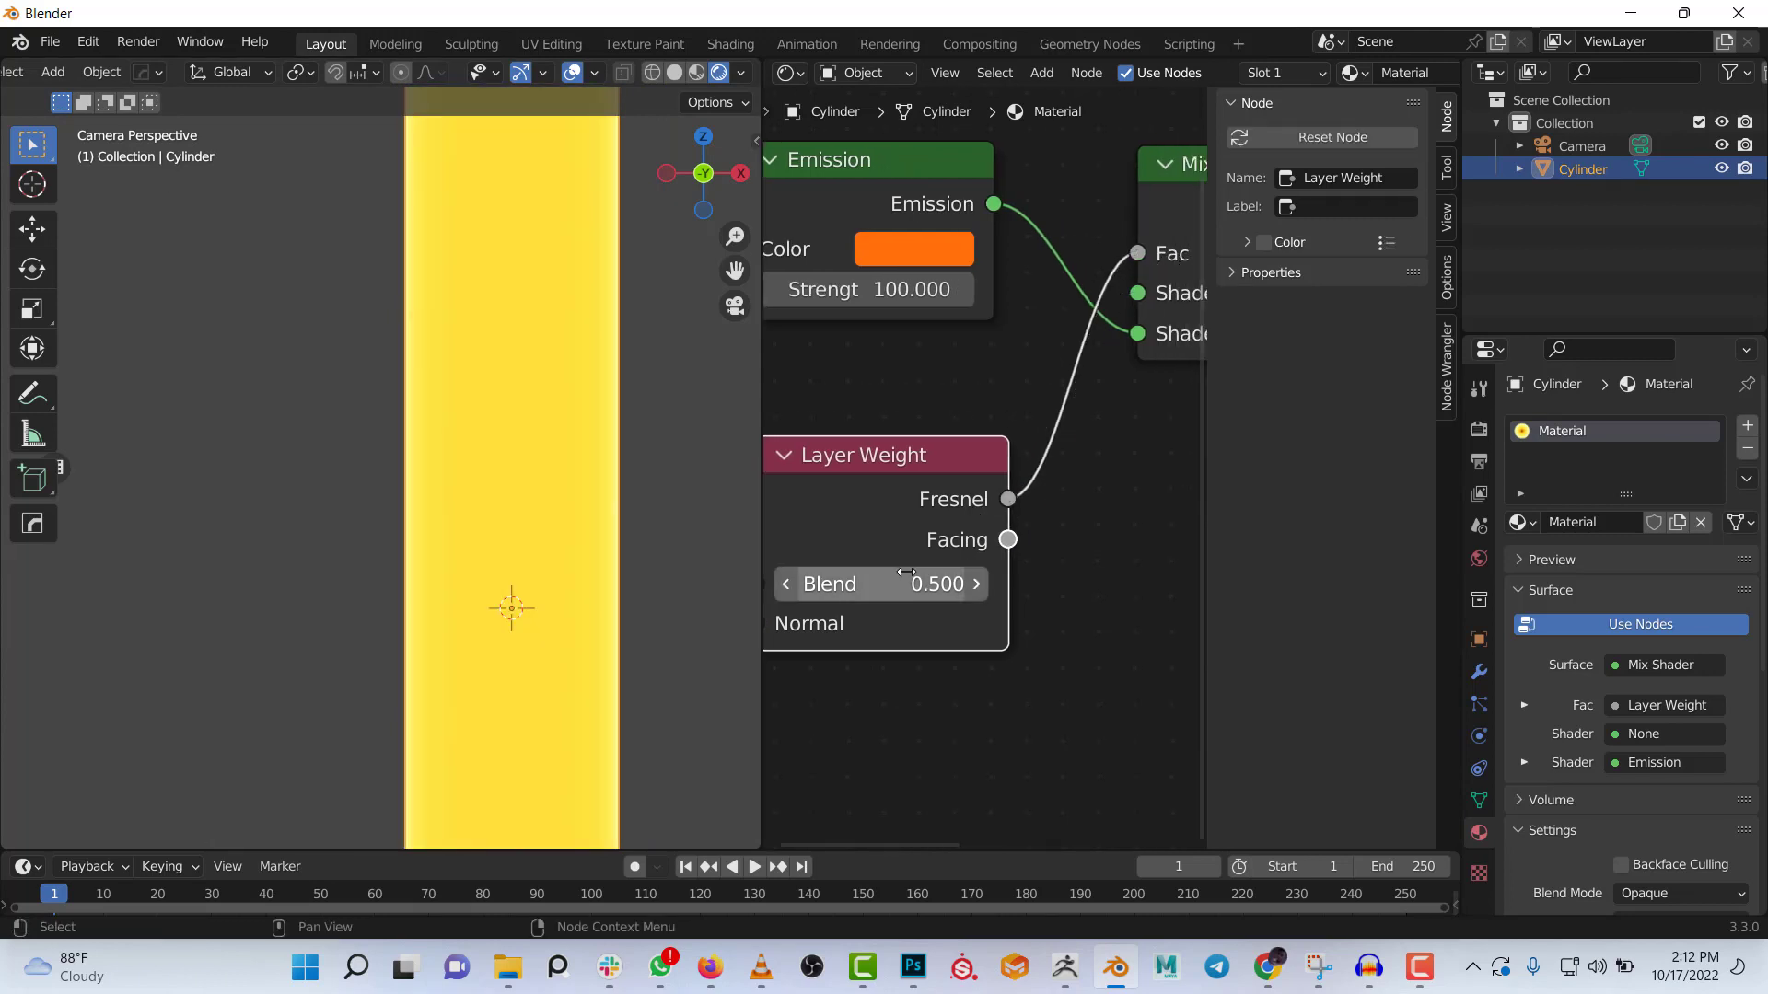
left_click_drag(907, 583, 732, 584, "shift")
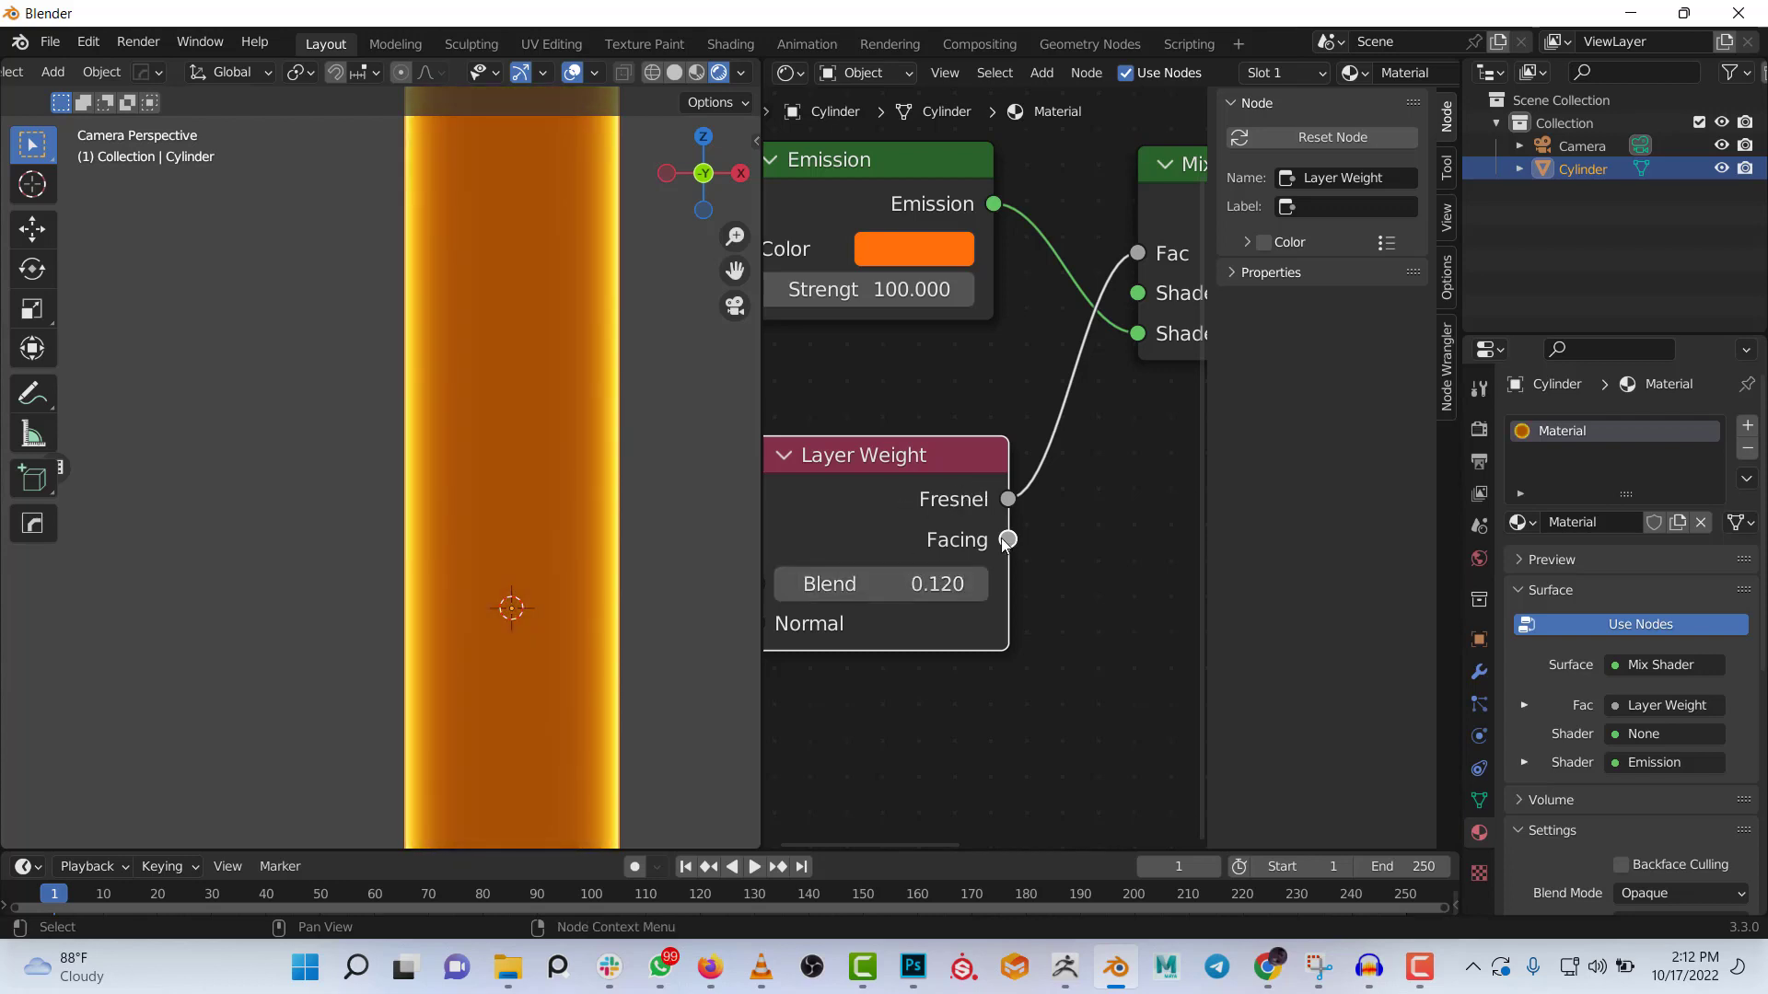
scroll(564, 541, "down", 7)
scroll(472, 550, "up", 10)
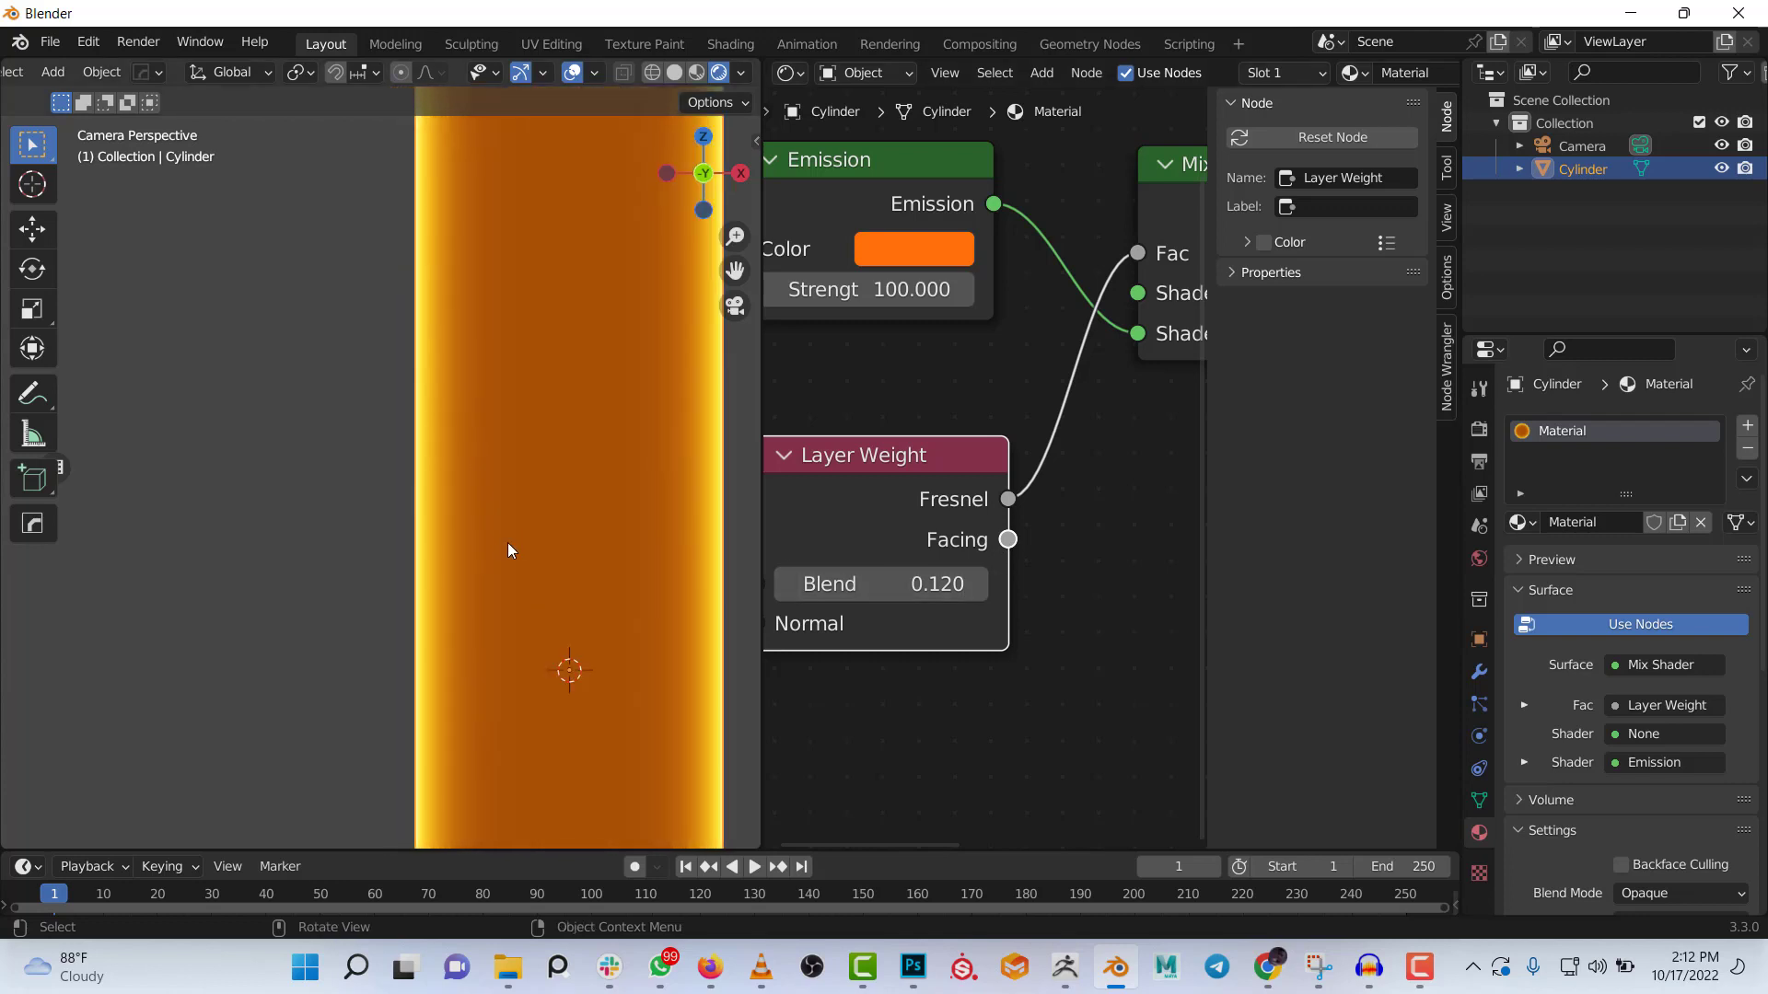
scroll(544, 541, "down", 4)
scroll(524, 525, "up", 3)
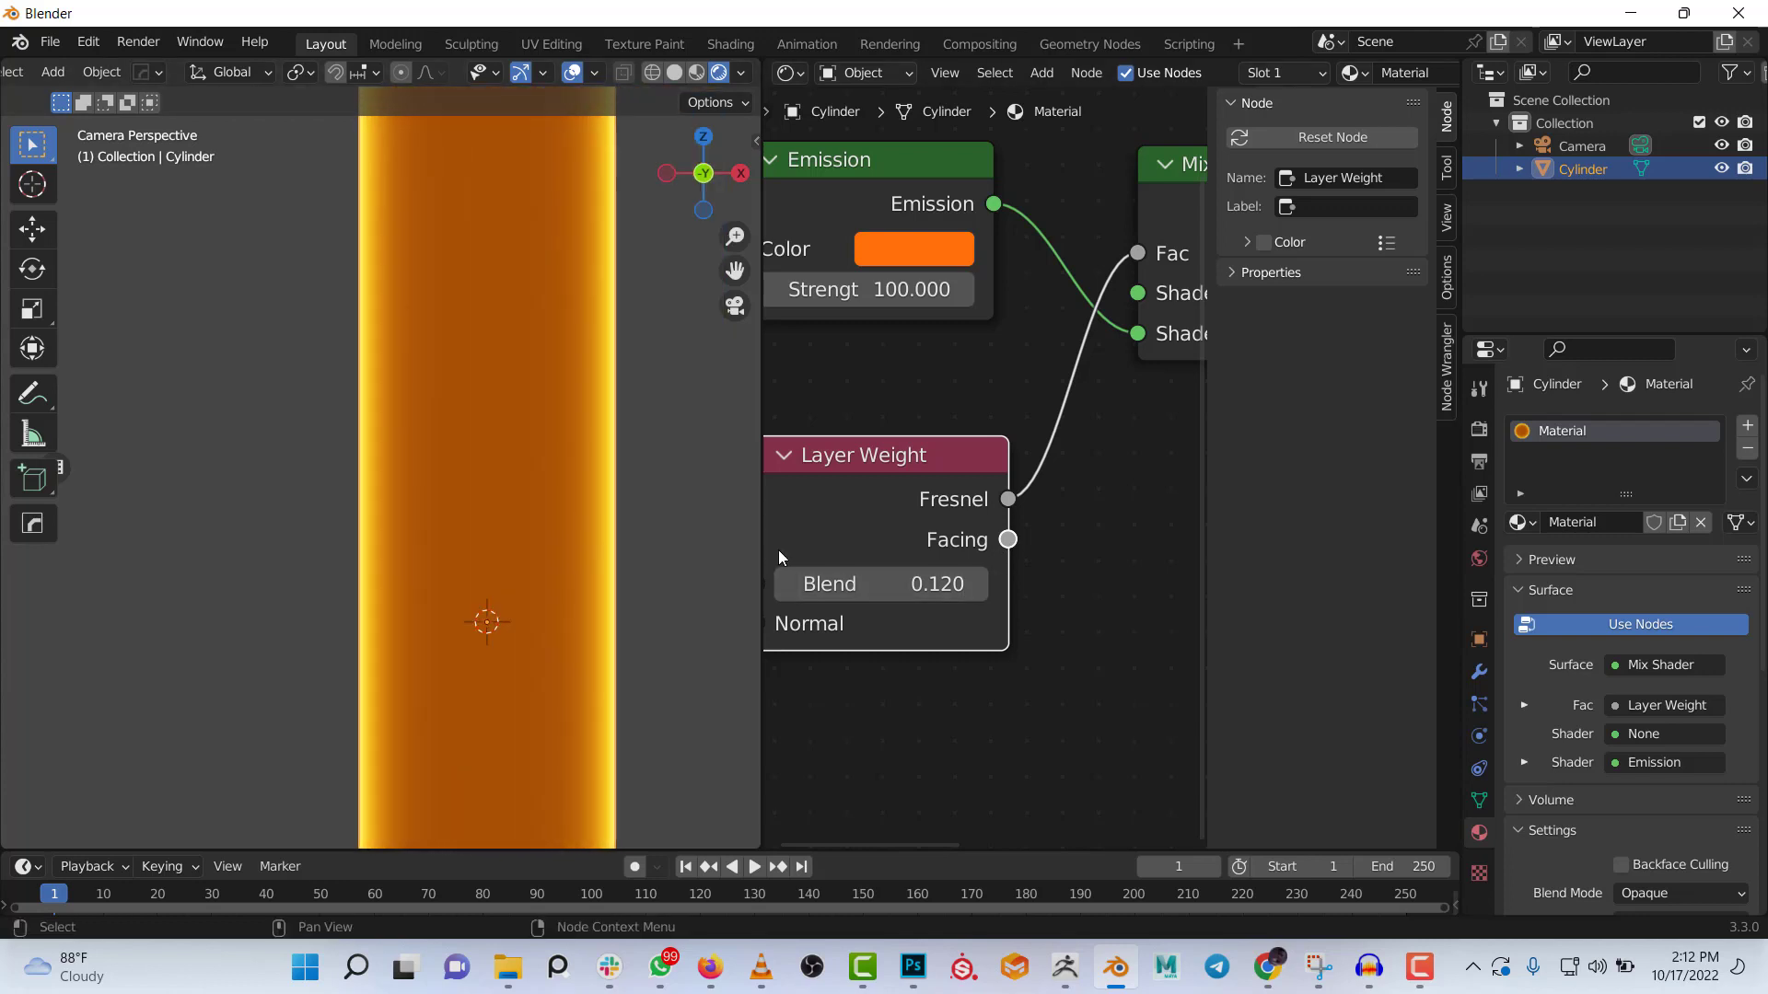
Set the Layer Weight's Blend to 0.230 and check the beam in the viewport
left_click_drag(882, 577, 922, 577)
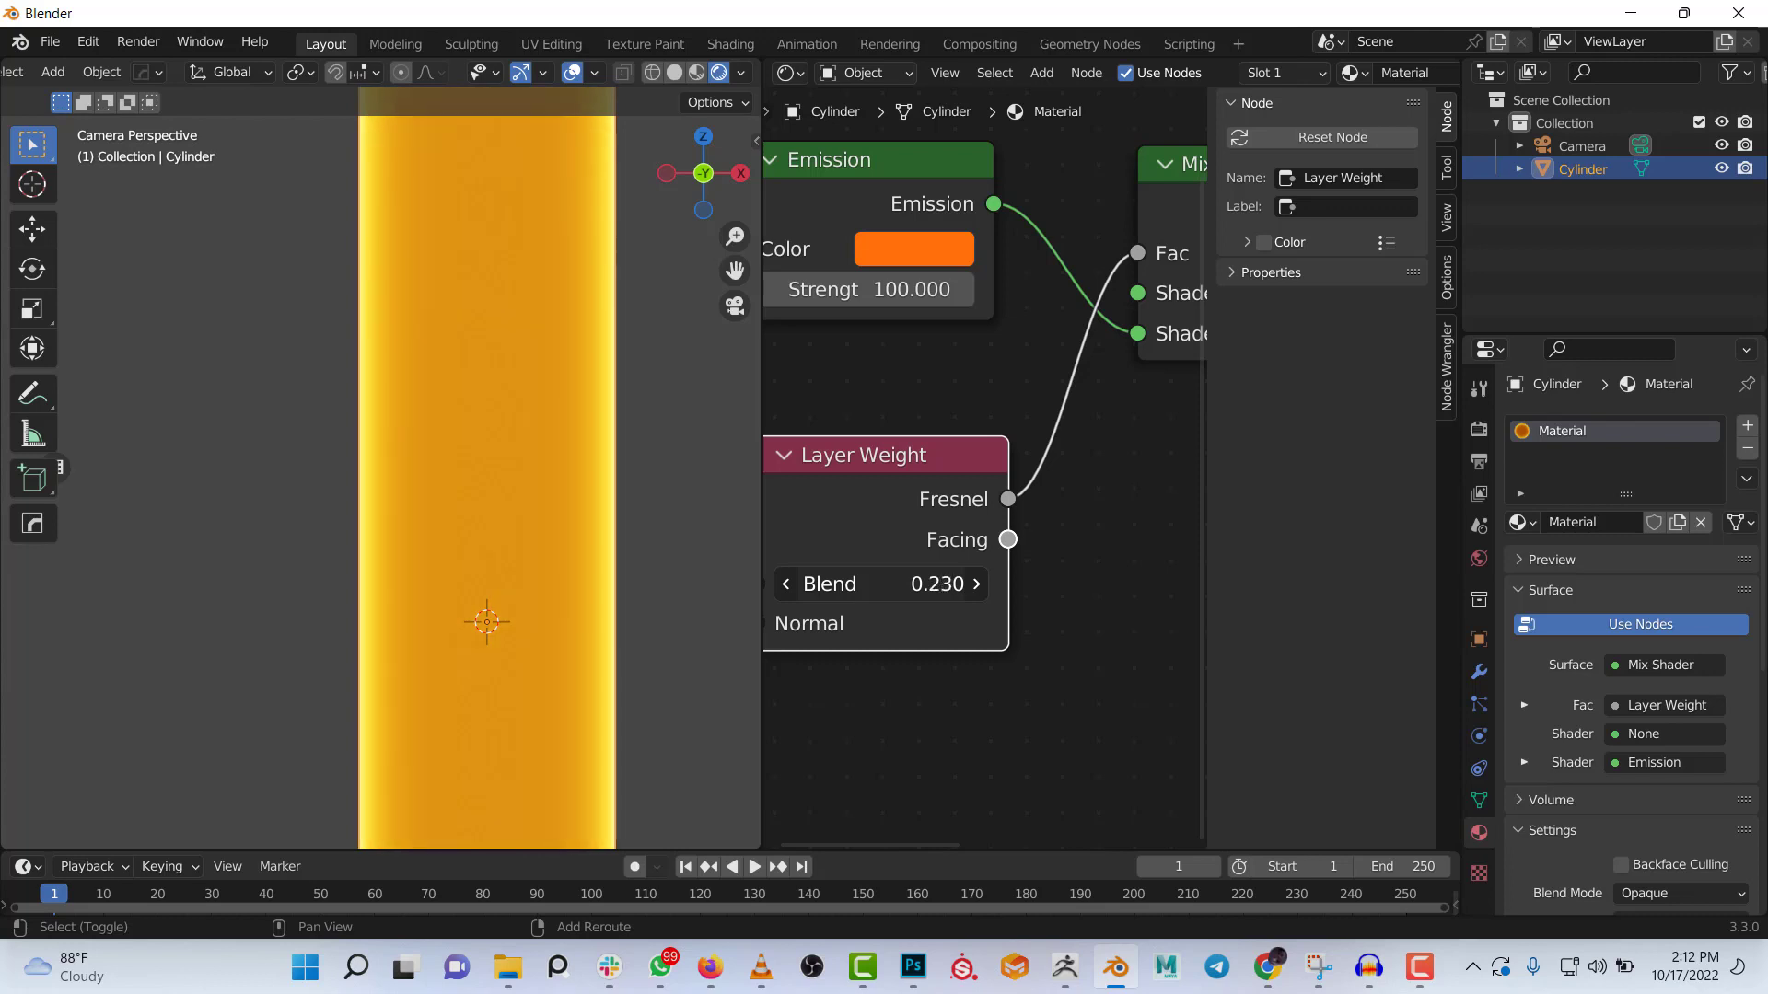
scroll(395, 508, "down", 5)
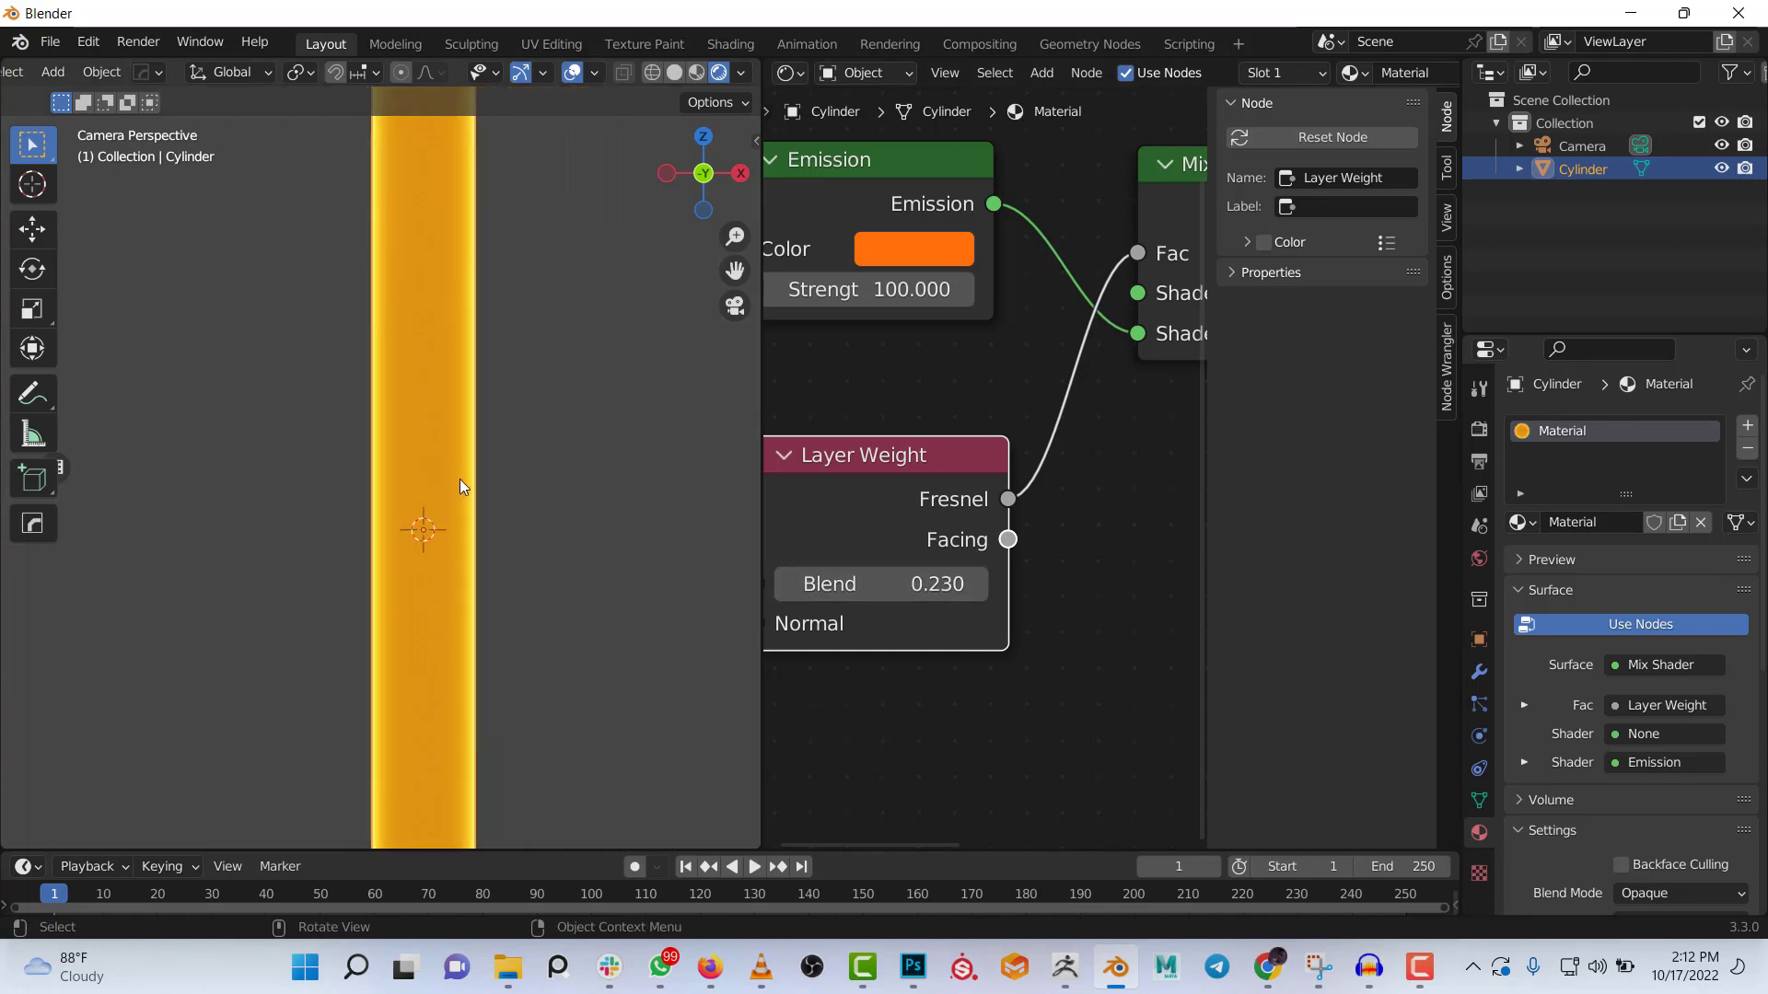
scroll(567, 432, "up", 4)
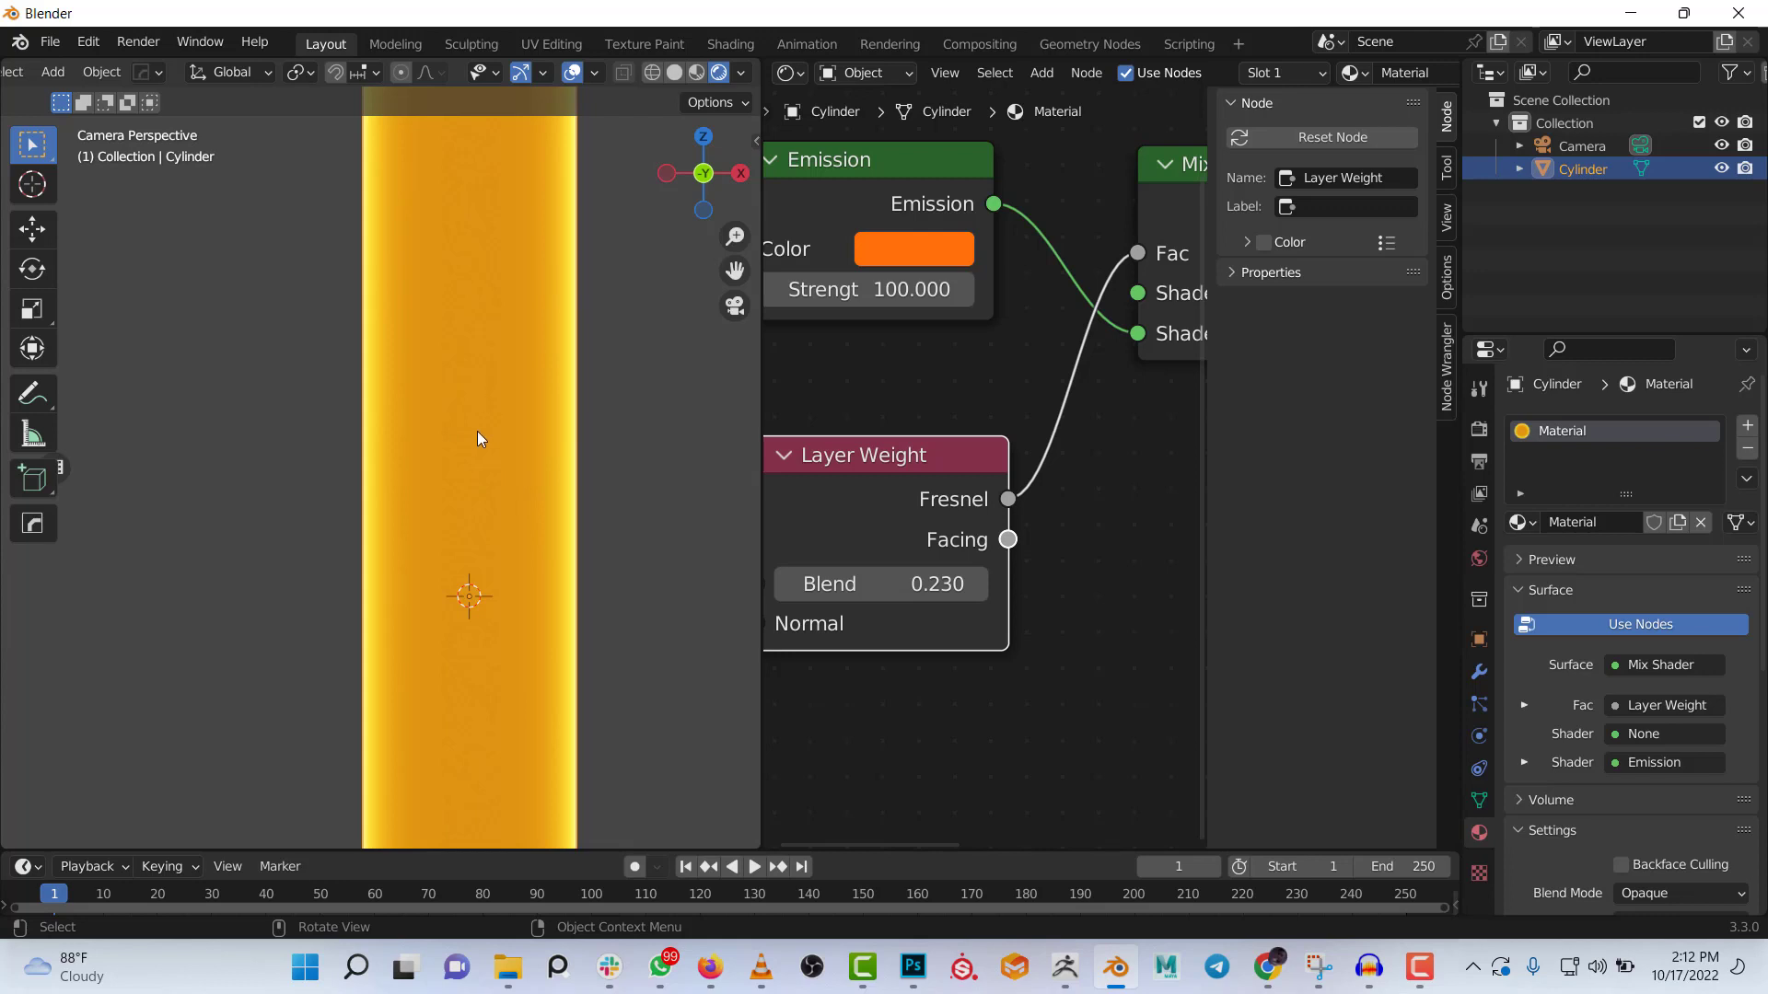
scroll(477, 431, "down", 5)
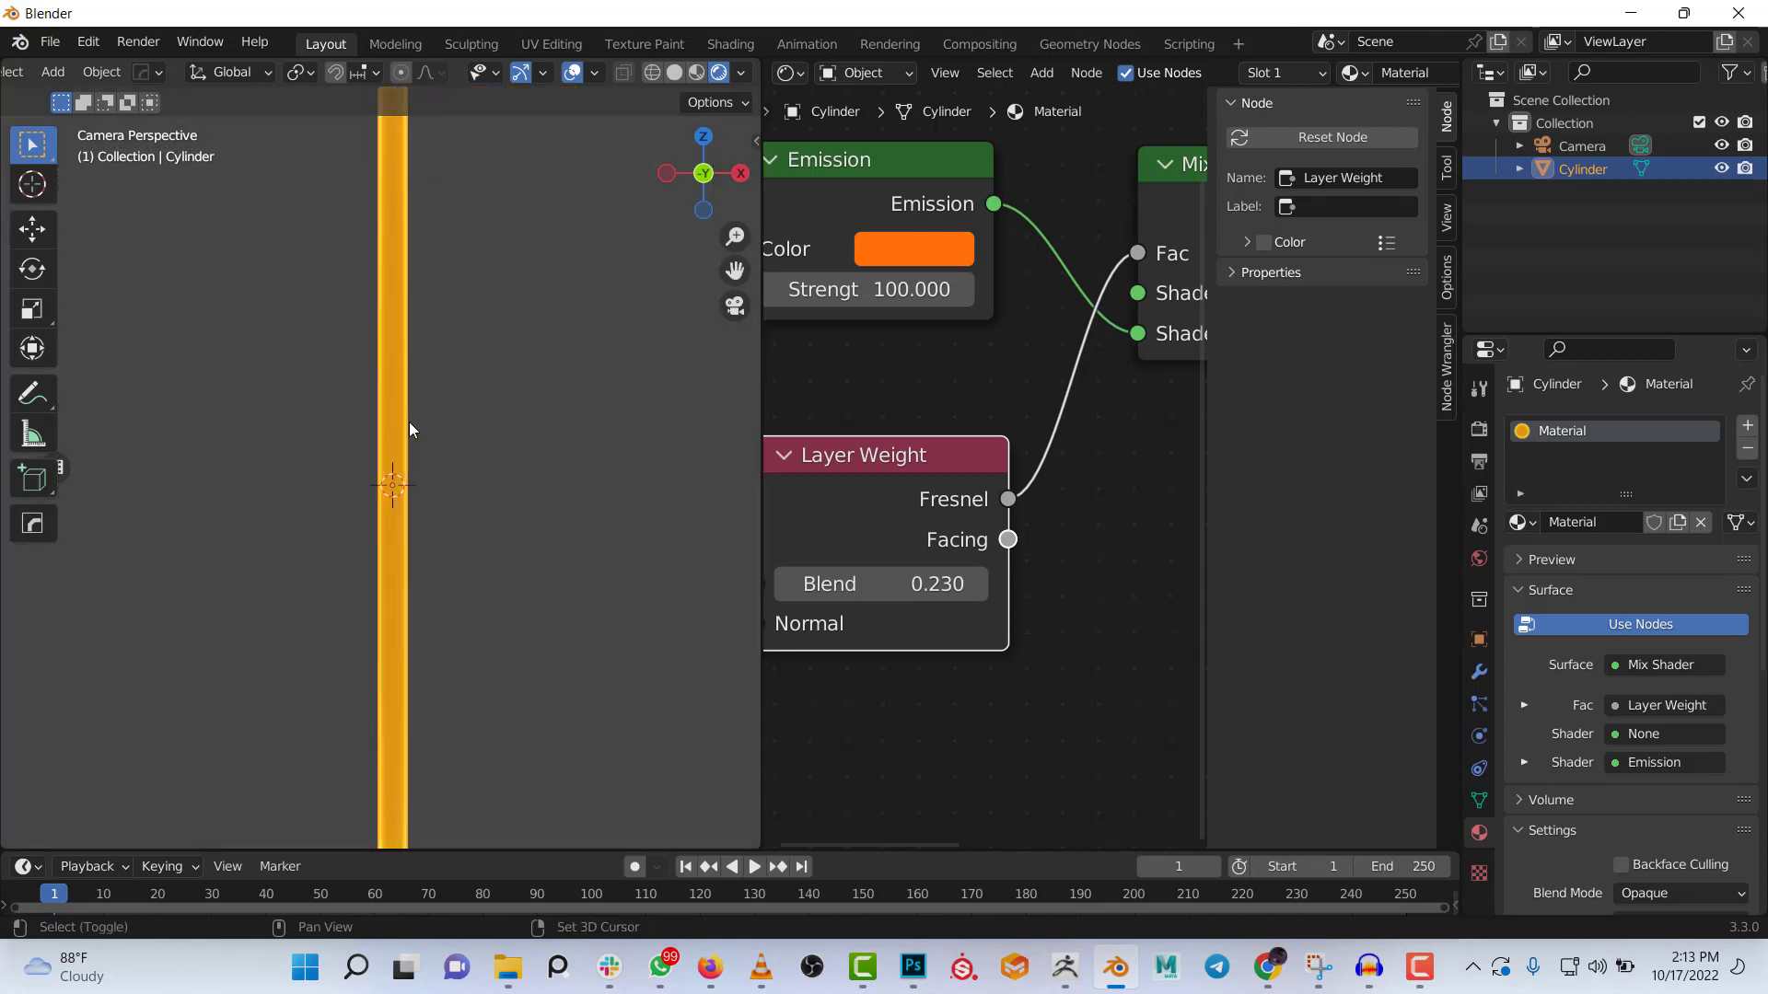
middle_click_drag(409, 422, 467, 389, "shift")
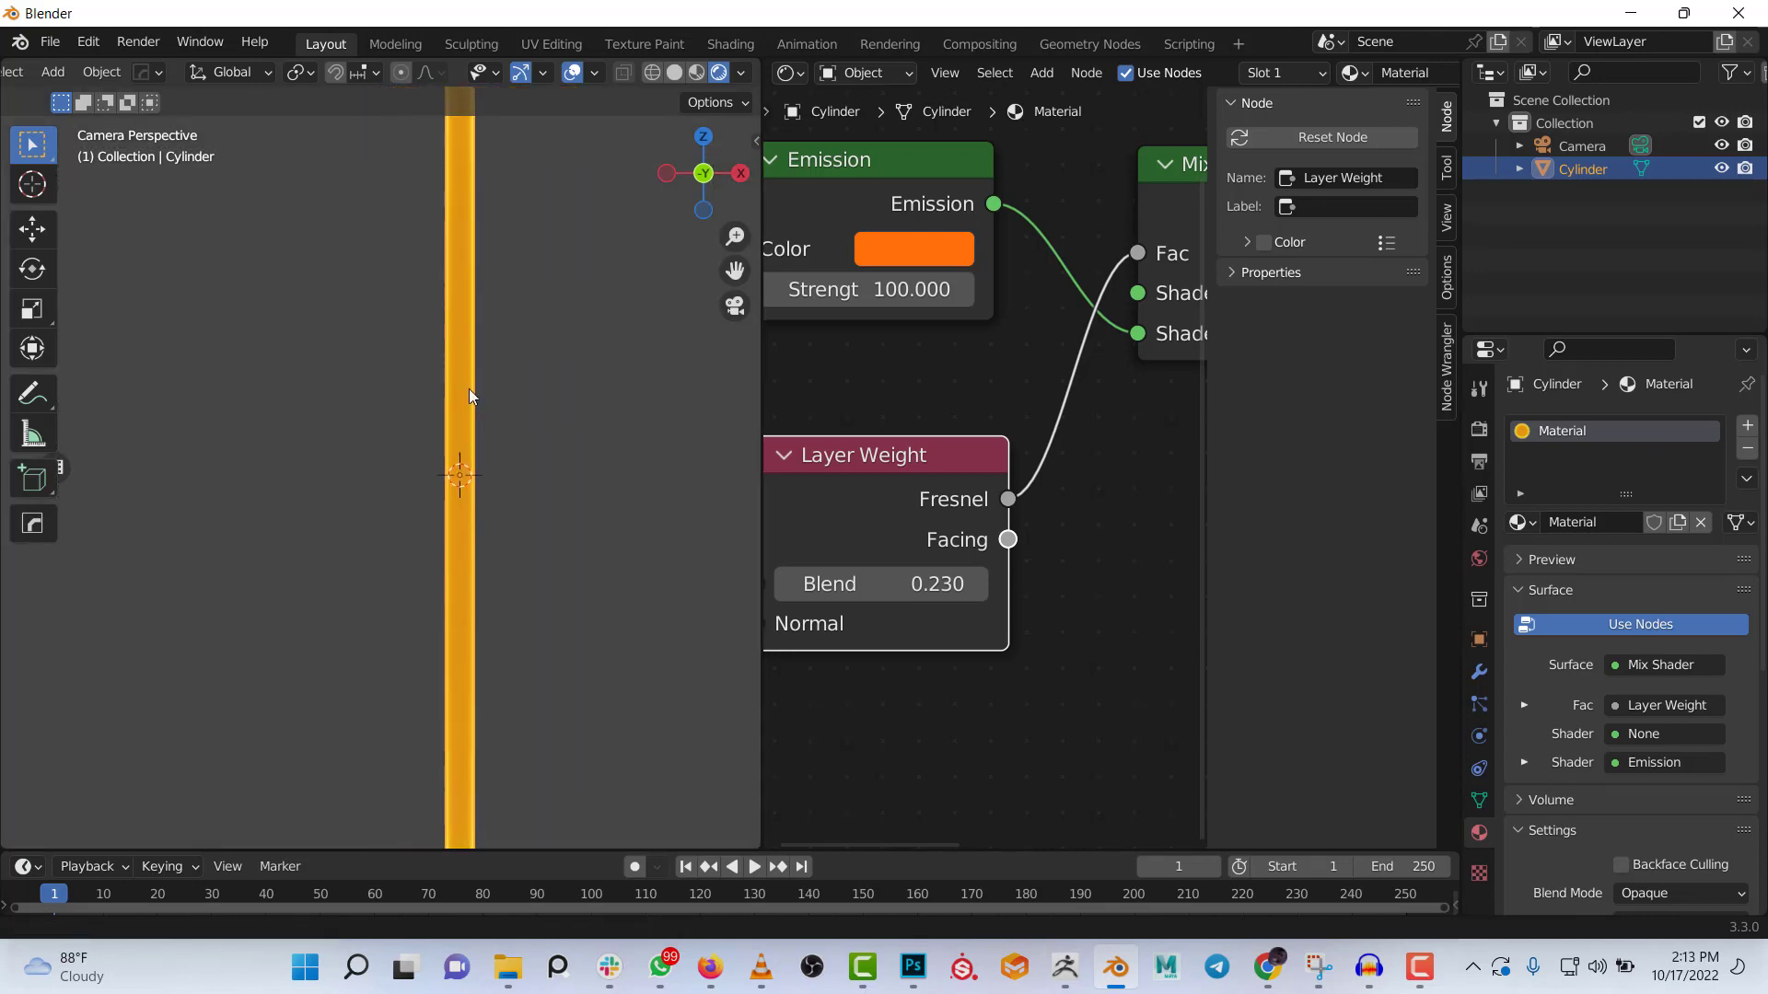
scroll(466, 379, "down", 3)
Deselect everything, render the current frame, inspect the beam's edges up close and close the render window
key("alt+a")
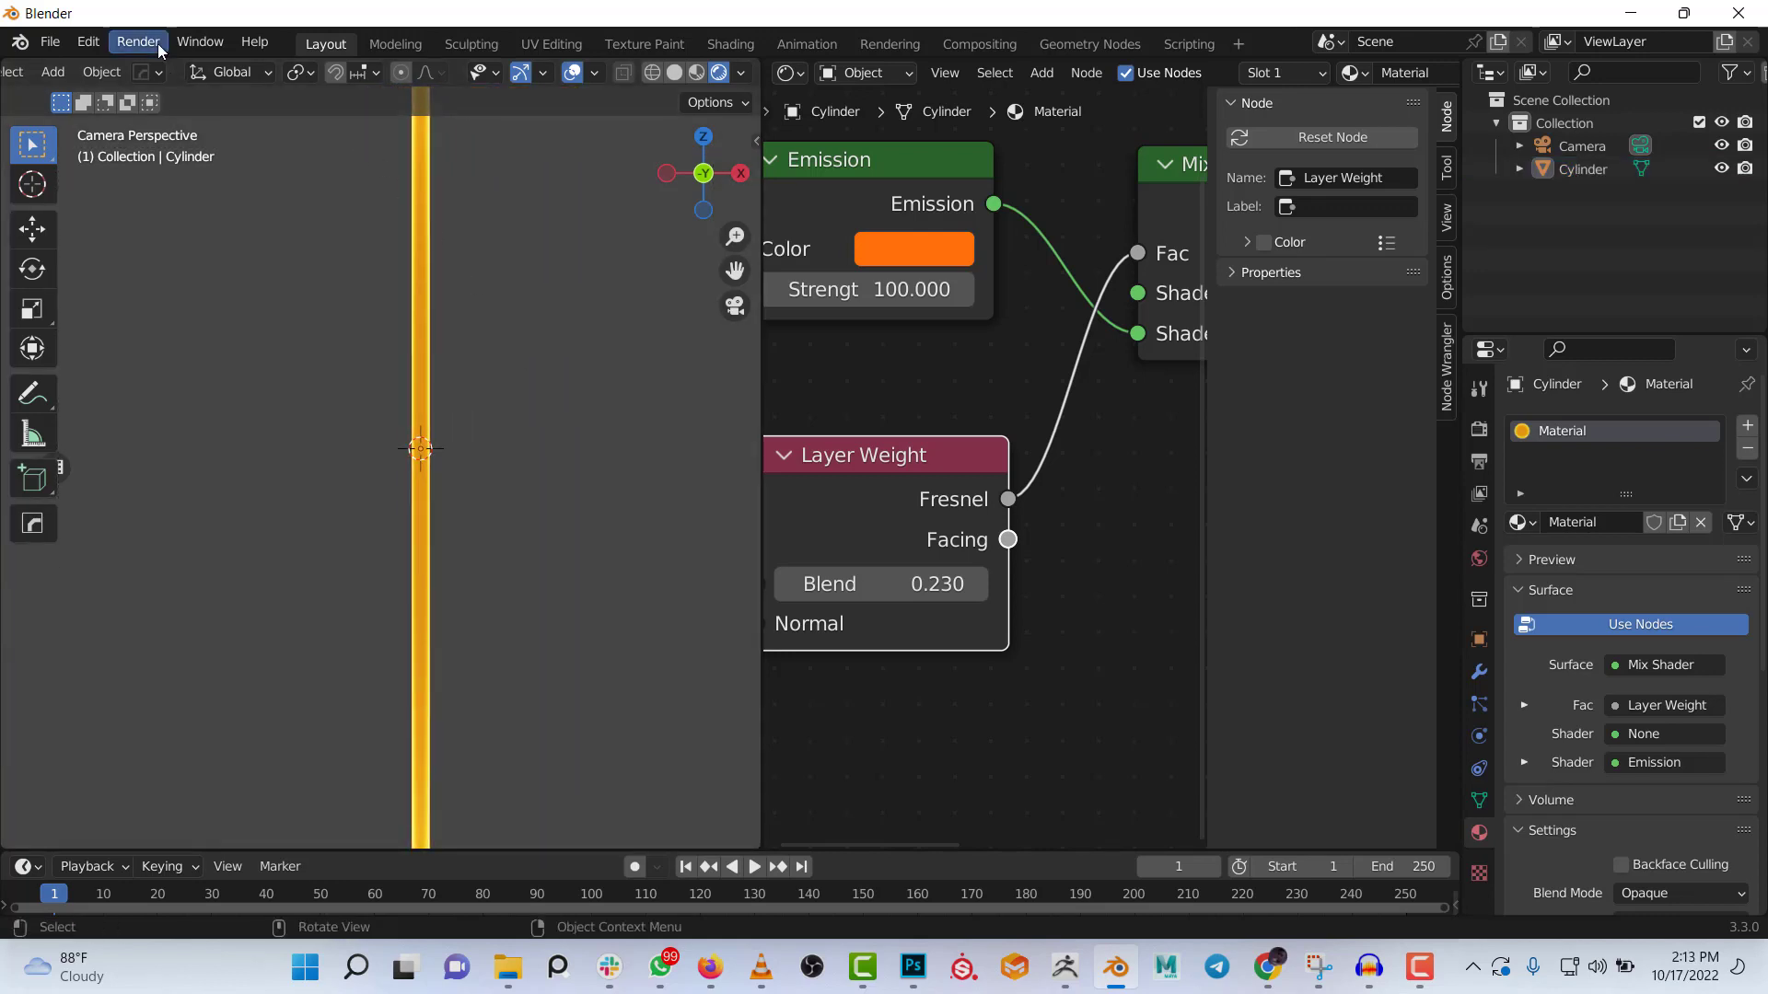
left_click(158, 43)
left_click(159, 61)
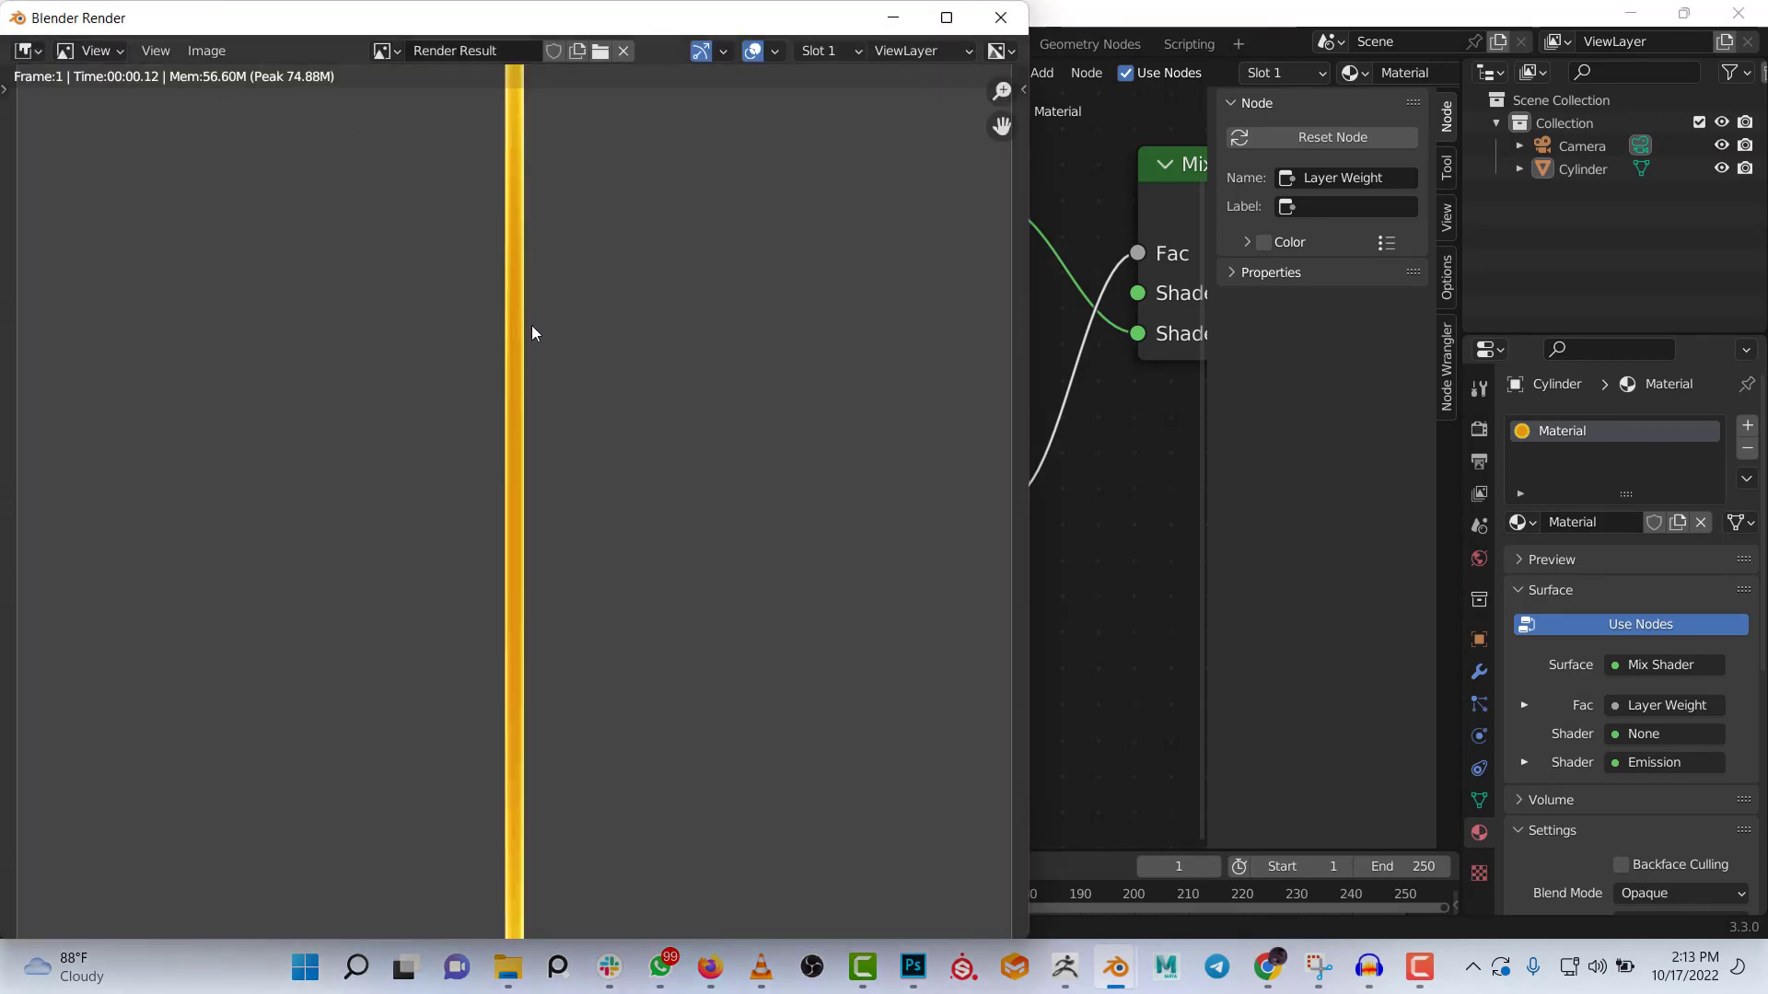
scroll(534, 369, "down", 3)
scroll(537, 416, "up", 20)
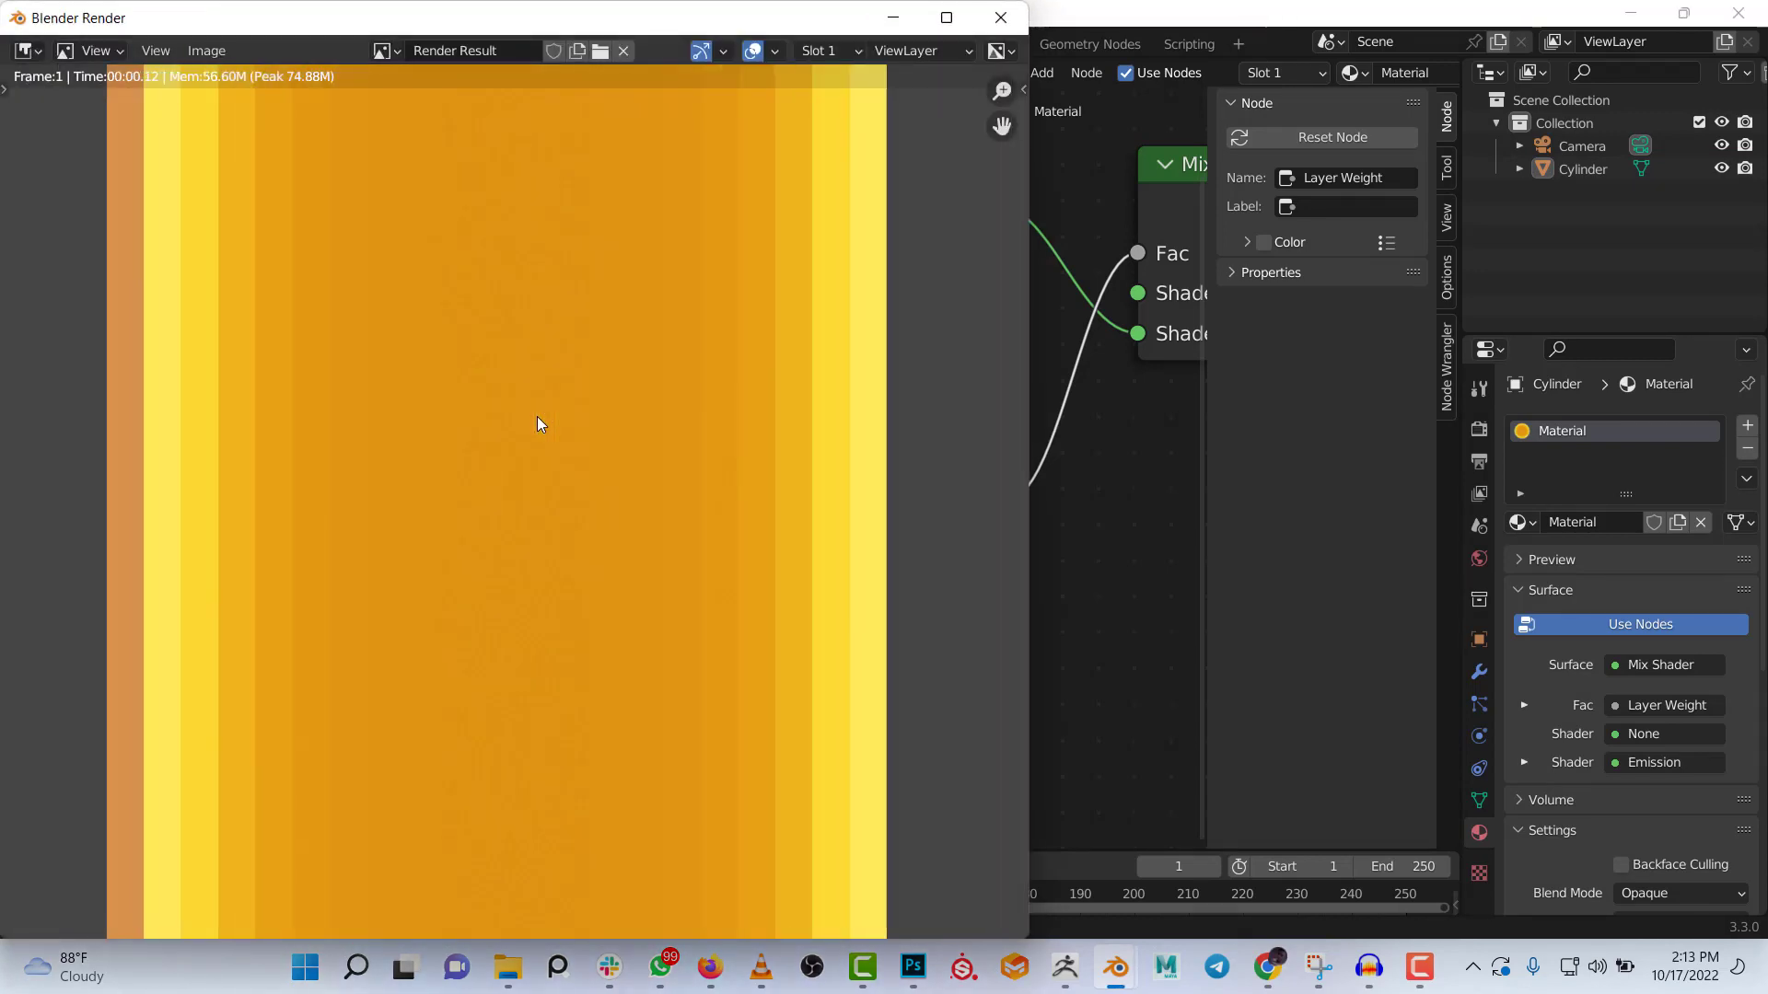
scroll(560, 407, "down", 2)
key("Escape")
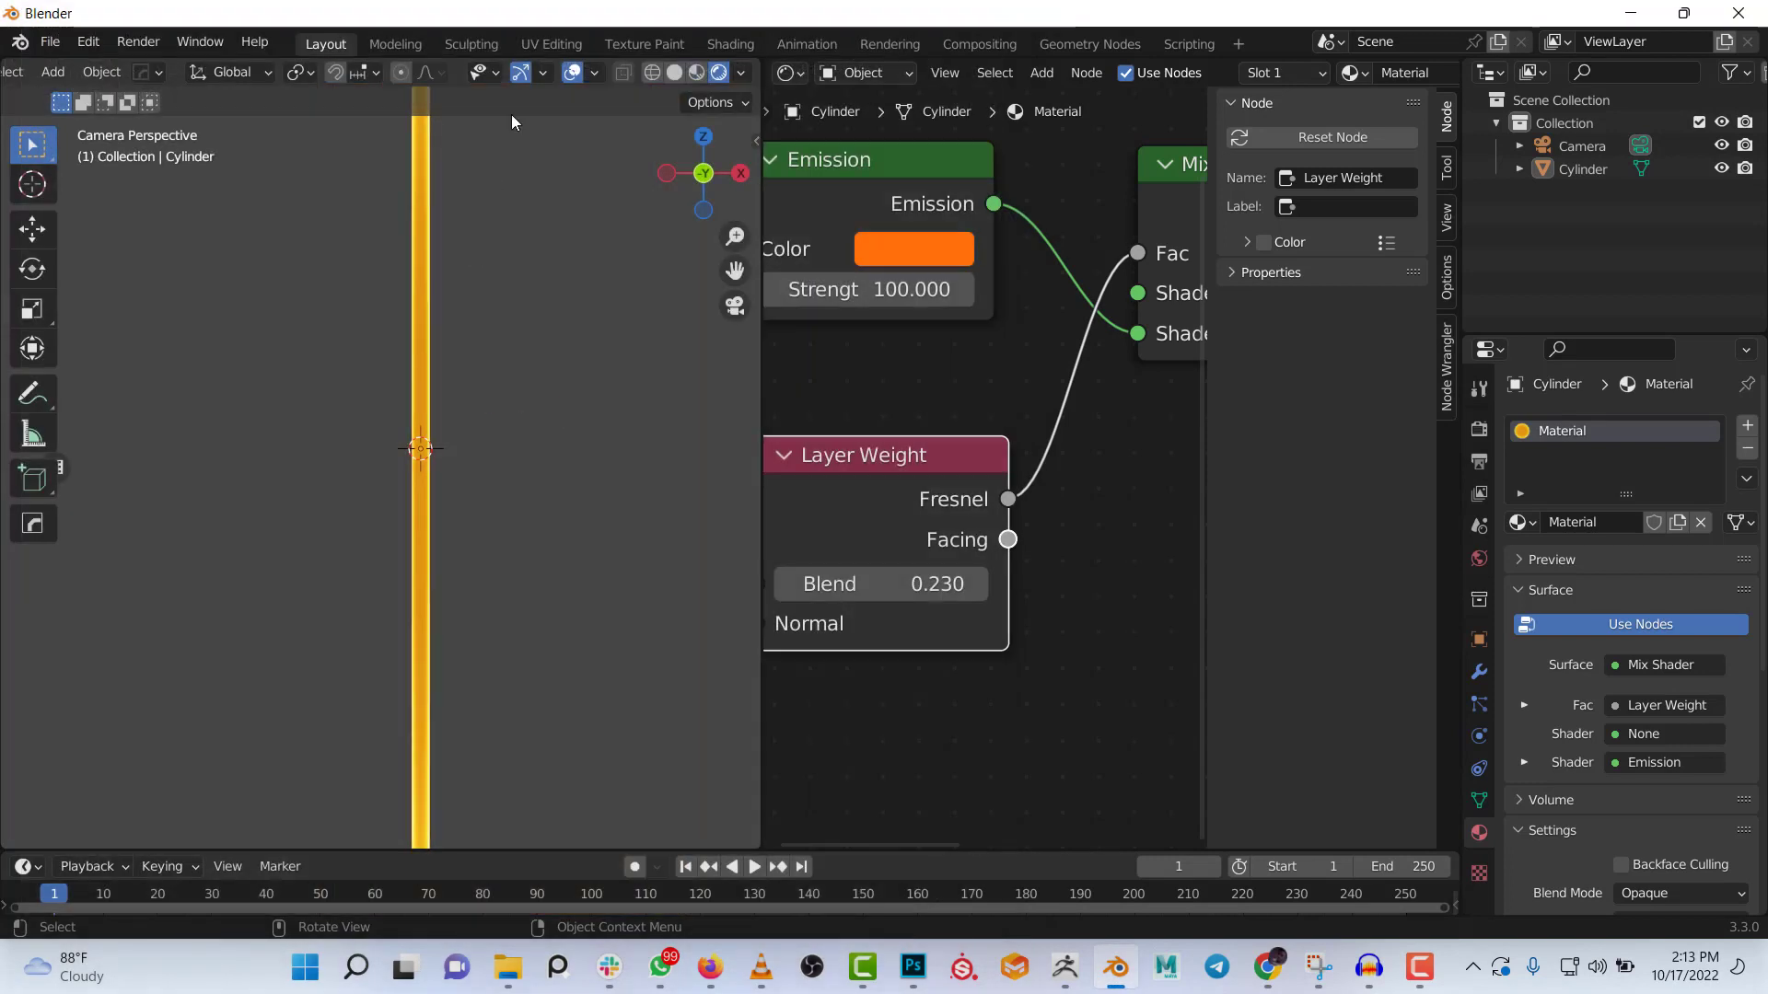
Switch to the Compositing workspace, enable Use Nodes and move the Composite node away from Render Layers
left_click(980, 44)
left_click(255, 72)
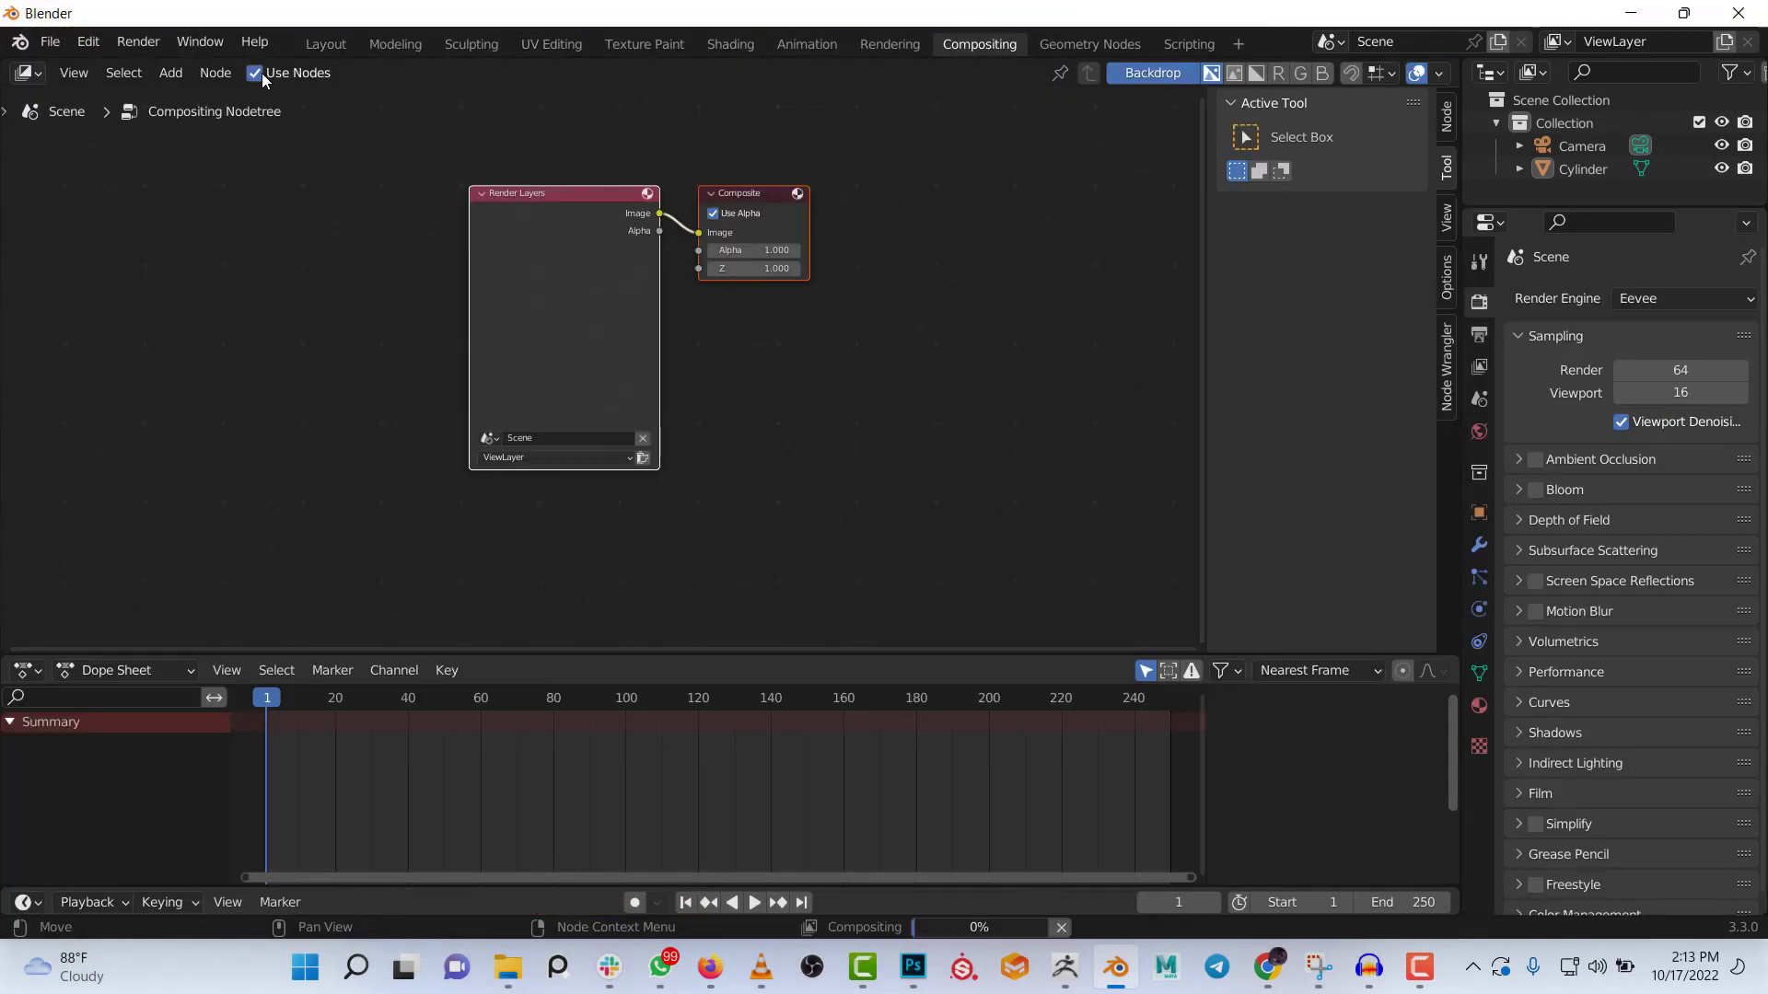
left_click_drag(767, 195, 984, 257)
scroll(797, 368, "up", 2)
Add a Viewer output node and place it below the Composite node
key("shift+a")
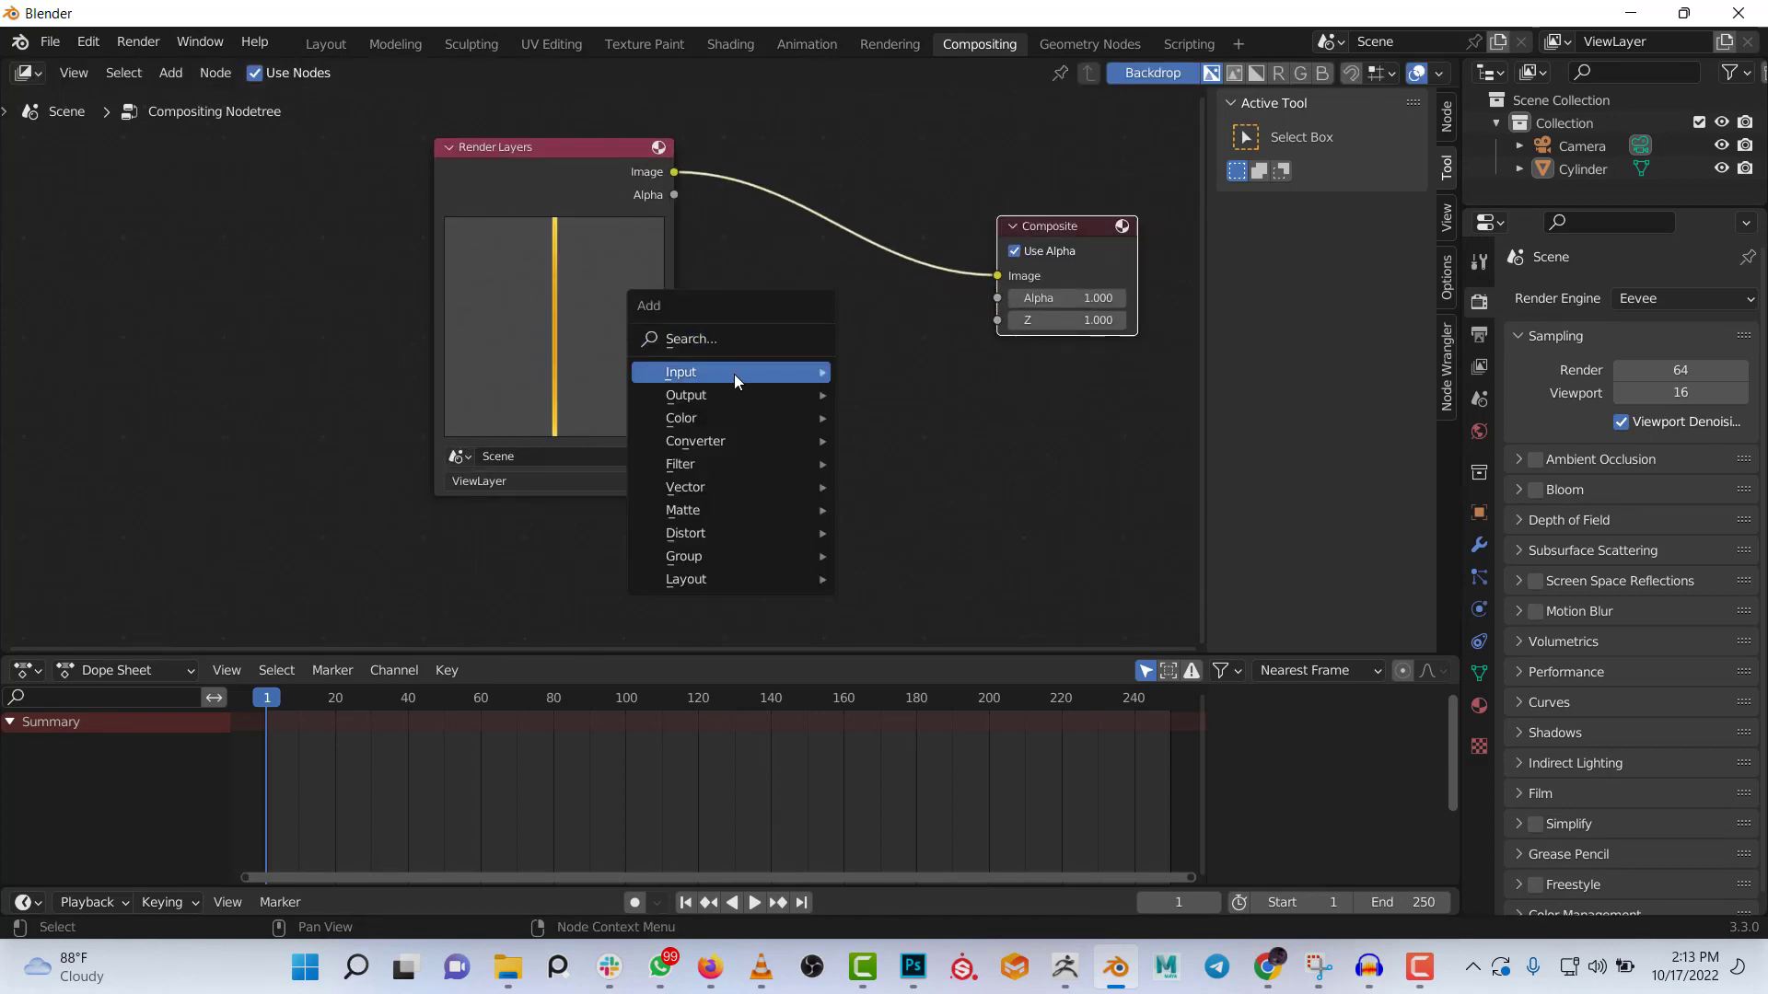
mouse_move(726, 395)
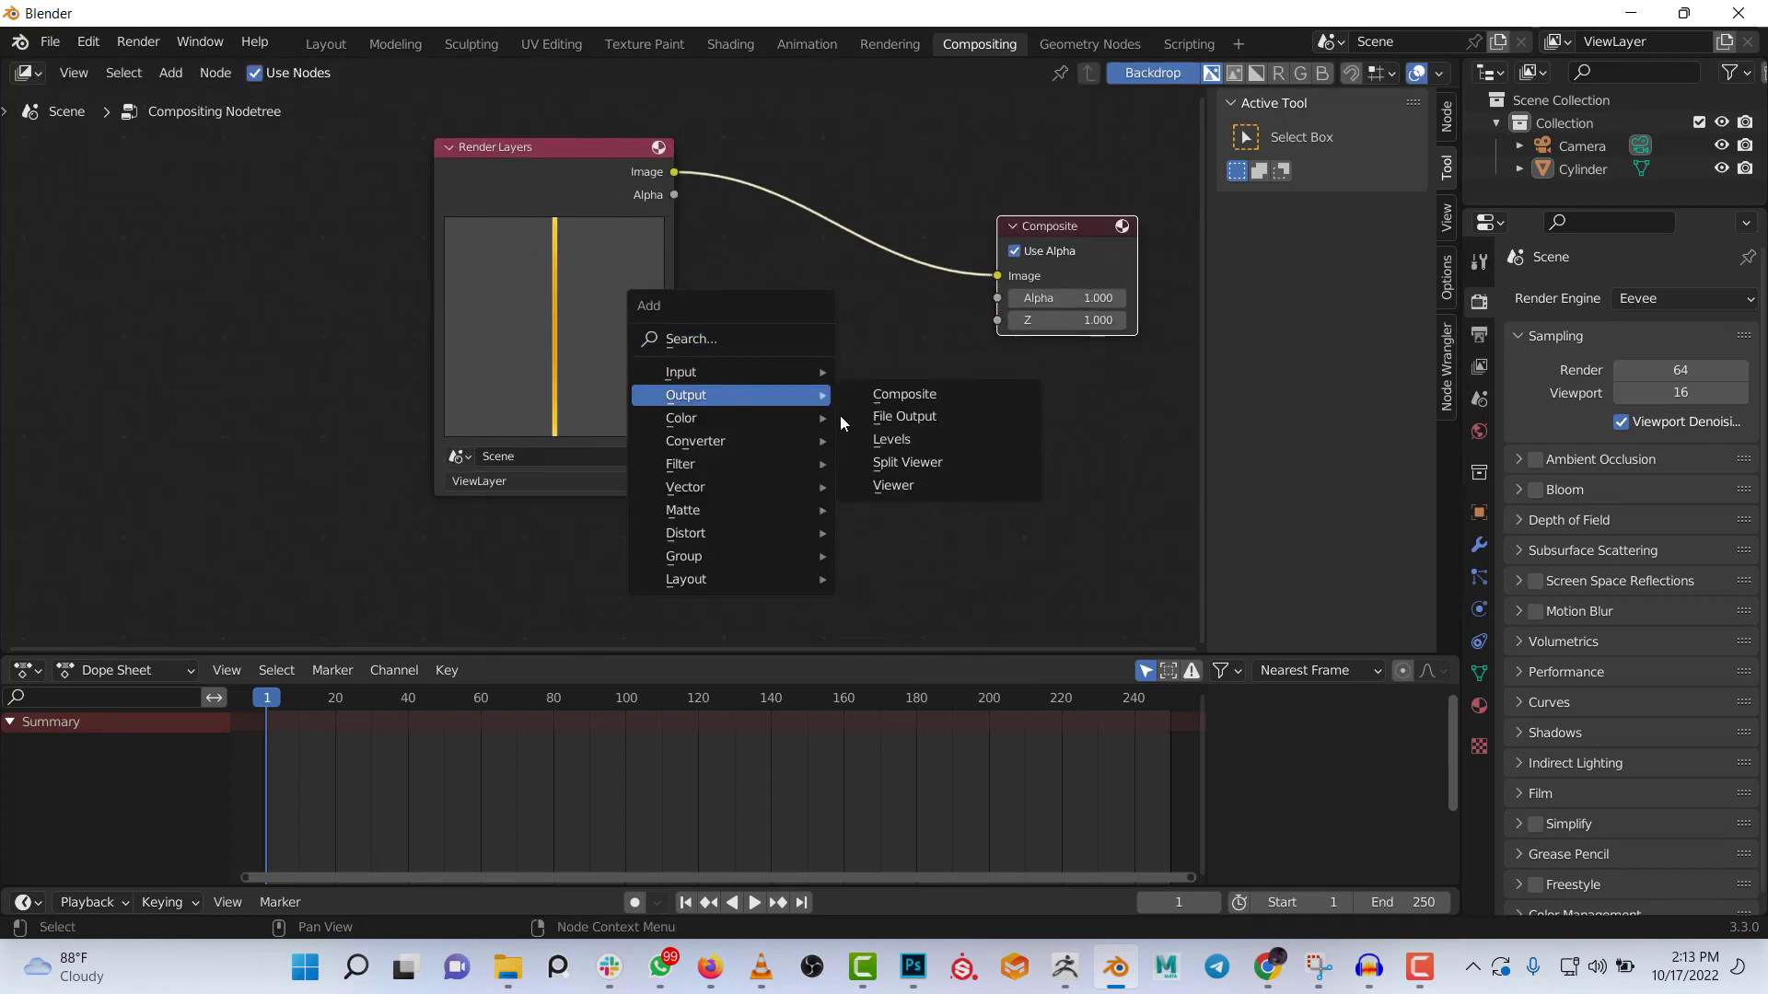
left_click(906, 486)
left_click(1013, 394)
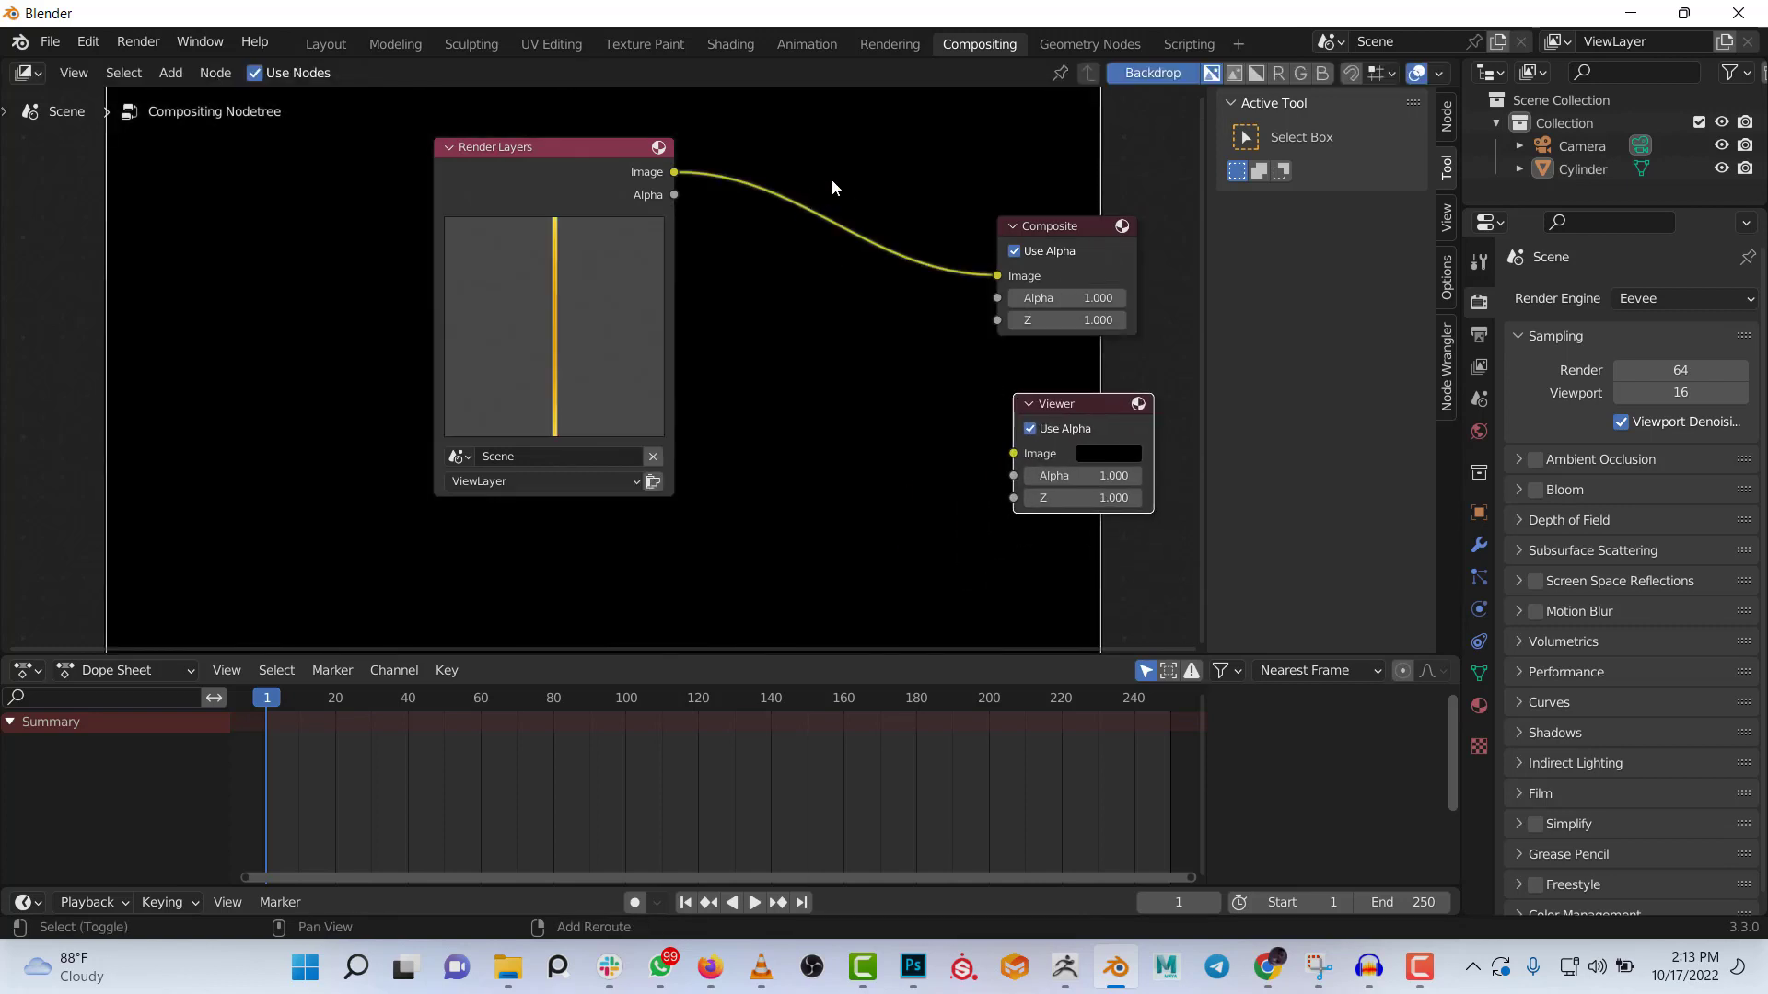
Insert a reroute on the Render Layers image link and connect it to the Viewer's Image input
right_click_drag(831, 179, 834, 274, "shift")
key("ctrl+z")
right_click_drag(859, 189, 857, 269, "shift")
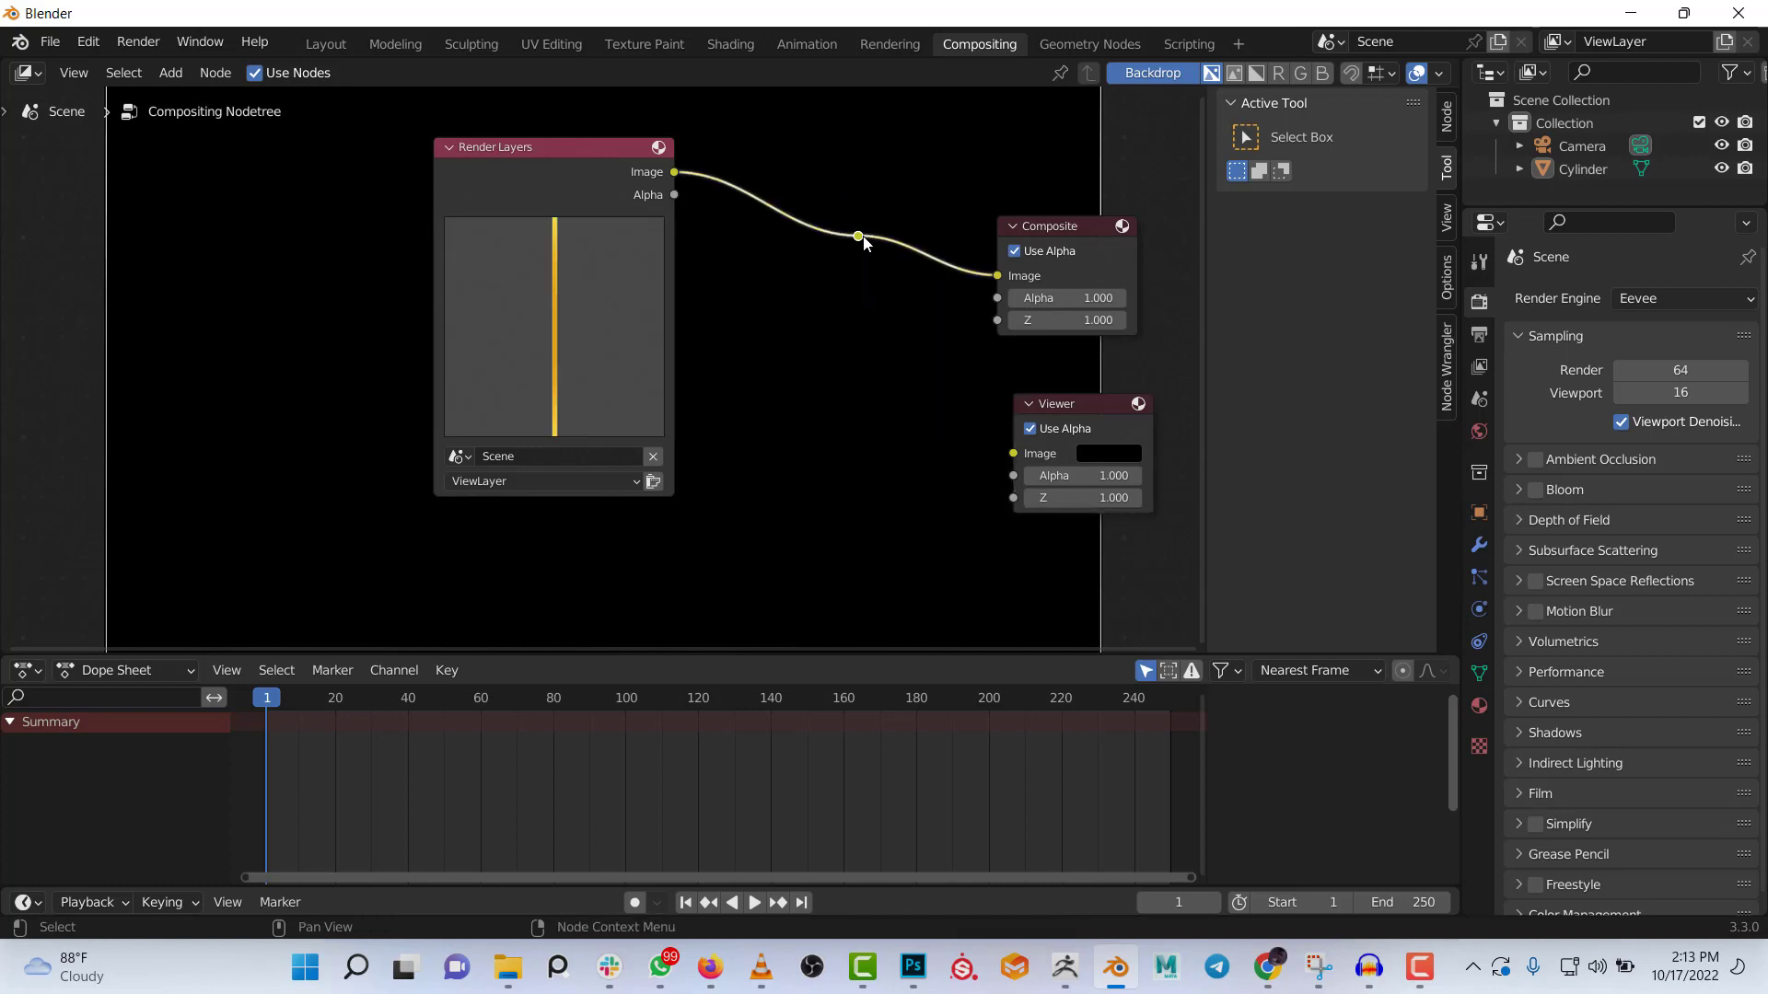
left_click_drag(858, 236, 1012, 453)
scroll(660, 262, "down", 2)
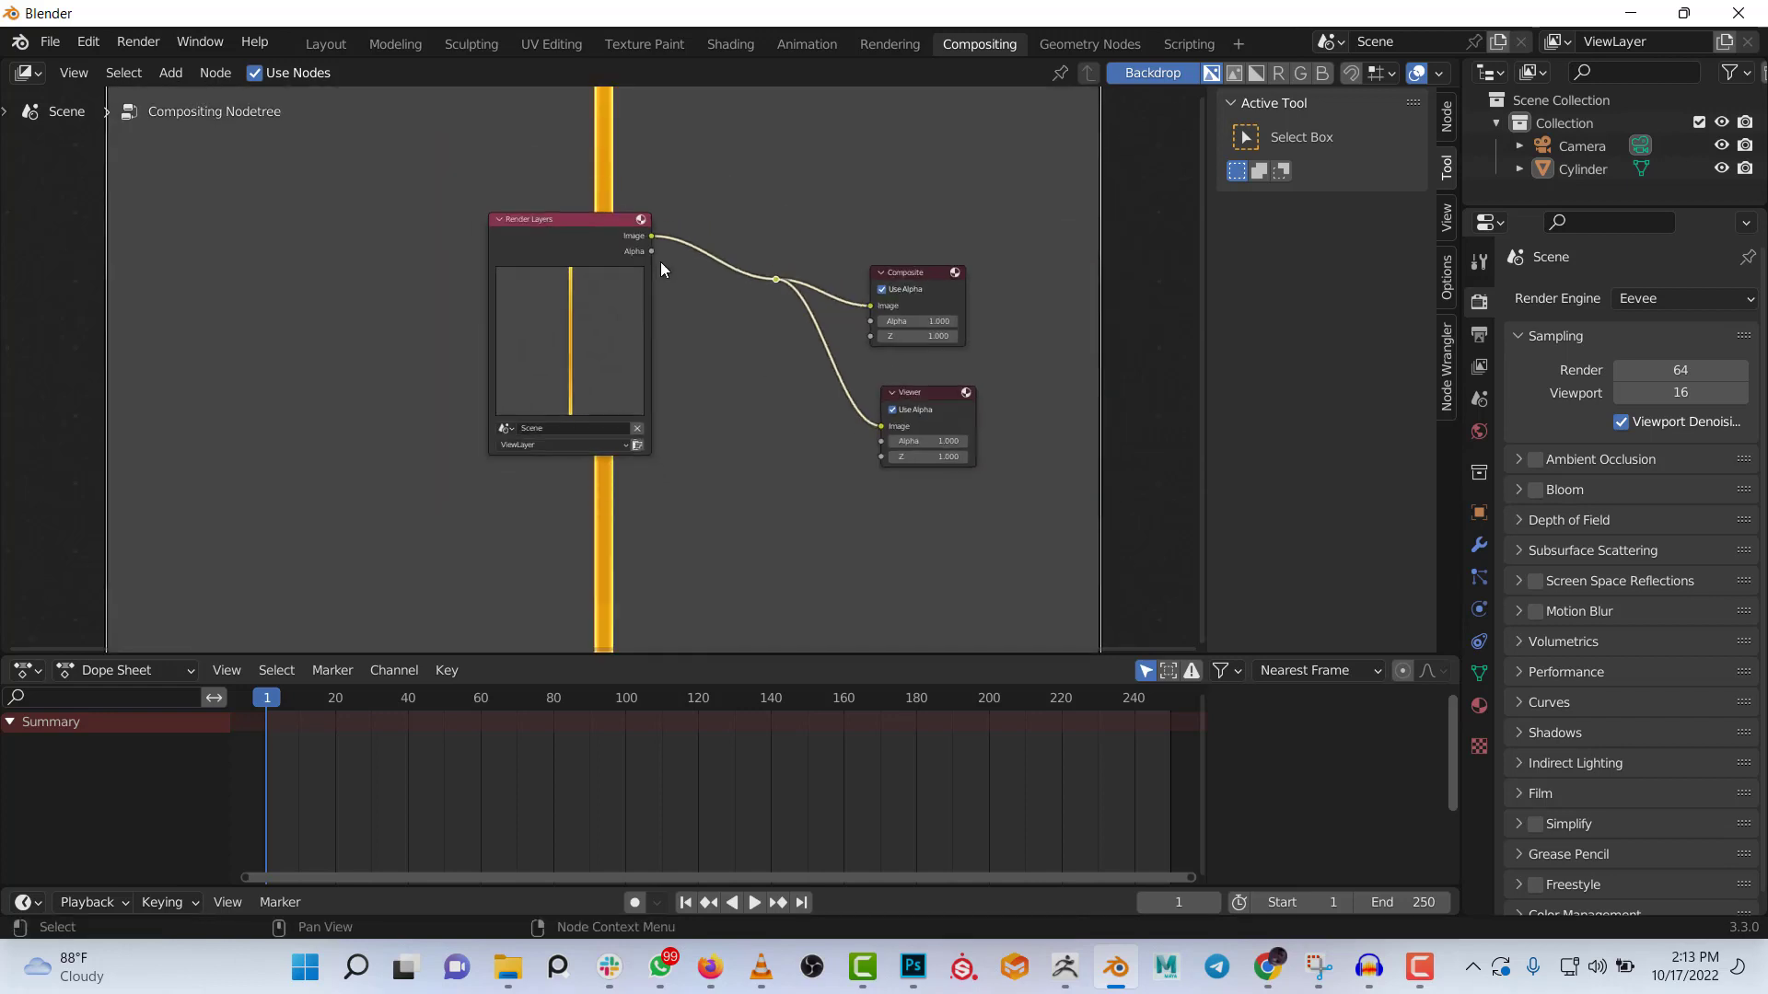
middle_click_drag(747, 330, 547, 366)
scroll(589, 373, "up", 3)
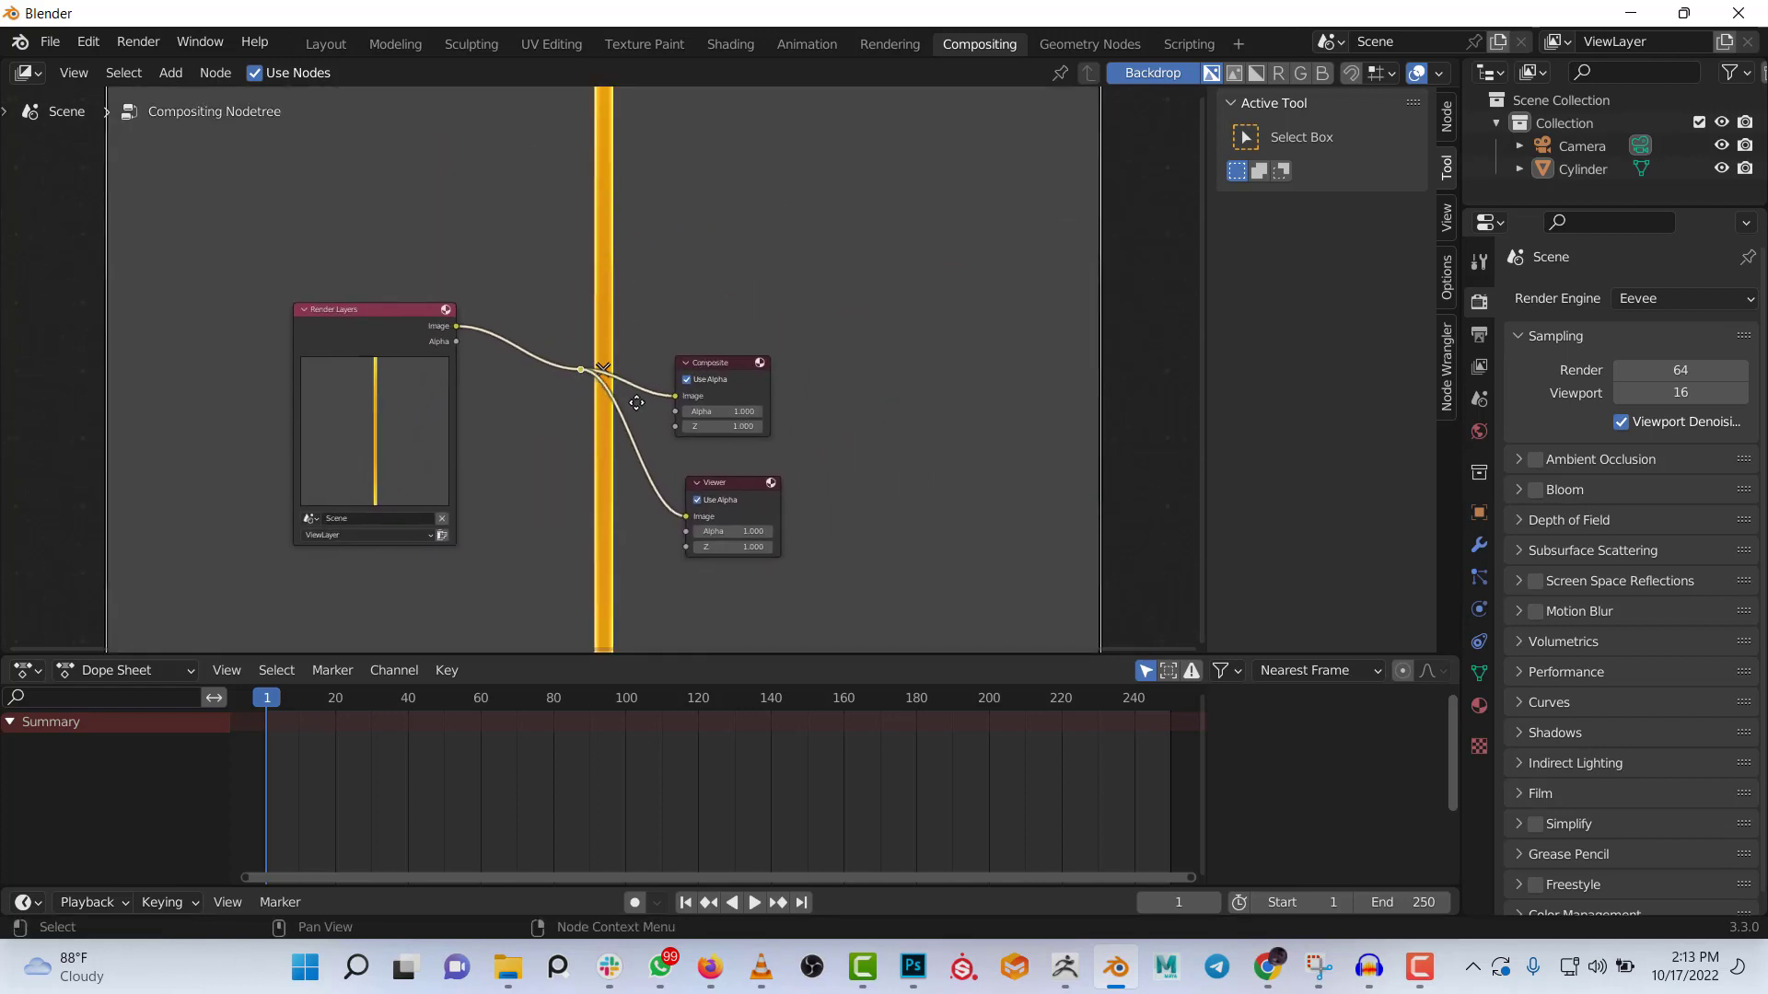
scroll(633, 378, "up", 1)
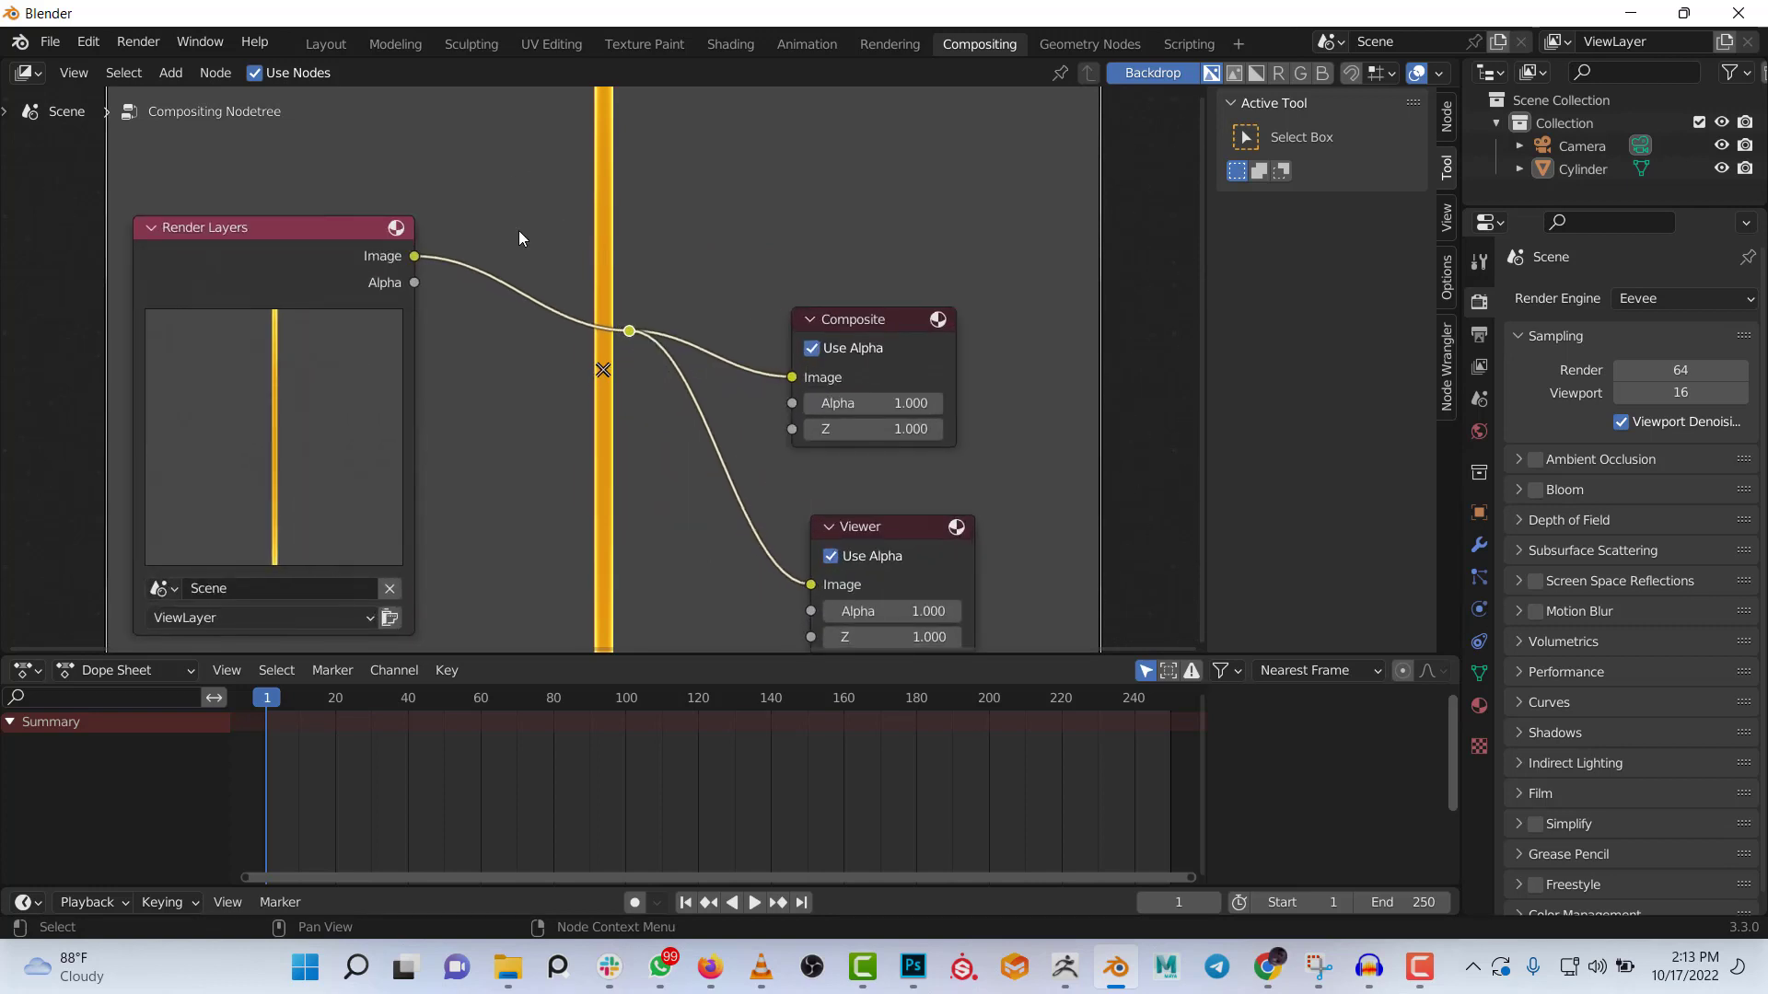
Add a Glare filter node and insert it on the link between the Render Layers Image output and the reroute
key("shift+a")
mouse_move(472, 405)
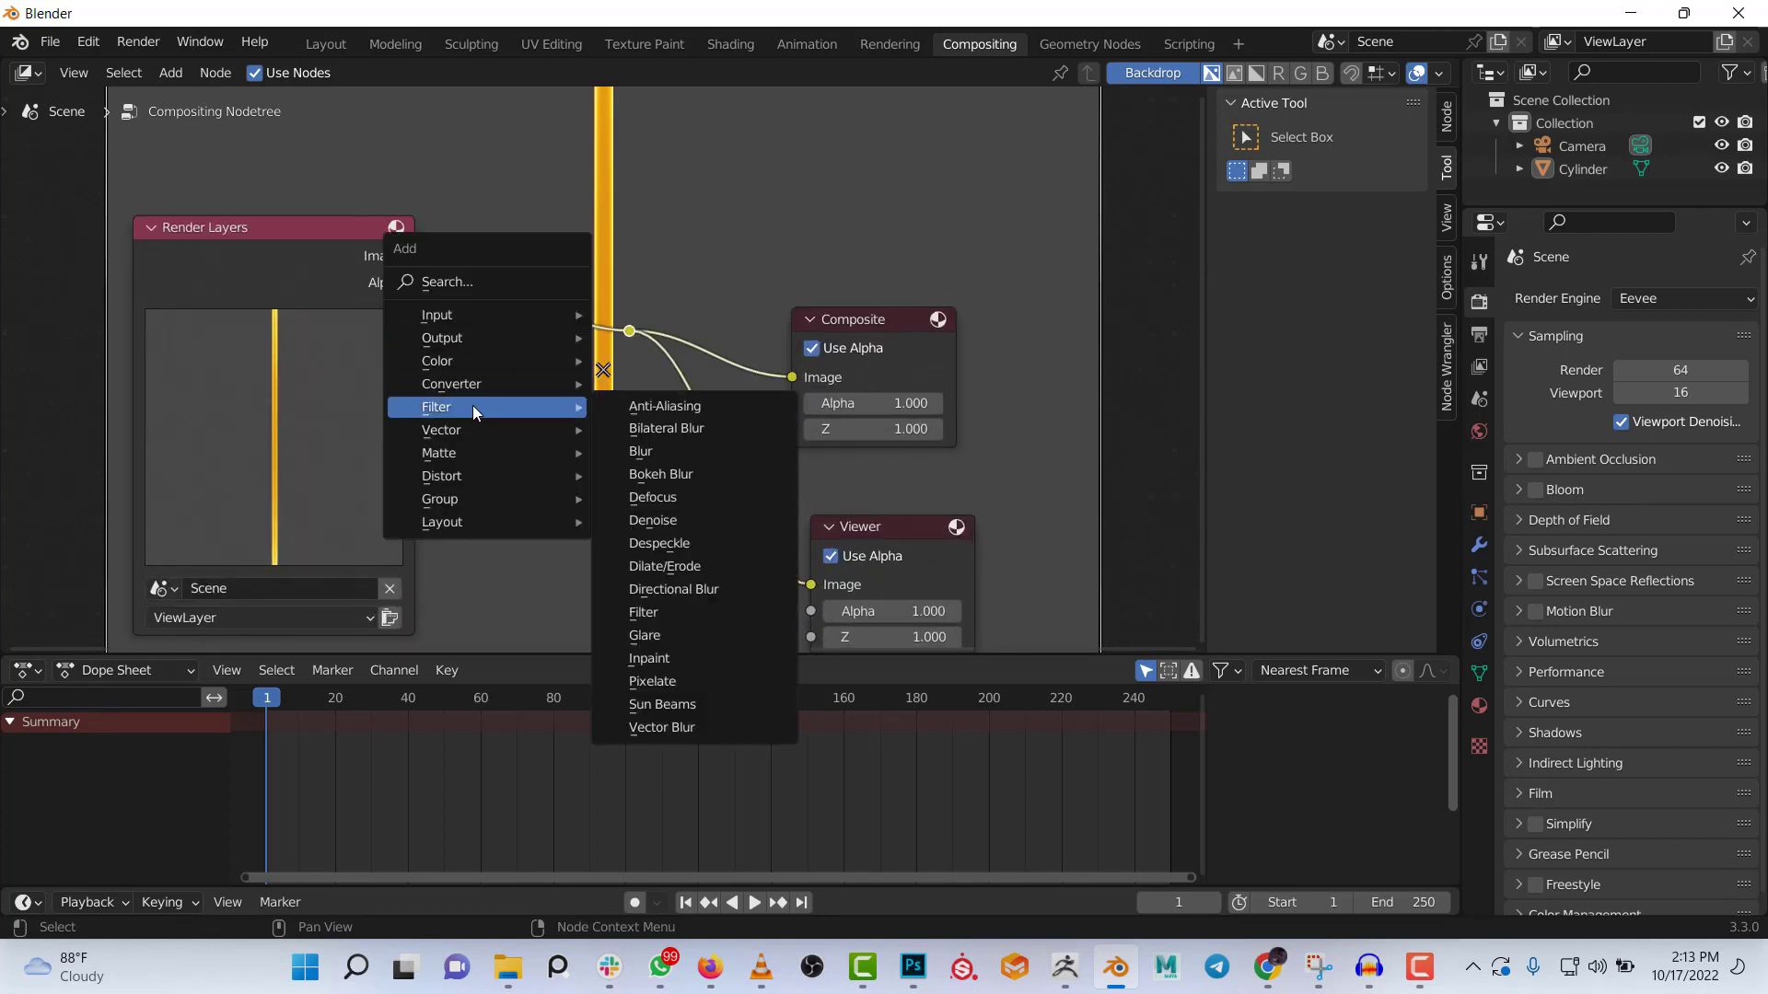
left_click(676, 633)
left_click(627, 336)
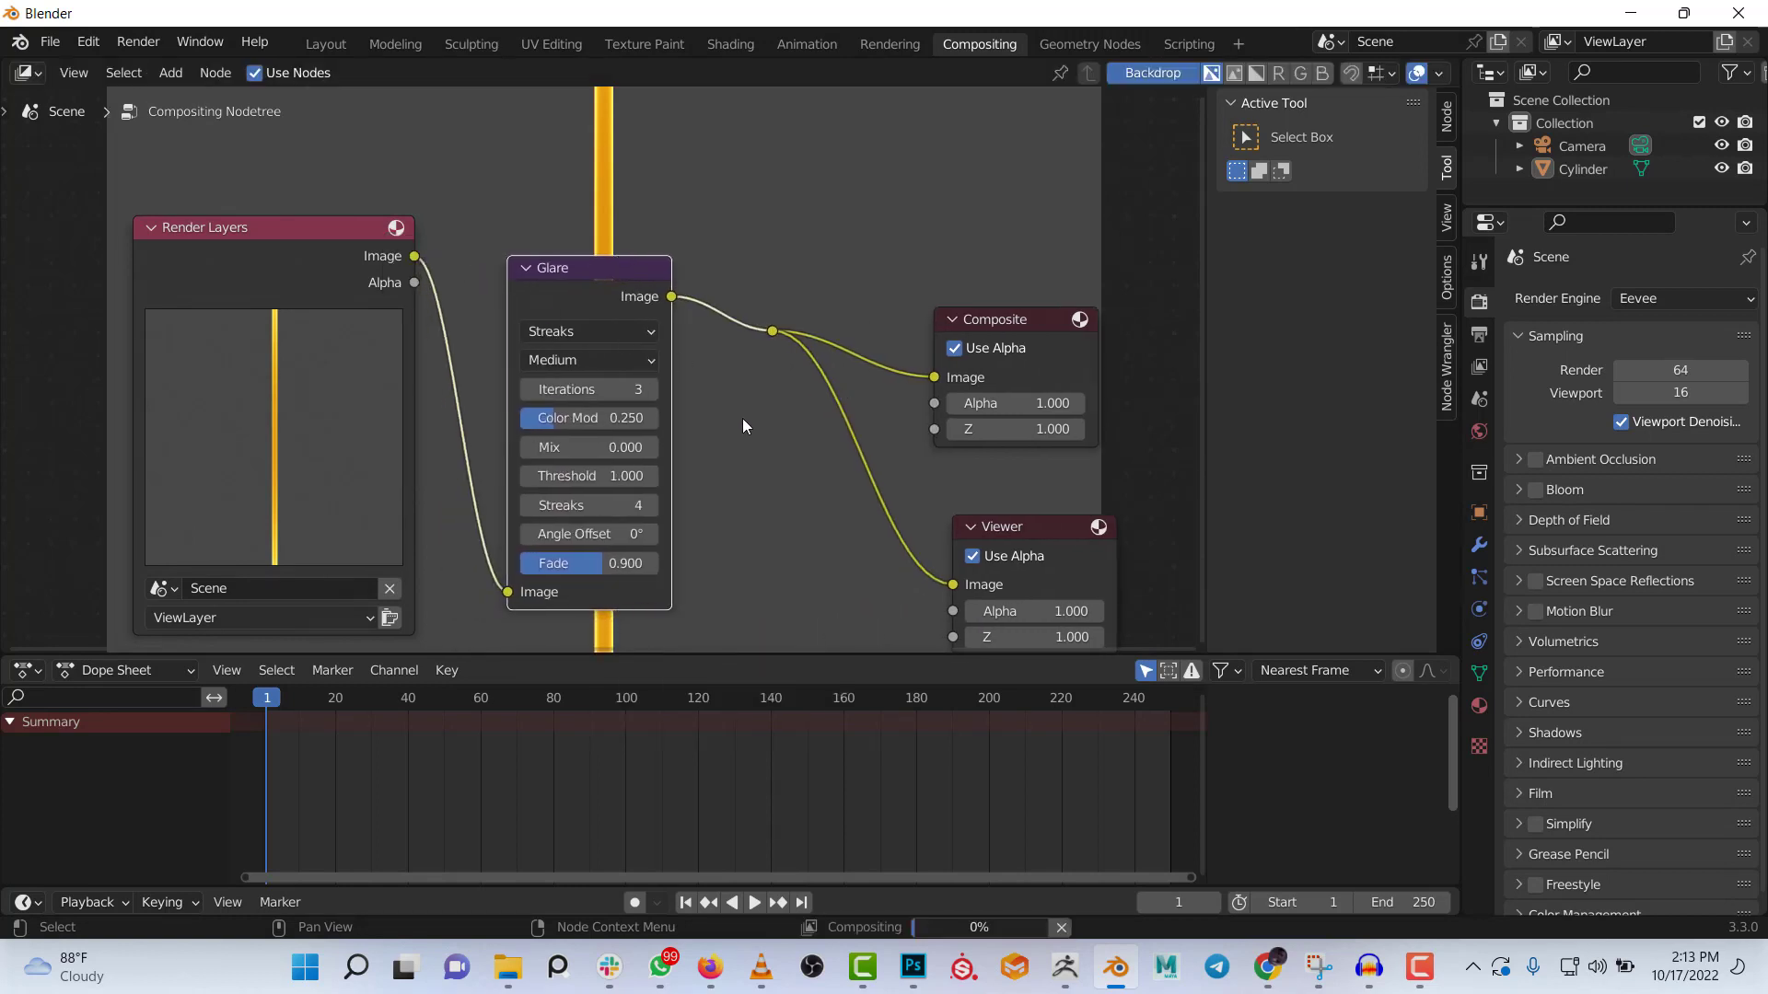
Set the Glare node's type to Fog Glow
middle_click_drag(742, 417, 872, 406)
scroll(608, 241, "up", 2)
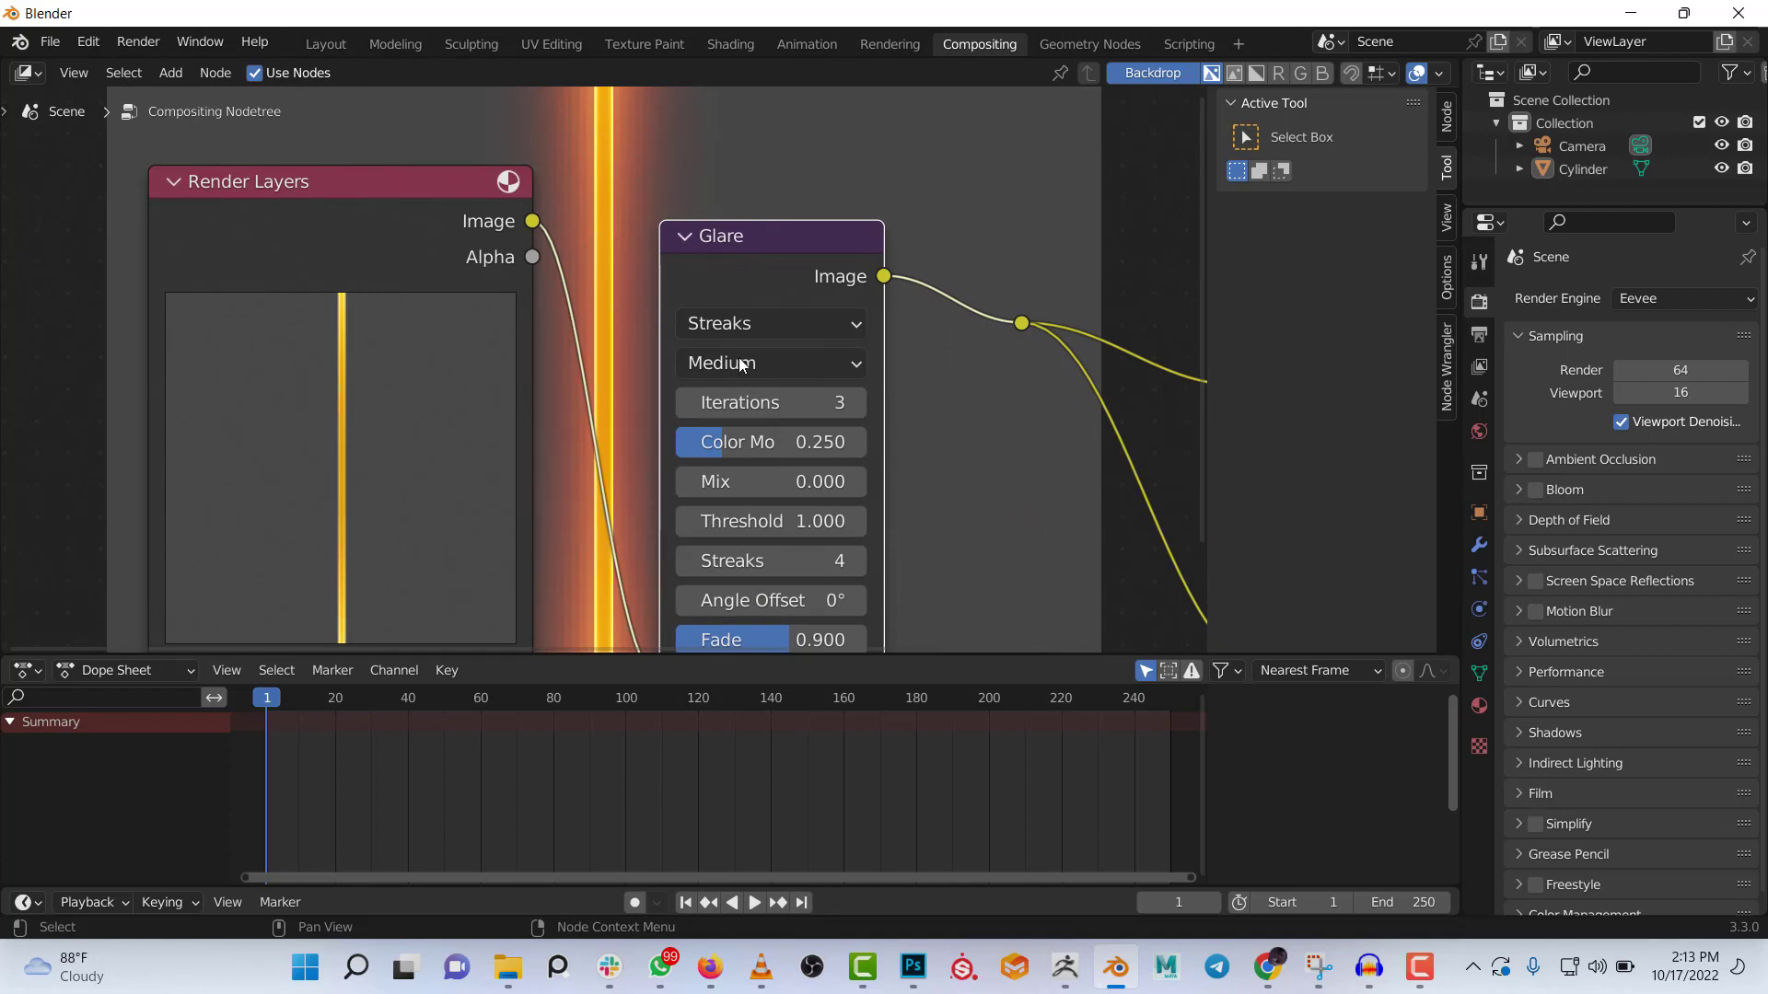
left_click(740, 326)
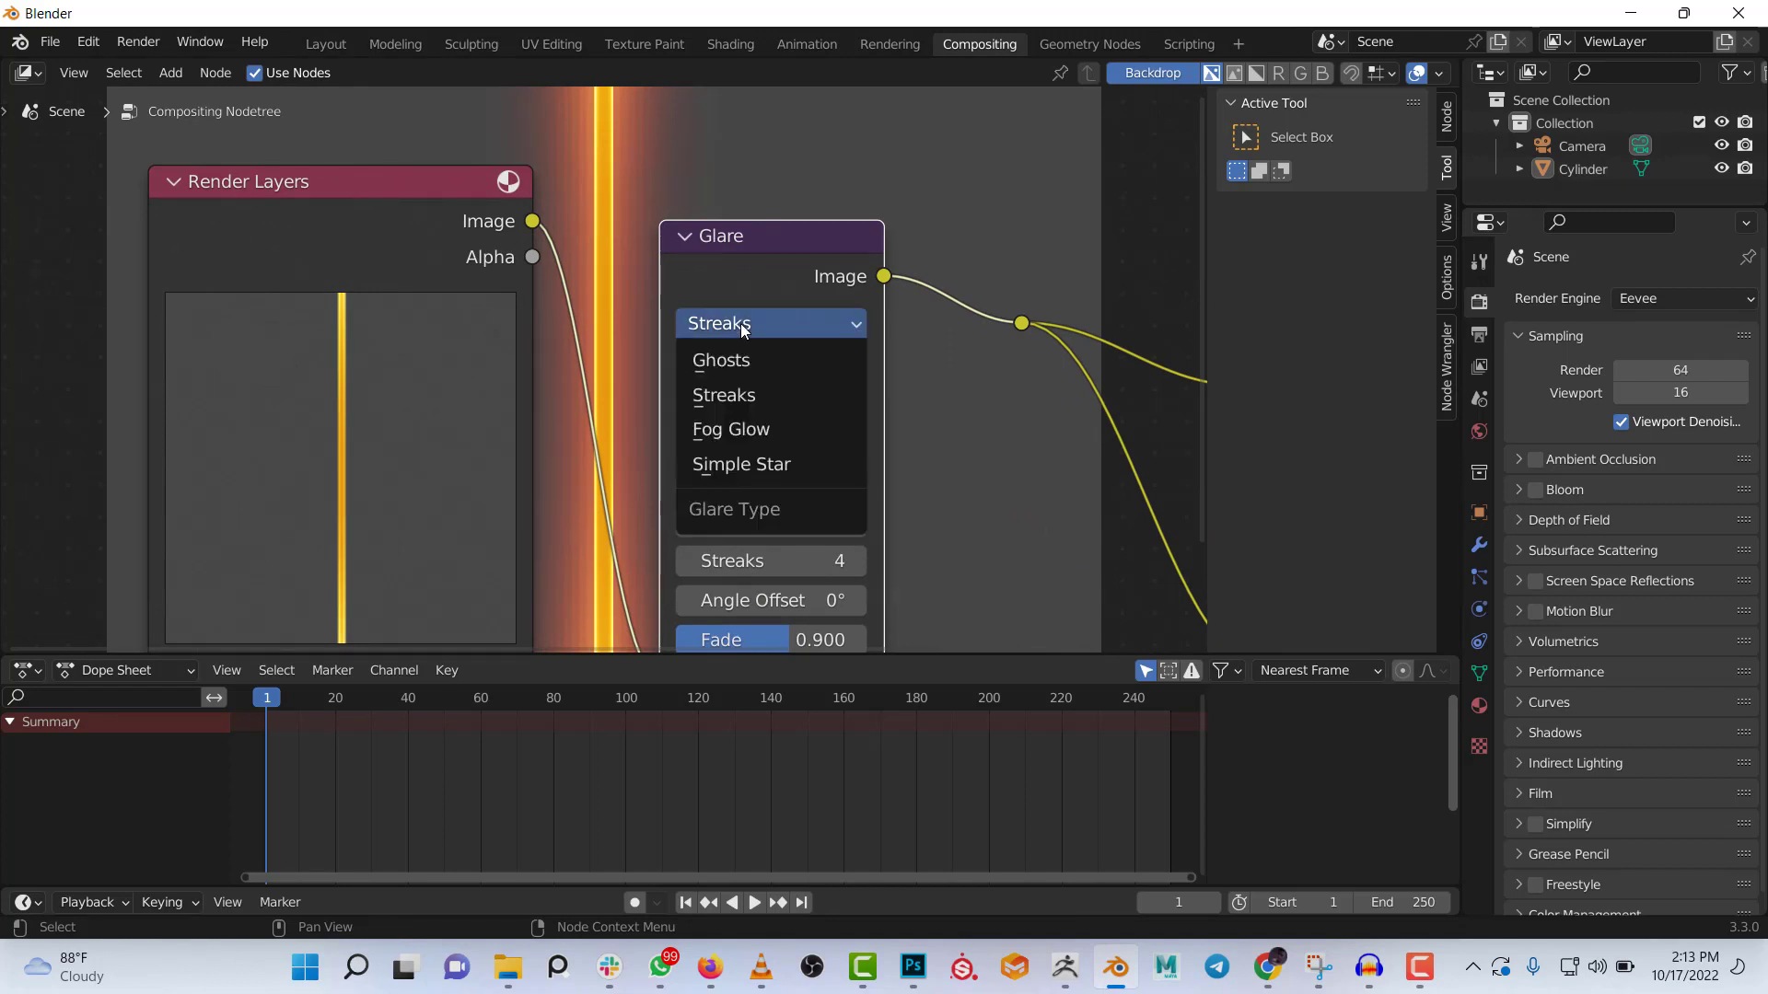
left_click(736, 431)
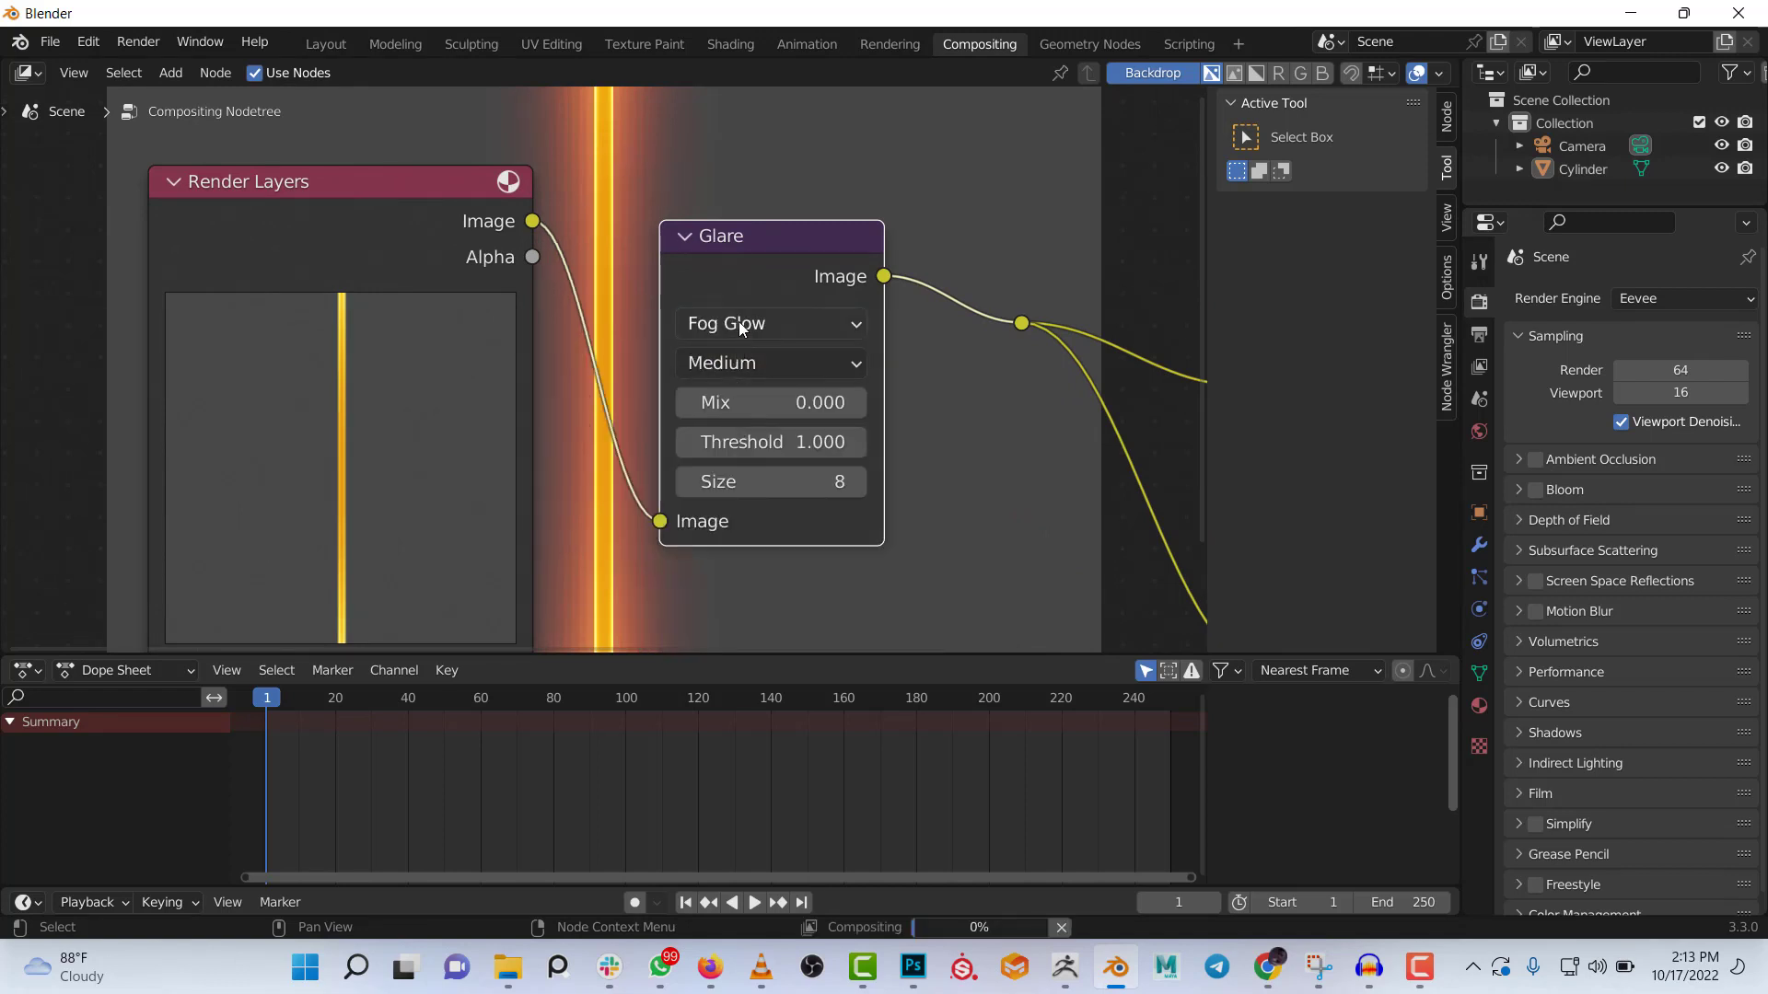
scroll(598, 350, "up", 2)
scroll(570, 290, "down", 2)
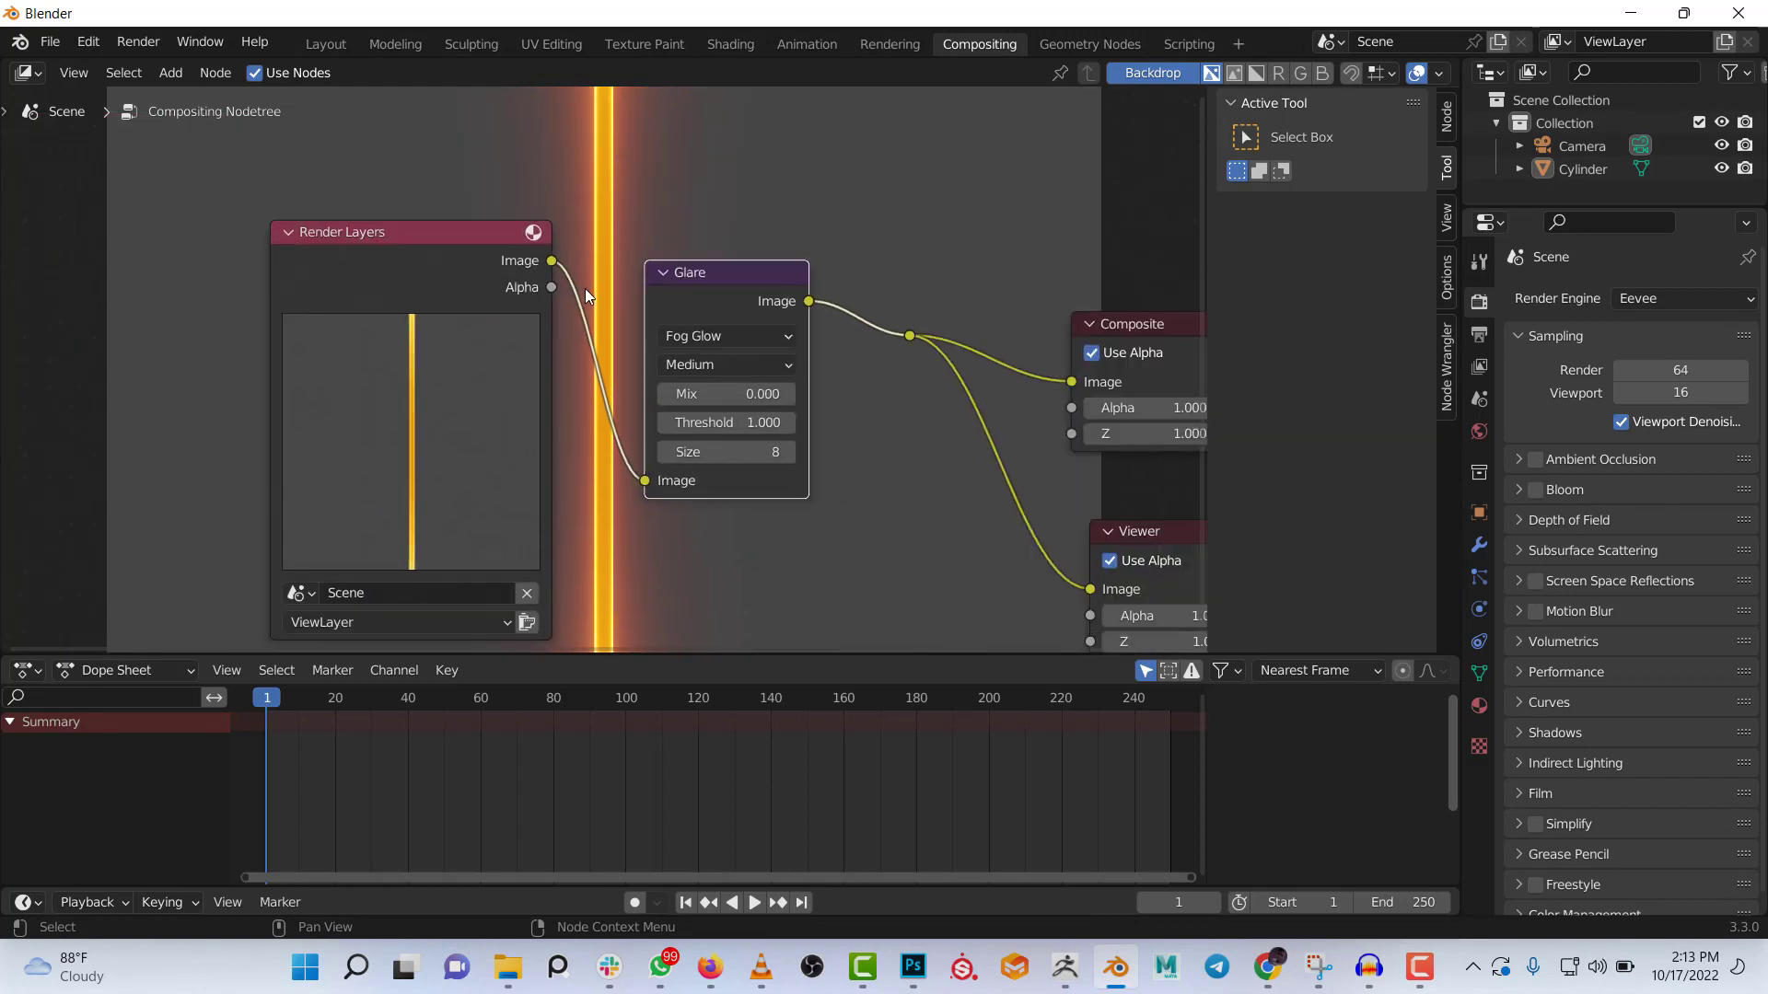
scroll(593, 295, "down", 2)
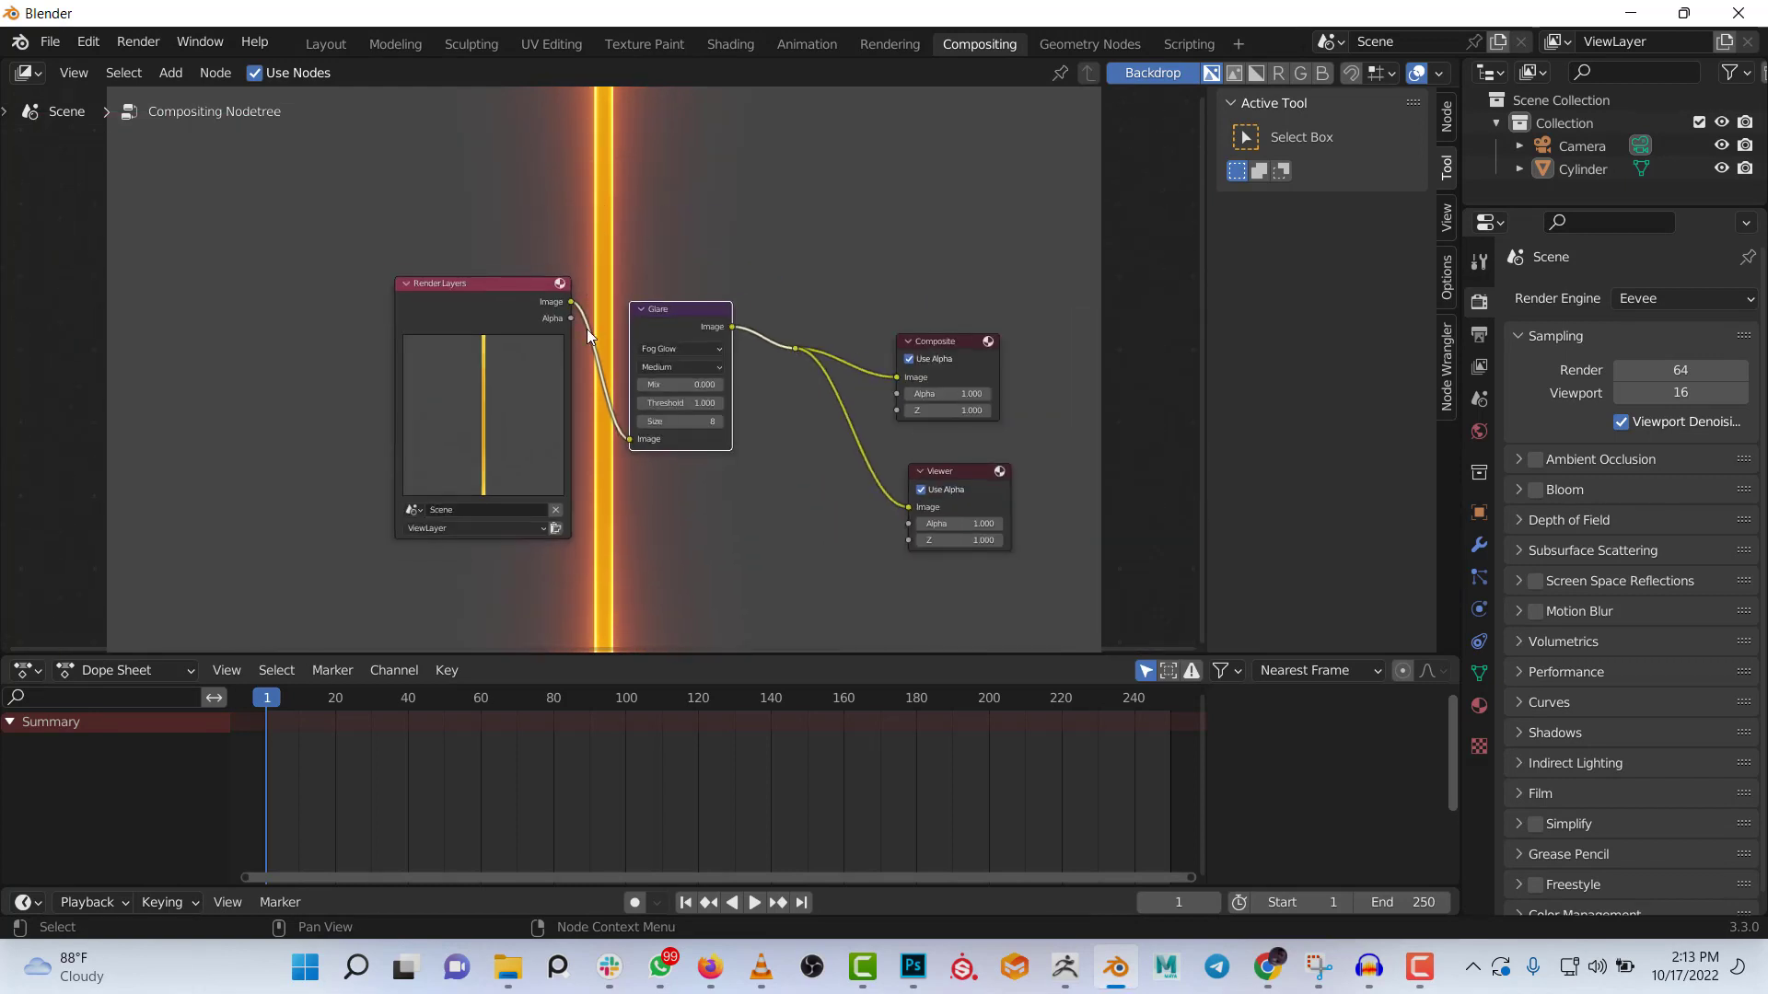
middle_click_drag(556, 216, 384, 297)
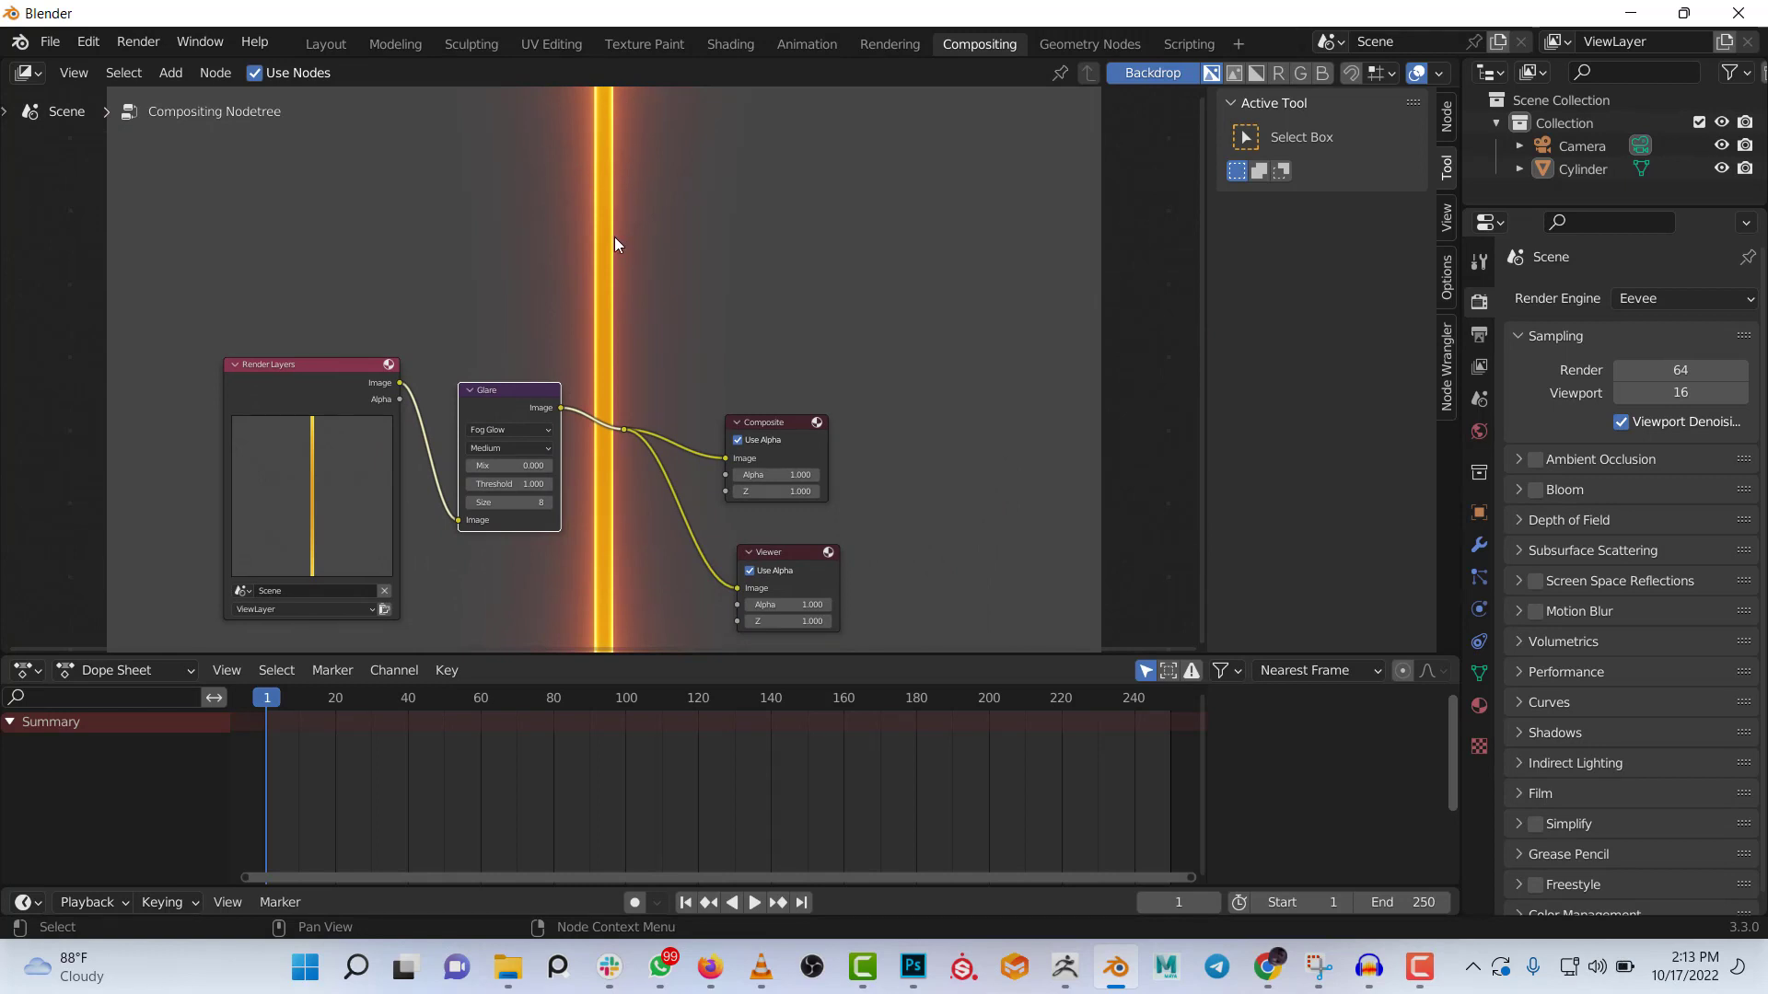
Zoom the backdrop image out and back in to examine the fog glow around the beam and its edges
key("v")
key("v")
key("v")
key("v")
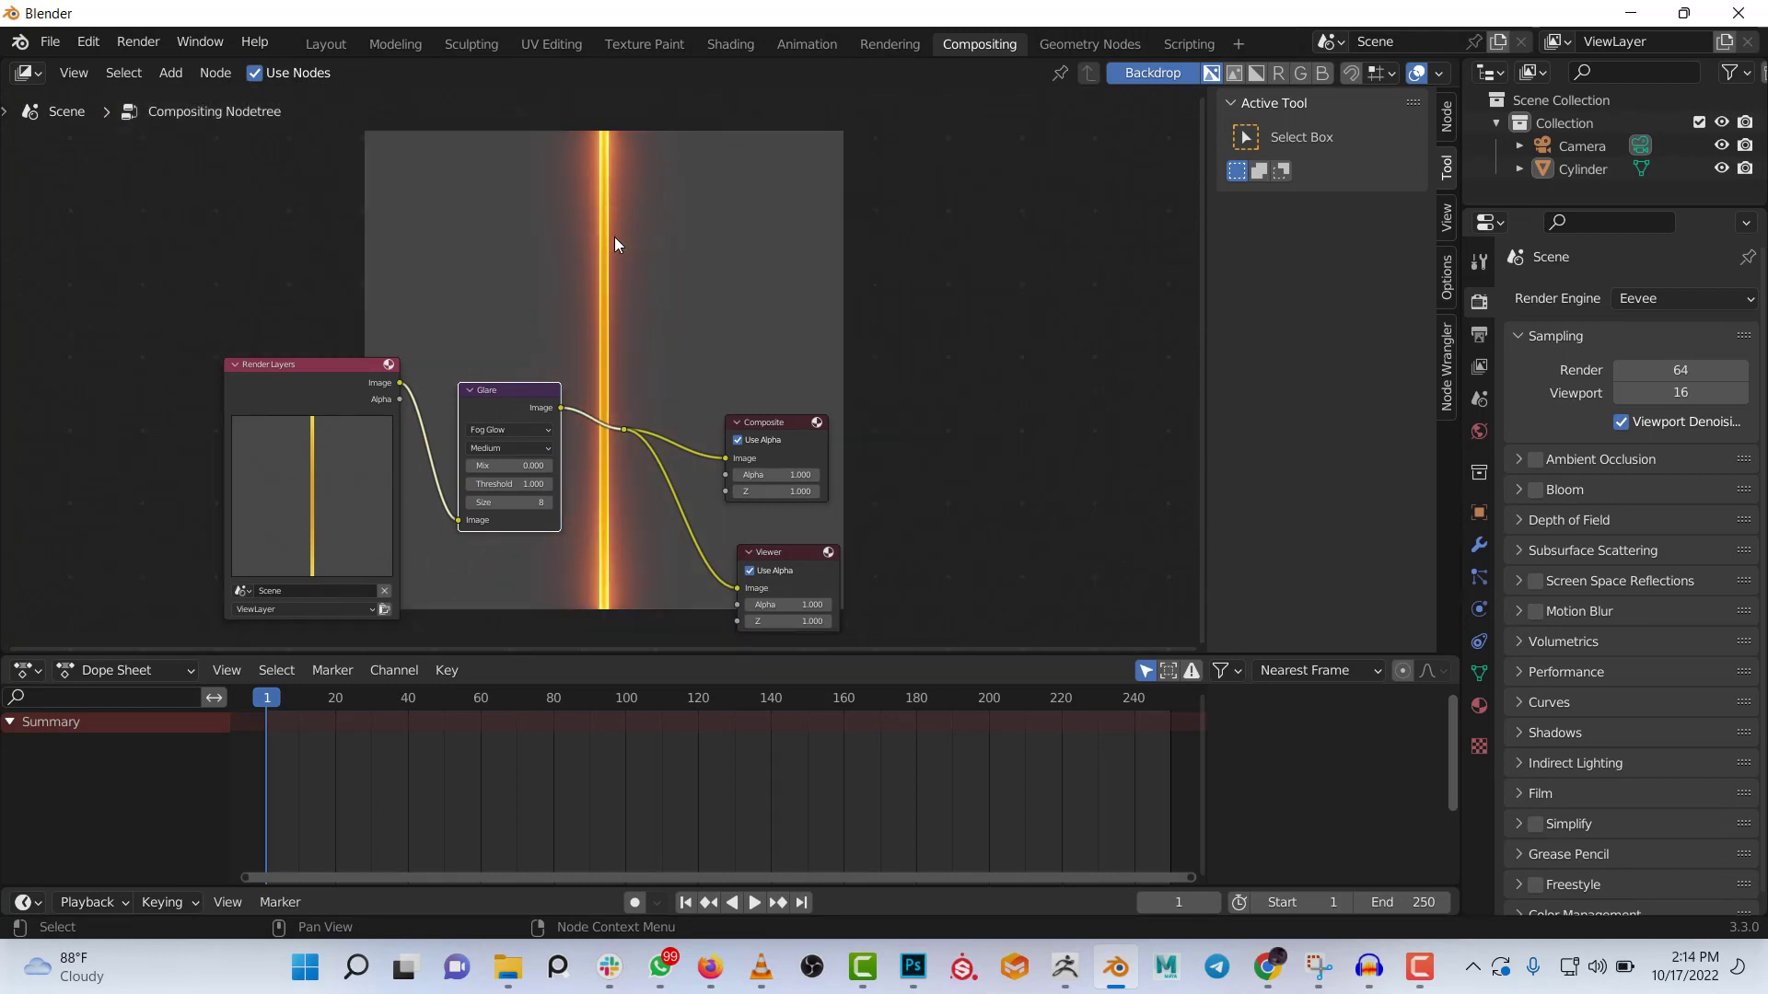
key("alt+v")
key("alt+v")
key("alt+v")
key("alt+v")
key("alt+v")
key("alt+v")
key("alt+v")
key("alt+v")
key("alt+v")
key("alt+v")
key("alt+v")
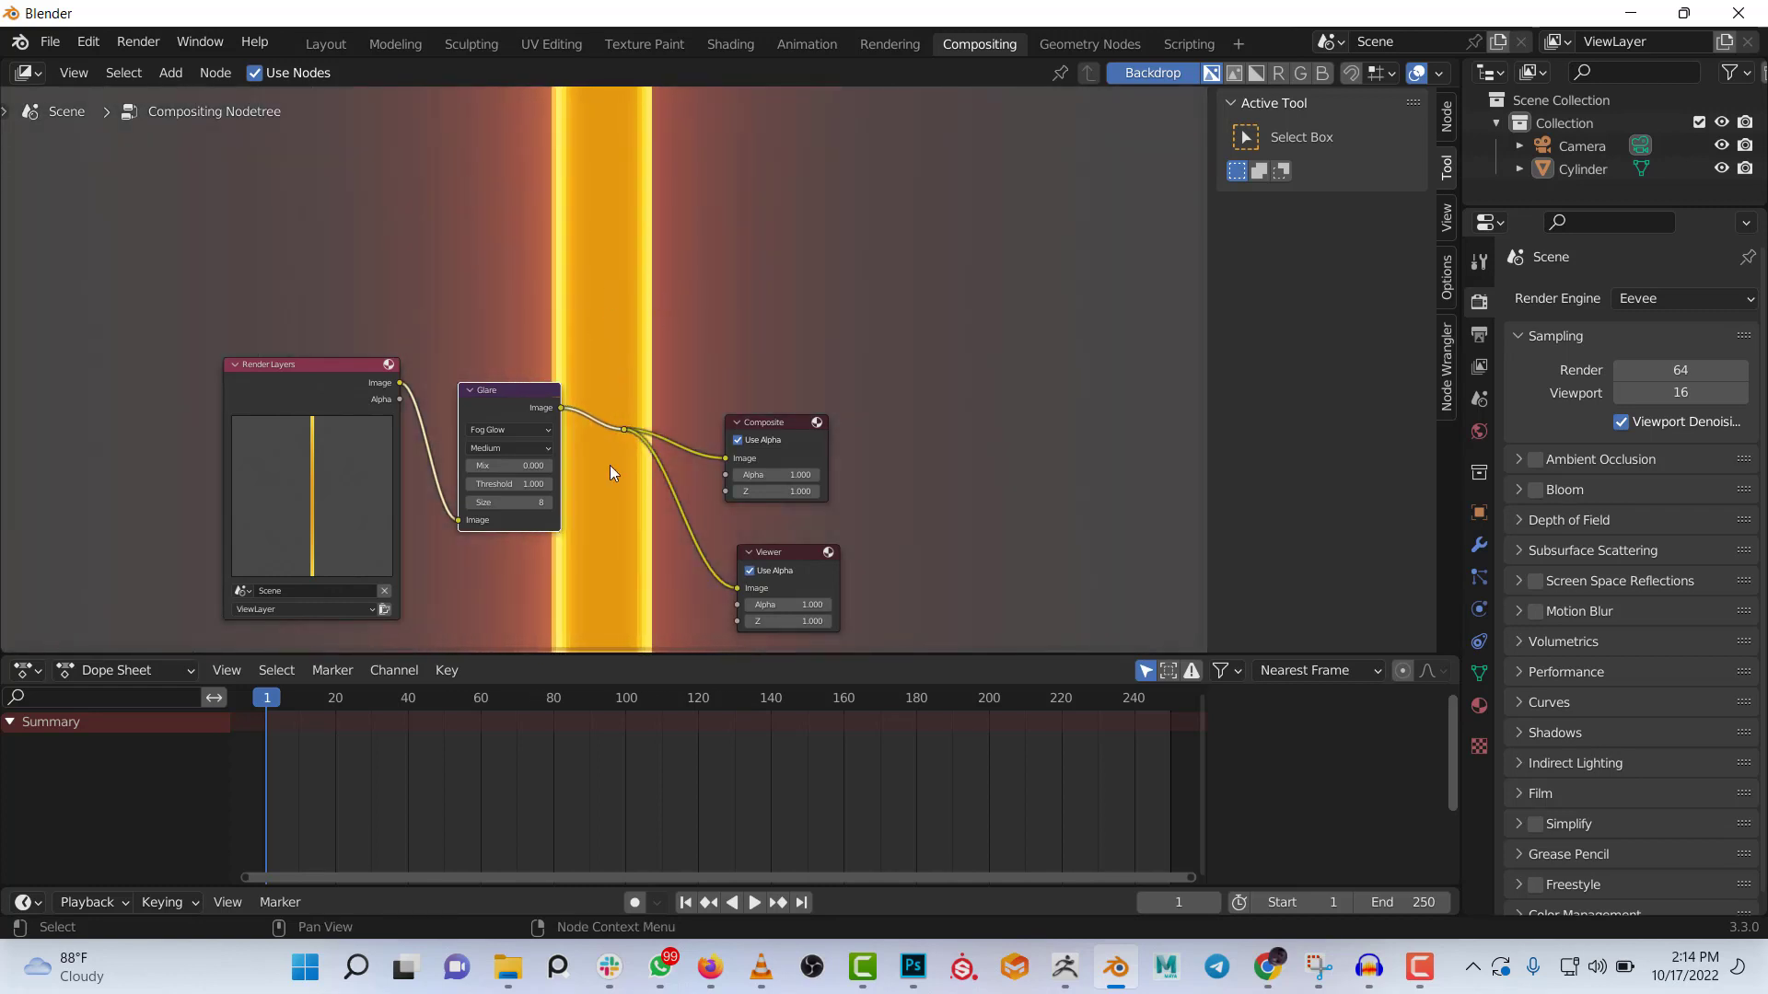
scroll(591, 558, "up", 5)
middle_click_drag(603, 551, 896, 427)
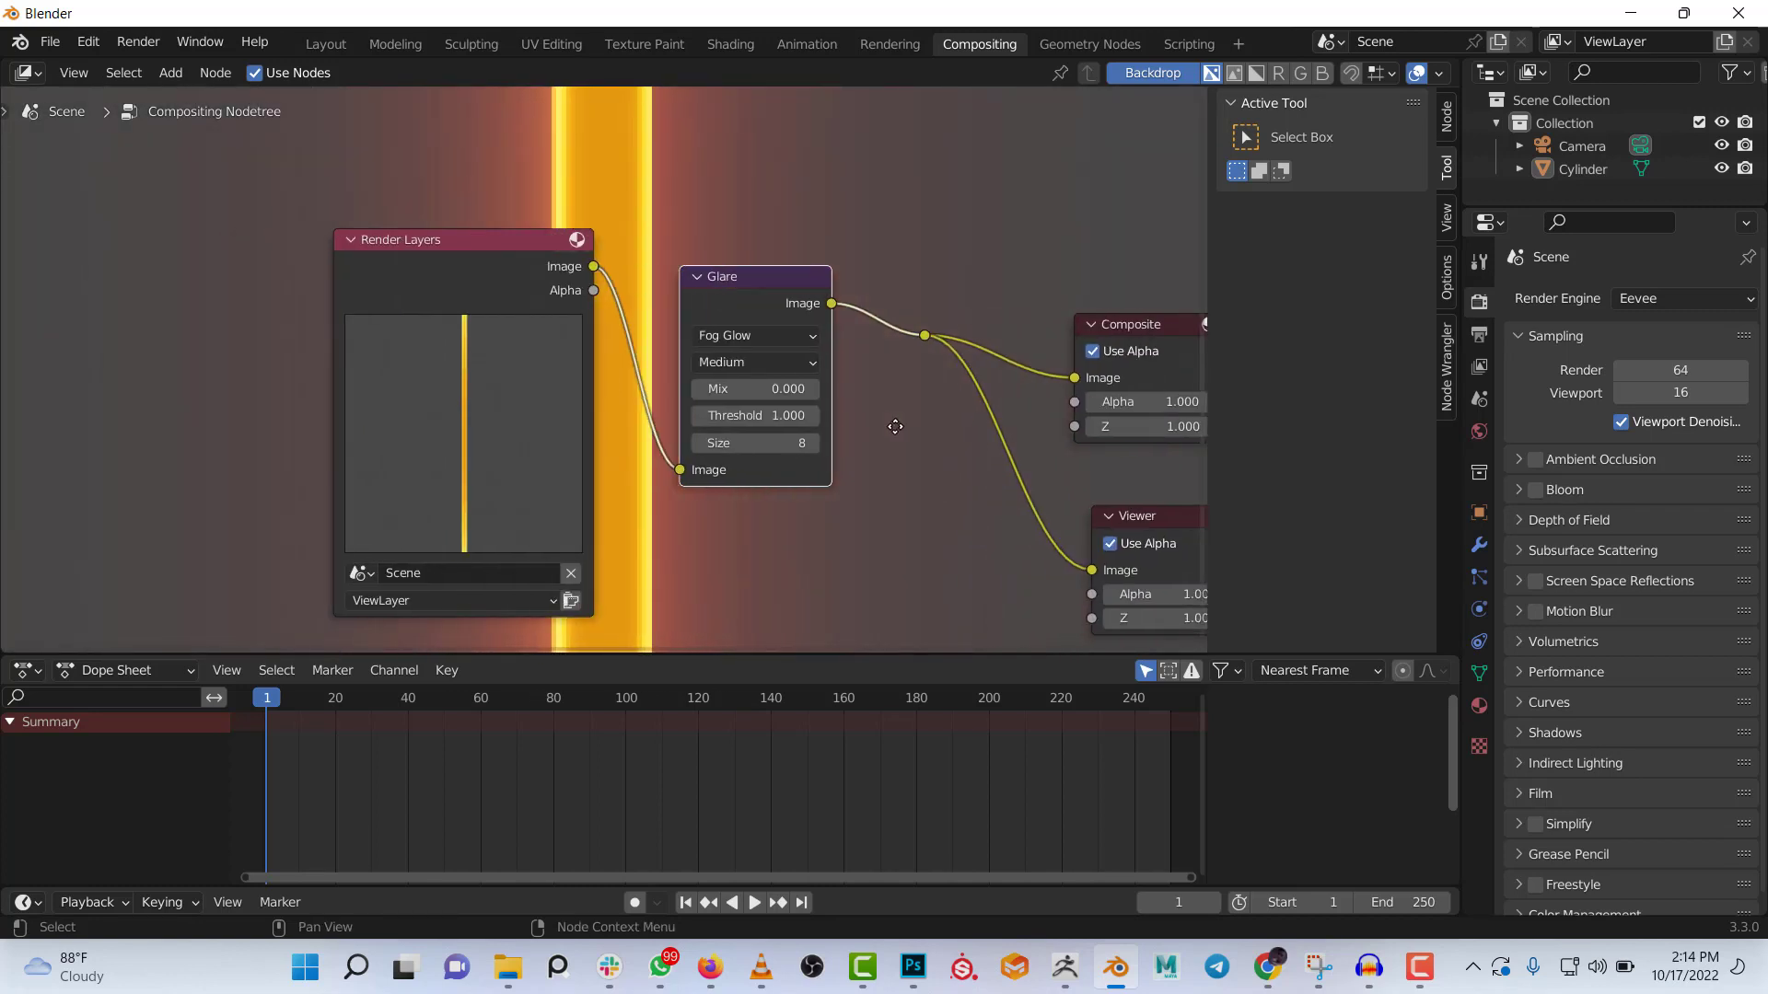
middle_click_drag(597, 319, 929, 296)
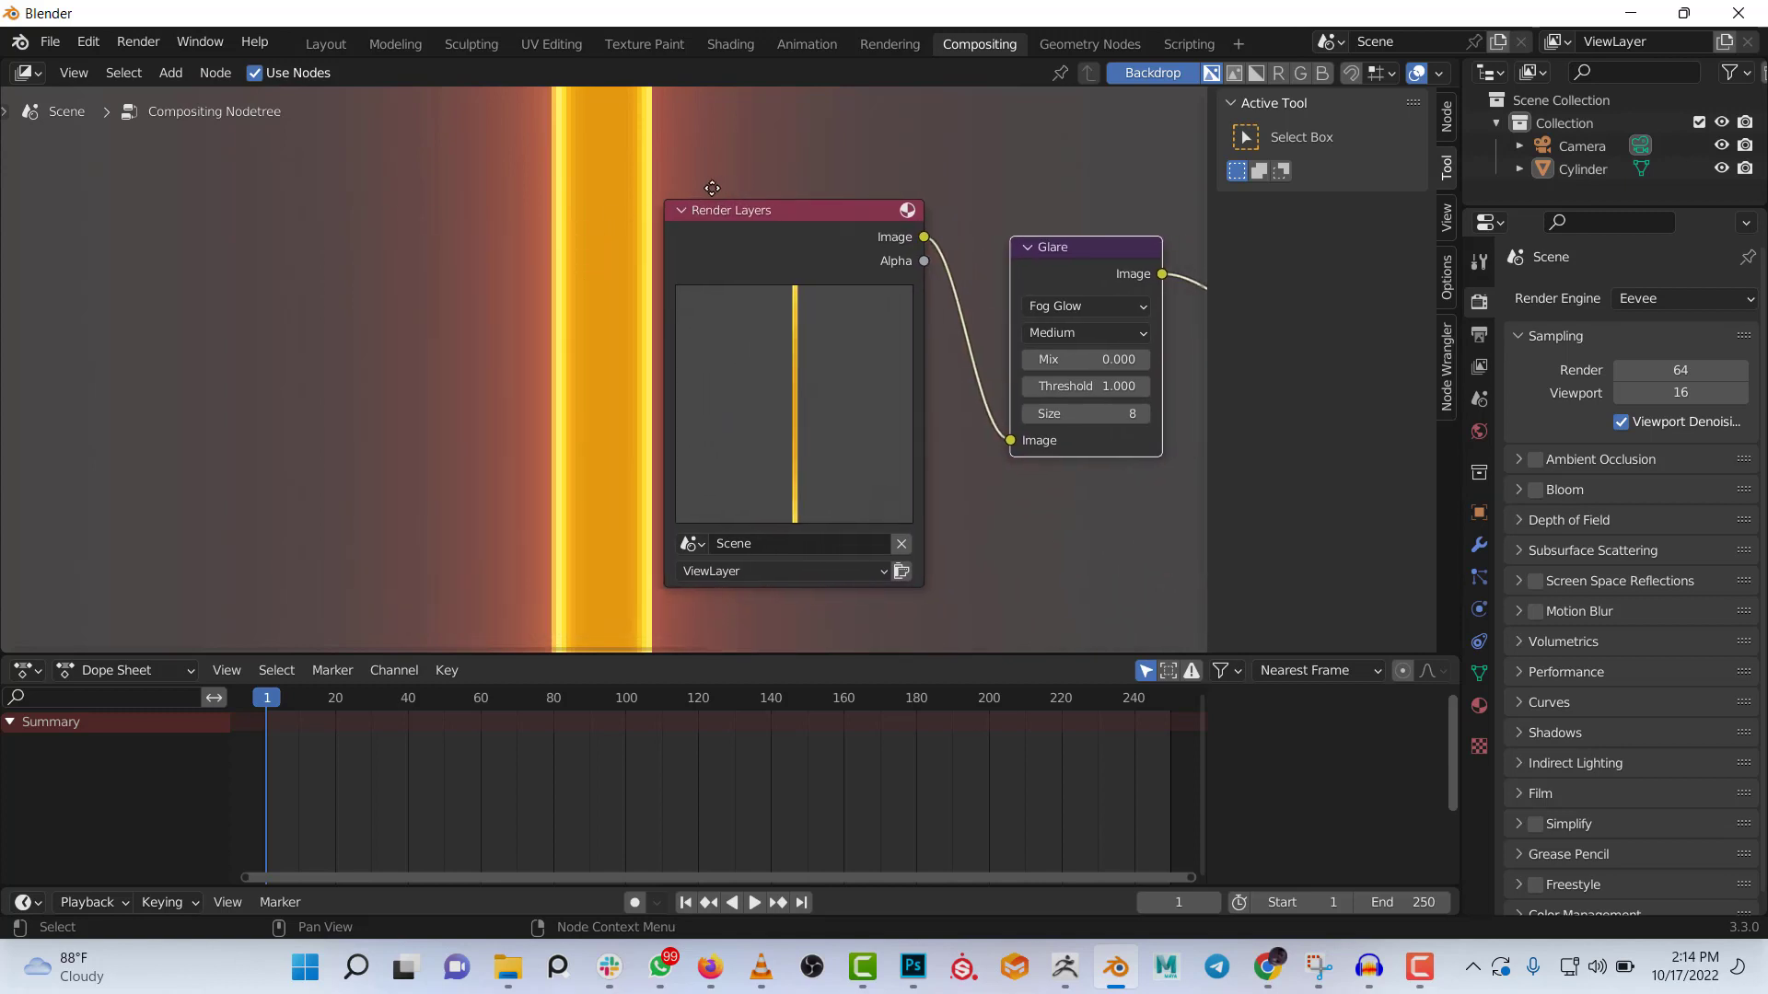
middle_click_drag(691, 186, 202, 258)
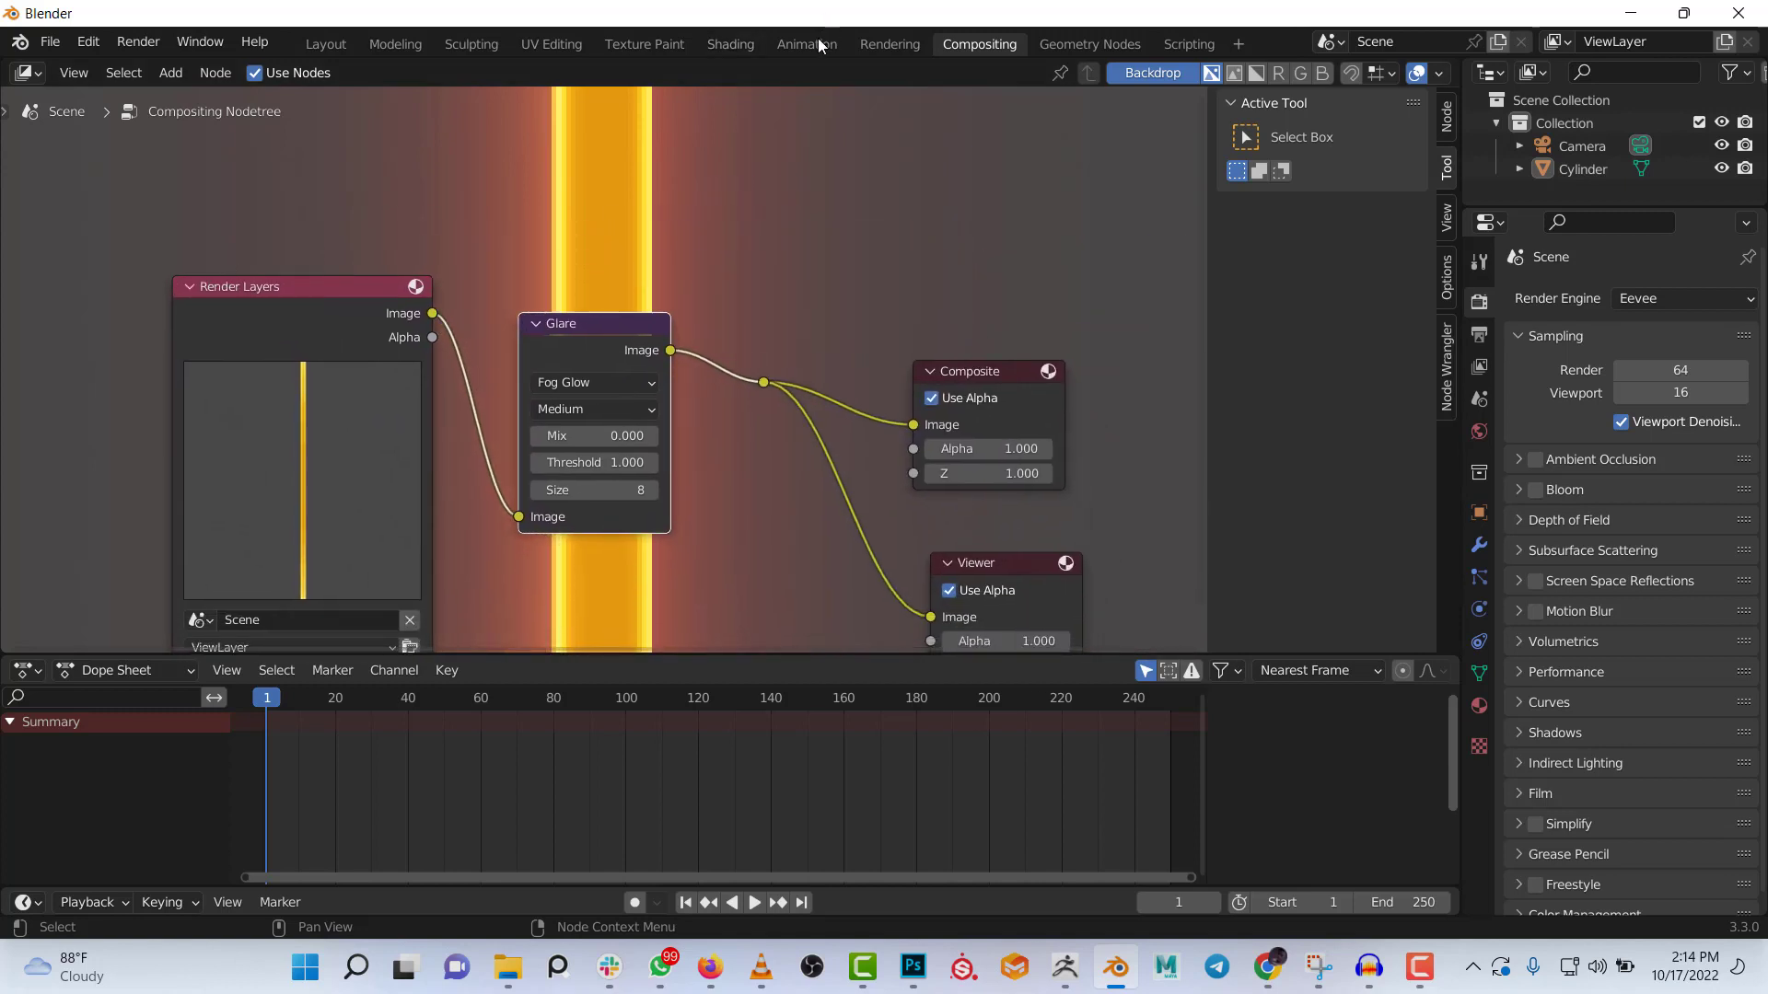
In the Shading workspace, set the render engine to Cycles and show the camera view with rendered viewport shading
left_click(731, 42)
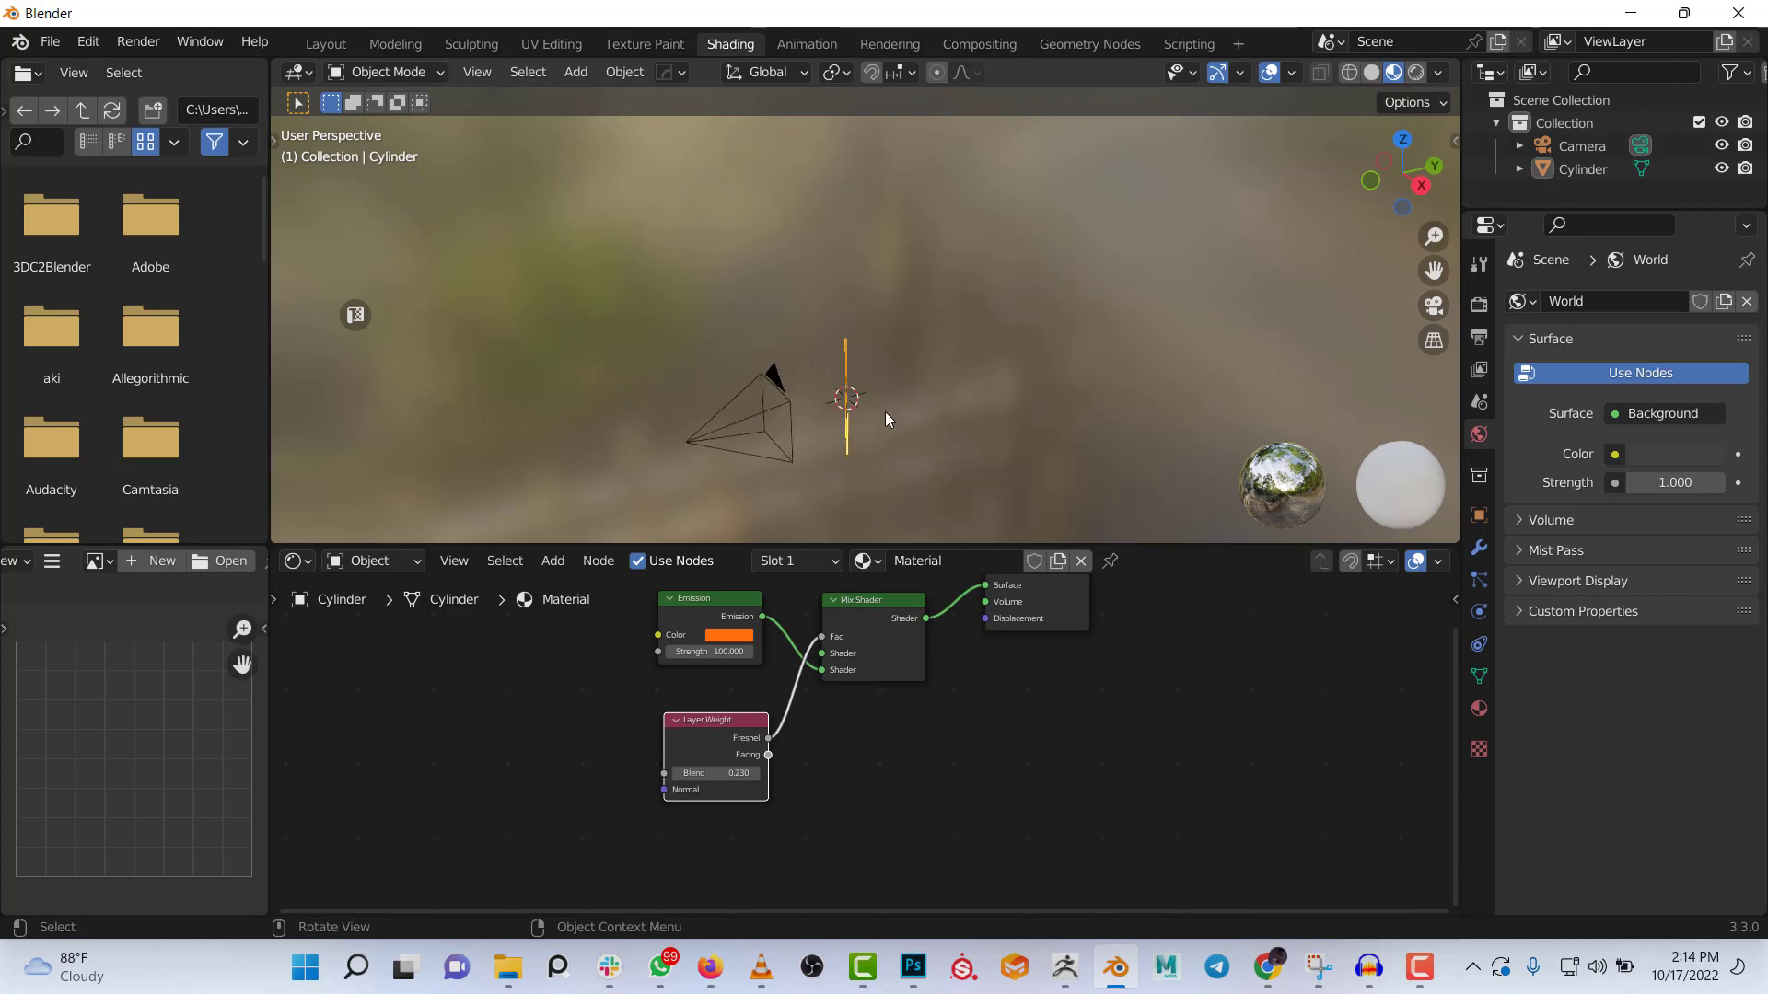
key("KP_0")
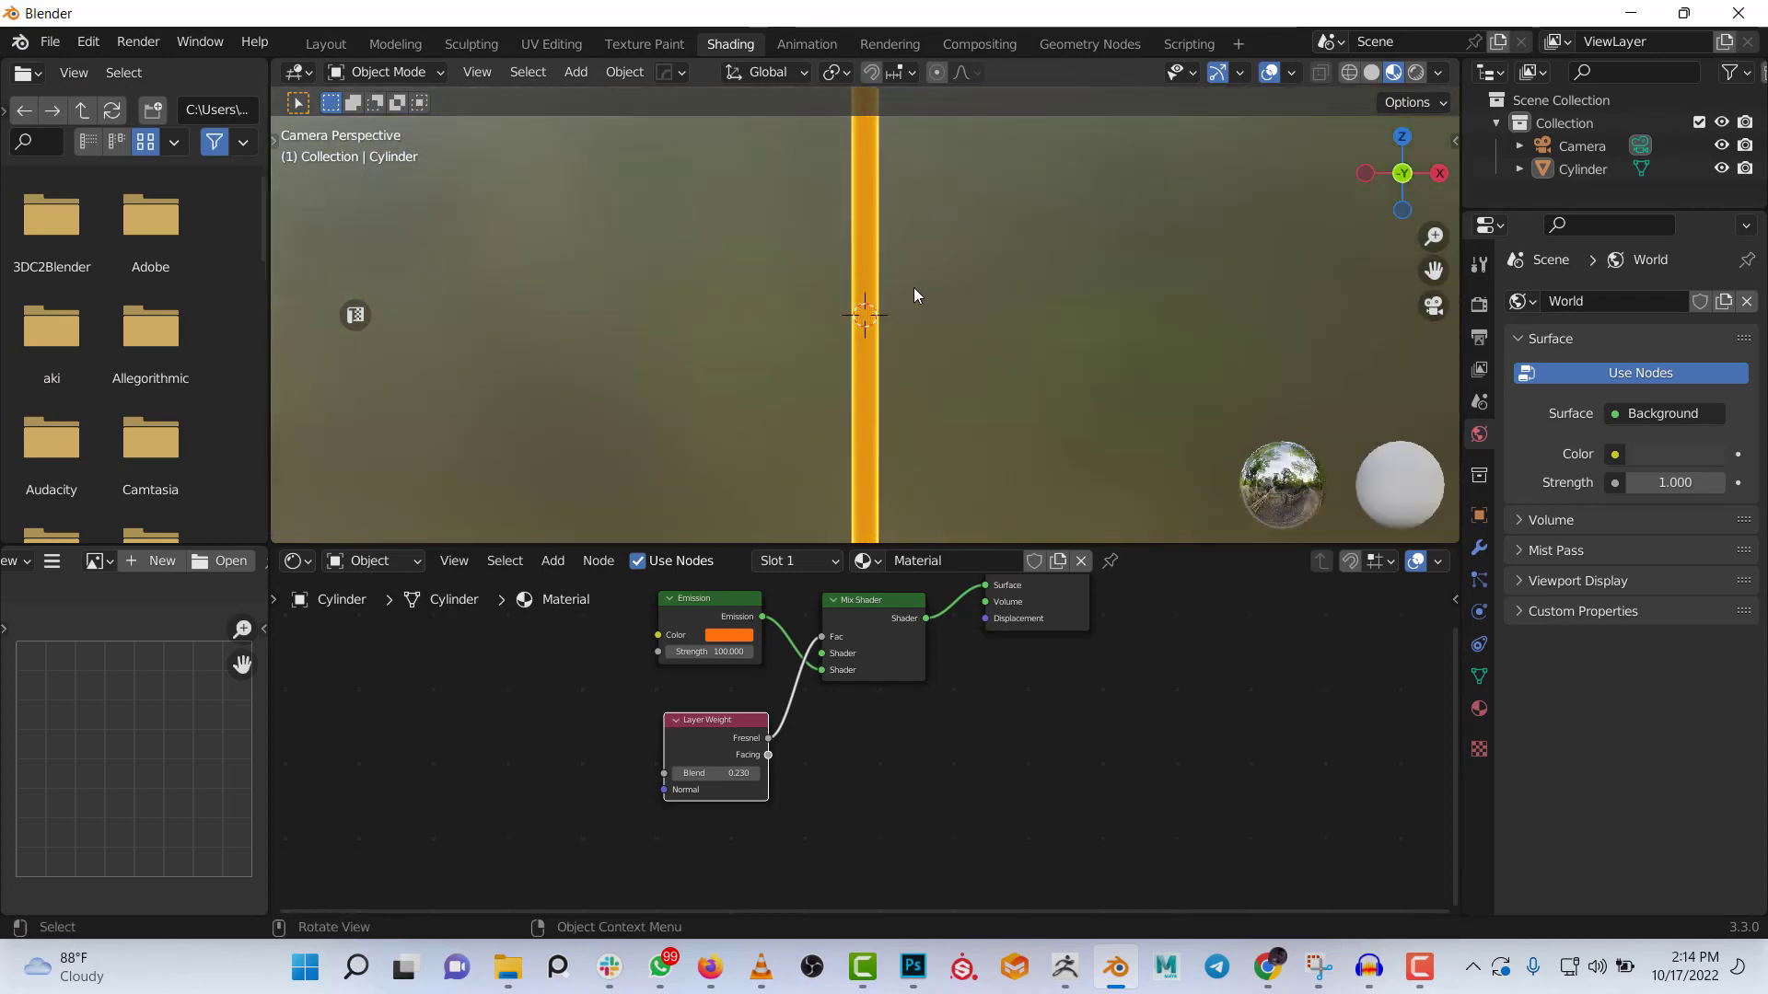
left_click(1479, 305)
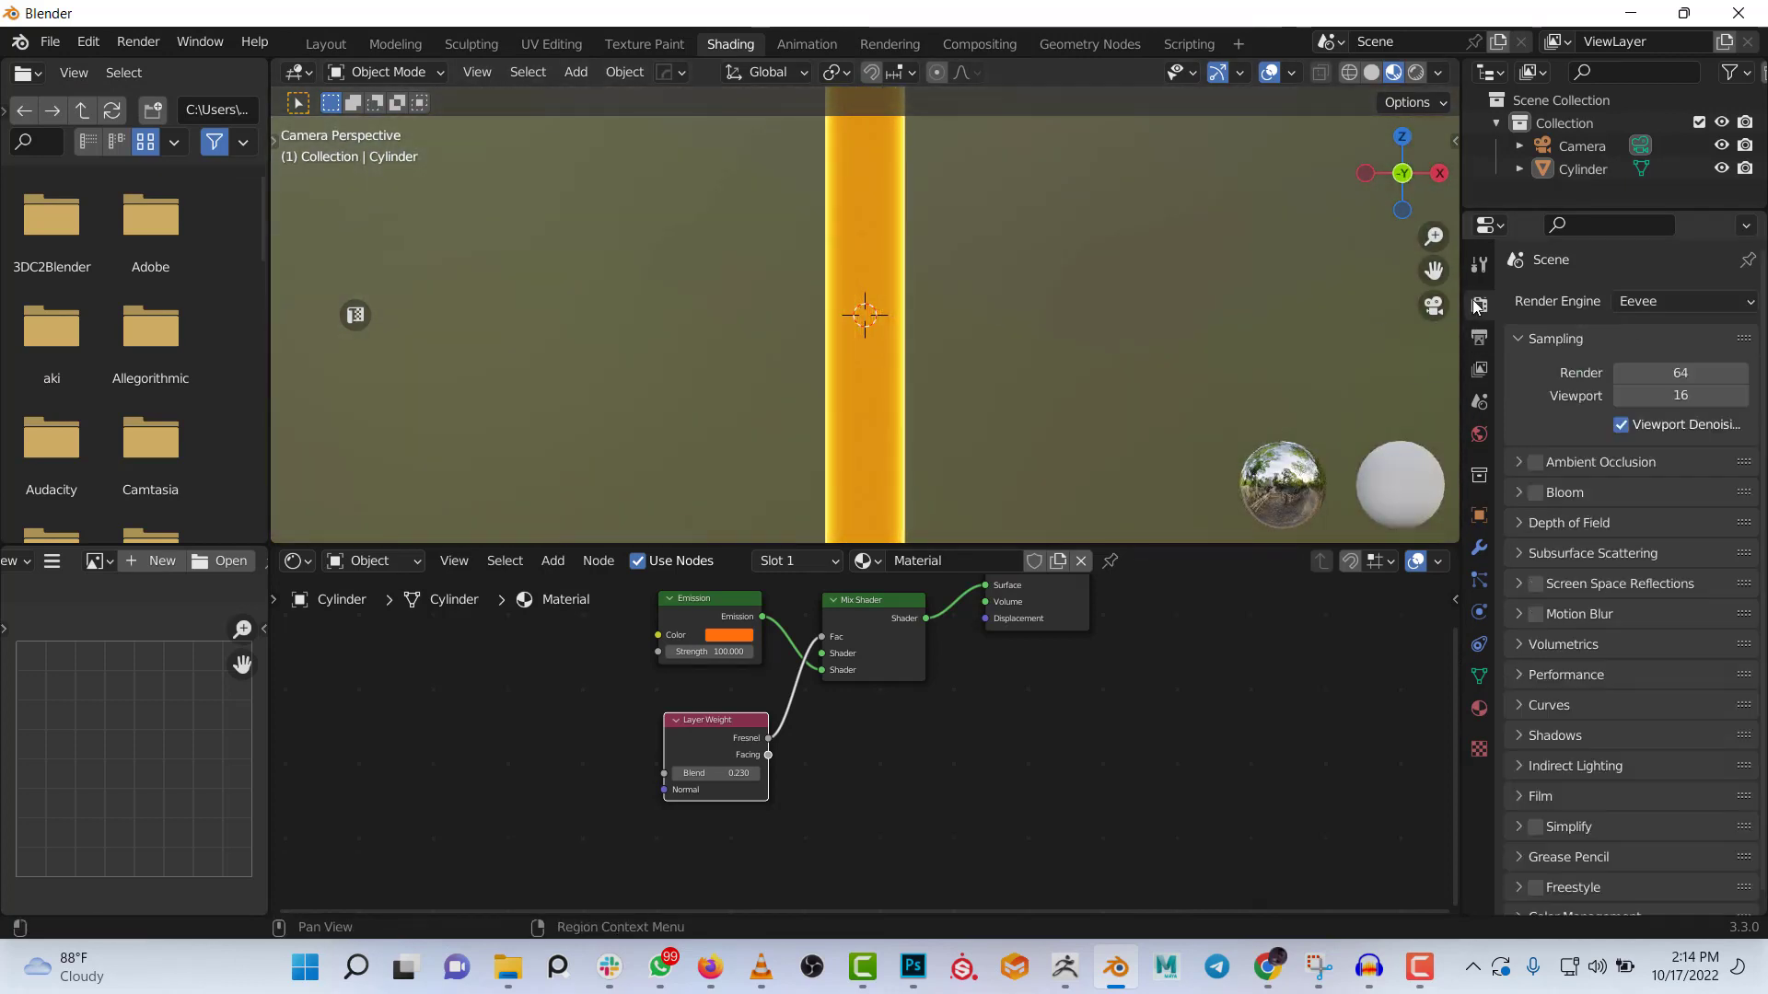
left_click(1632, 301)
left_click(1650, 379)
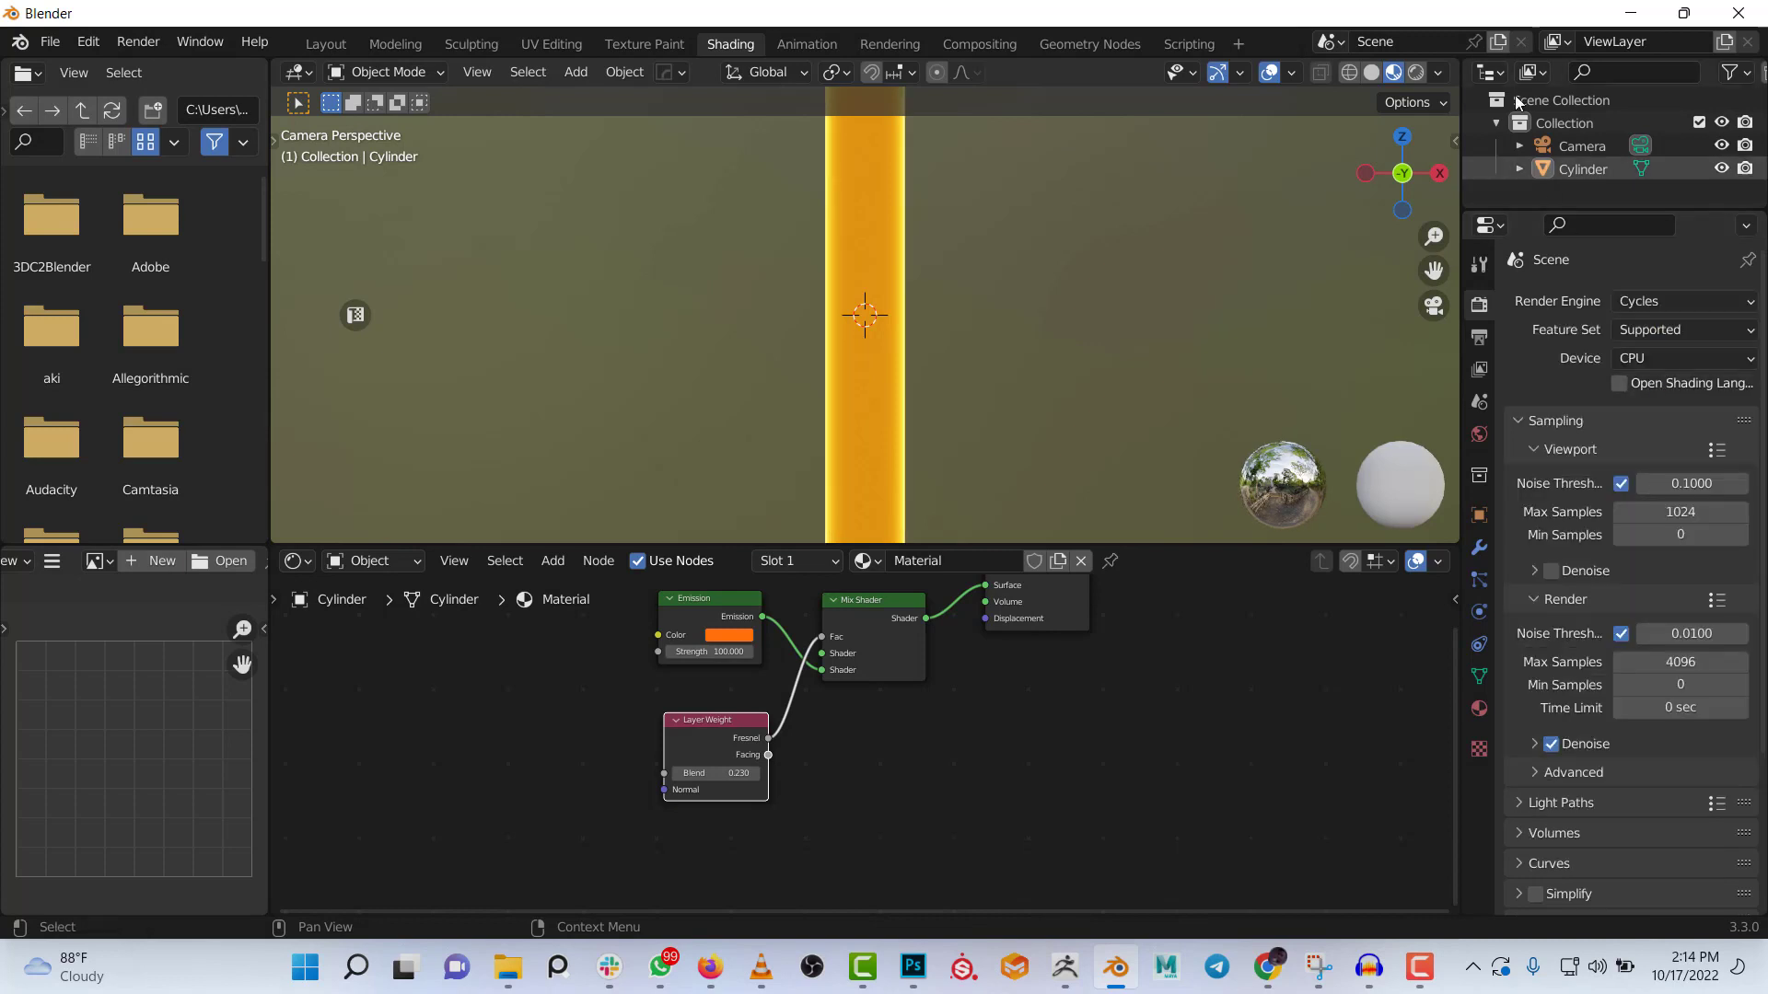
left_click(1423, 70)
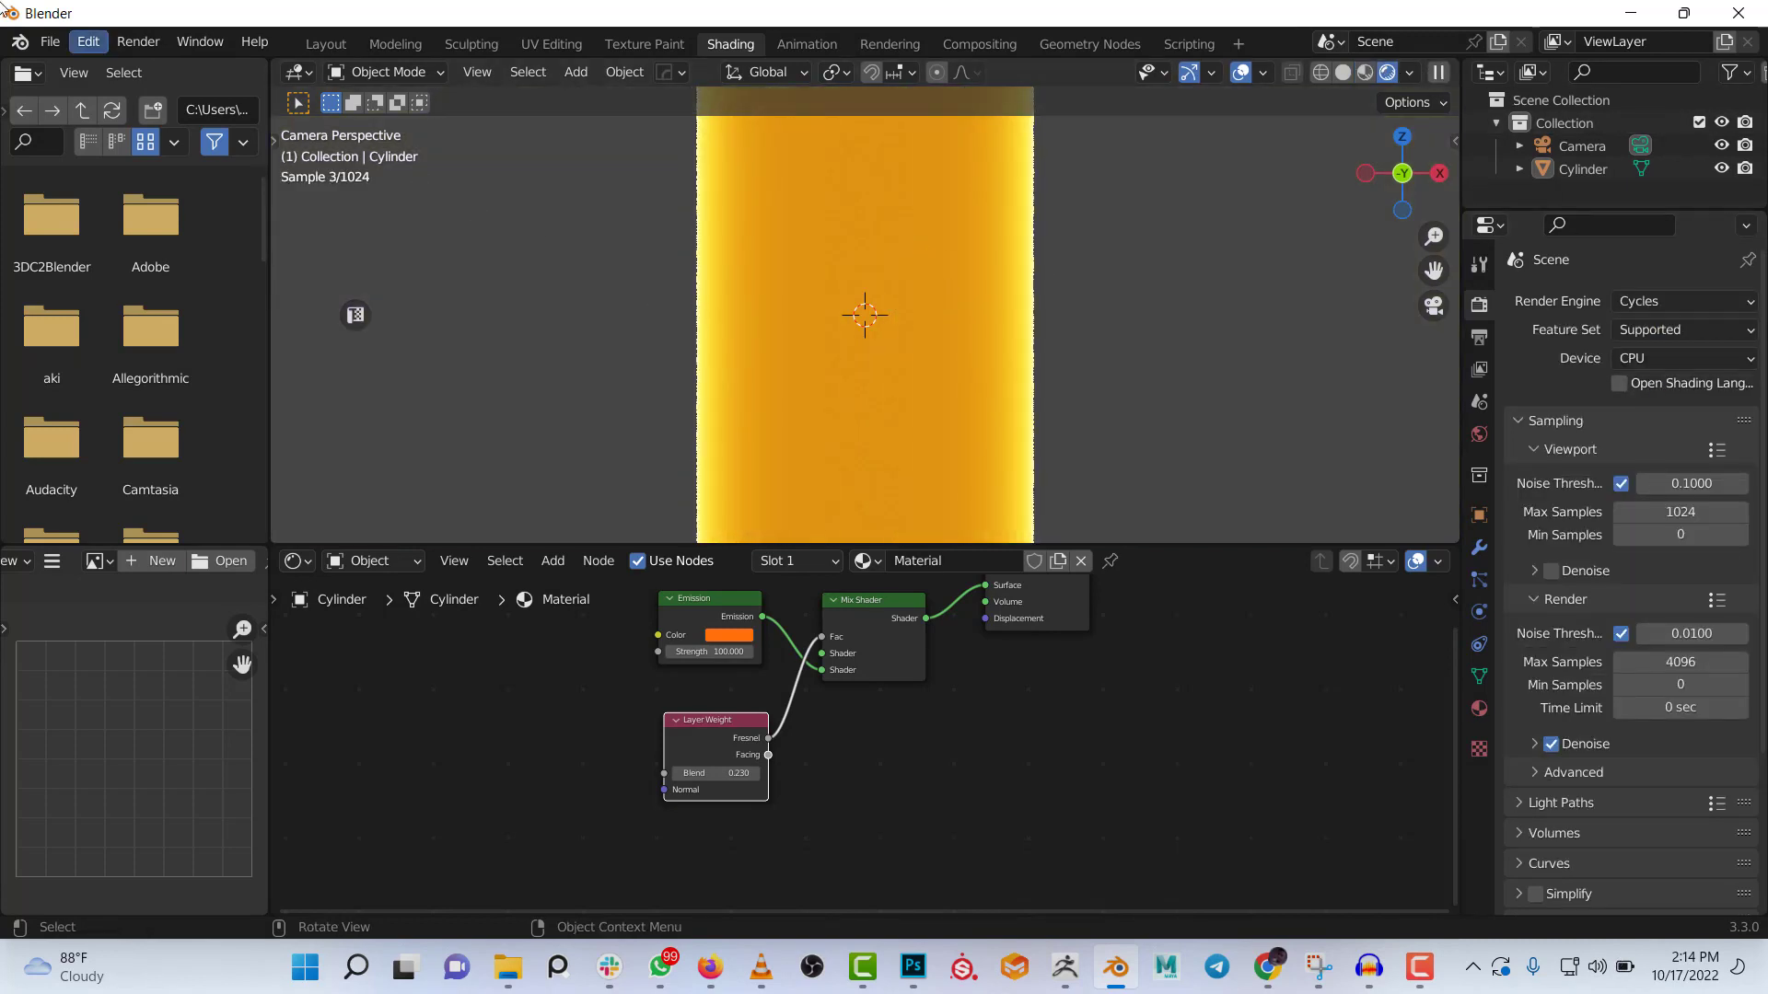
Render the current frame with Cycles, inspect the beam's edges up close and minimize the render window
left_click(131, 41)
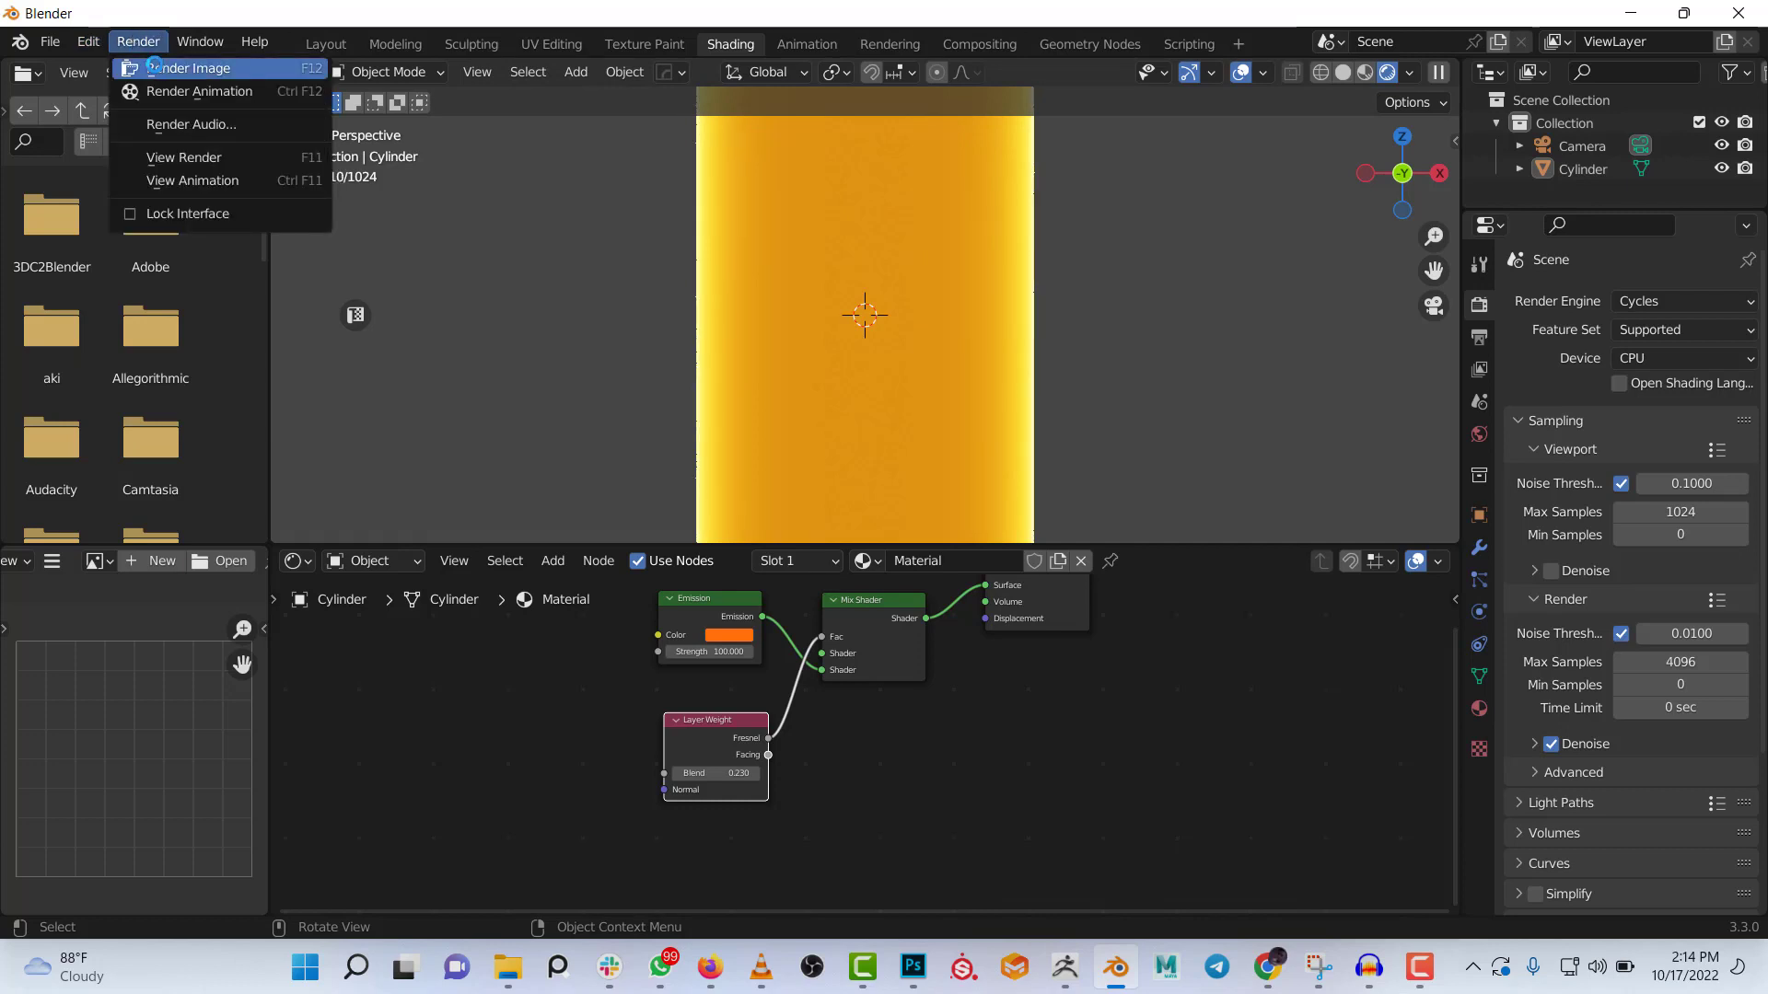
left_click(154, 67)
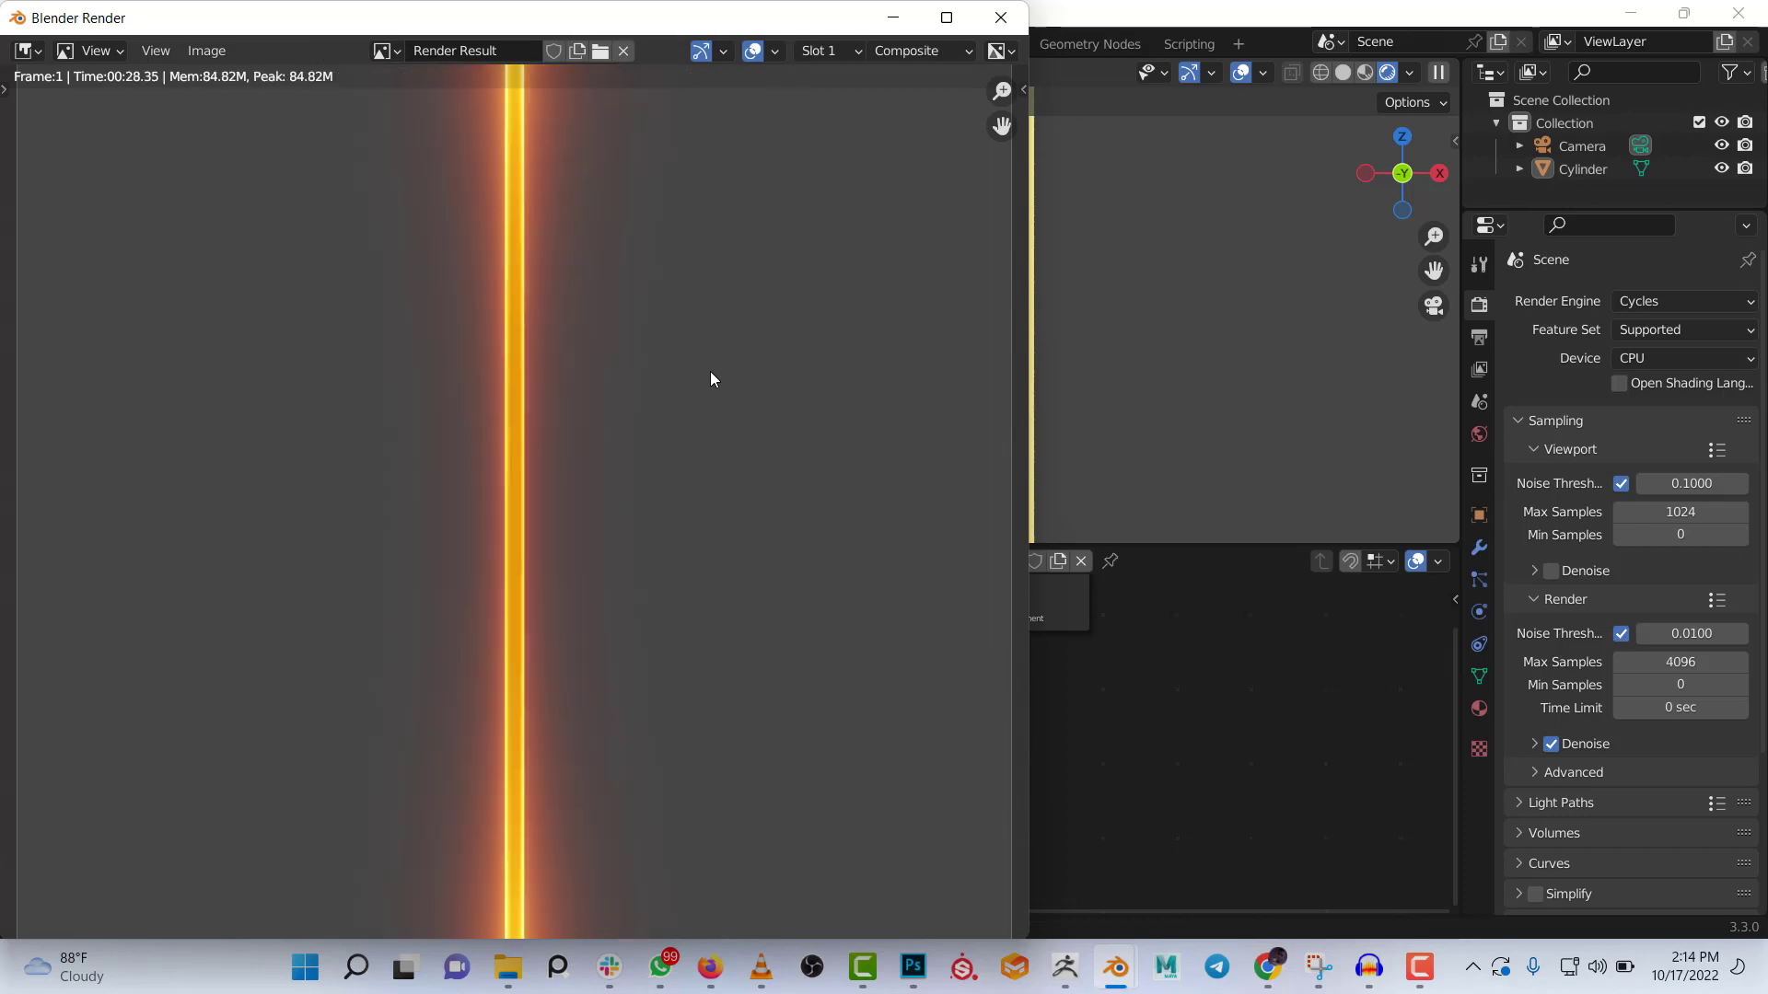
scroll(519, 368, "up", 8)
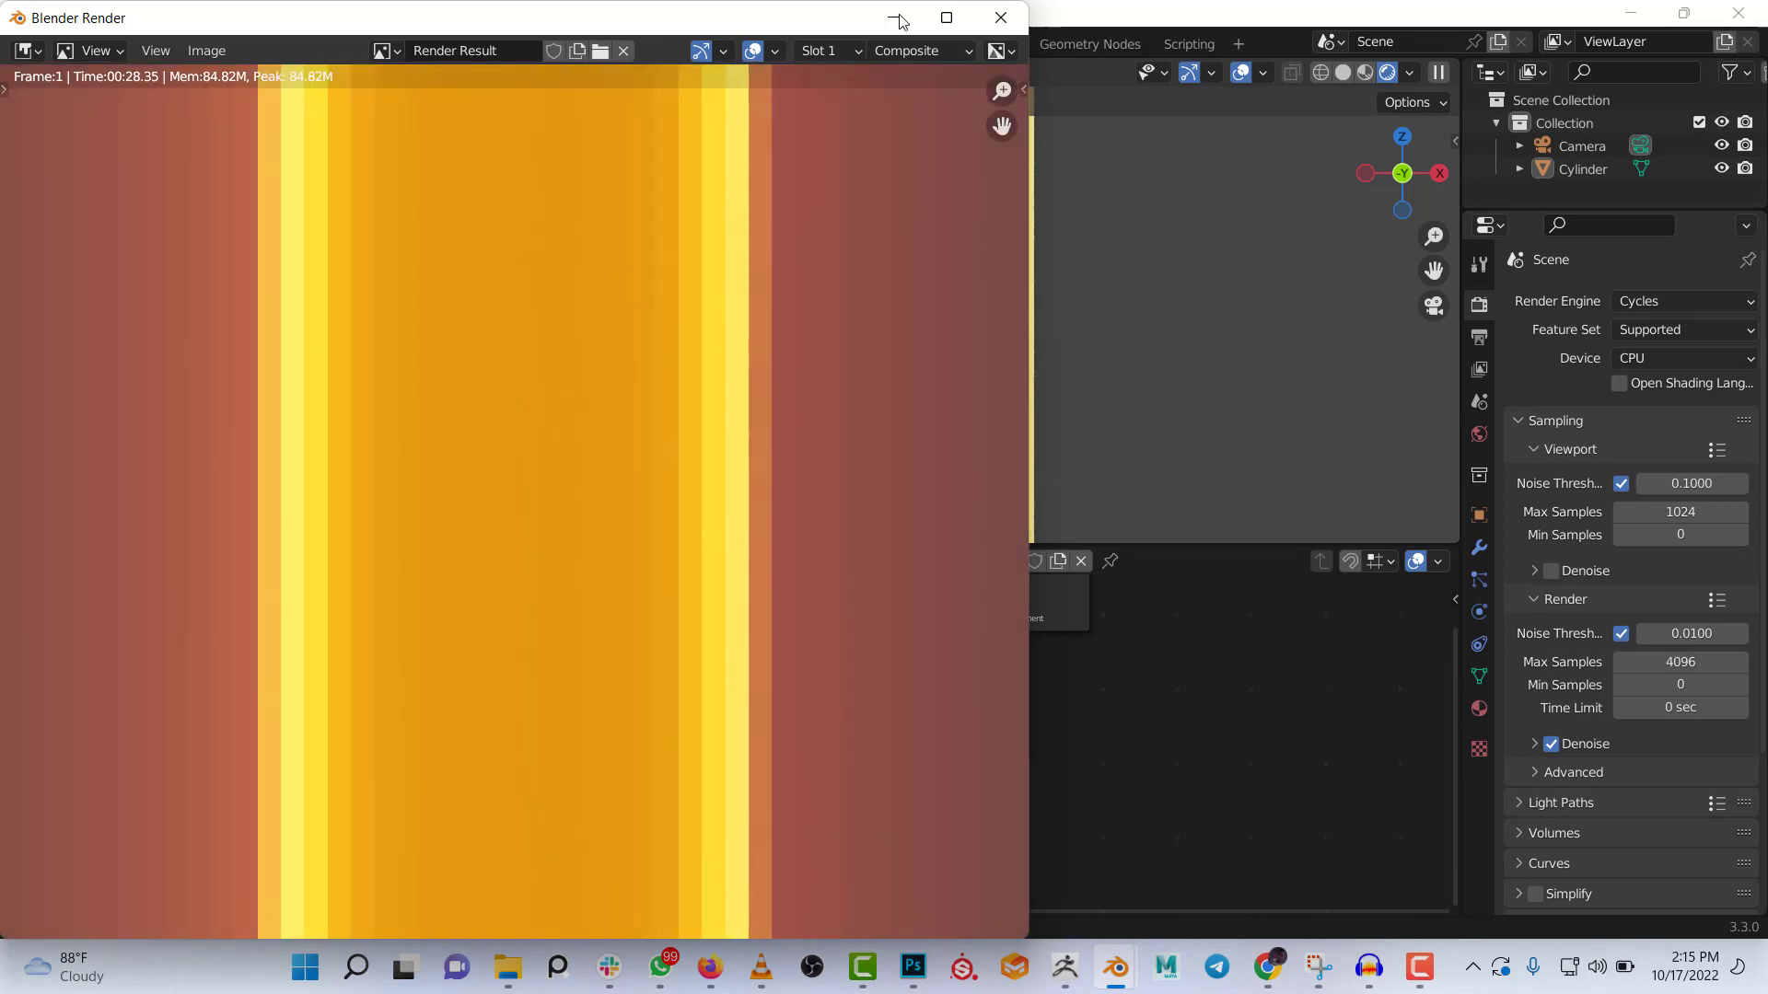
left_click(895, 19)
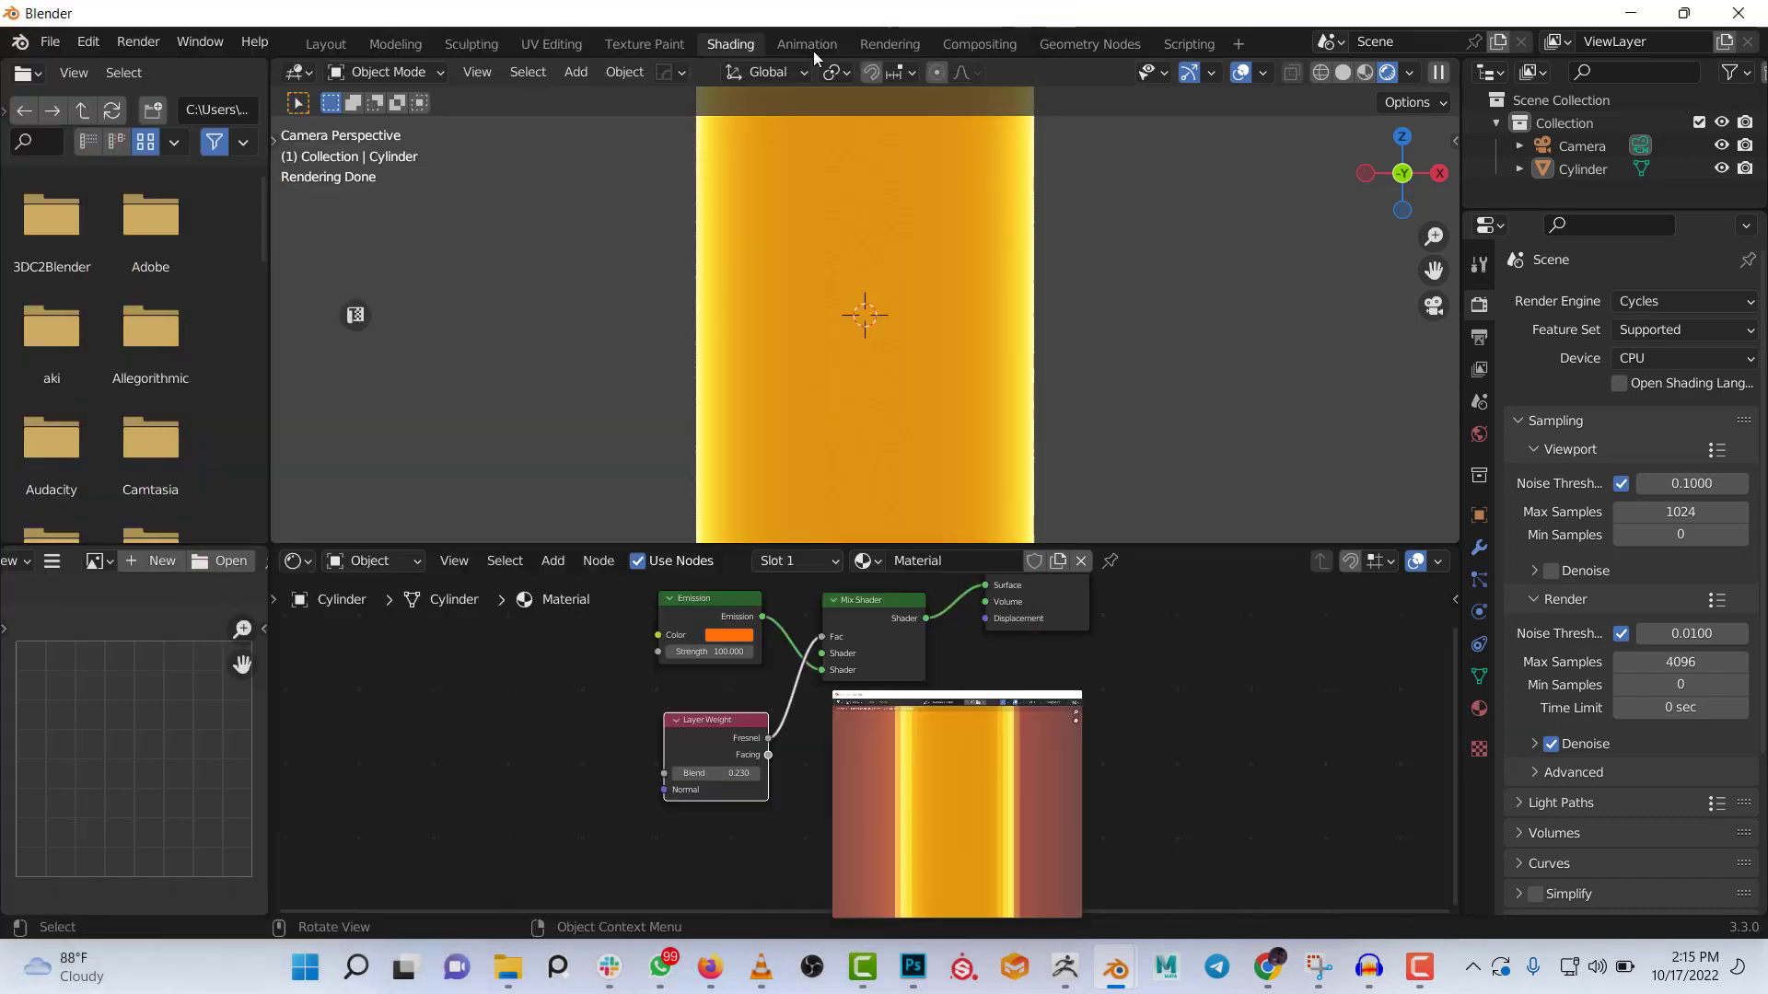
Return to the Compositing workspace and bring the Glare node's settings into view
left_click(975, 44)
scroll(593, 190, "up", 3)
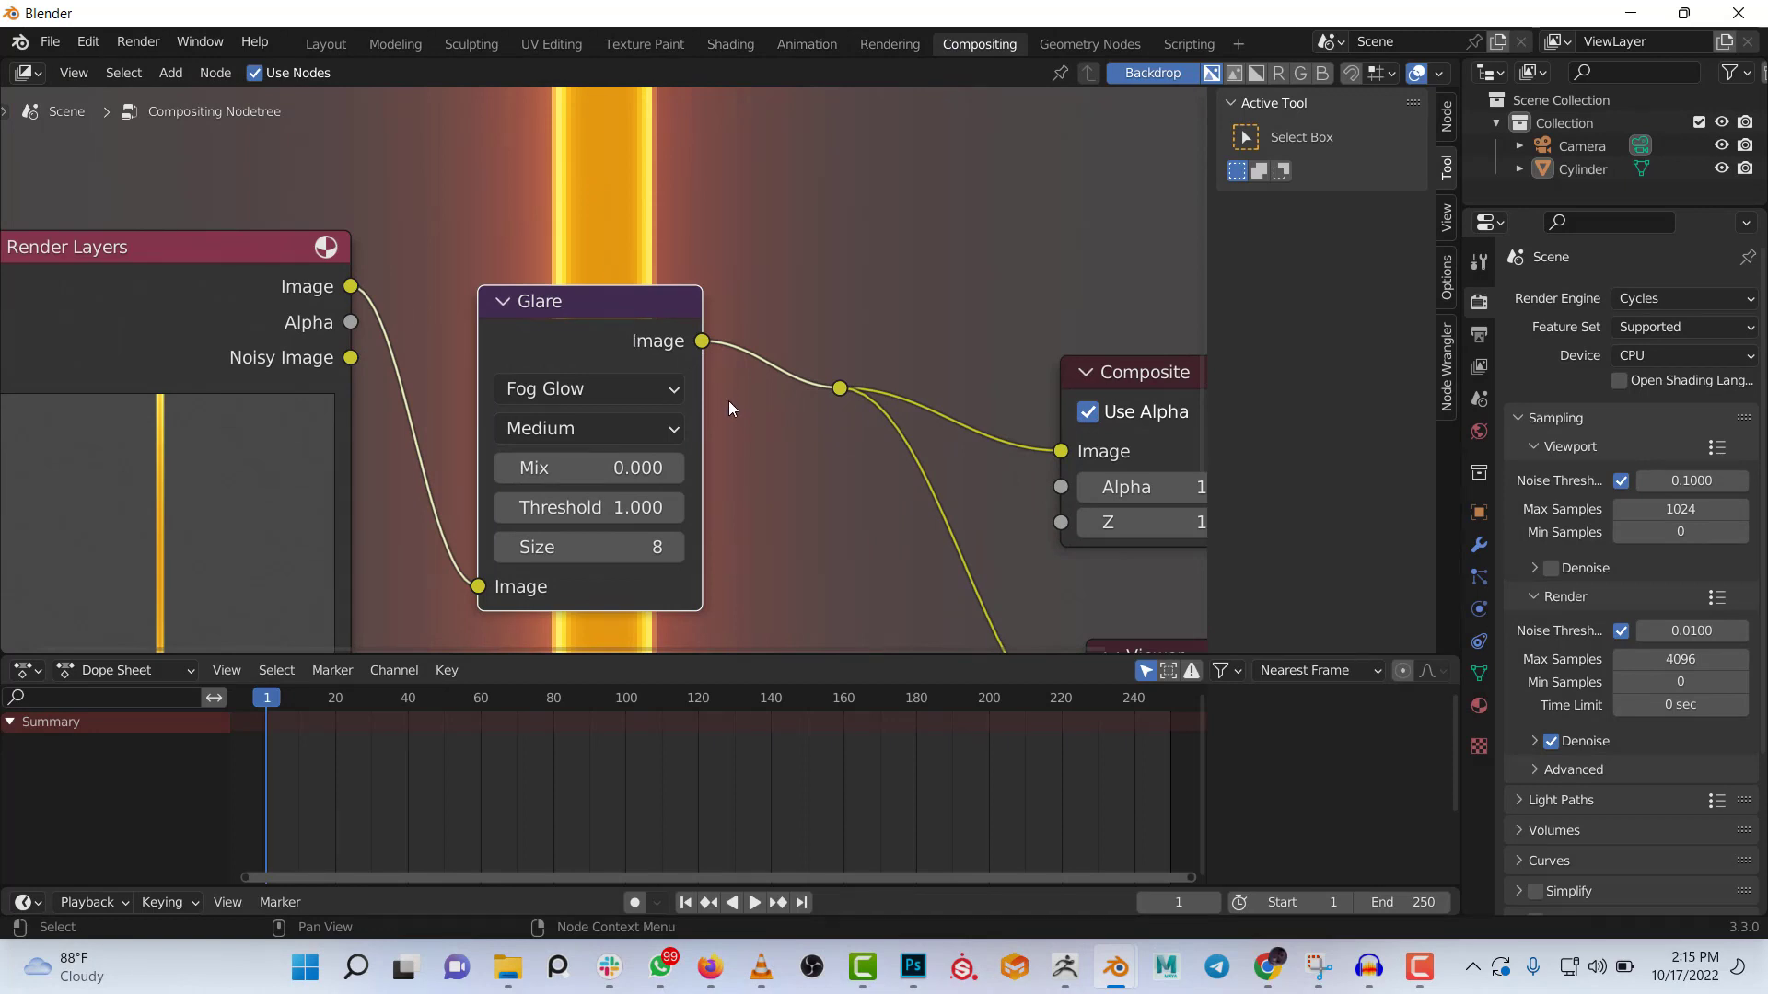
middle_click_drag(732, 429, 749, 366)
scroll(649, 439, "up", 4)
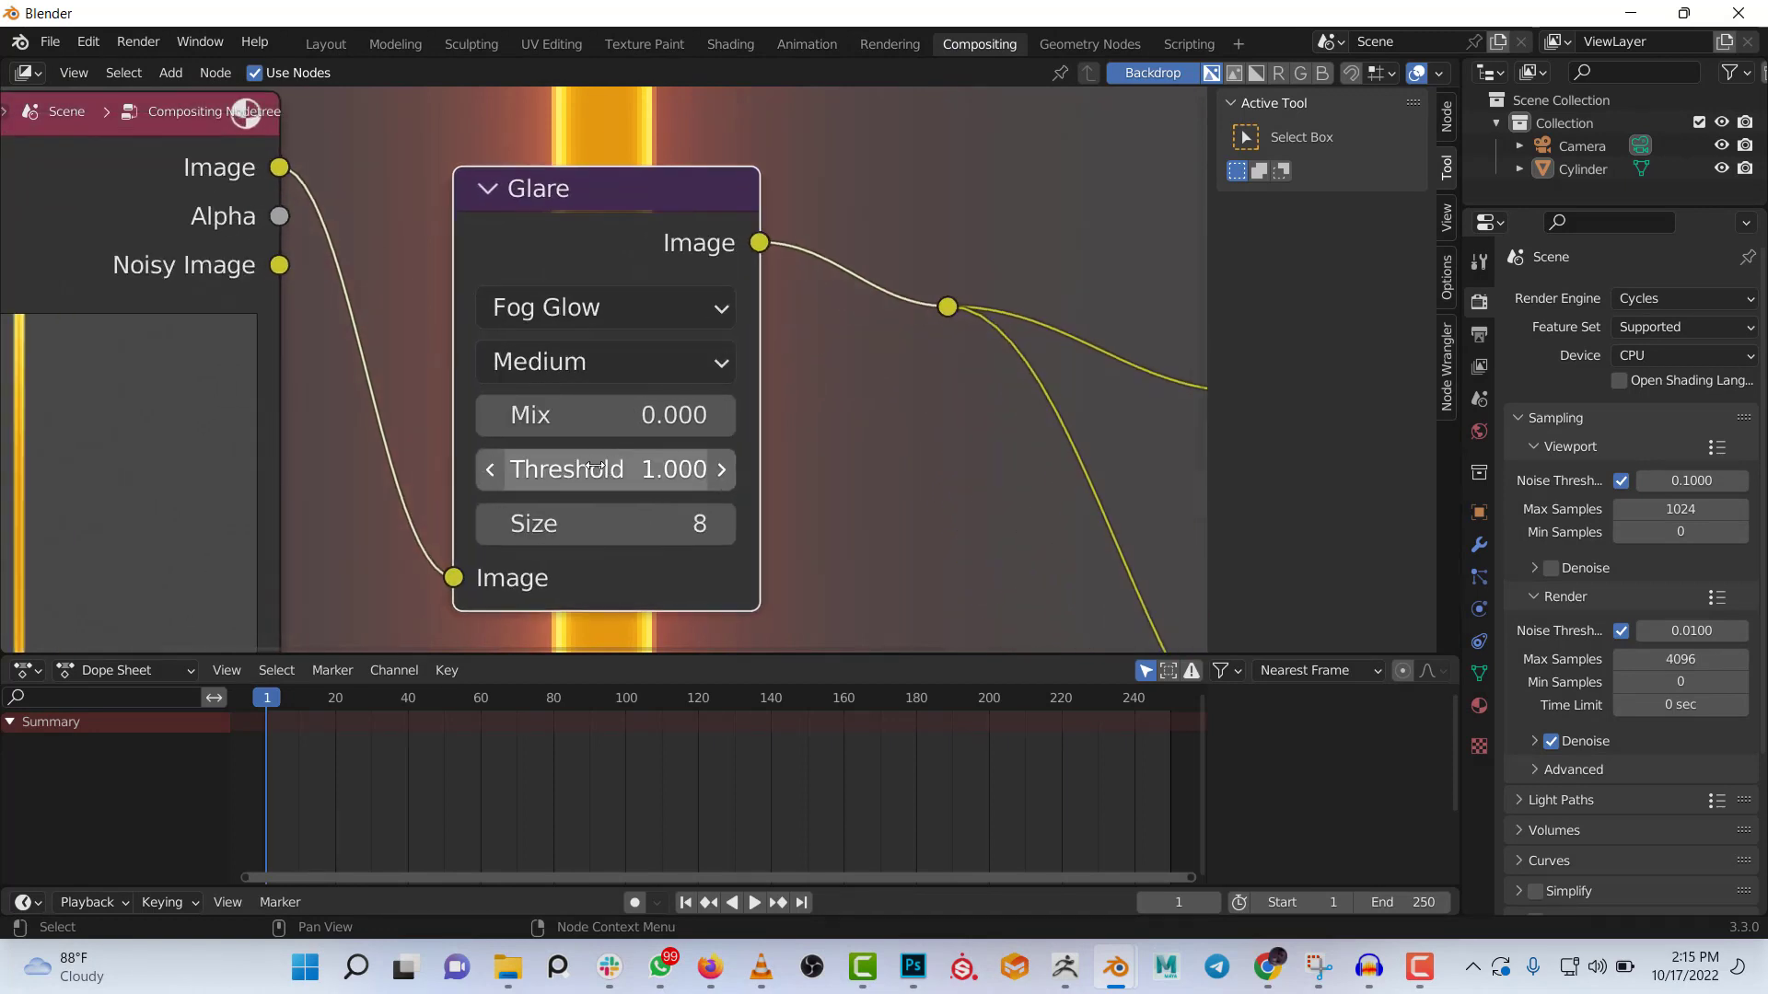
scroll(686, 308, "down", 4)
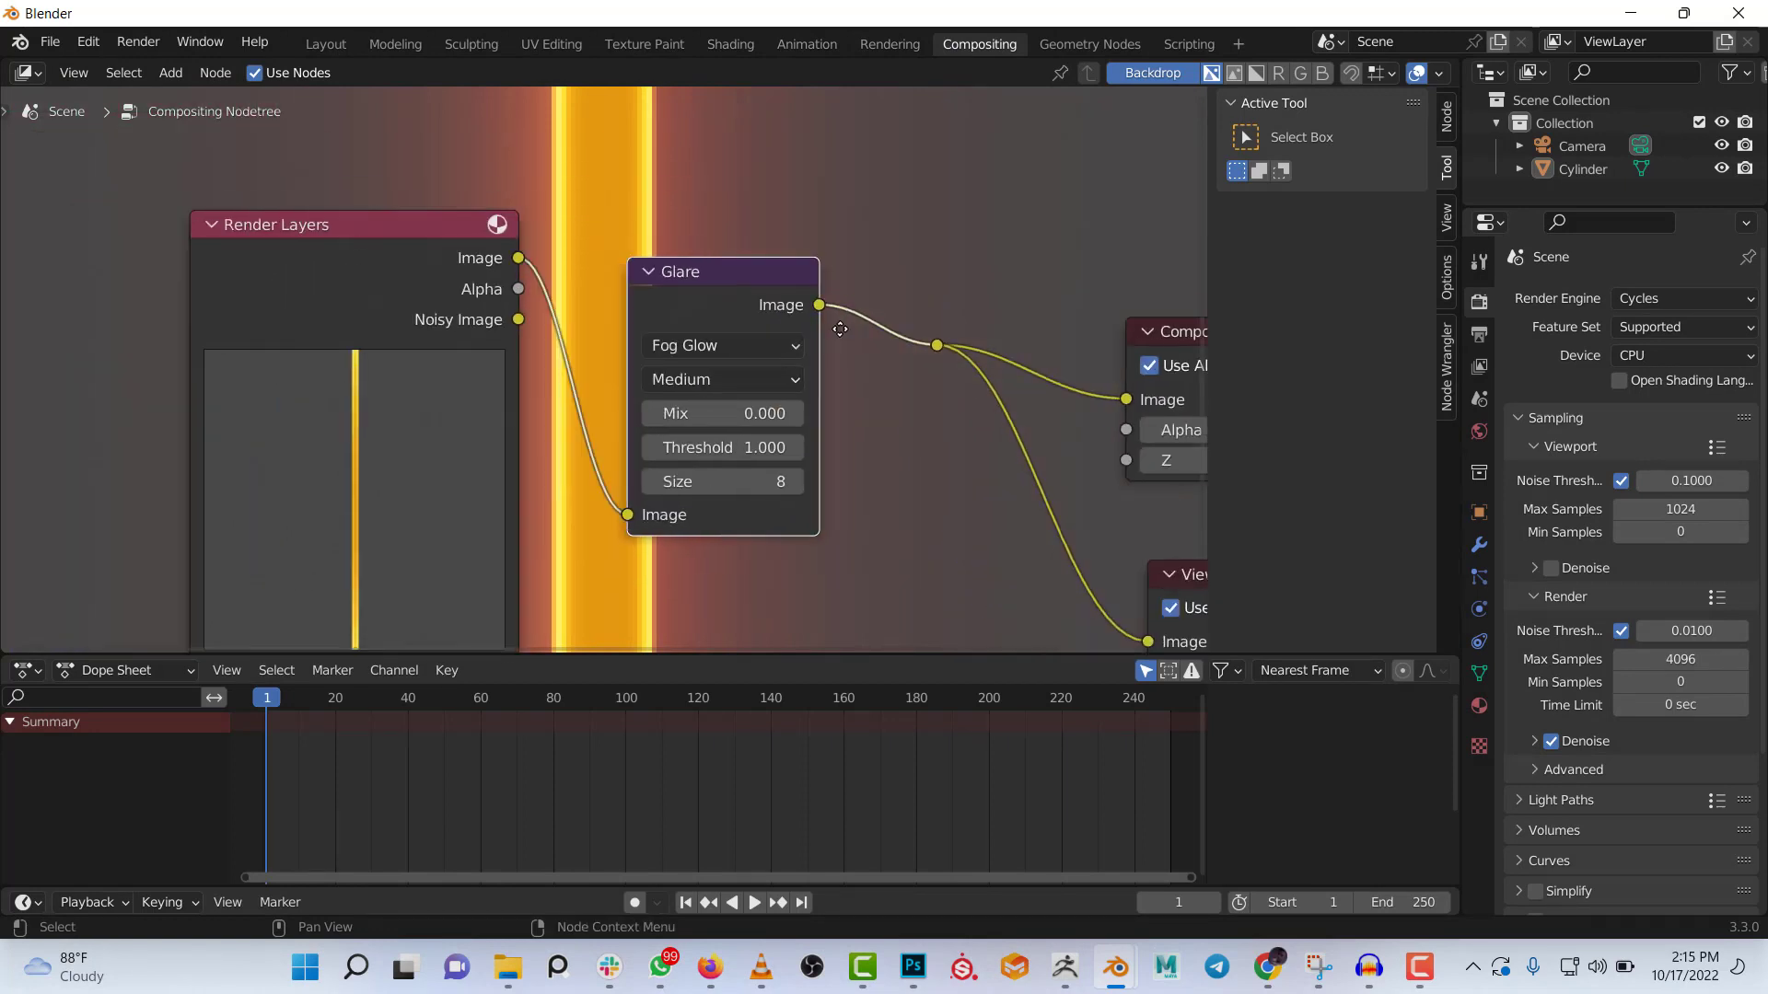
middle_click_drag(840, 329, 894, 303)
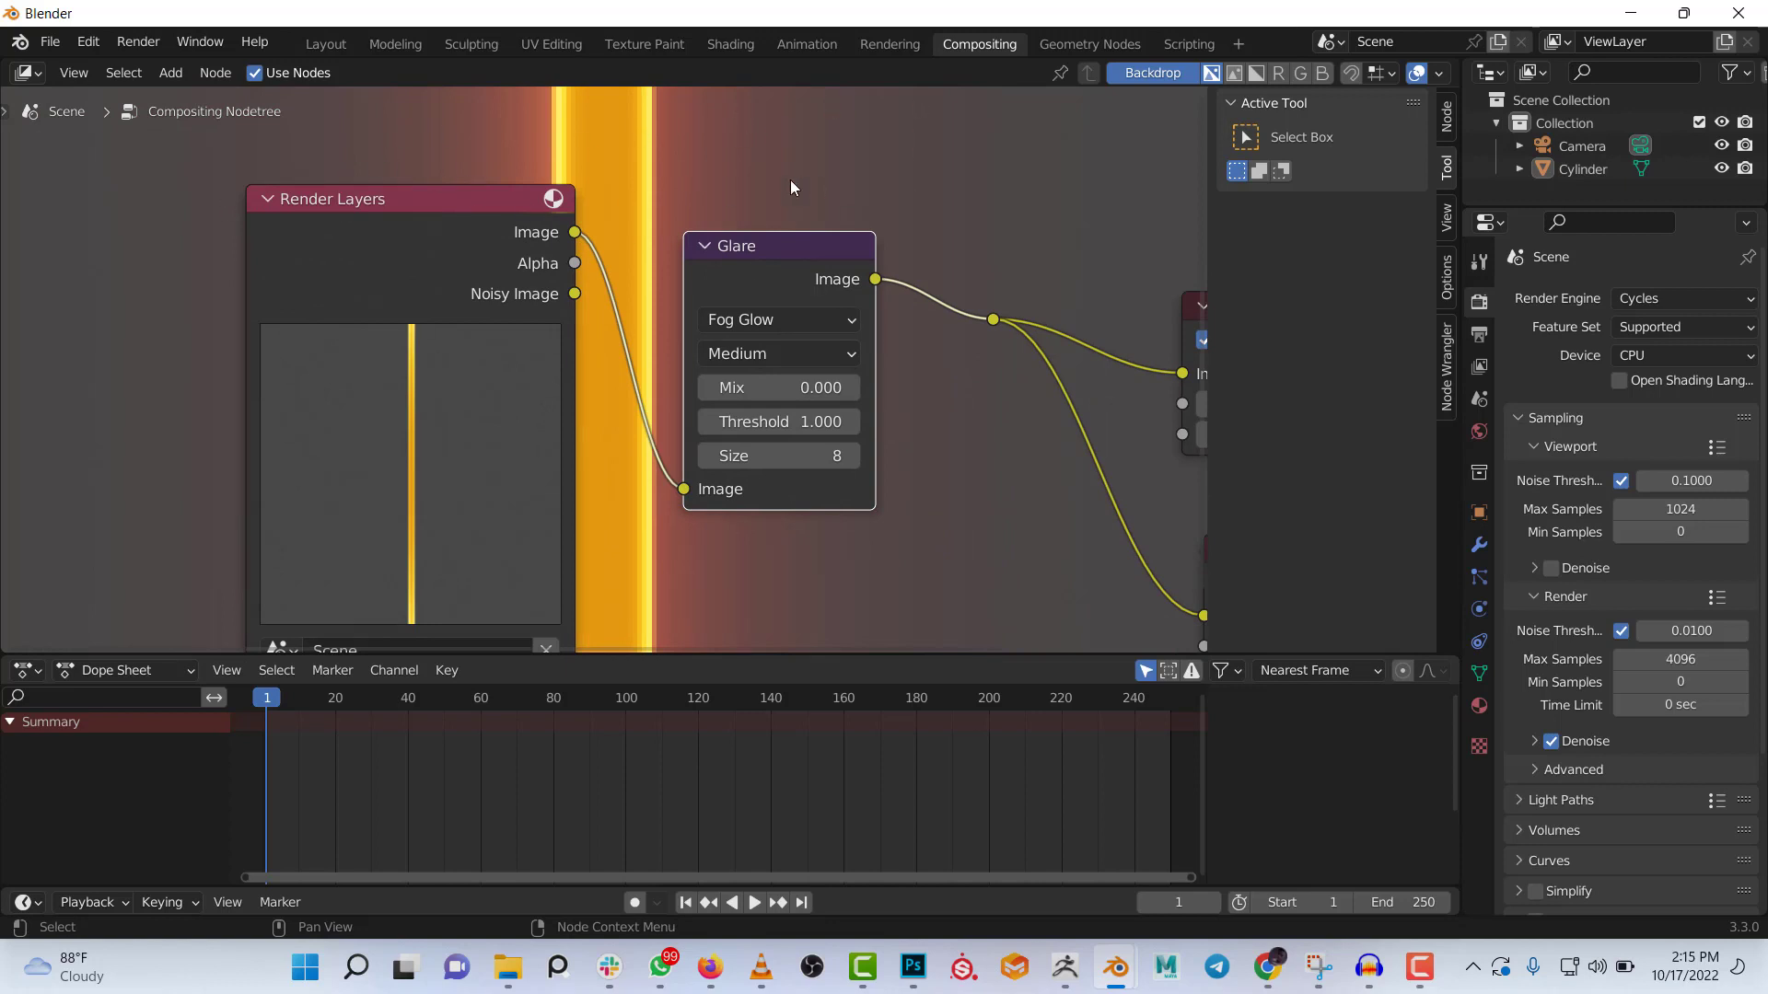
Try a Size of 6 and a Threshold of 10 on the Glare node
left_click_drag(841, 455, 794, 454, "shift")
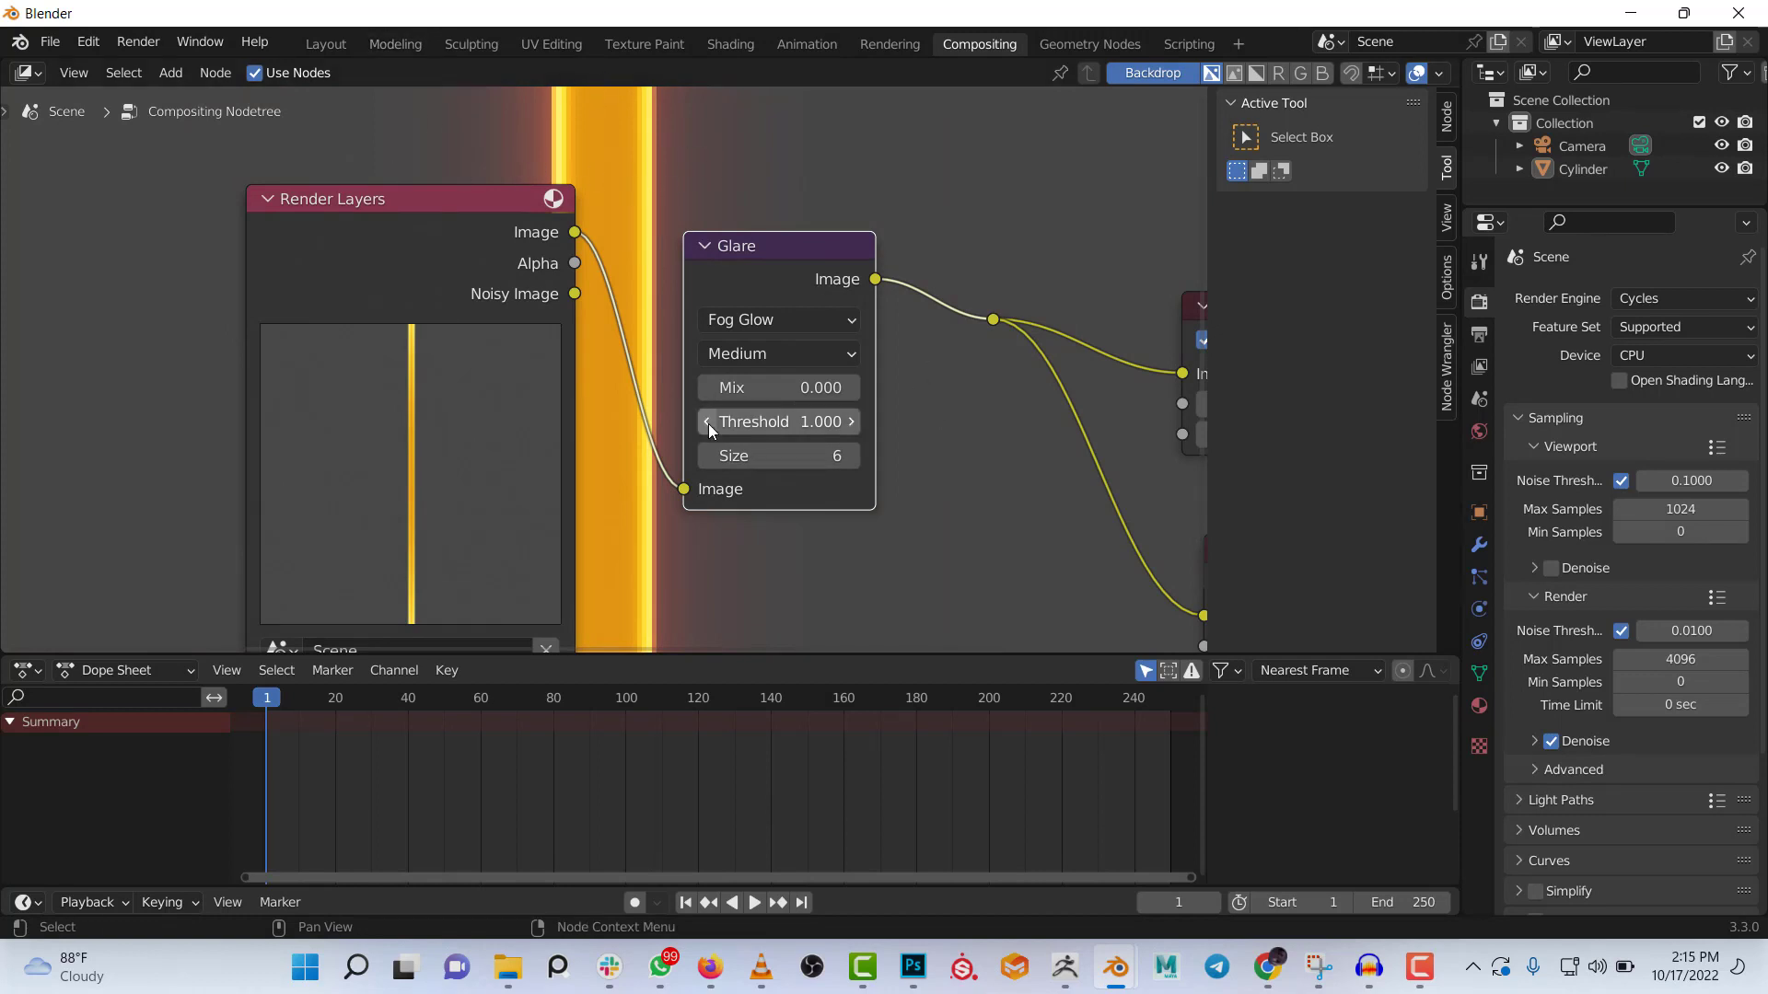
left_click_drag(709, 422, 664, 422)
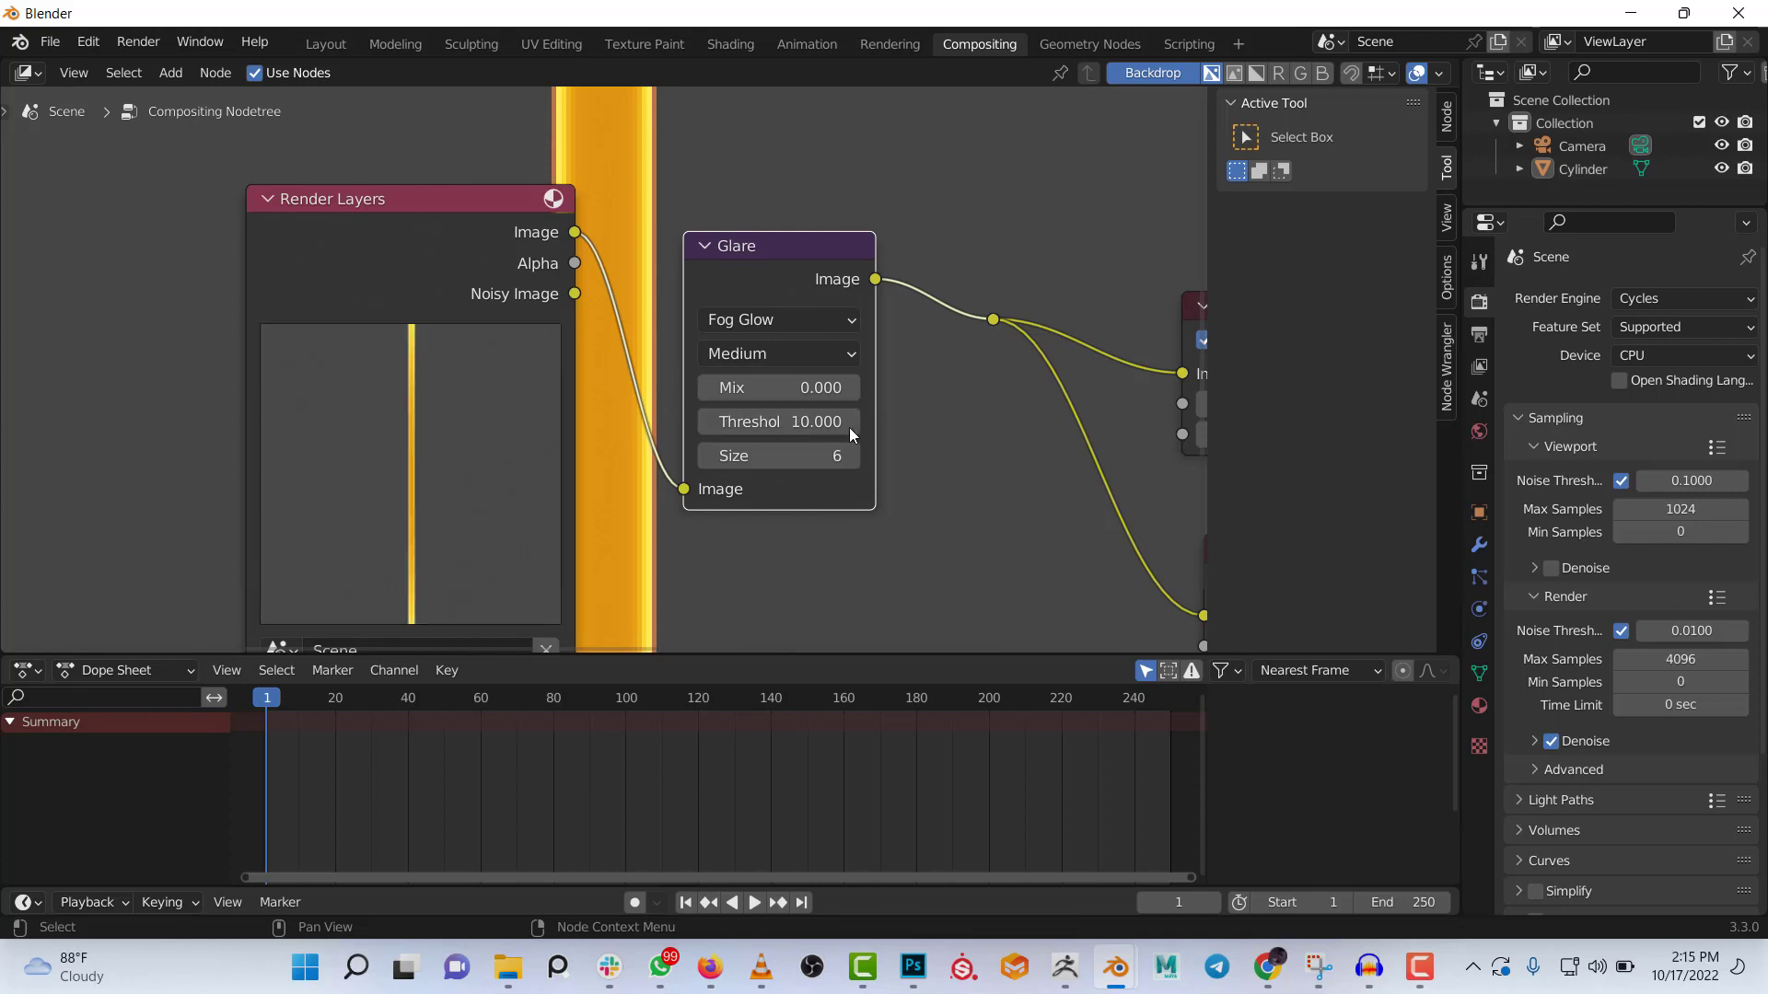
Set the Glare node's Threshold back to 1 and its Size back to 8
left_click(810, 421)
type("1")
key("Return")
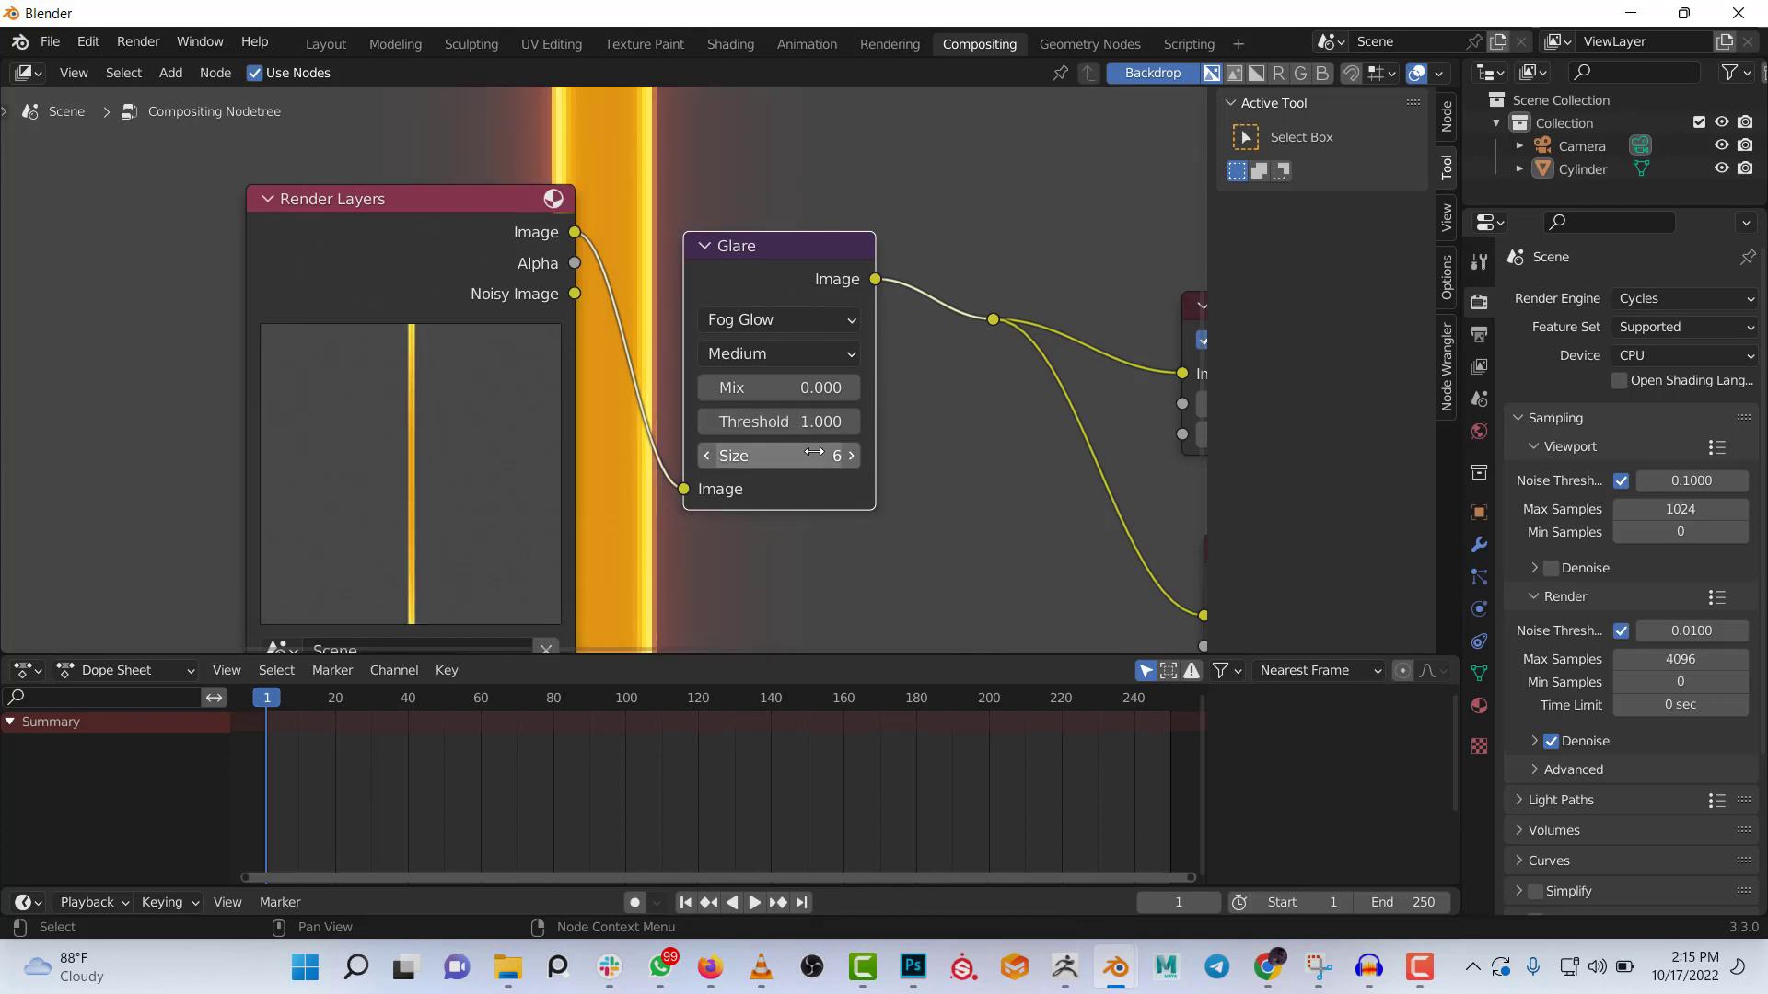
left_click(813, 453)
type("8")
key("Return")
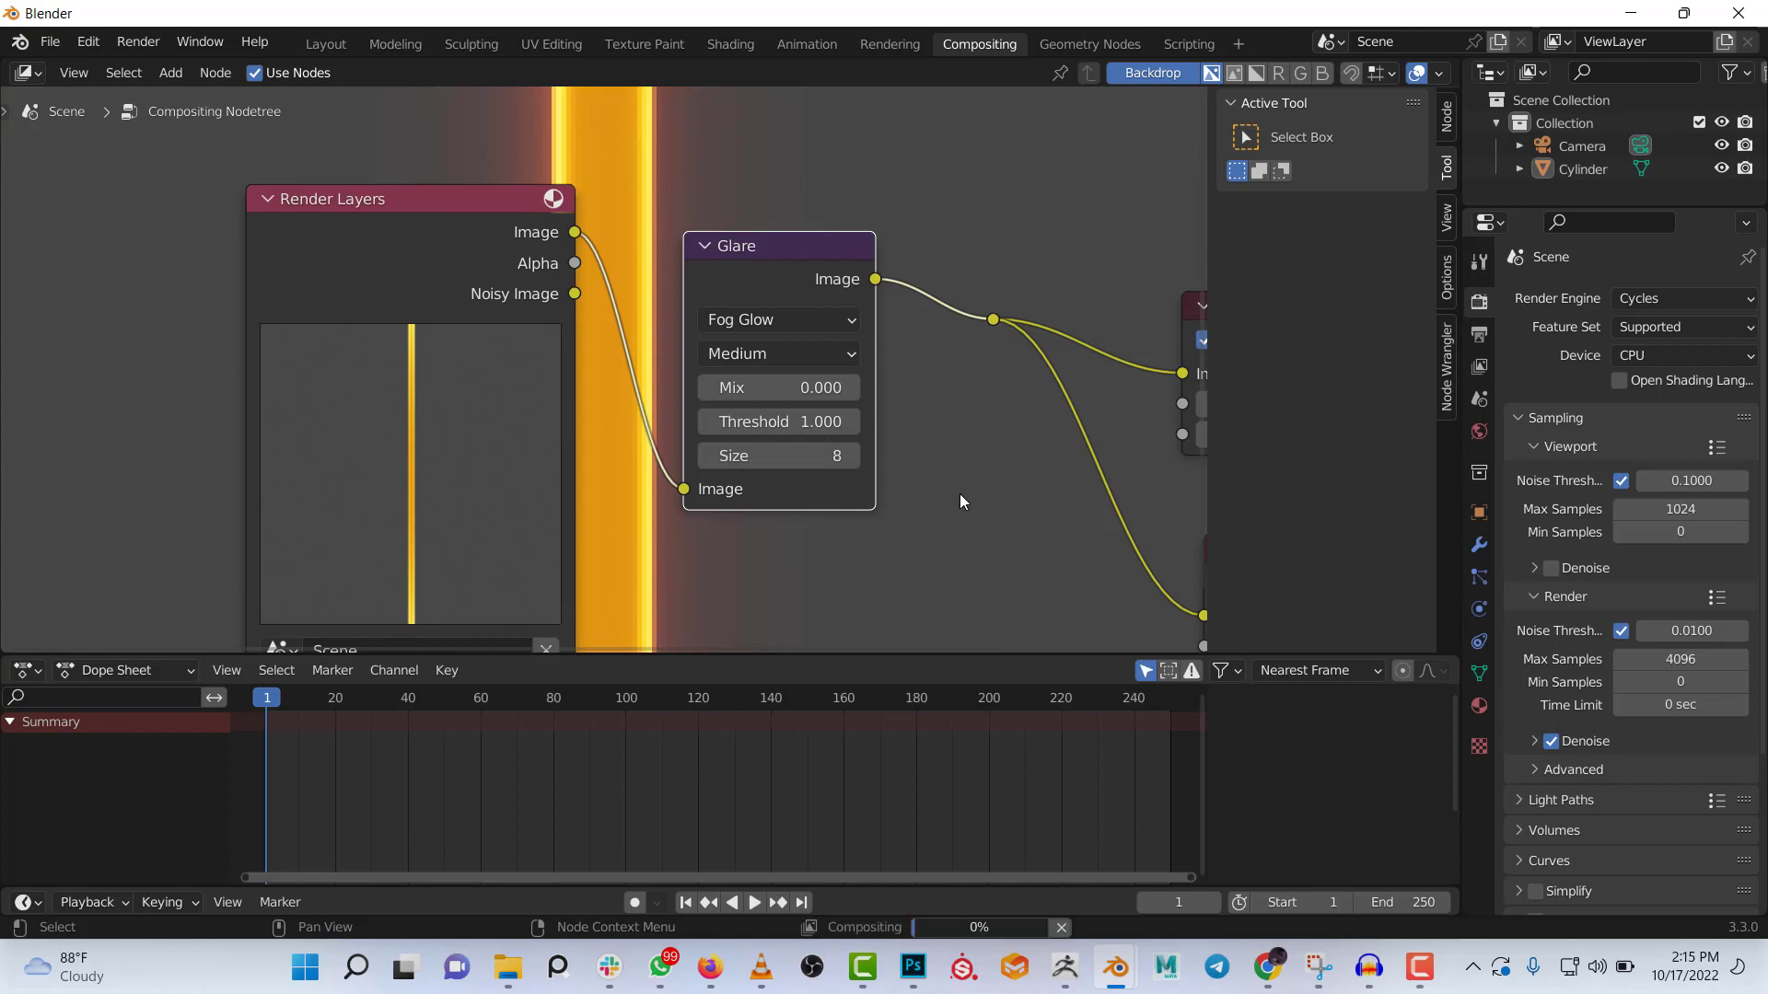
scroll(510, 289, "down", 1)
scroll(587, 251, "down", 6)
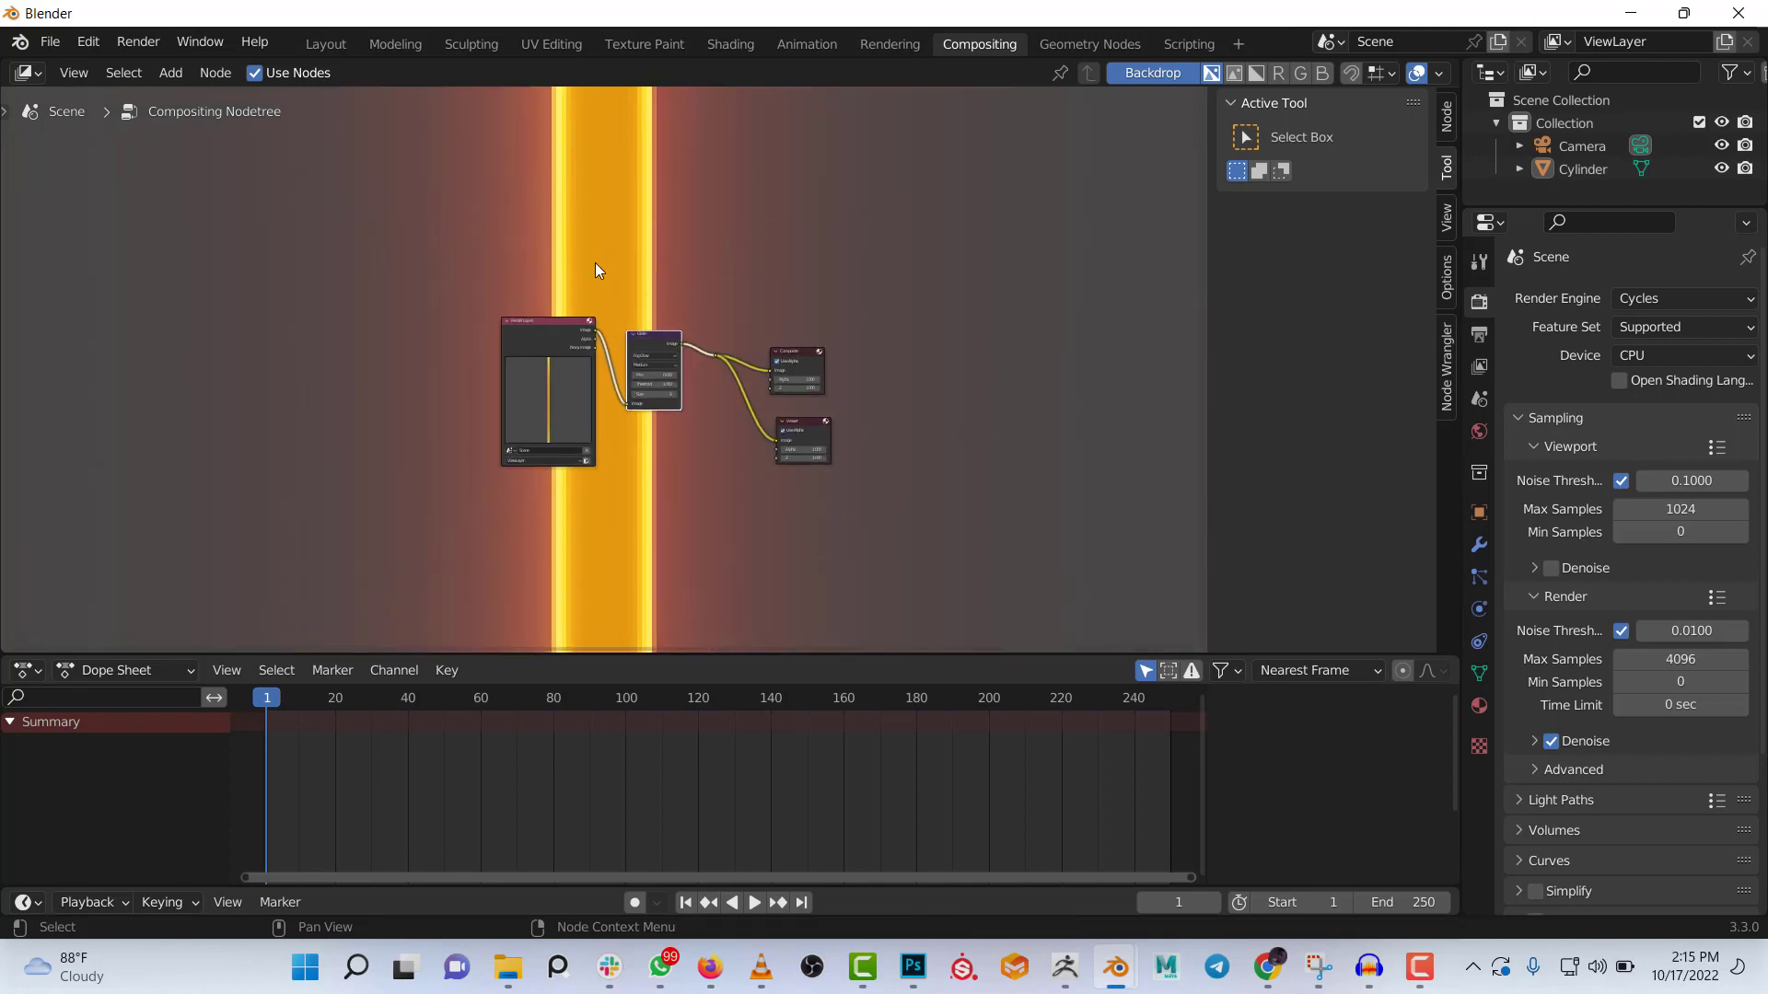